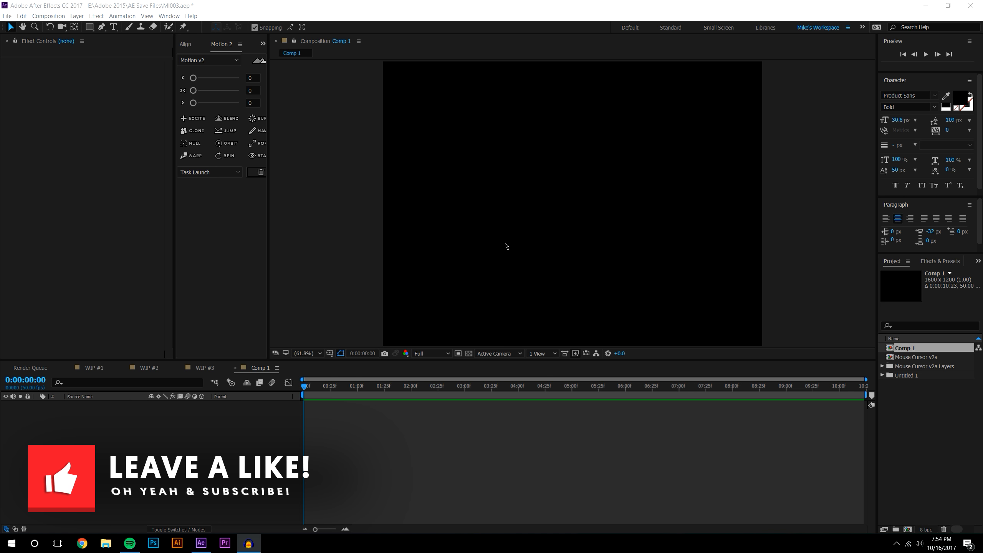
Create an off-white solid filling the composition as the background and lock its layer
click(77, 16)
mouse_move(216, 27)
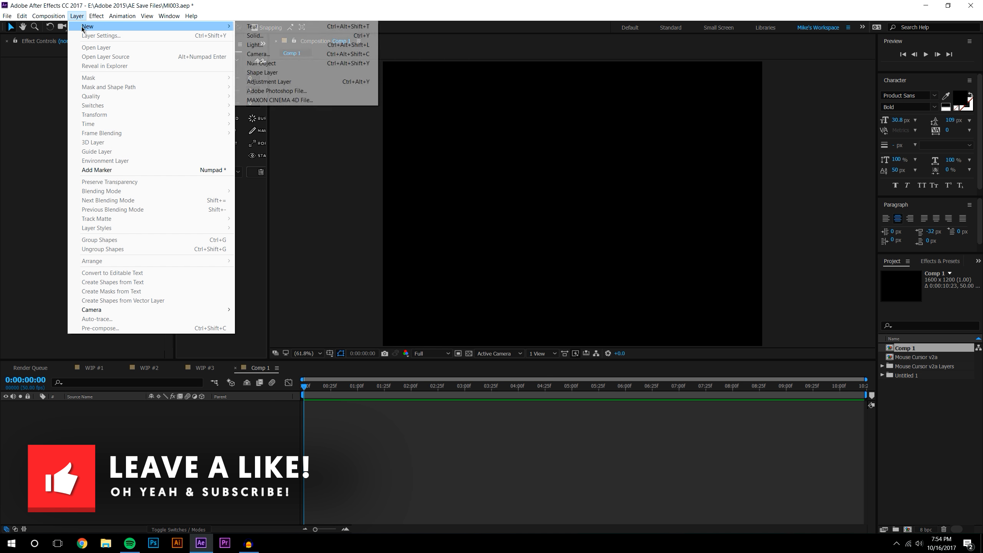
click(269, 36)
click(581, 367)
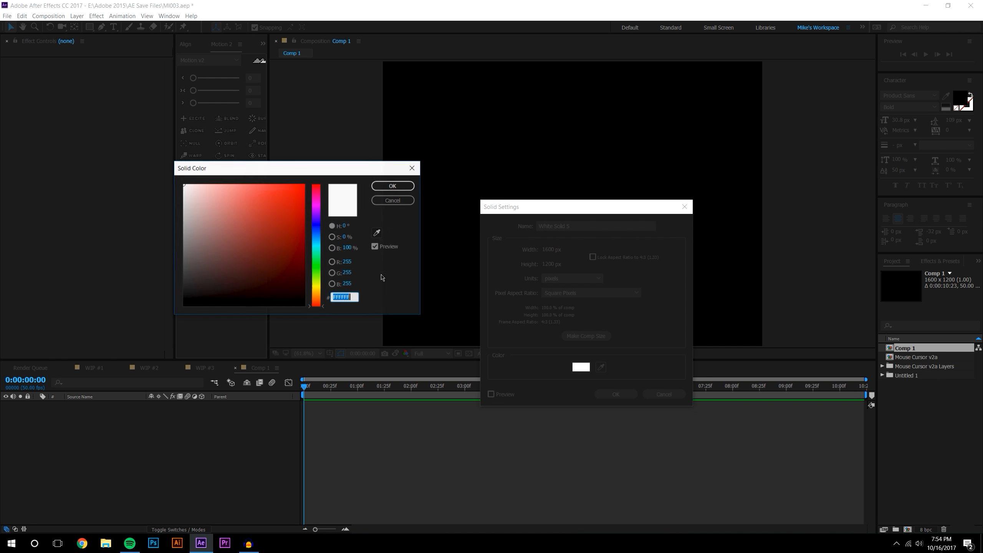
drag(155, 165, 148, 190)
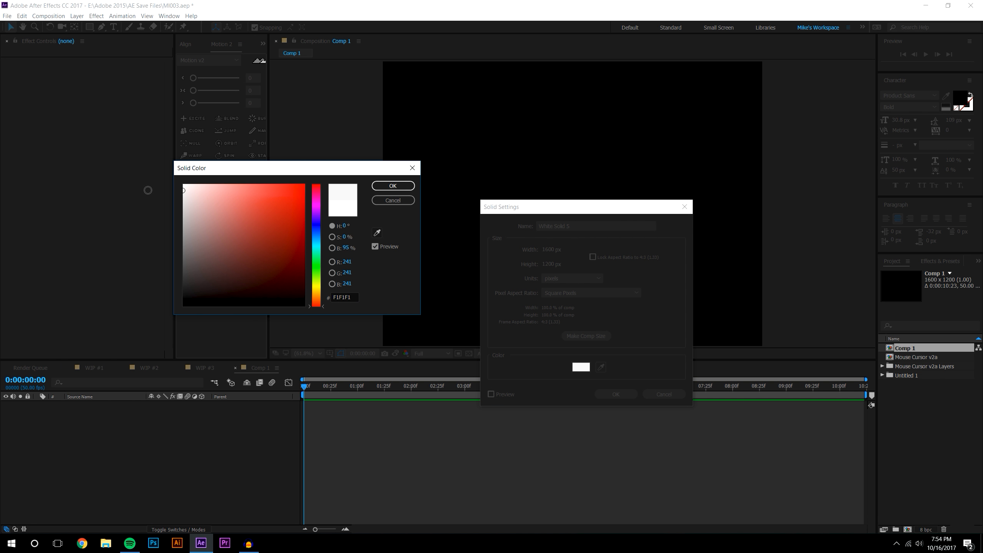
click(393, 186)
click(616, 394)
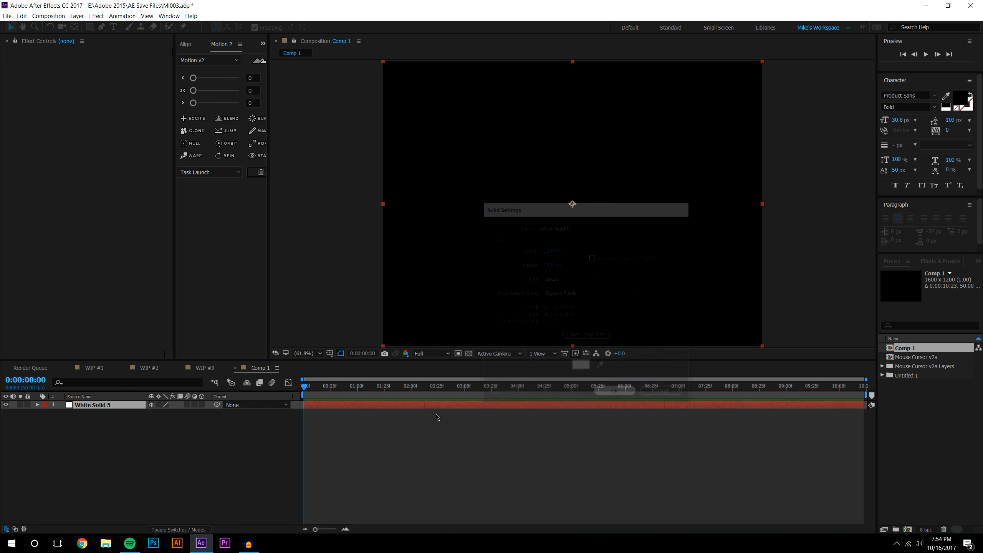
click(27, 405)
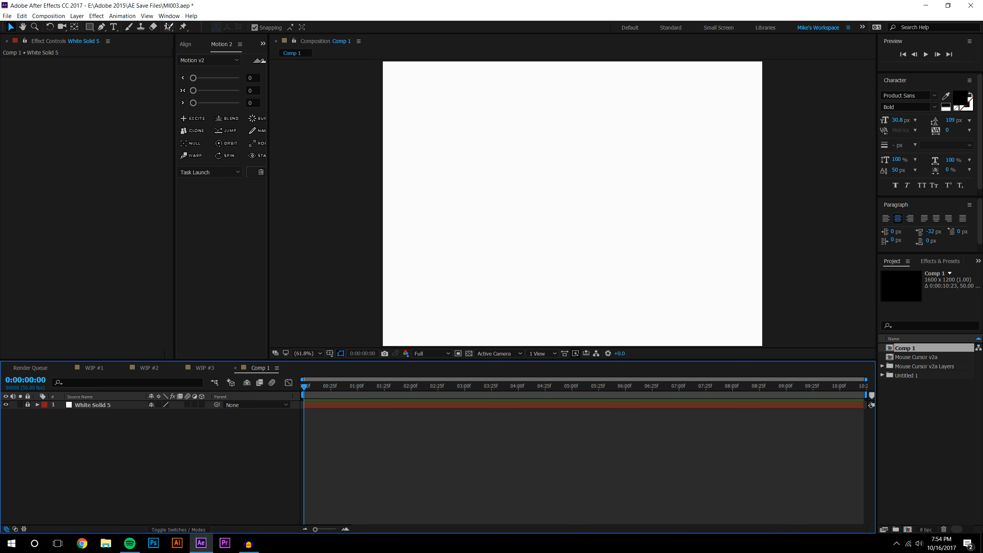
Draw a tall rounded rectangle about 567 × 862 px near the middle of the composition
drag(89, 26, 143, 41)
mouse_move(525, 109)
mouse_down()
mouse_move(566, 196)
mouse_move(654, 310)
mouse_up()
click(10, 27)
click(165, 484)
click(585, 271)
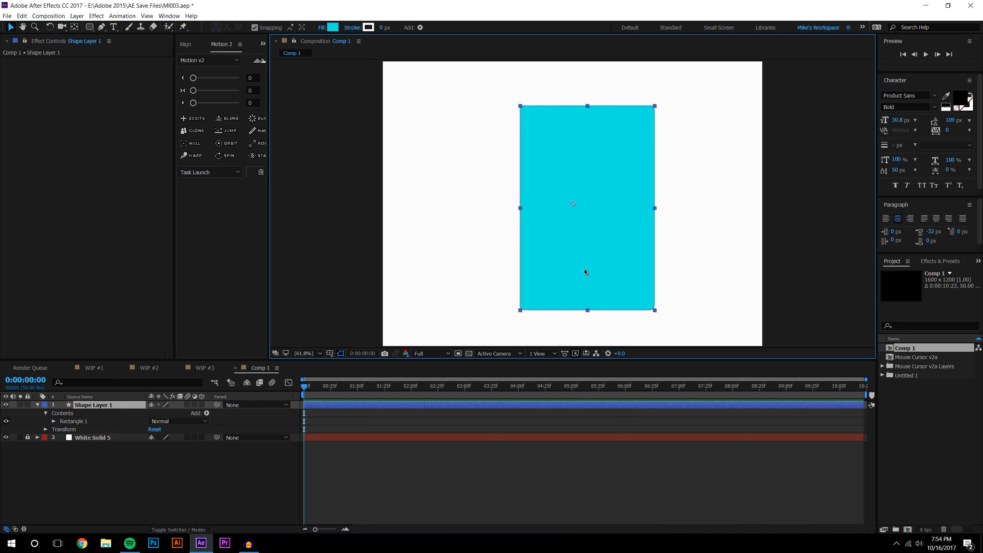
Move the rectangle's anchor point to its own center and snap the shape to the center of the composition
key(y)
drag(573, 204, 588, 212)
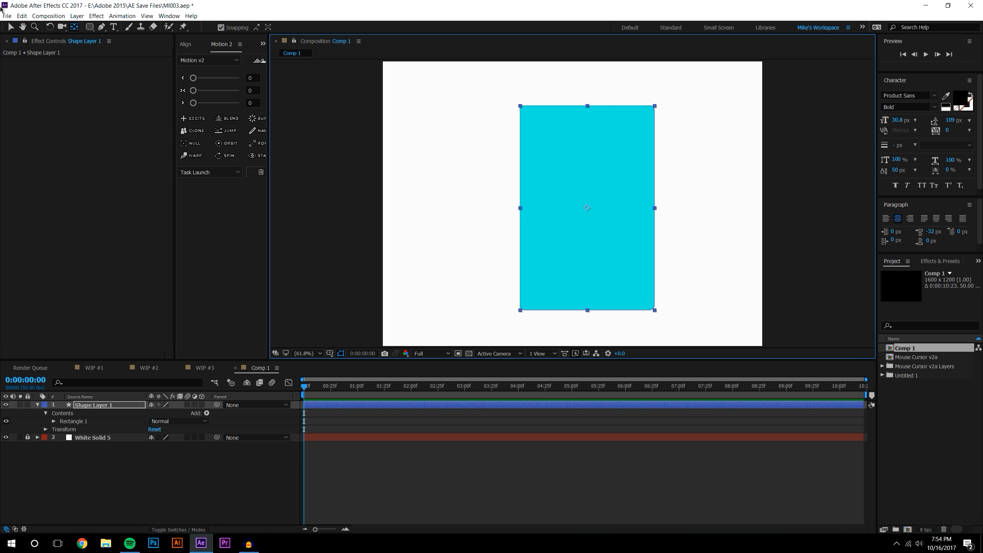
click(9, 27)
drag(579, 203, 564, 199)
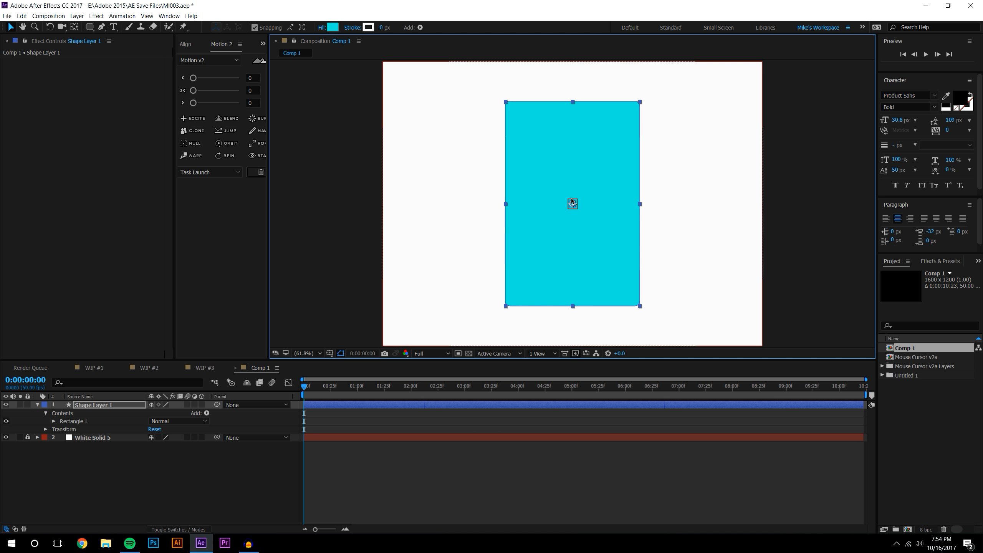
click(228, 469)
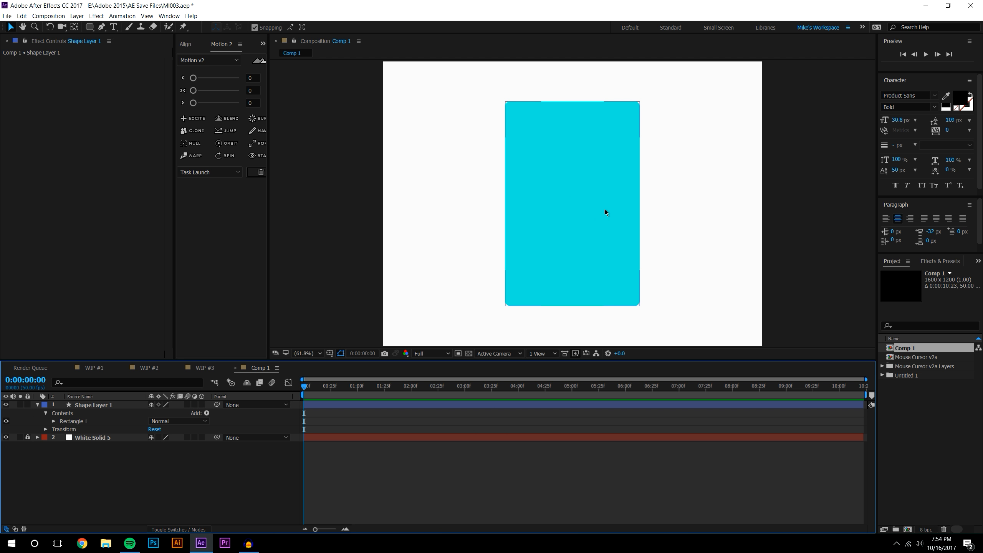
Change the large rectangle's fill color to pure white
click(605, 210)
click(332, 28)
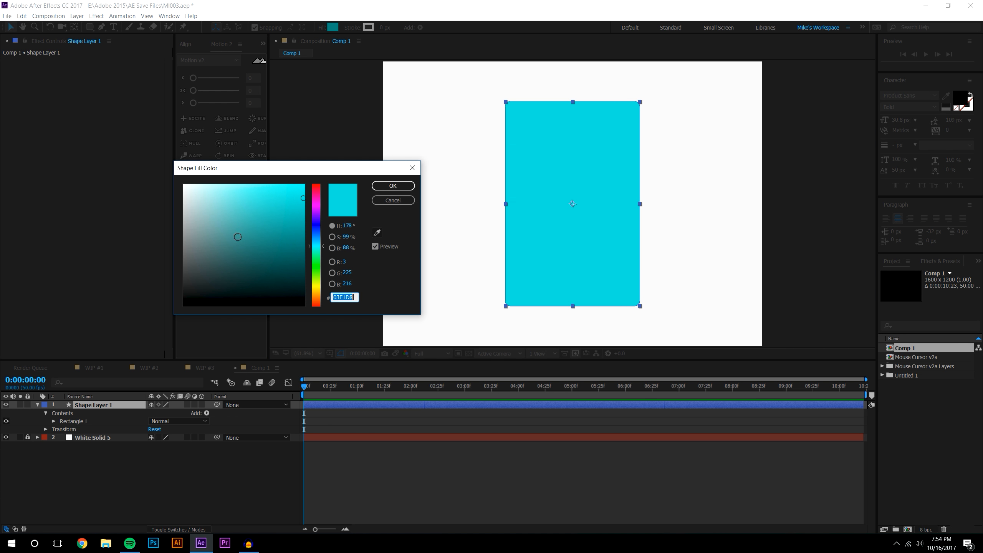
click(183, 185)
click(393, 186)
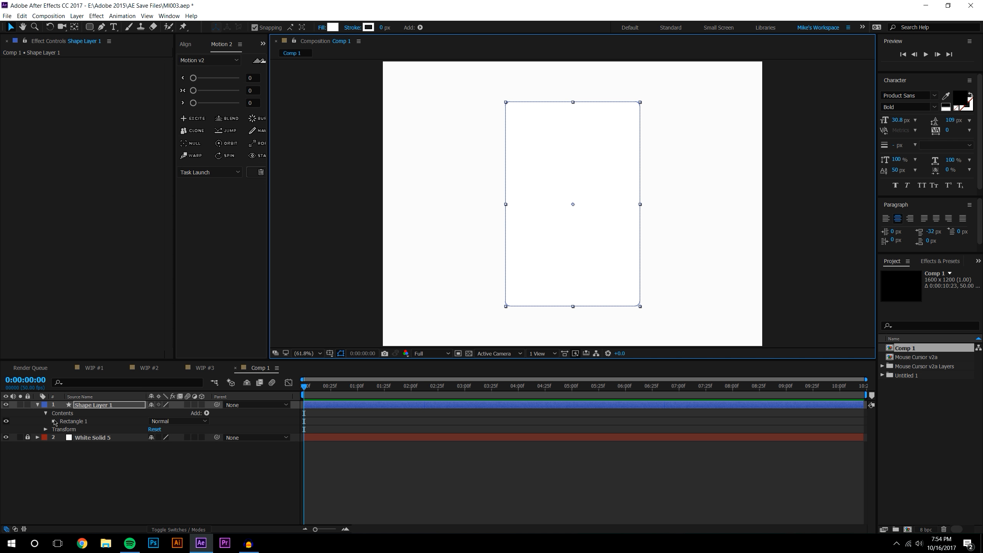
Set the corner roundness of the large rectangle's path to 50
click(55, 422)
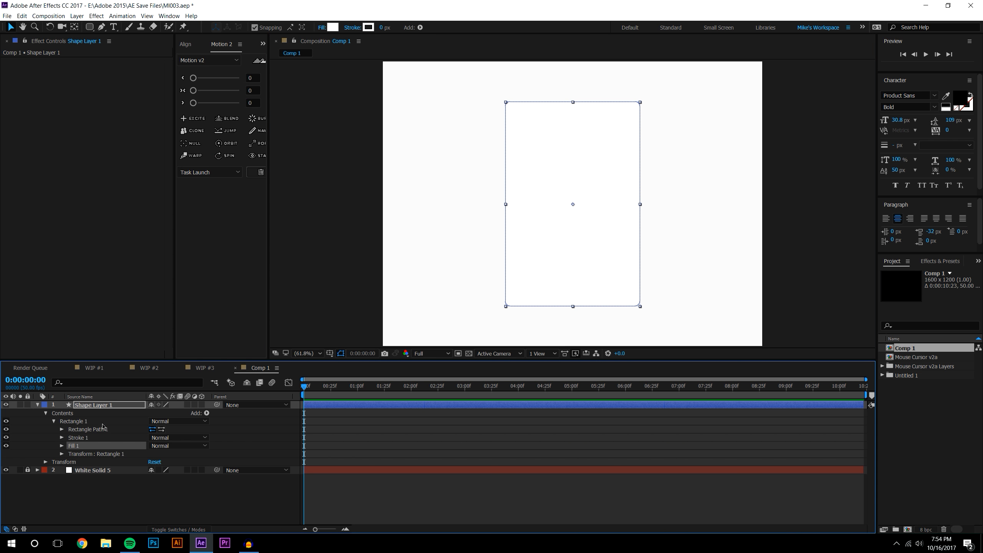
click(62, 438)
click(62, 438)
click(62, 429)
drag(154, 454, 166, 454)
click(182, 496)
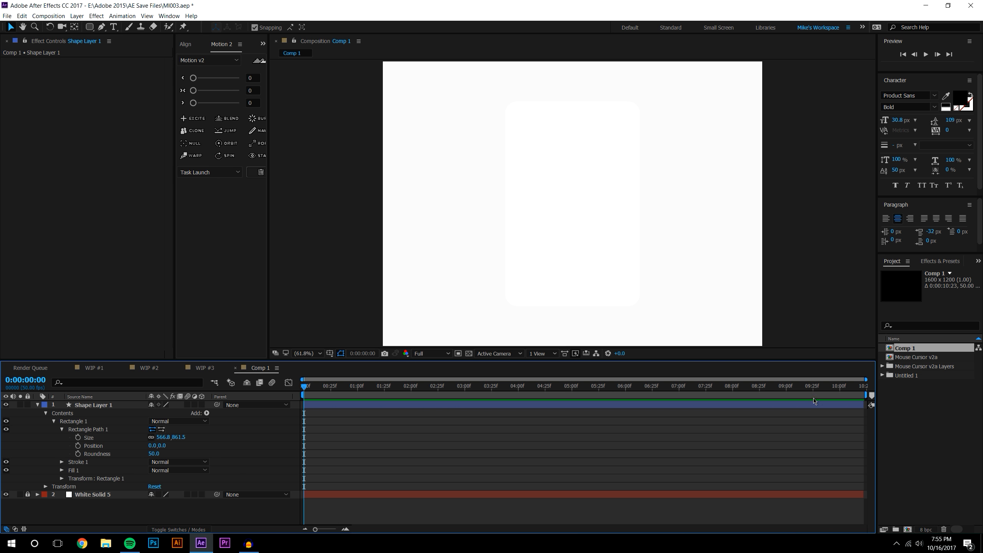
click(807, 255)
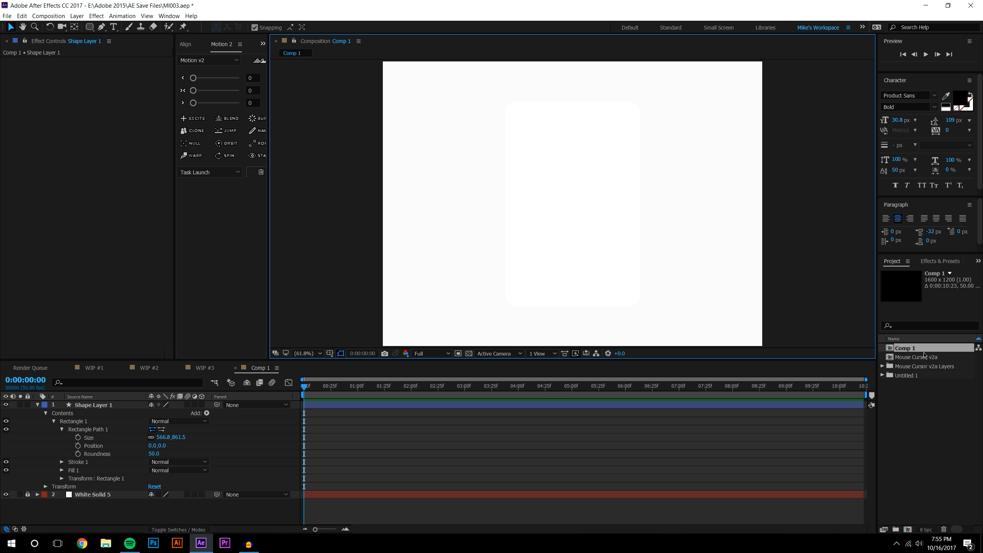
Find the Drop Shadow effect by searching for "drop" and apply it to the white rectangle
click(937, 261)
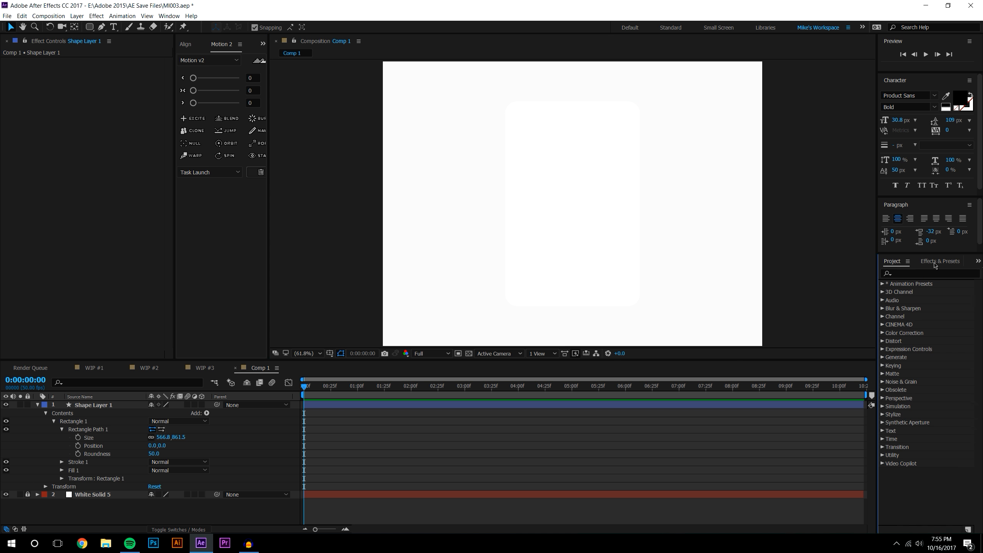
click(914, 272)
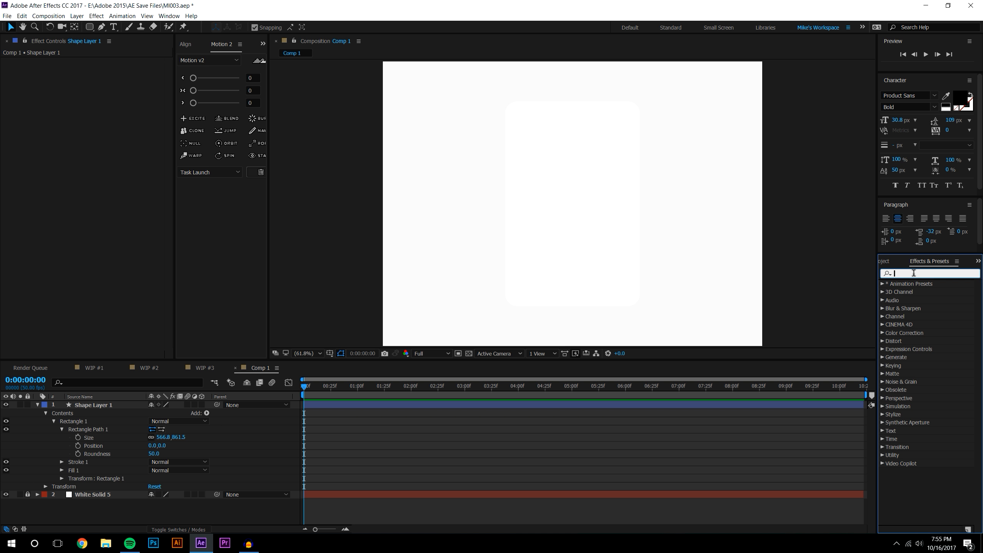
text(drop)
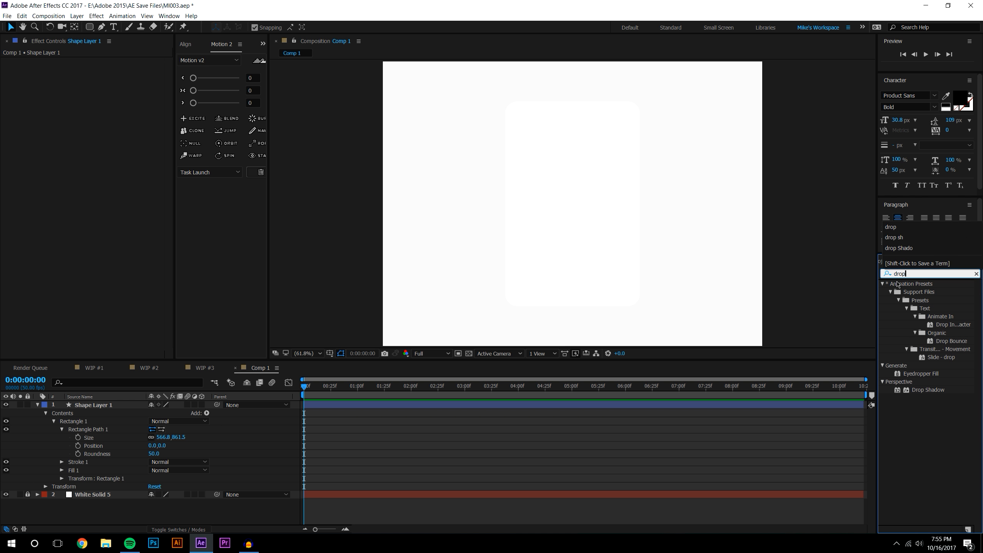
drag(926, 394, 532, 226)
Set the drop shadow's direction to 180° so it falls straight down
drag(108, 114, 105, 141)
click(112, 86)
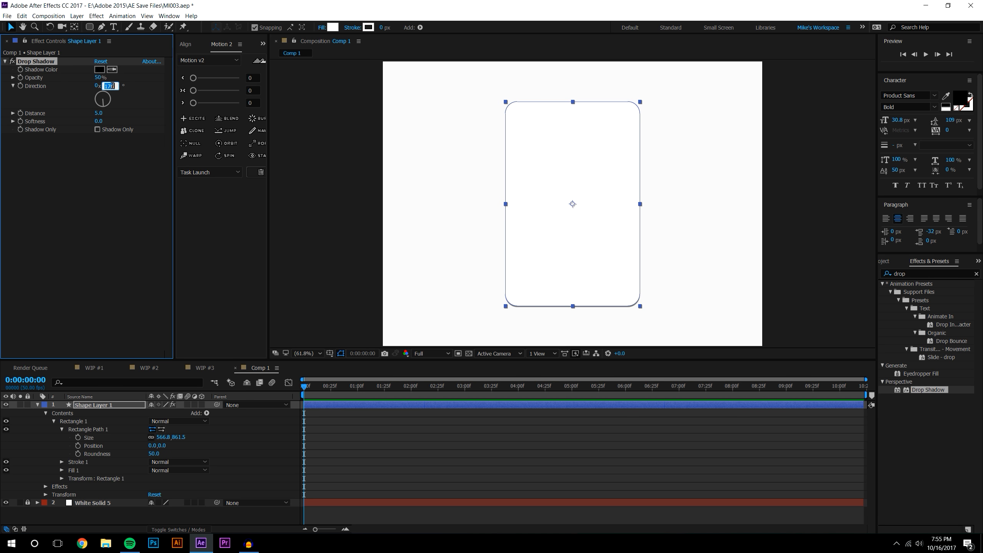
text(180)
key(Return)
click(756, 218)
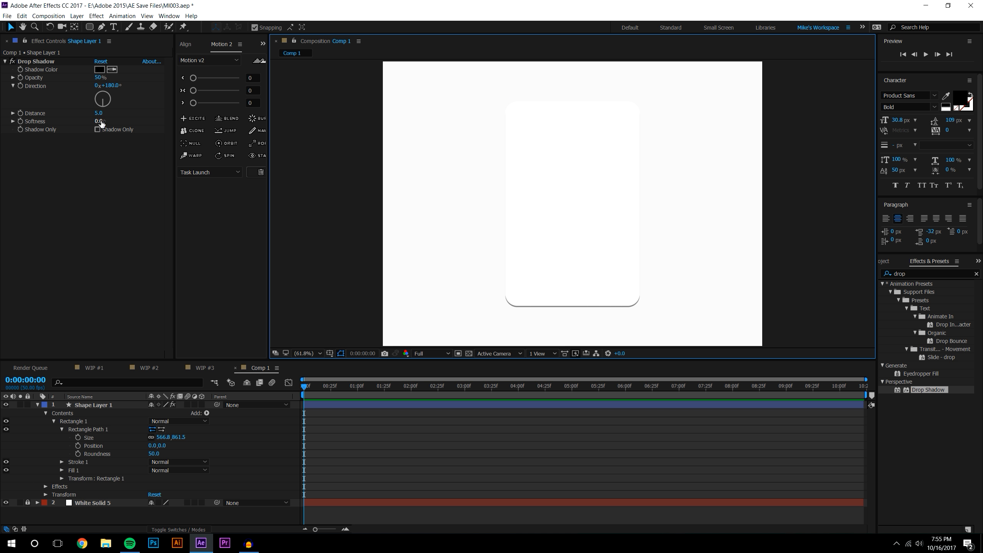
Soften the drop shadow with softness 101, opacity 20% and distance 29
drag(98, 121, 150, 127)
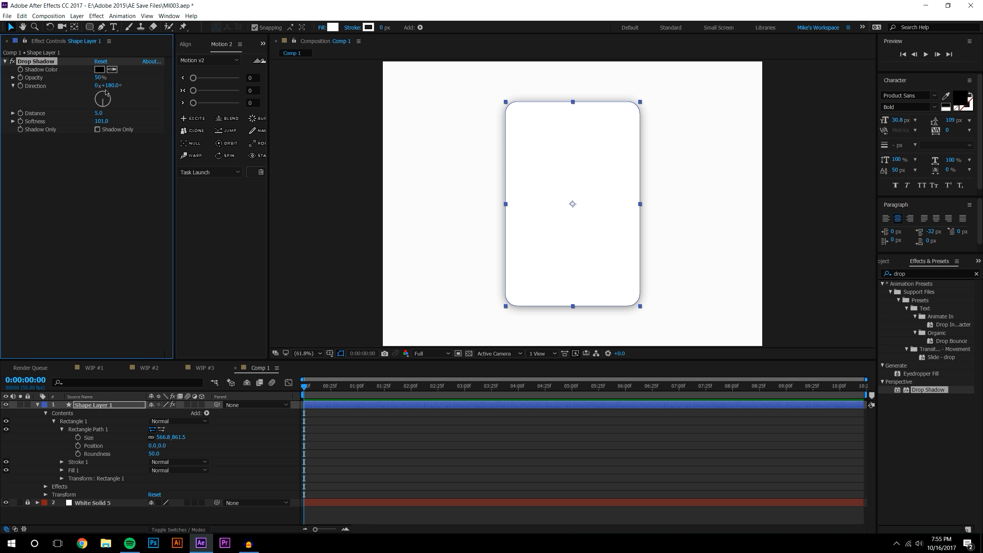
drag(99, 79, 35, 79)
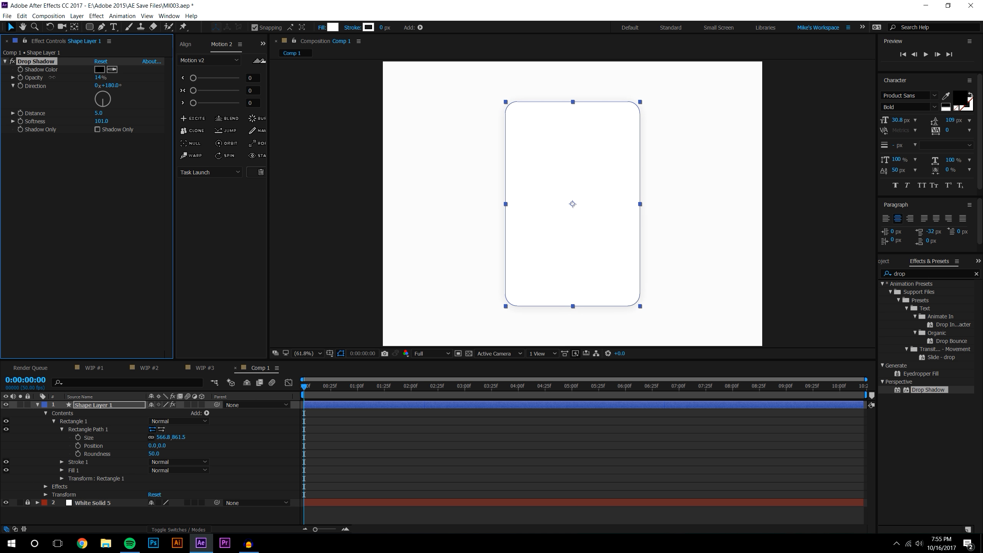
drag(97, 113, 107, 113)
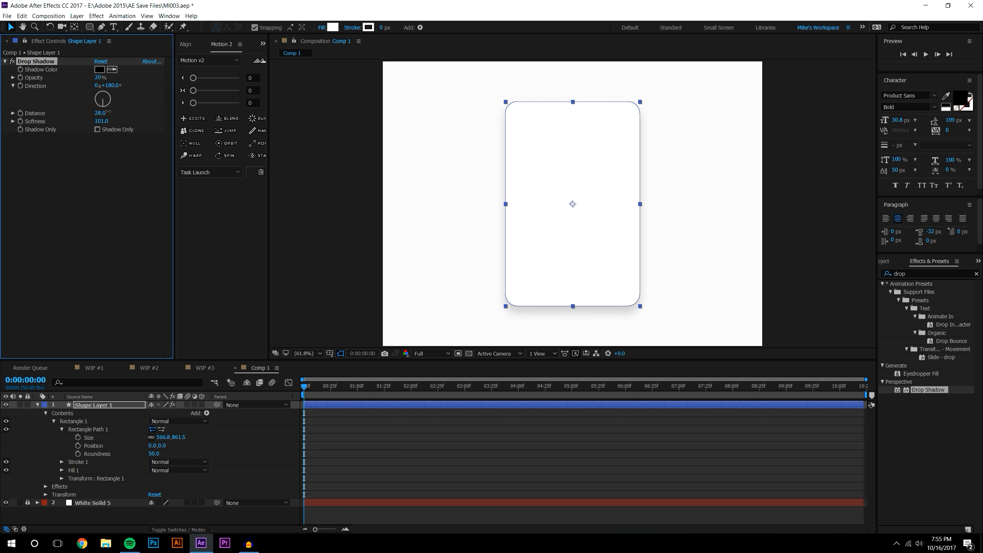
click(488, 444)
click(832, 318)
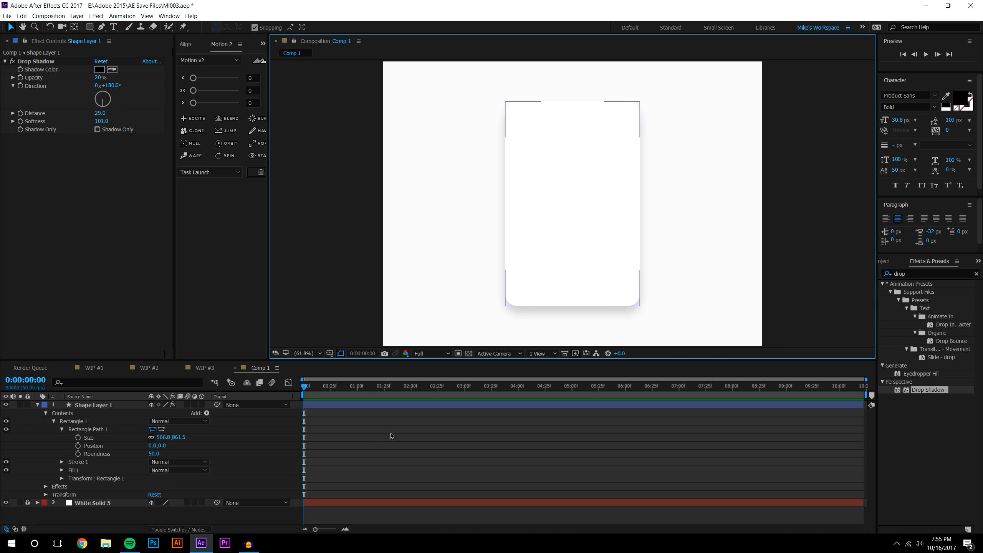
Shorten the composition's duration to 10 seconds (0:00:10:00)
click(46, 19)
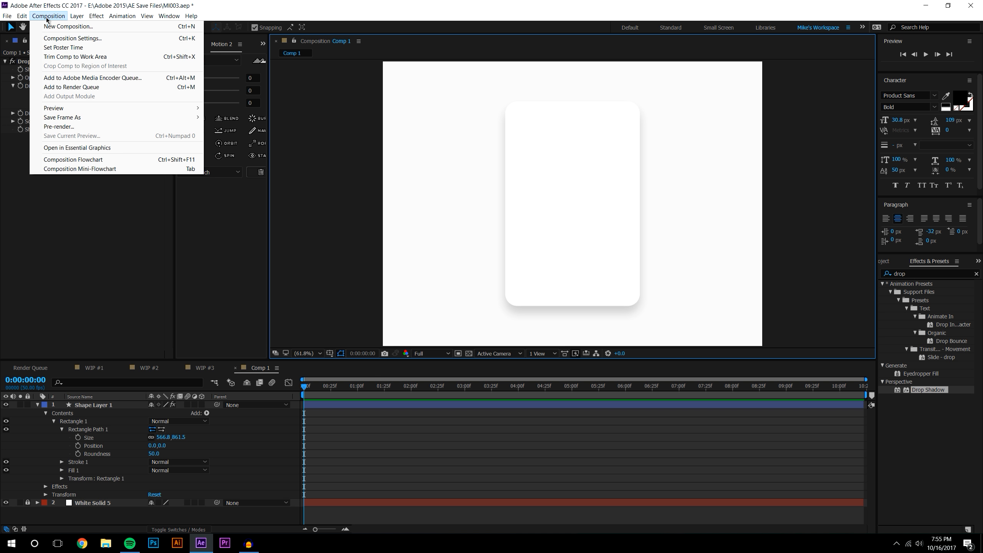
click(50, 39)
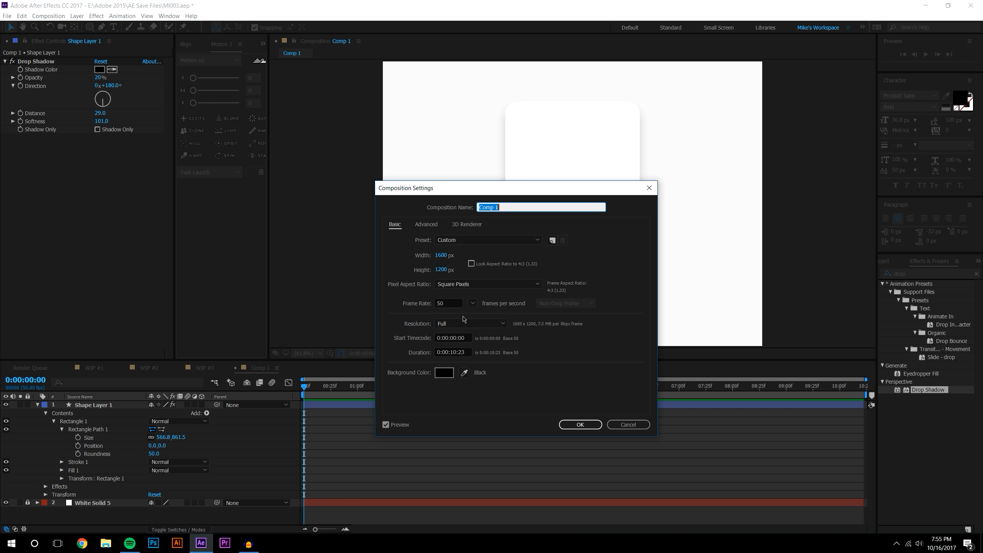
click(461, 352)
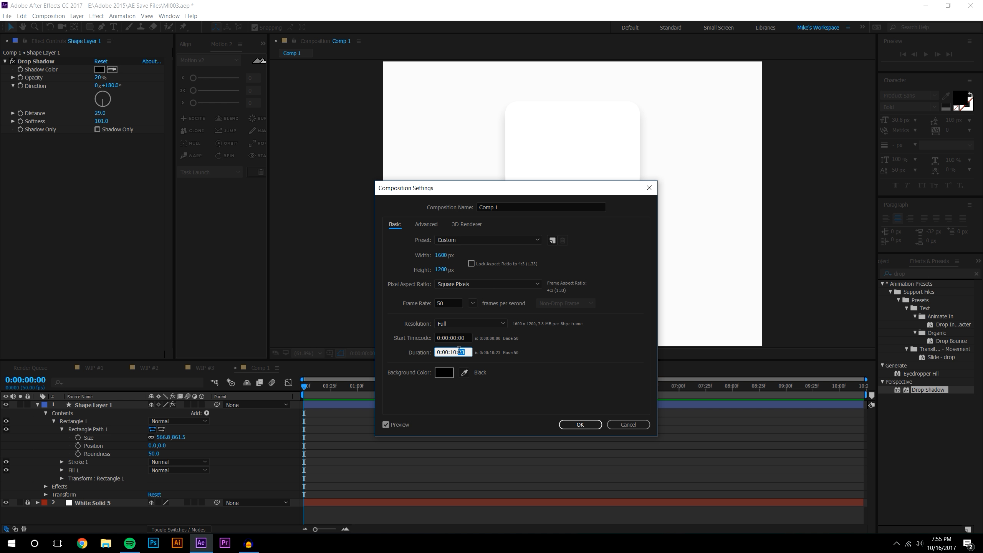
click(578, 424)
drag(422, 388, 690, 387)
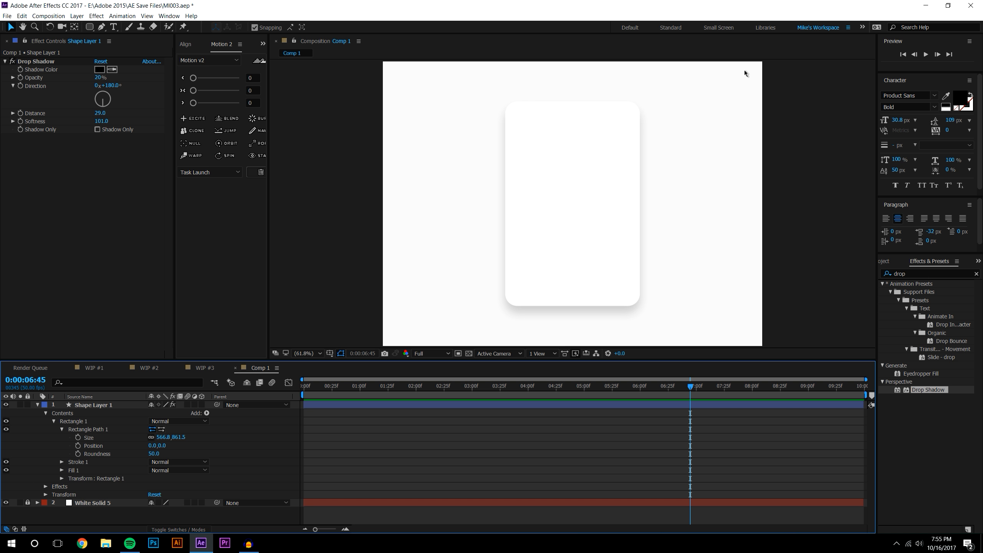
scroll(550, 271, up, 4)
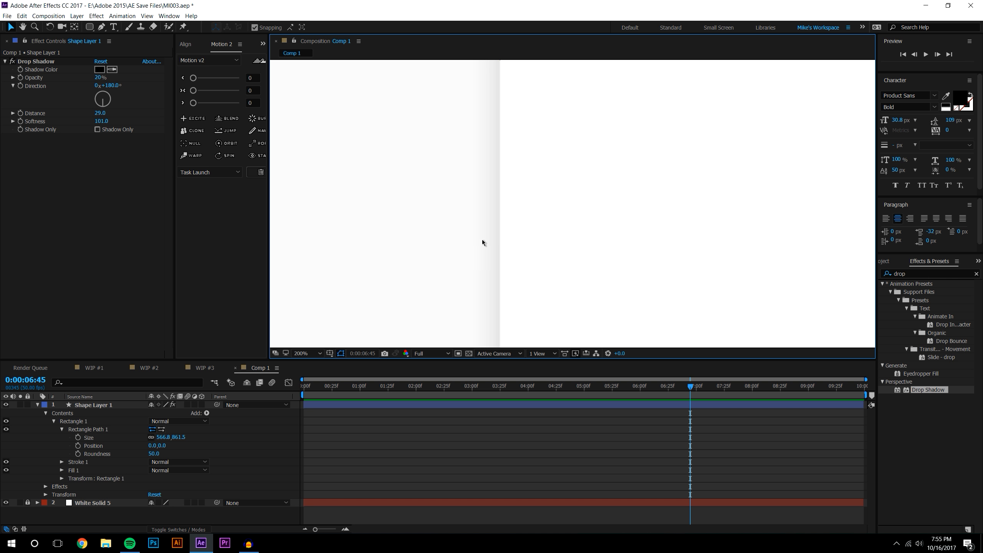
scroll(479, 242, down, 4)
click(317, 354)
click(323, 373)
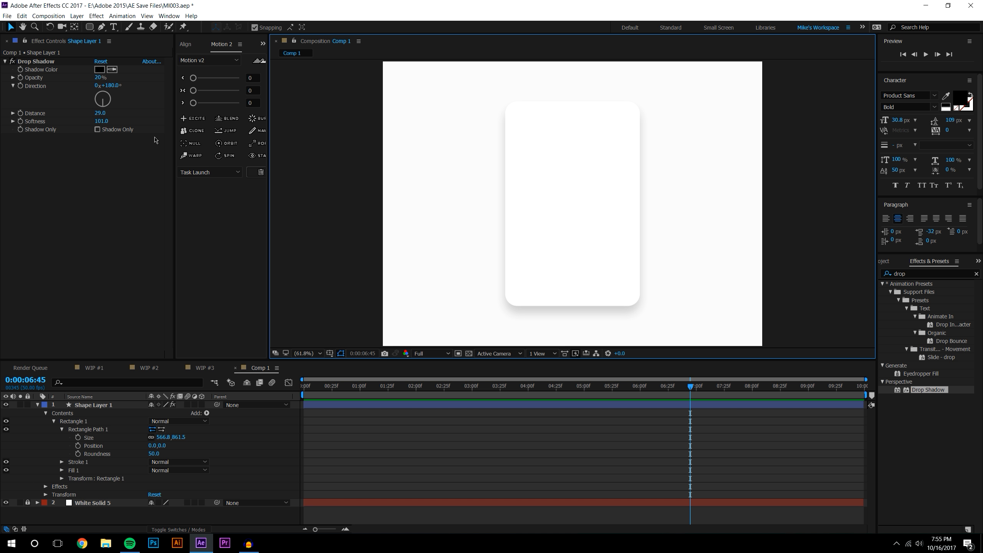
Draw a small, wide rounded rectangle for a button on a new shape layer in the lower part of the card
click(37, 405)
drag(90, 27, 124, 38)
drag(545, 242, 601, 262)
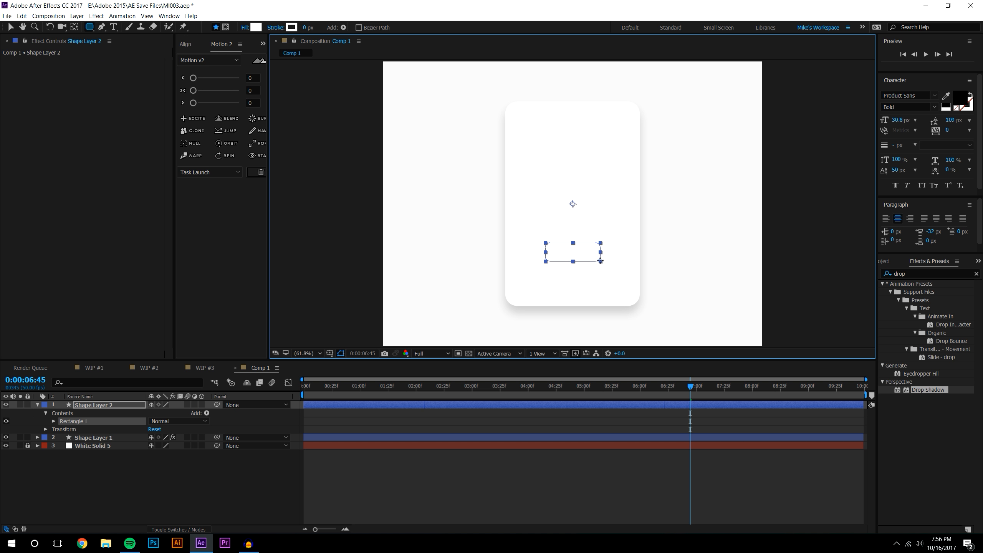
click(11, 27)
click(159, 461)
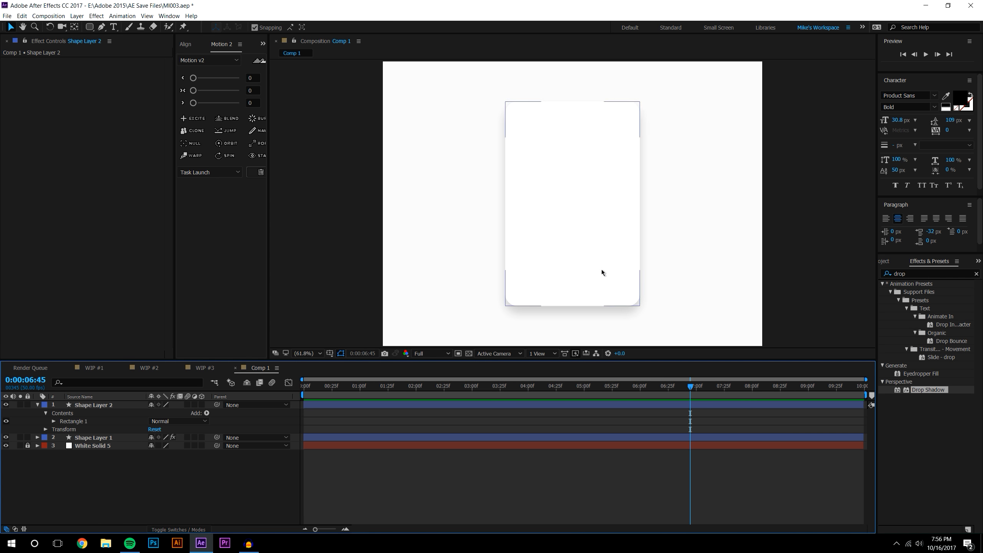
Set the small button rectangle's fill to none
click(581, 252)
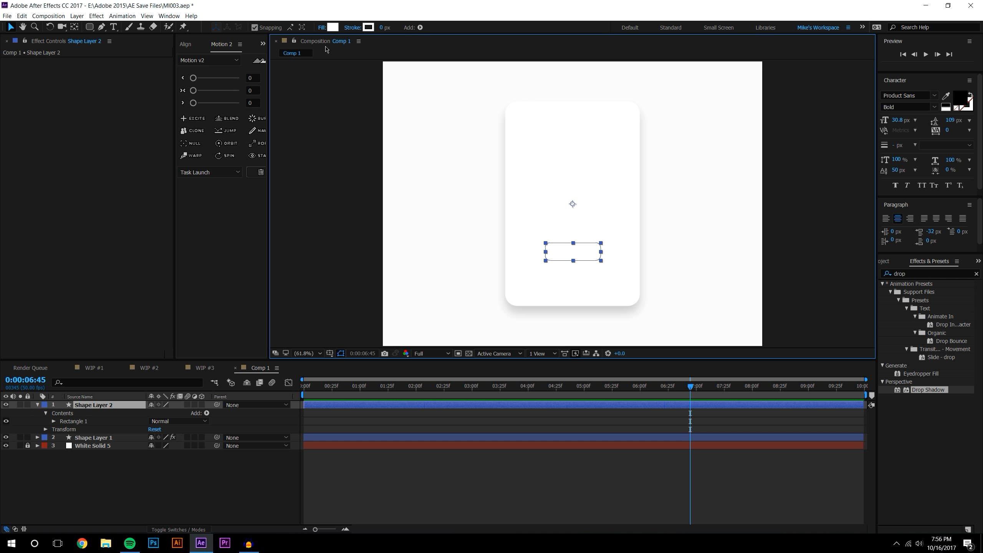
click(322, 28)
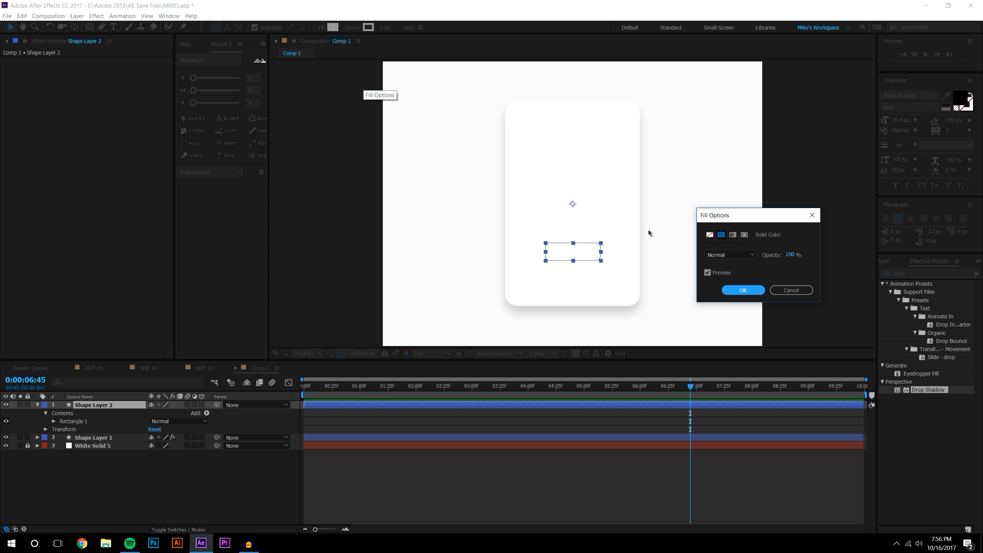
click(710, 234)
click(743, 290)
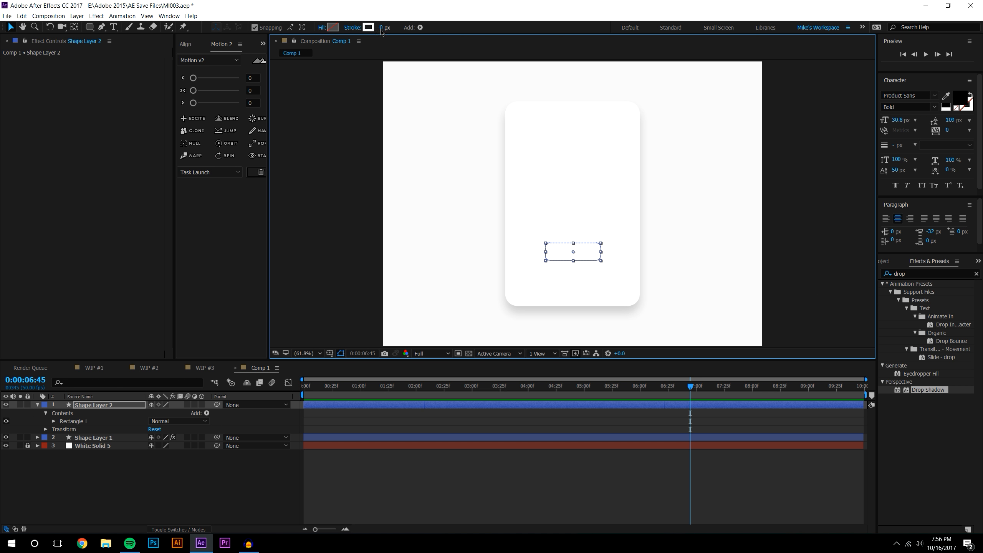
Give the button outline a black stroke with a width of 5 px
click(368, 28)
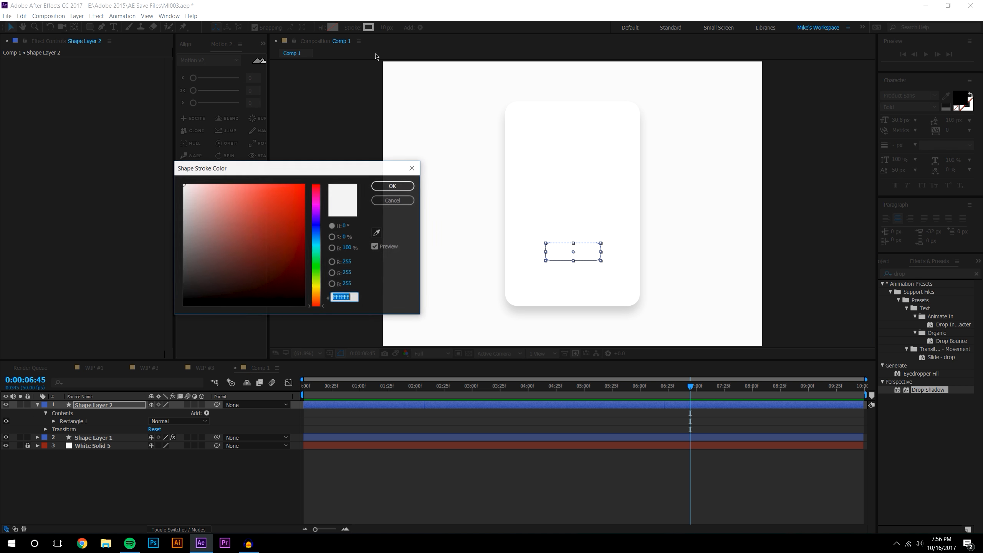
click(399, 185)
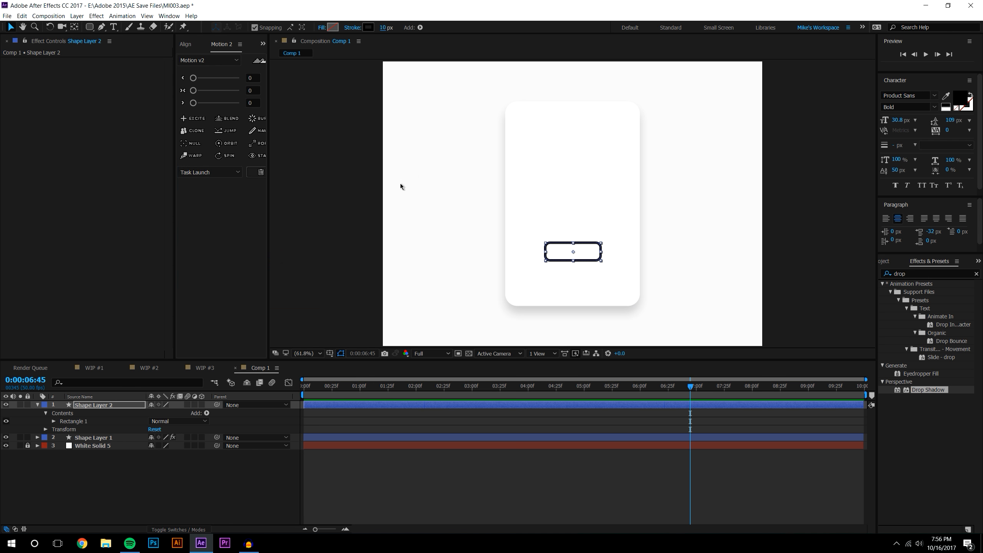
key(slash)
drag(383, 28, 380, 31)
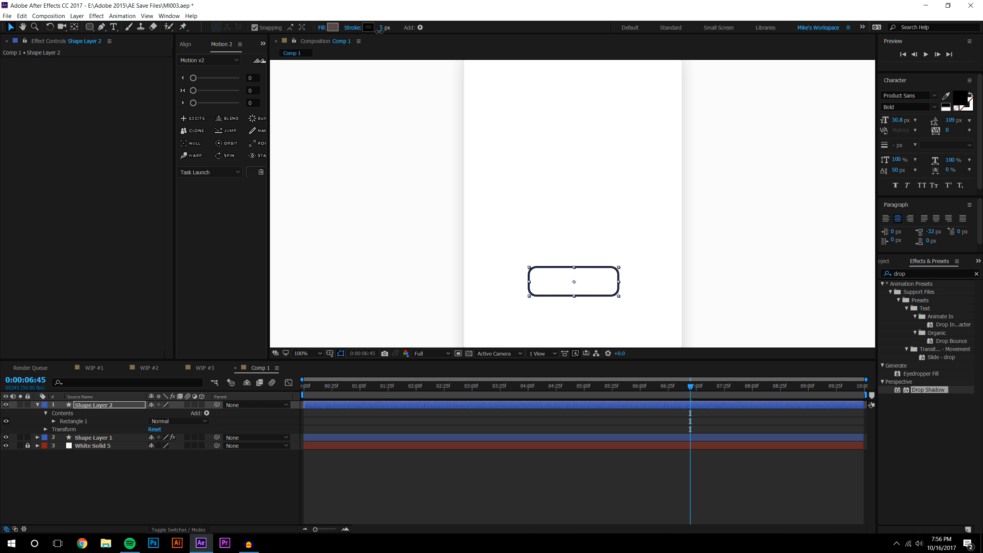
click(277, 469)
scroll(536, 233, down, 1)
key(space)
drag(751, 228, 741, 209)
key(slash)
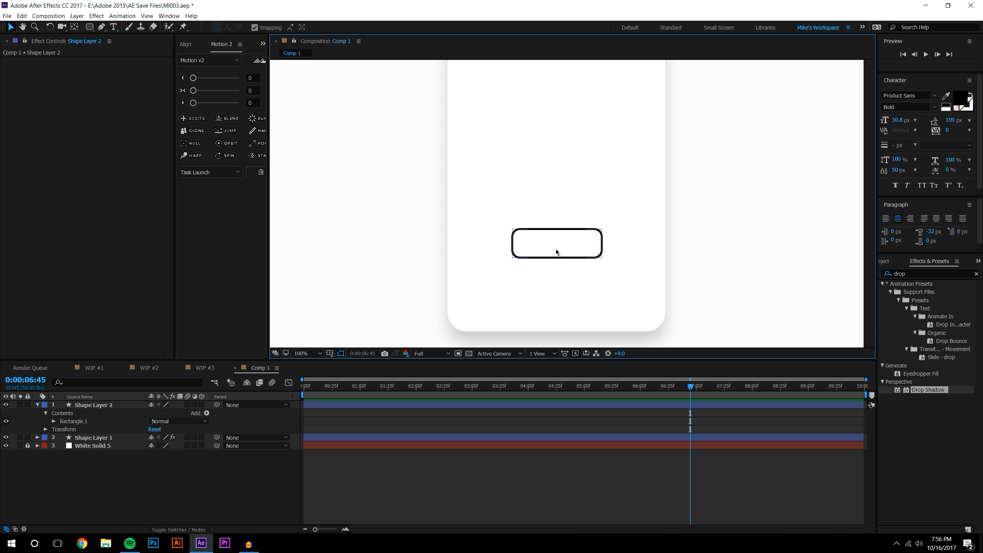
Centre the button layer's anchor point on its outline and position the button horizontally centred in the lower half of the card
click(513, 243)
key(y)
drag(559, 169, 375, 235)
key(v)
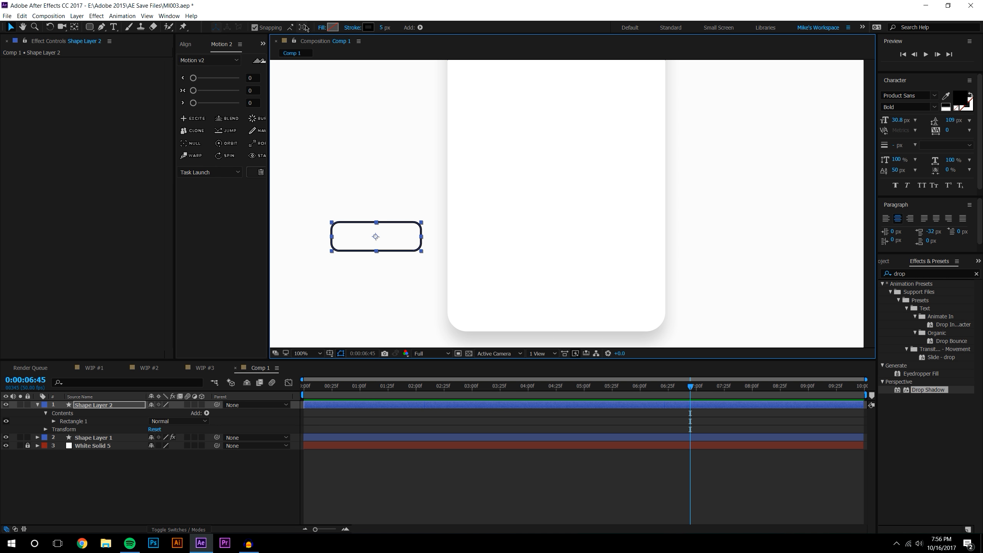
click(76, 28)
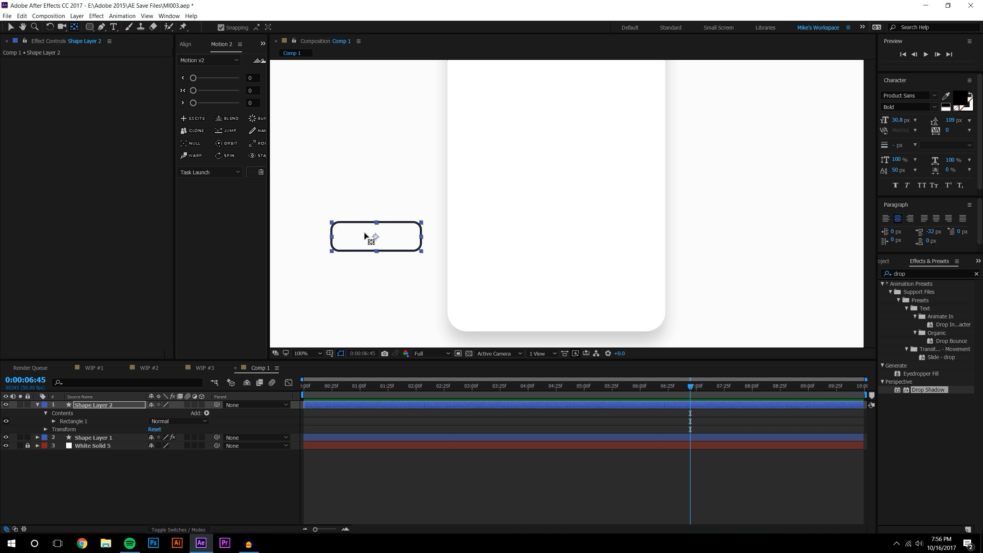
drag(375, 237, 376, 237)
click(11, 29)
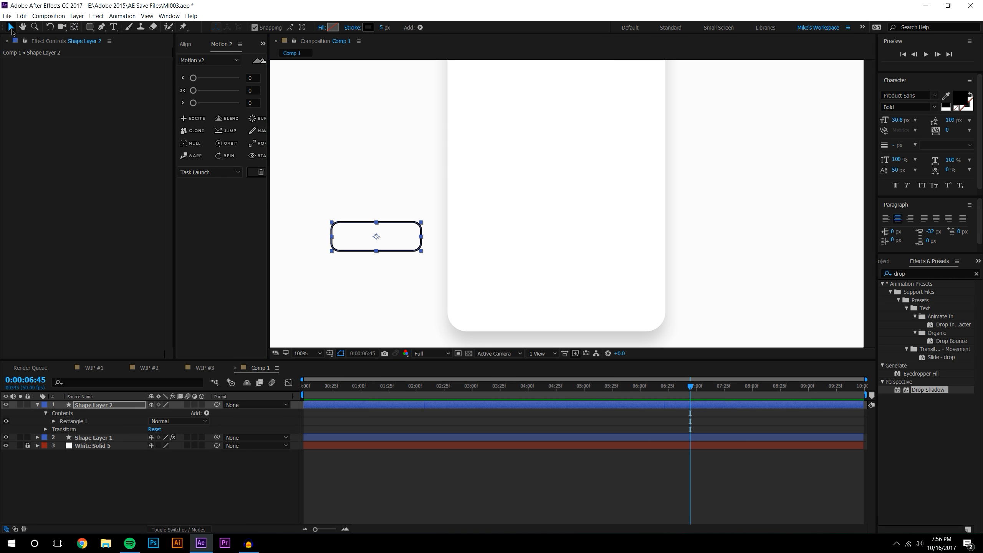
drag(377, 238, 556, 219)
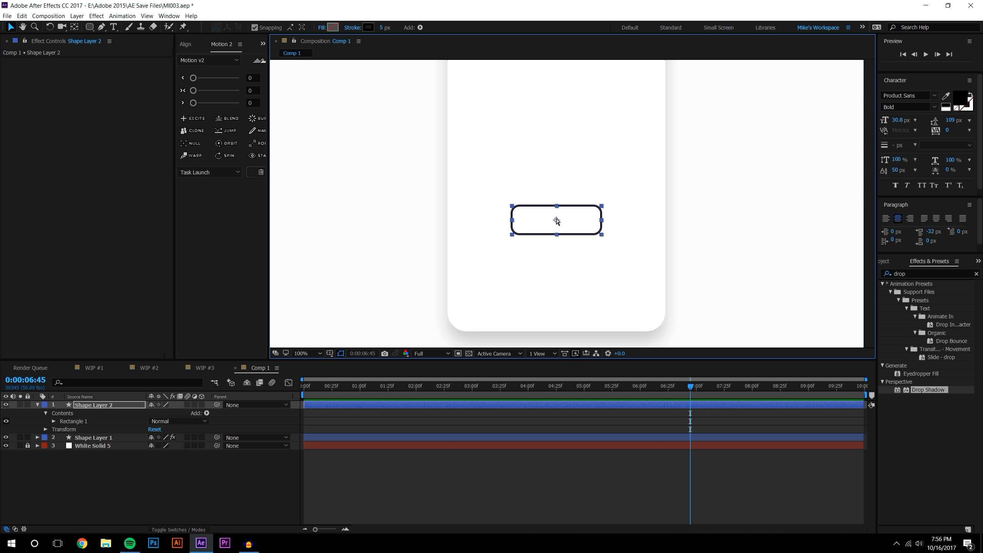
Duplicate the button outline and place the copy directly below the original, aligned with it
key(ctrl+d)
drag(556, 220, 556, 261)
click(753, 234)
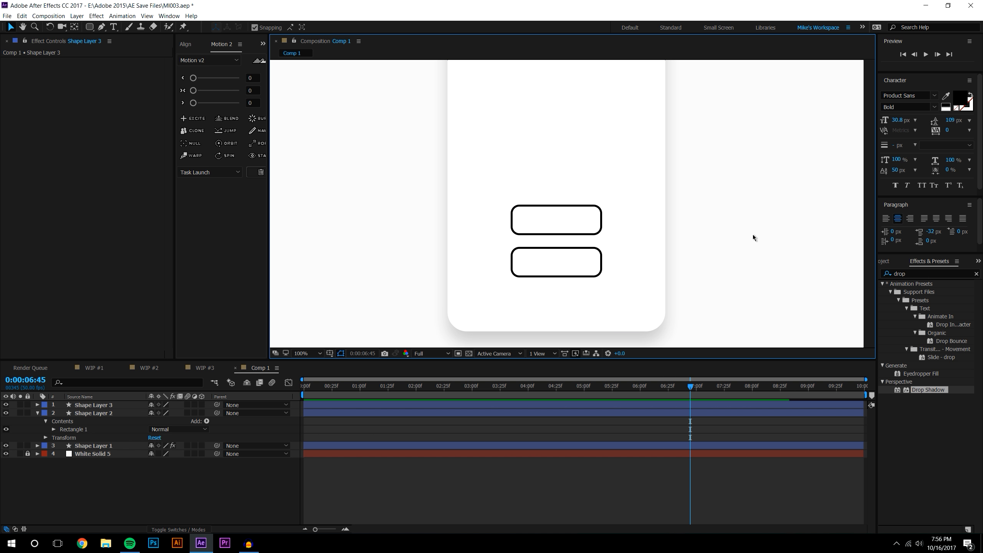
scroll(736, 231, down, 2)
scroll(696, 223, up, 1)
scroll(696, 223, up, 2)
Reveal both buttons' rectangle properties and set the lower button's corner roundness to 160
click(535, 224)
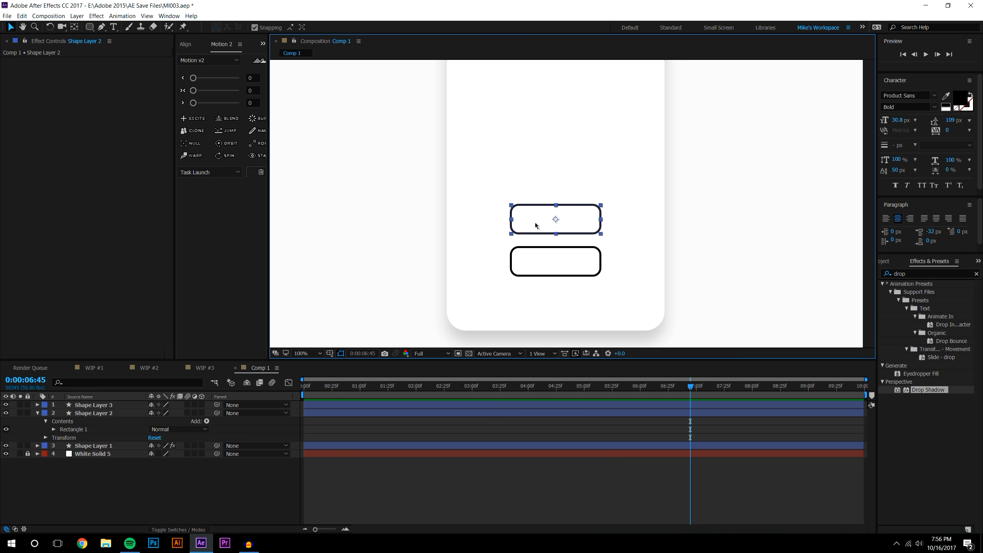
shift+click(532, 271)
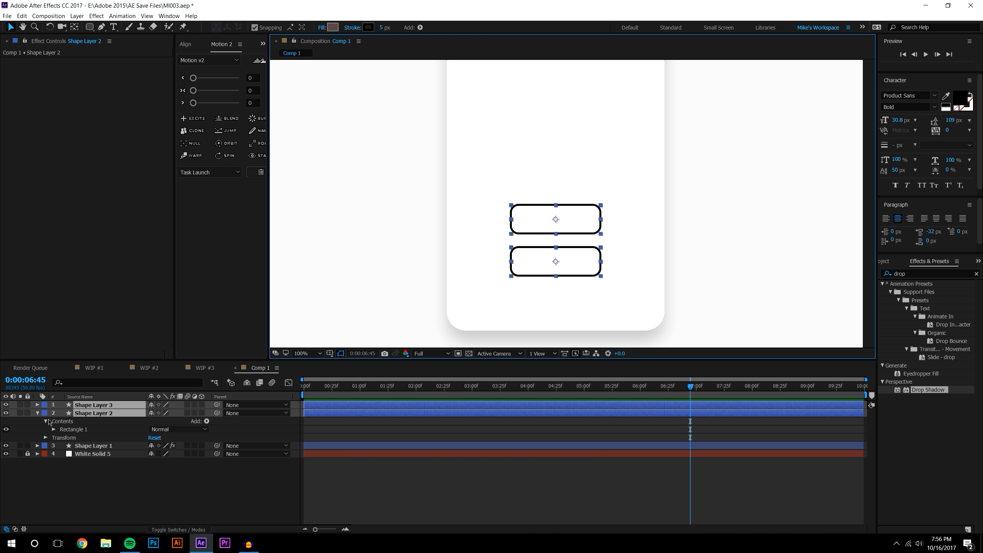
click(38, 414)
click(38, 414)
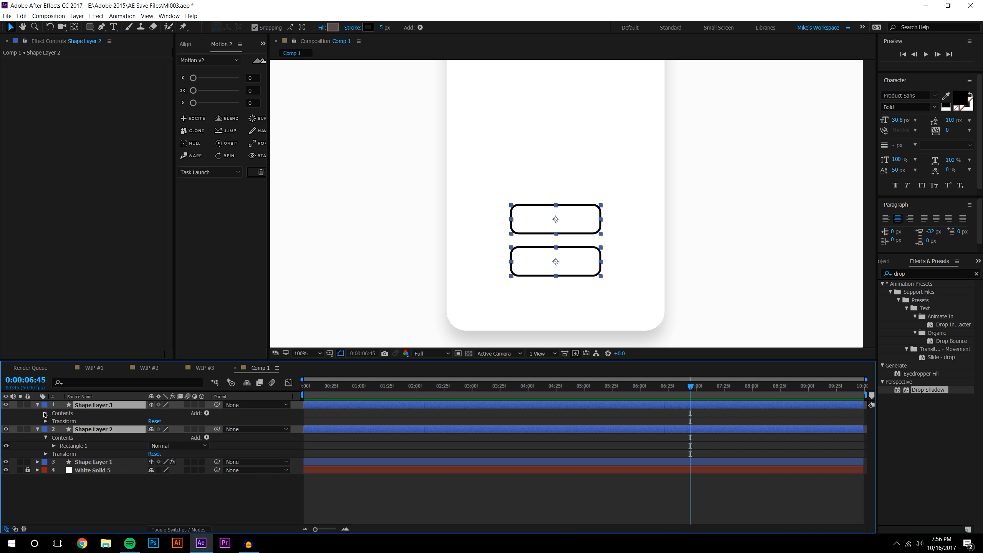
click(46, 414)
click(46, 446)
click(46, 447)
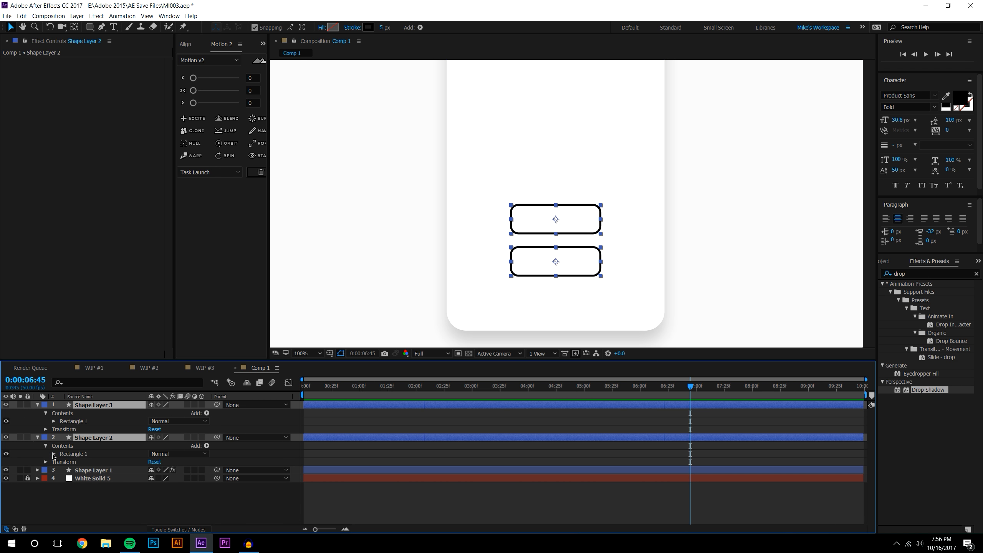
click(54, 454)
click(53, 422)
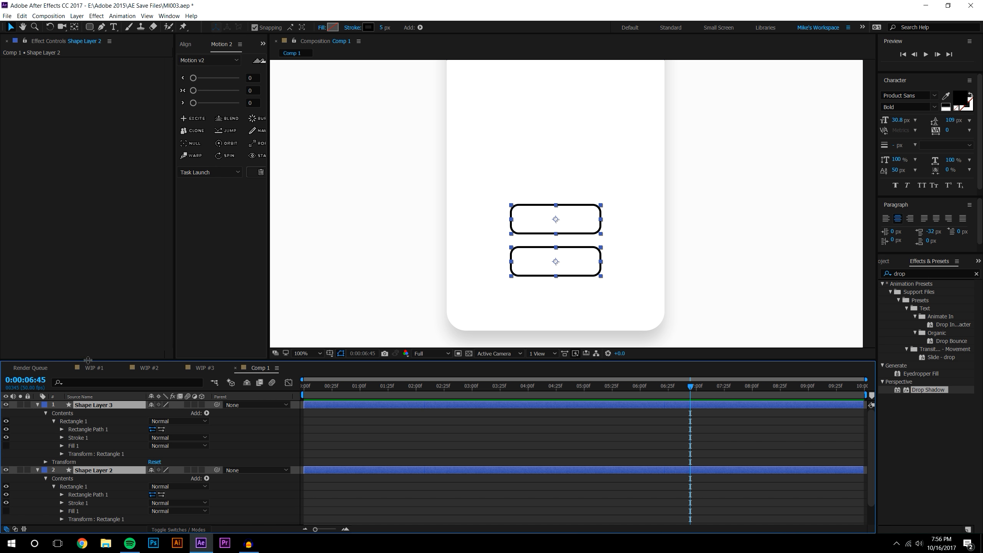
drag(87, 361, 88, 284)
click(62, 355)
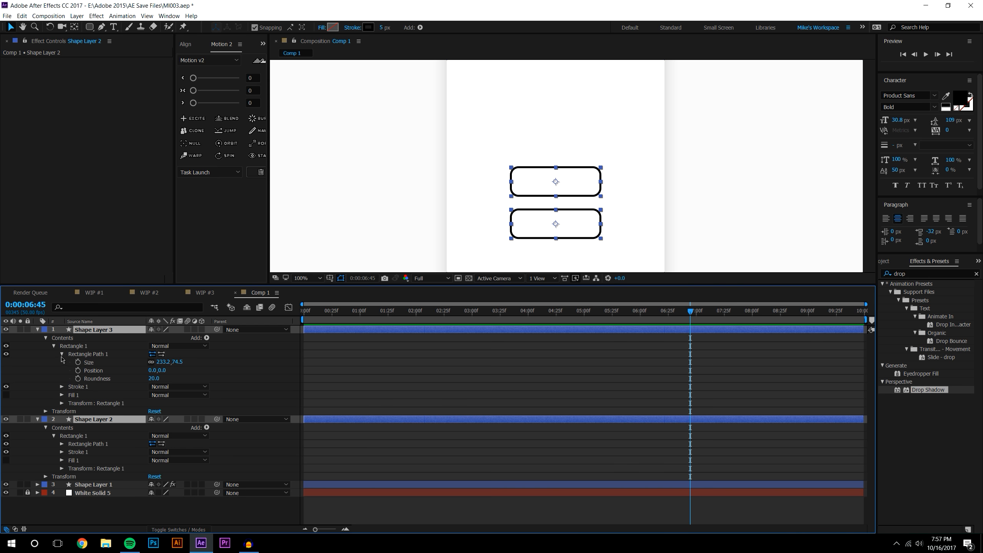
drag(151, 378, 218, 376)
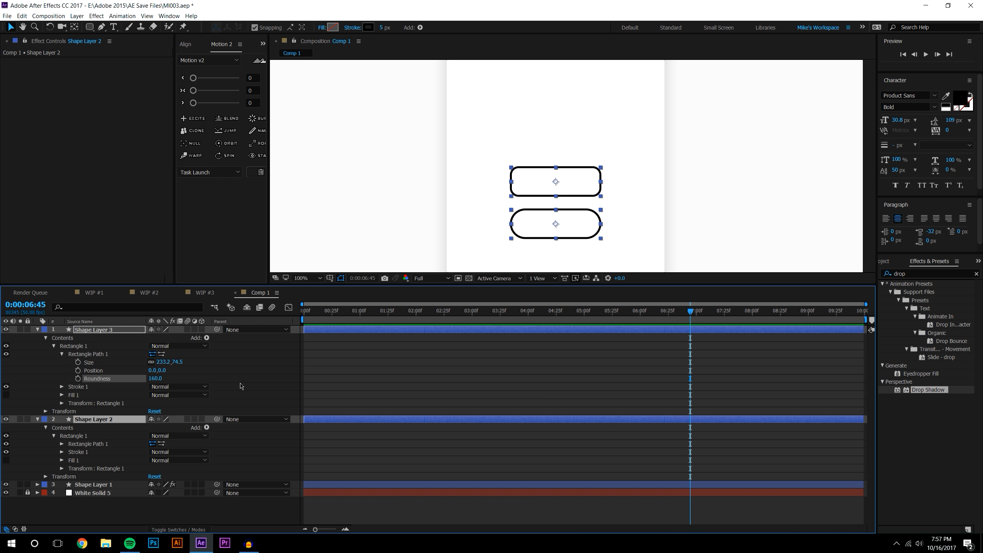
click(246, 384)
Set the upper button's corner roundness to 198 and collapse the properties of both button layers
click(90, 378)
click(61, 444)
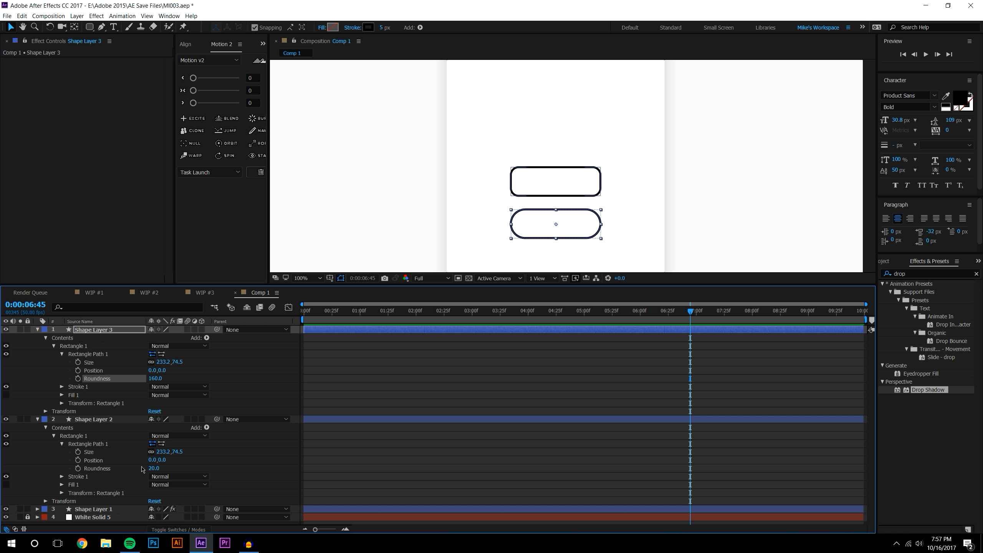
click(97, 469)
scroll(686, 188, down, 1)
click(788, 175)
scroll(731, 196, up, 2)
scroll(667, 208, down, 1)
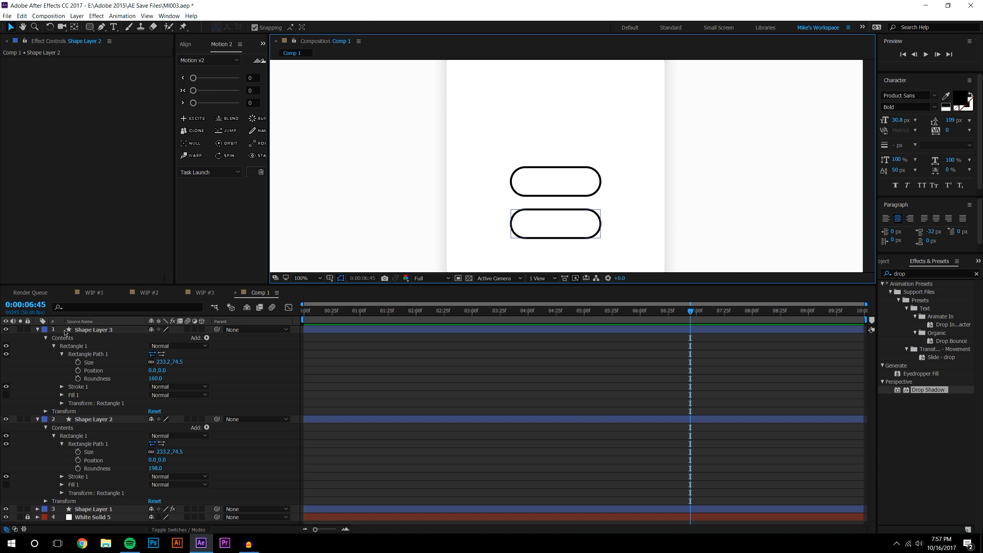
click(37, 329)
click(38, 338)
Add a text layer reading "Daytime" on the card above the two buttons
drag(528, 190, 510, 180)
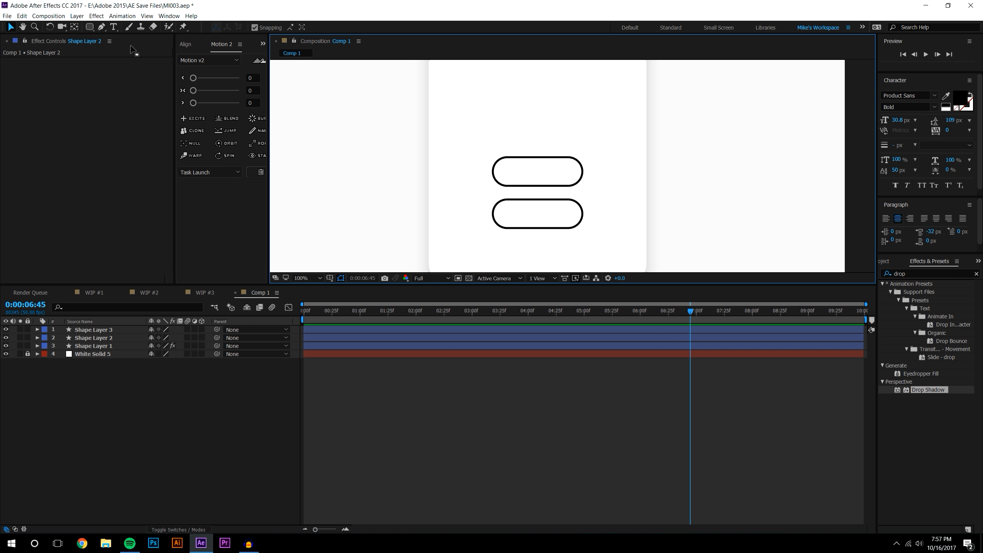
click(113, 27)
click(527, 144)
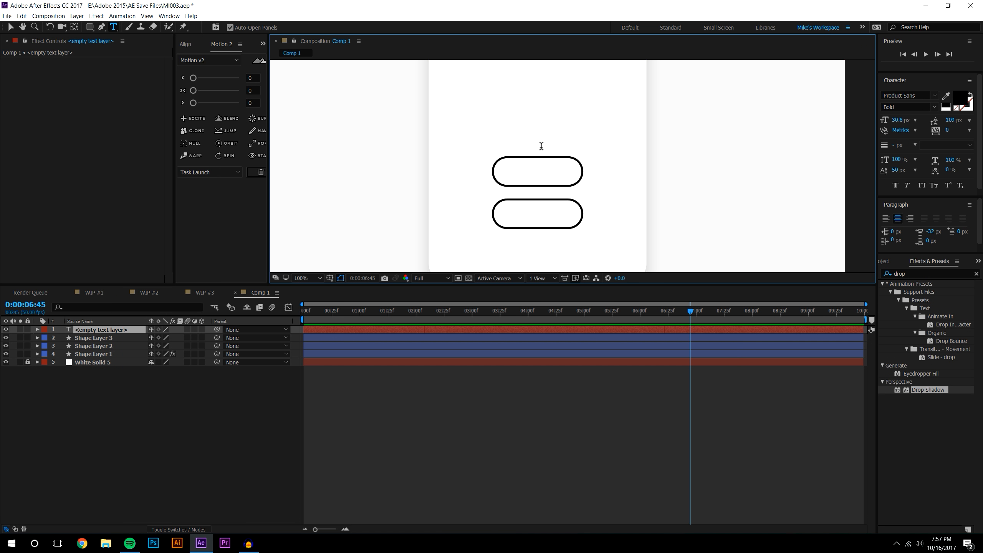
text(day)
key(BackSpace)
key(BackSpace)
key(BackSpace)
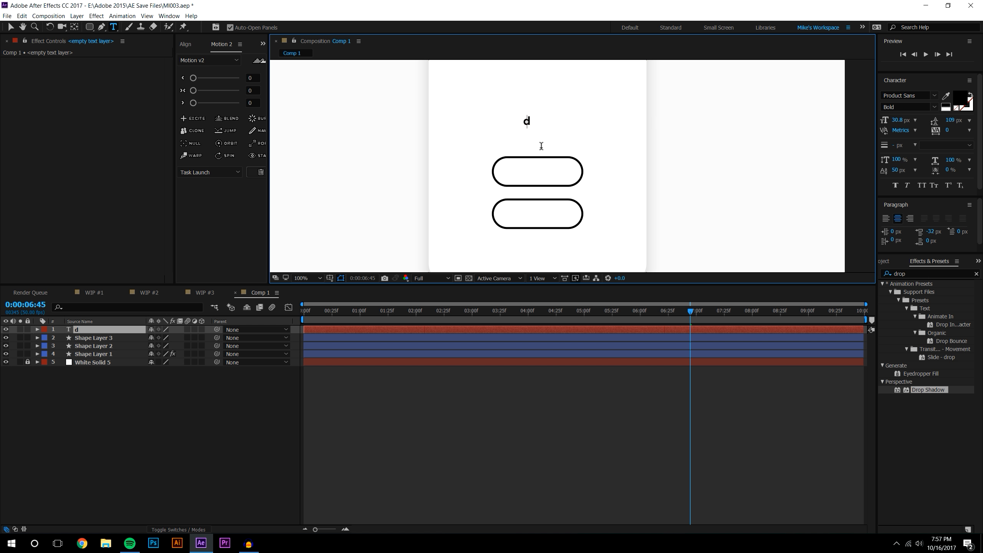
text(Daytime)
key(Escape)
key(v)
Centre the "Daytime" label's anchor point on its text and place the label in the middle of the upper button
drag(383, 284, 383, 351)
key(y)
drag(523, 176, 527, 155)
click(10, 27)
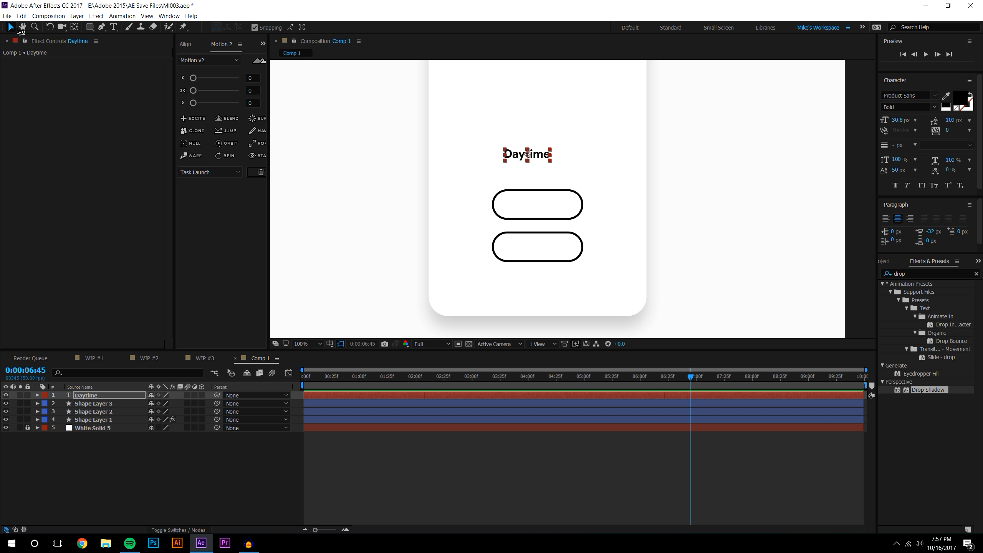
drag(528, 157, 540, 208)
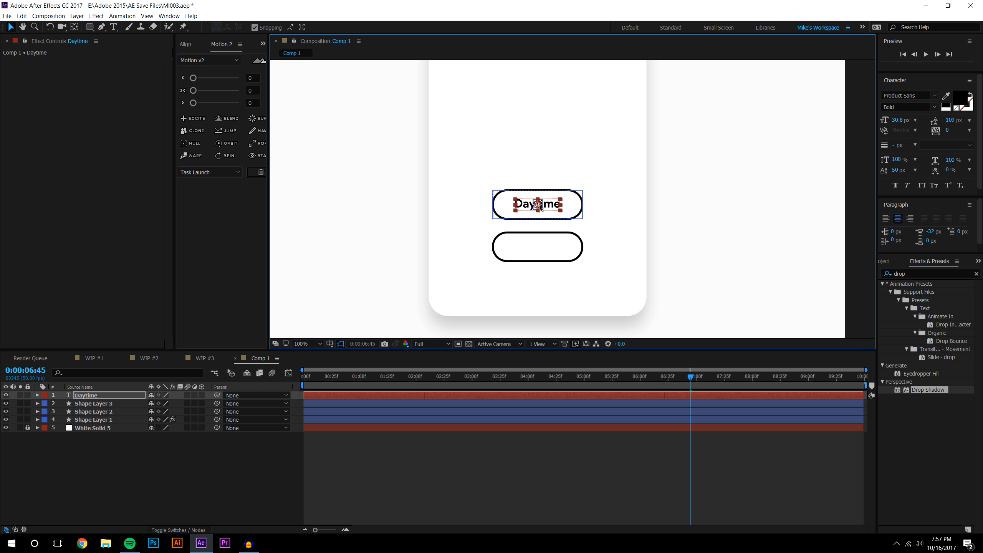
Duplicate the label into the middle of the lower button and change its text to "Night"
key(ctrl+d)
drag(539, 211, 543, 249)
key(Return)
double_click(543, 247)
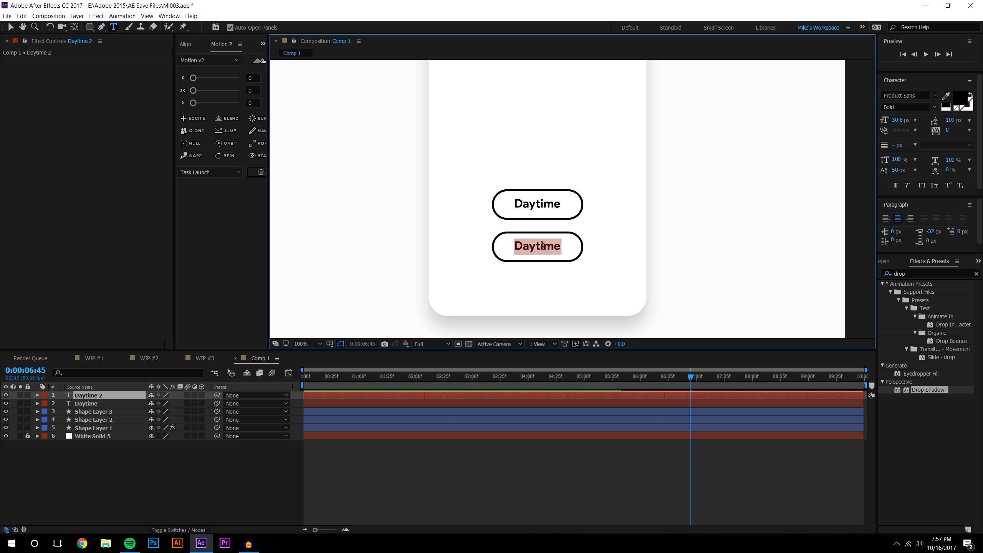
text(Nighttime)
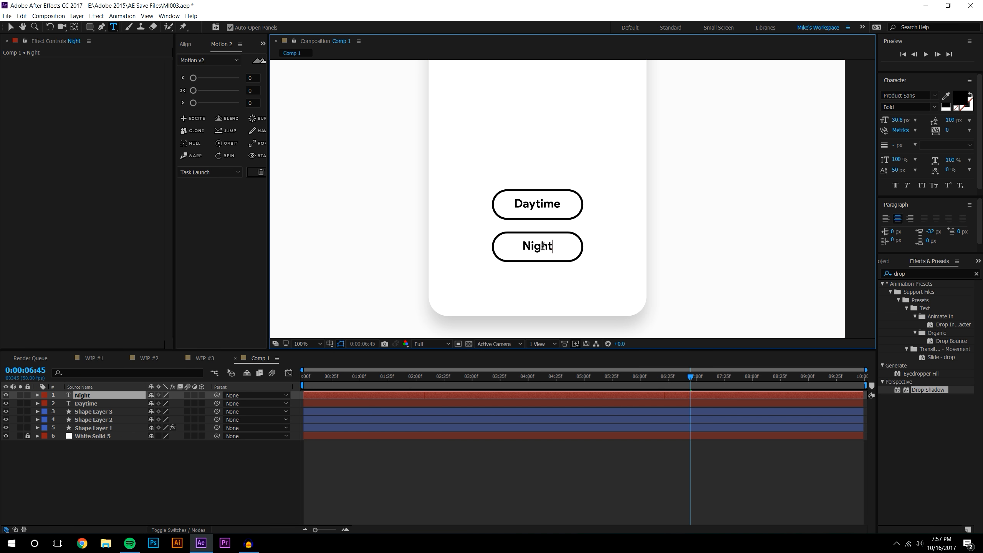
key(BackSpace)
key(BackSpace)
key(BackSpace)
key(BackSpace)
Shorten the upper button's label to "Day" and deselect it
click(546, 208)
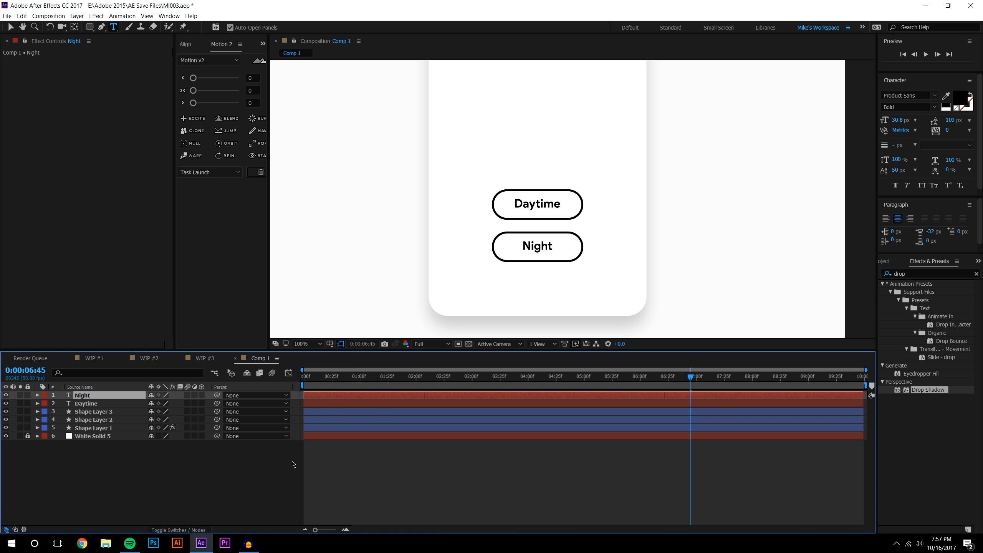
scroll(535, 210, up, 1)
key(Delete)
key(Delete)
key(Delete)
key(Delete)
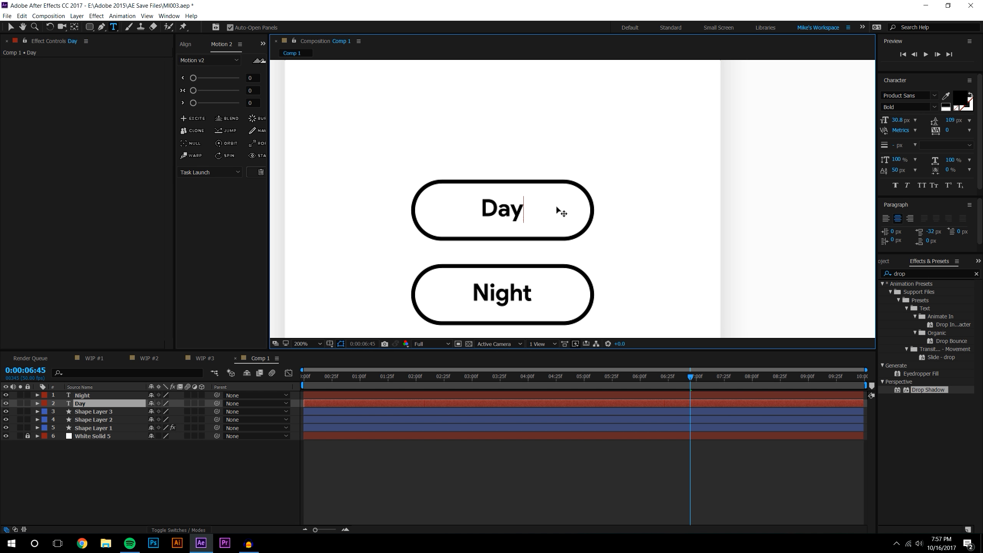
click(11, 26)
scroll(794, 196, down, 1)
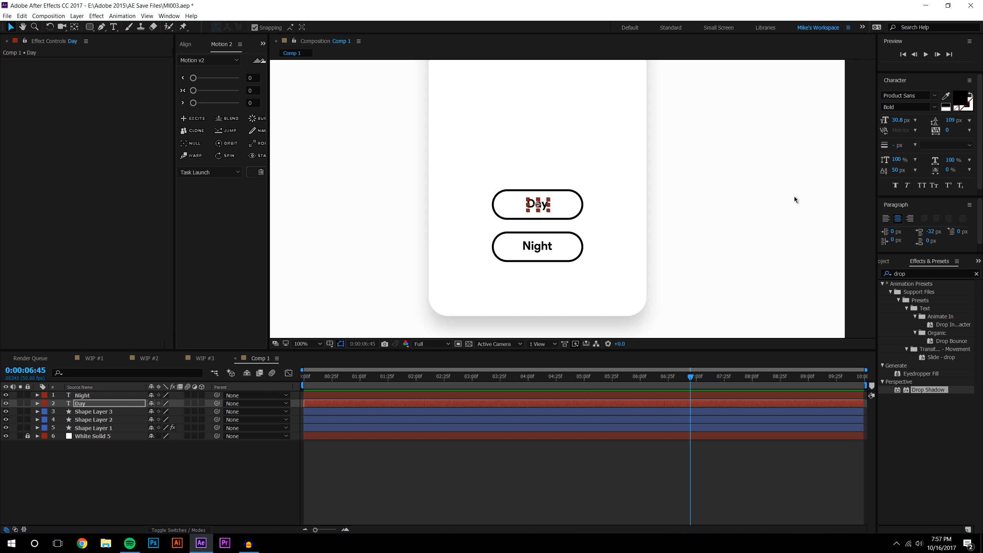
click(794, 196)
scroll(793, 196, down, 1)
drag(767, 196, 763, 233)
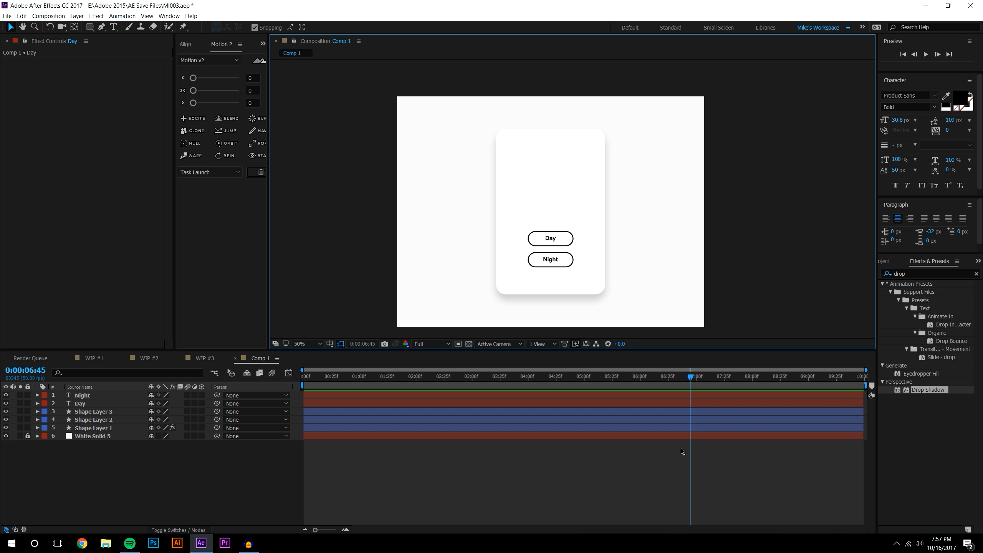
Stack each label above its own button outline, parenting Day to Shape Layer 2 and Night to Shape Layer 3
click(99, 466)
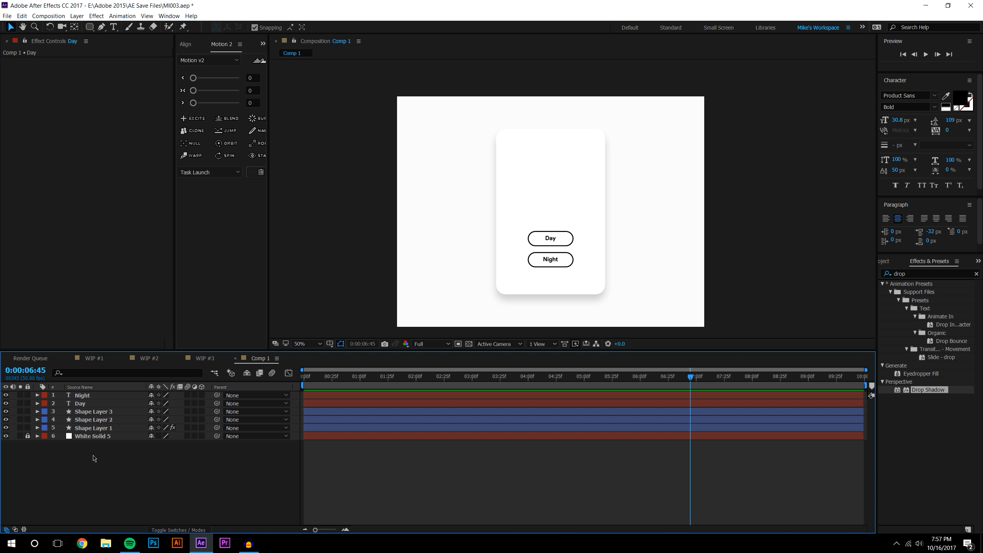
click(90, 406)
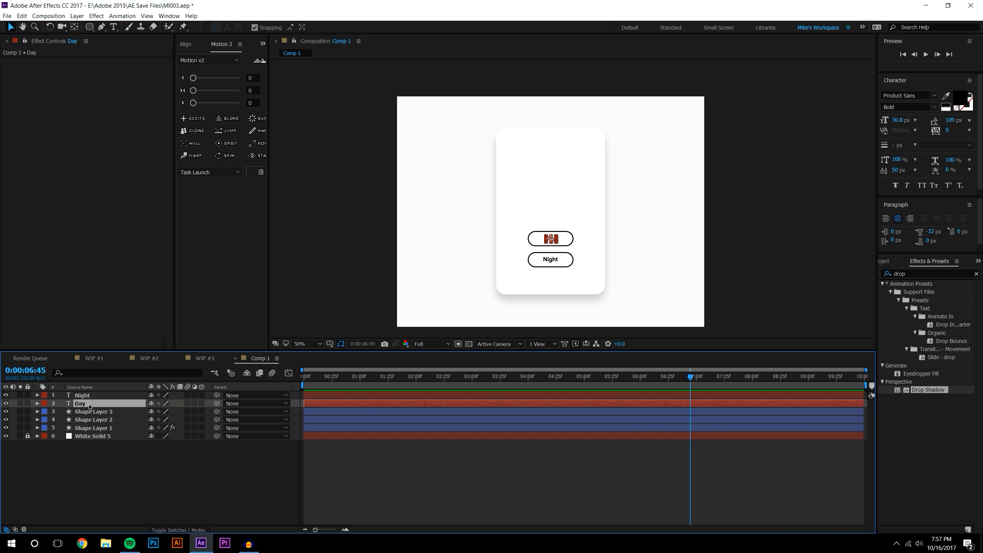
scroll(544, 259, up, 1)
drag(549, 266, 562, 218)
click(566, 218)
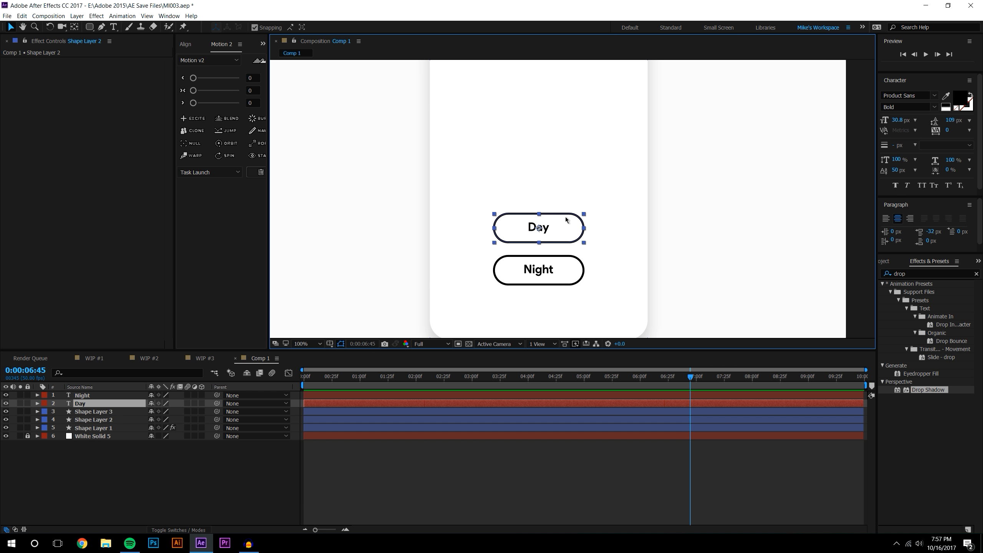
drag(116, 419, 124, 409)
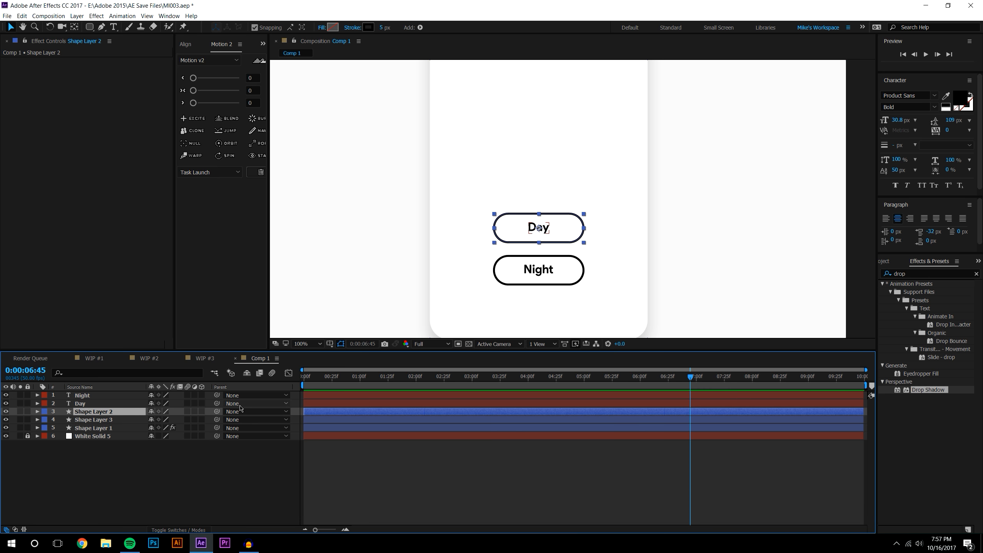
drag(217, 404, 83, 412)
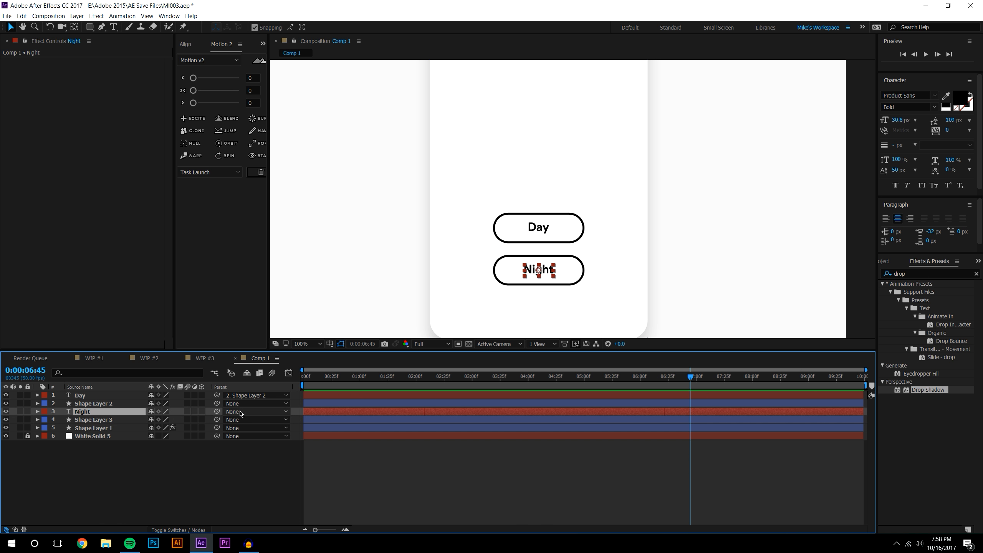
drag(216, 411, 93, 420)
Rename Shape Layer 2, the outline around the Day label, to "Day Button"
click(97, 403)
right_click(102, 403)
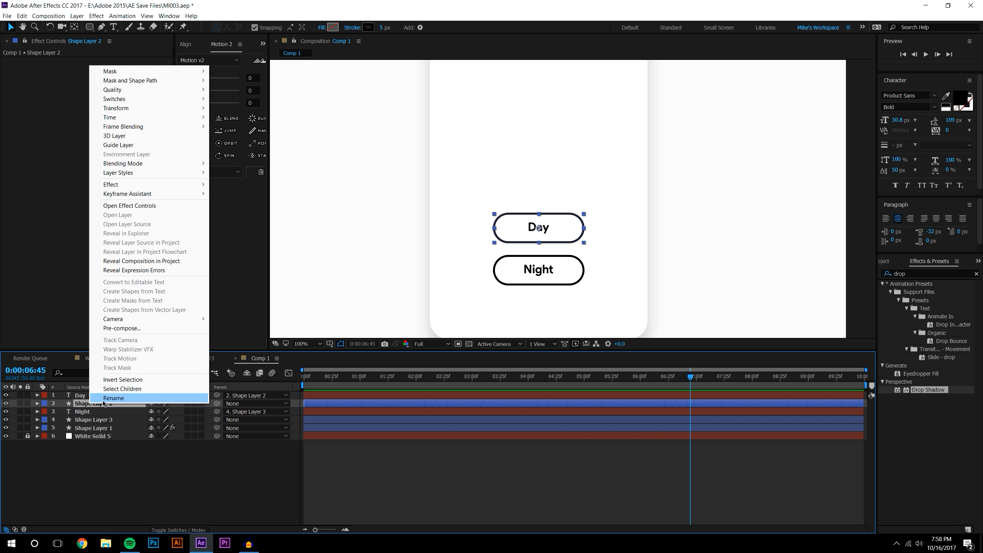
click(105, 399)
text(Day Bu)
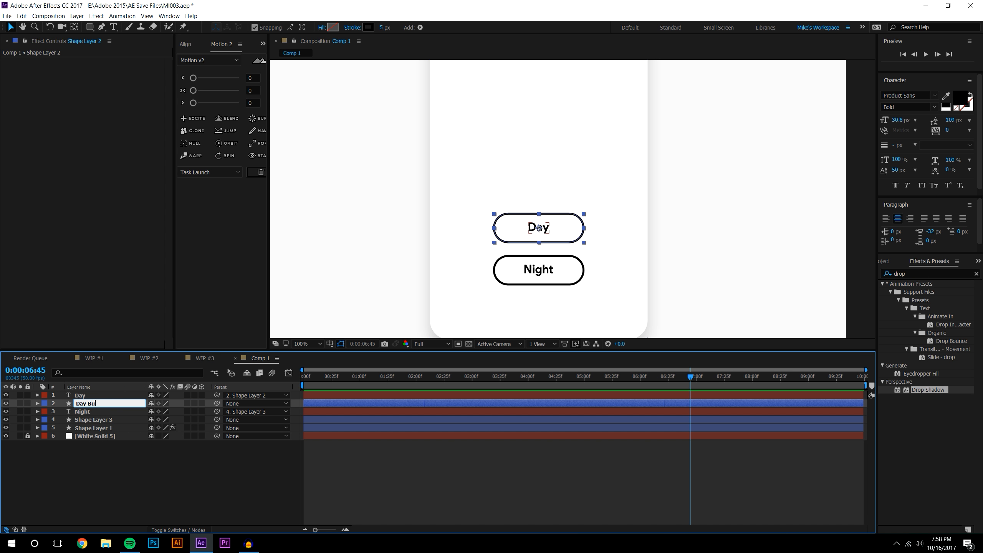
text(tton)
key(Return)
Rename Shape Layer 3, the outline around the Night label, to "Night Button"
click(93, 420)
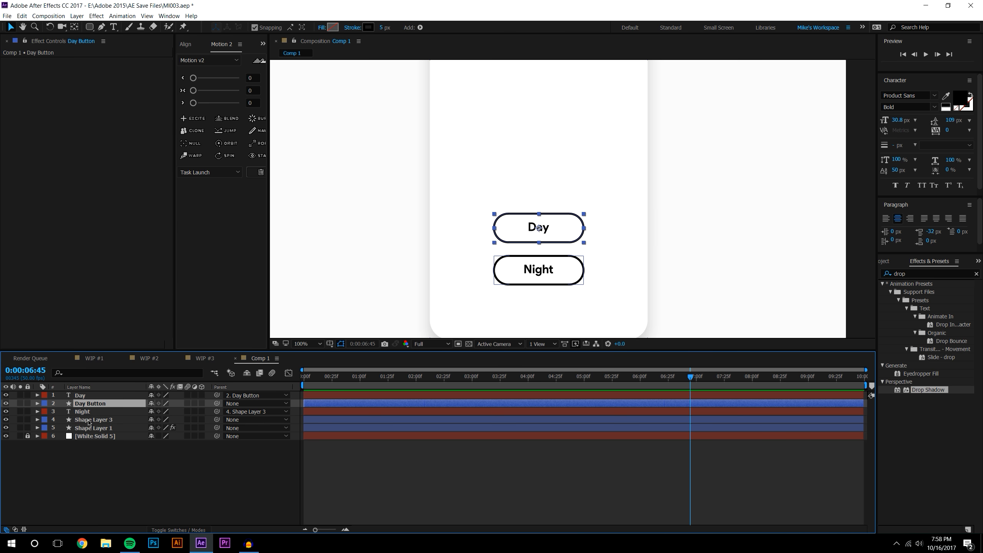
right_click(99, 419)
click(103, 415)
text(Night)
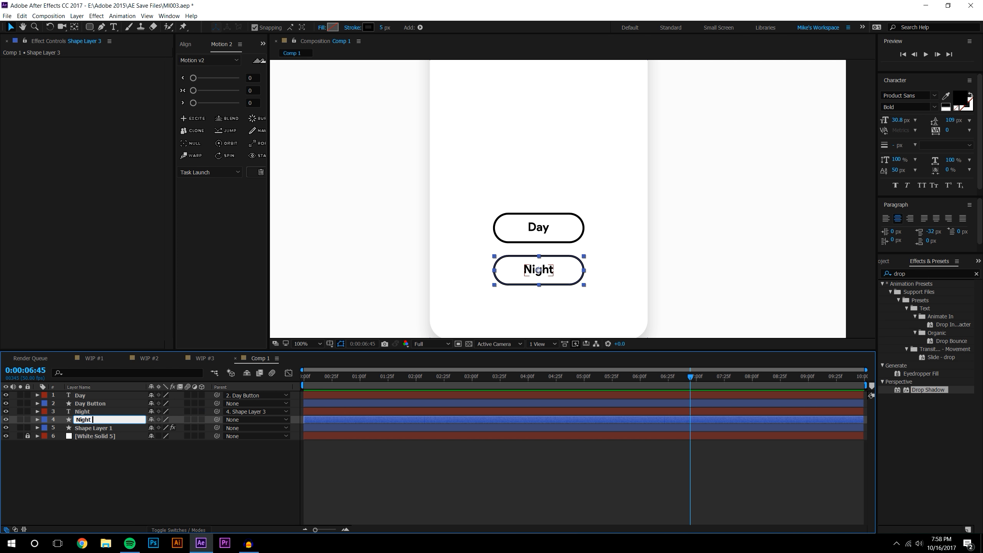
text( Button)
key(Return)
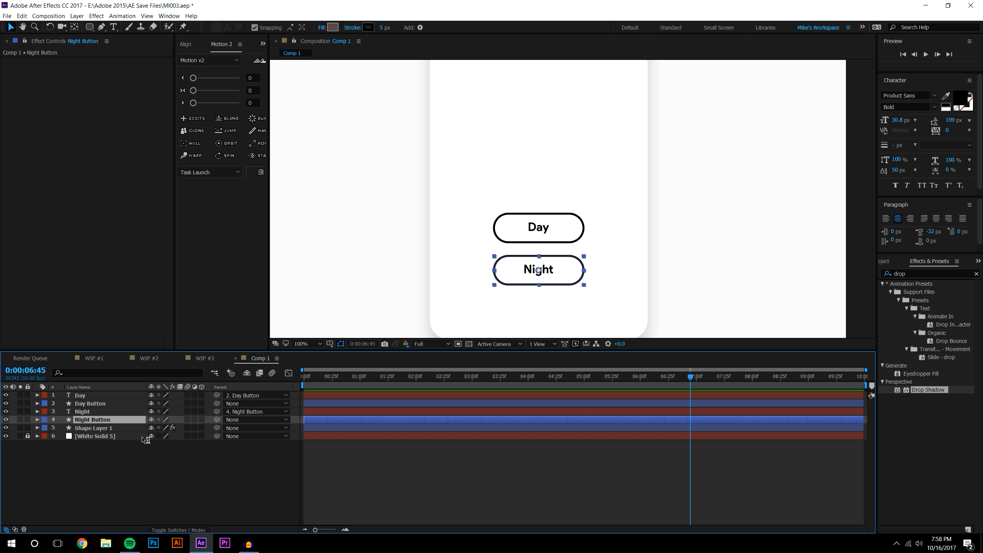
Rename Shape Layer 1, the shadowed card, to "Background Card" and lock the layer
right_click(113, 427)
click(113, 424)
text(Background Card)
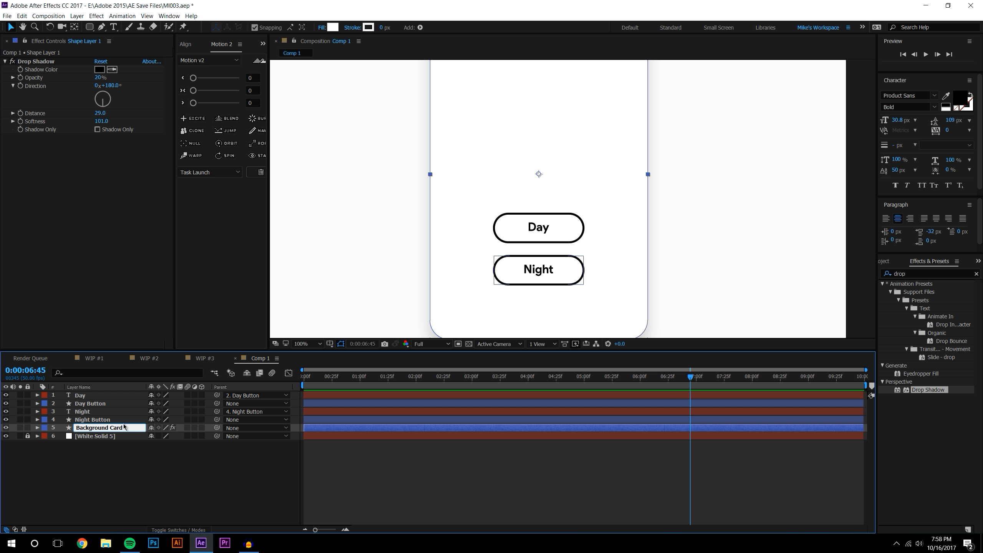
click(334, 360)
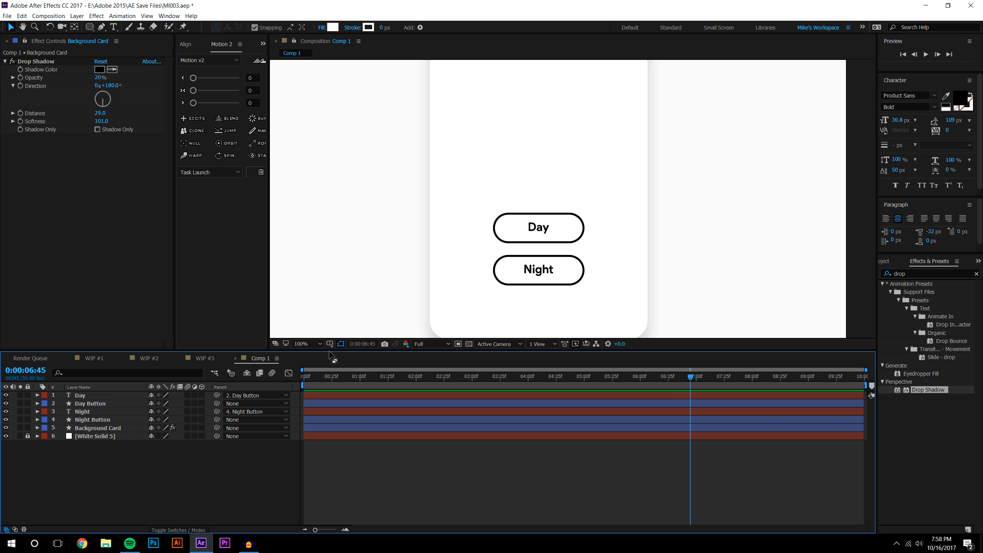
click(28, 427)
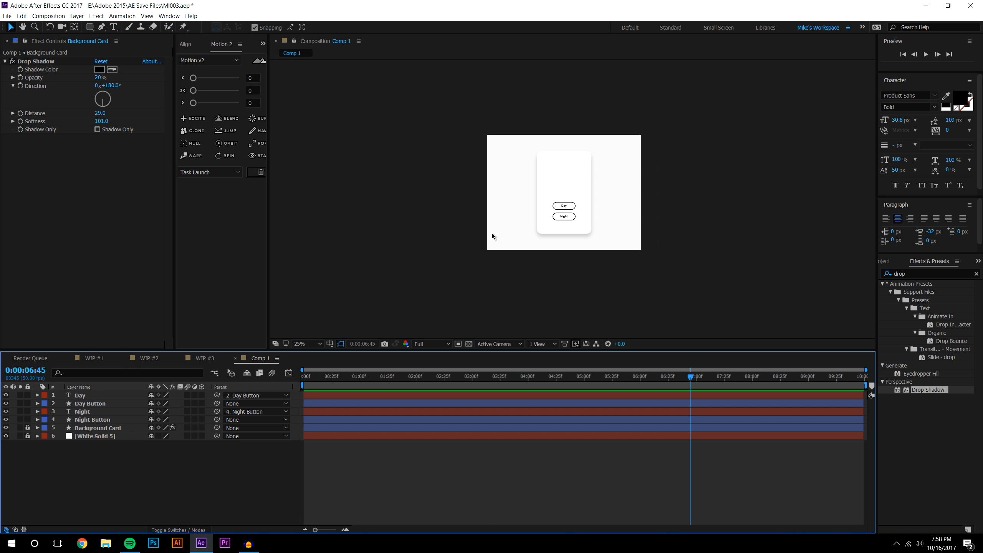
Draw a circle with the Ellipse Tool in the upper middle of the card, above the Day button
scroll(491, 233, down, 4)
scroll(619, 261, up, 2)
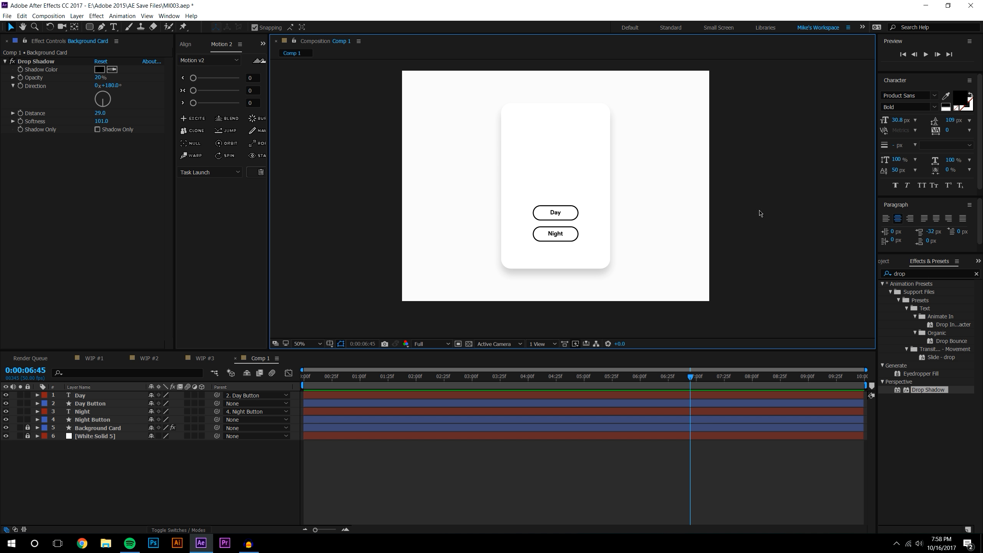
scroll(647, 242, up, 1)
drag(646, 242, 645, 269)
scroll(644, 262, down, 1)
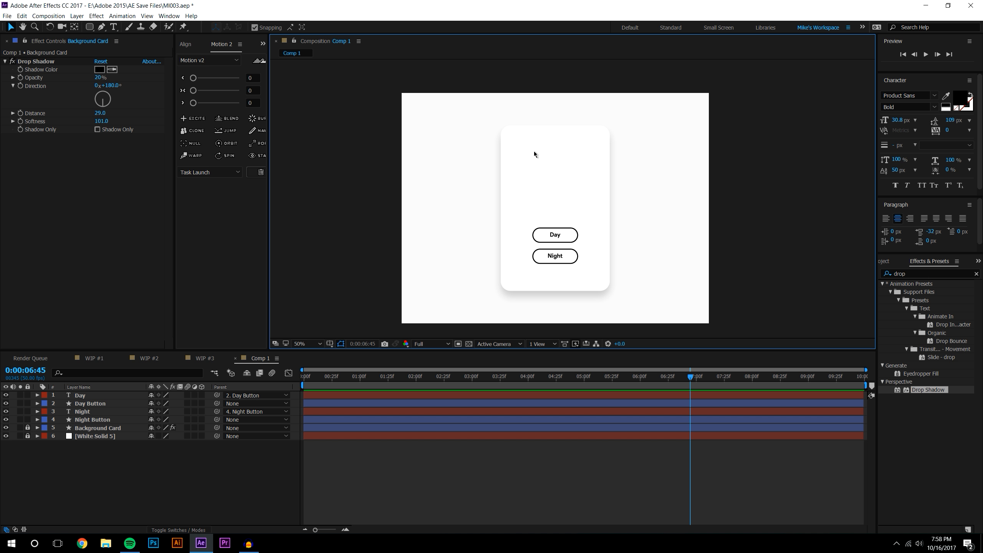
drag(89, 27, 120, 48)
drag(540, 159, 572, 191)
click(10, 26)
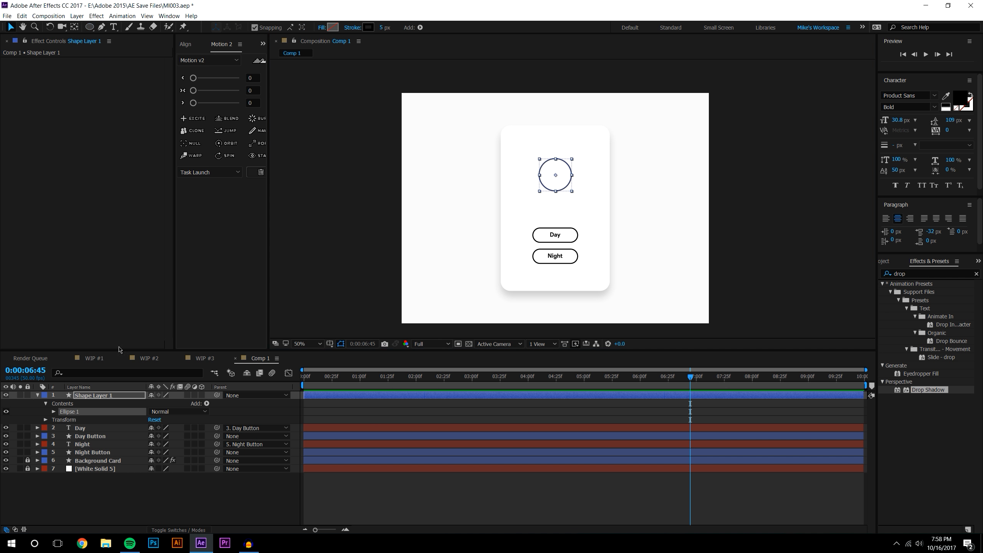
Centre the circle layer's anchor point on the shape and place the circle in the upper middle of the card
key(/)
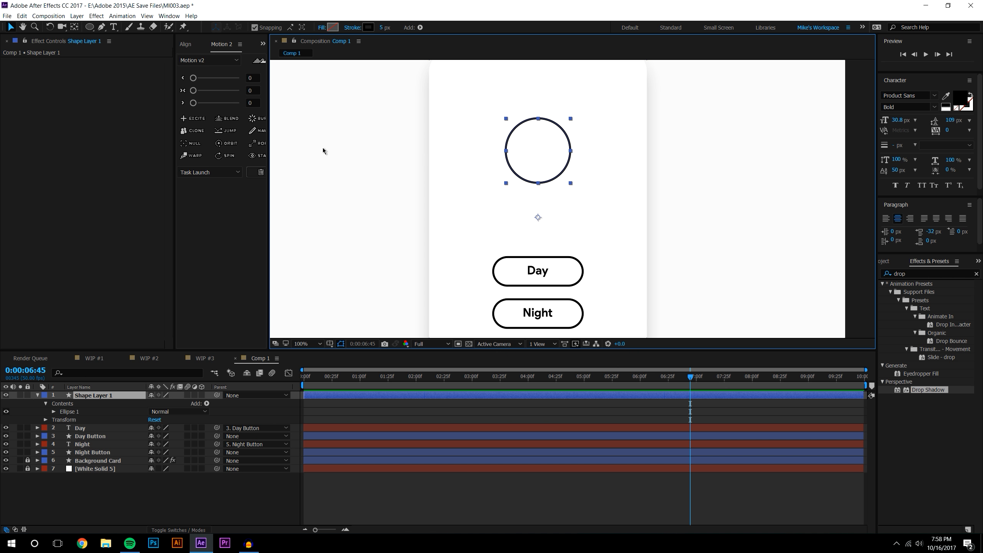
drag(539, 219, 709, 237)
drag(174, 56, 137, 58)
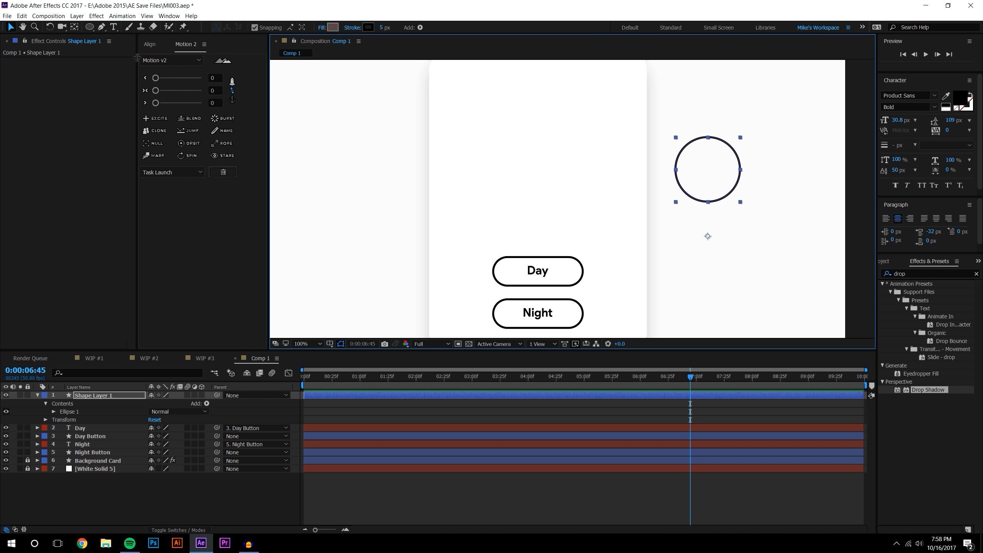
click(233, 91)
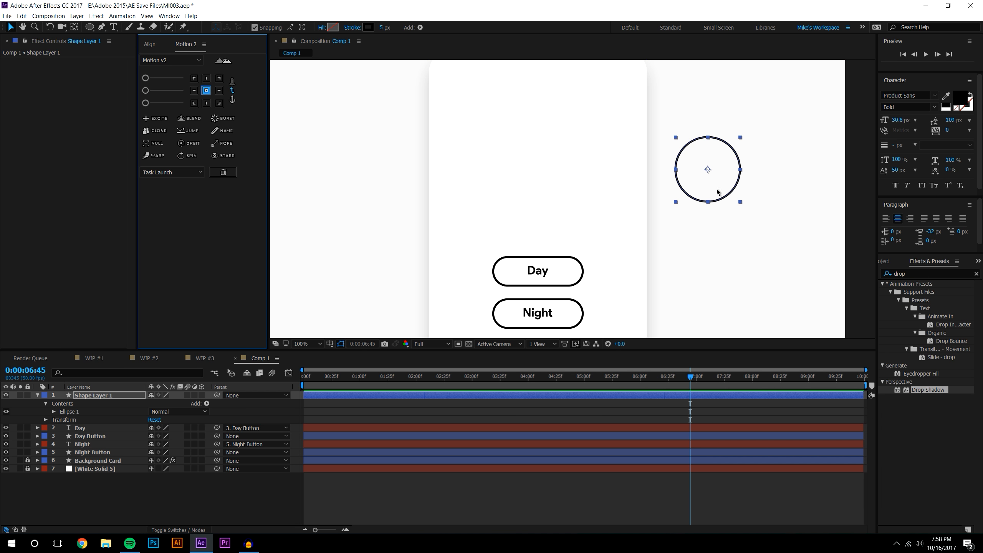
drag(704, 171, 539, 160)
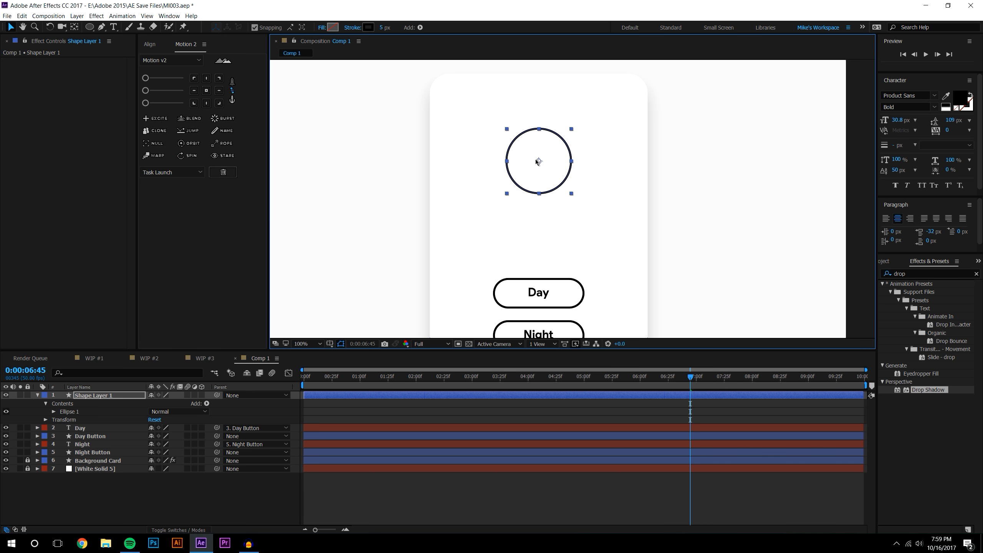
Set the circle's stroke width to 0 px and its fill type to Solid Color
drag(384, 28, 328, 28)
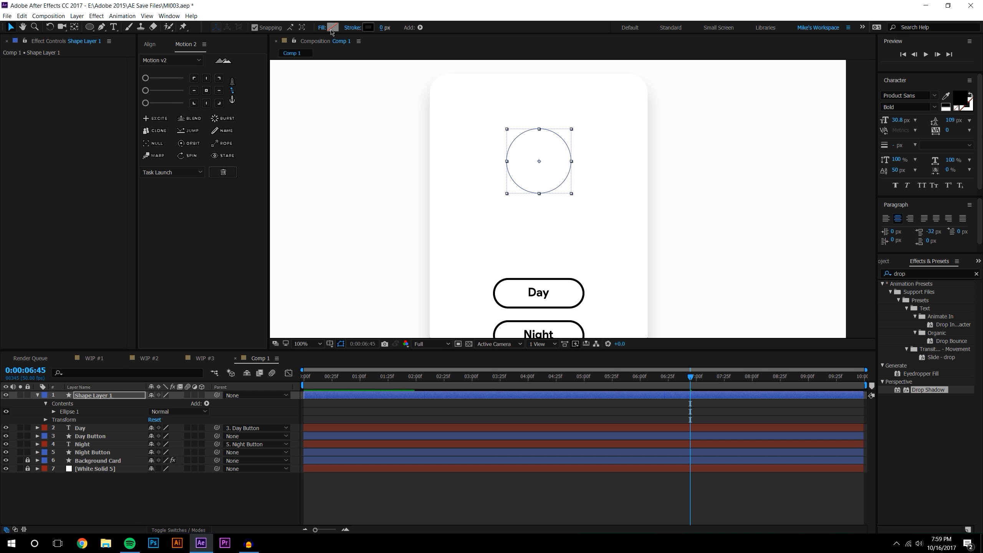
click(329, 30)
click(722, 234)
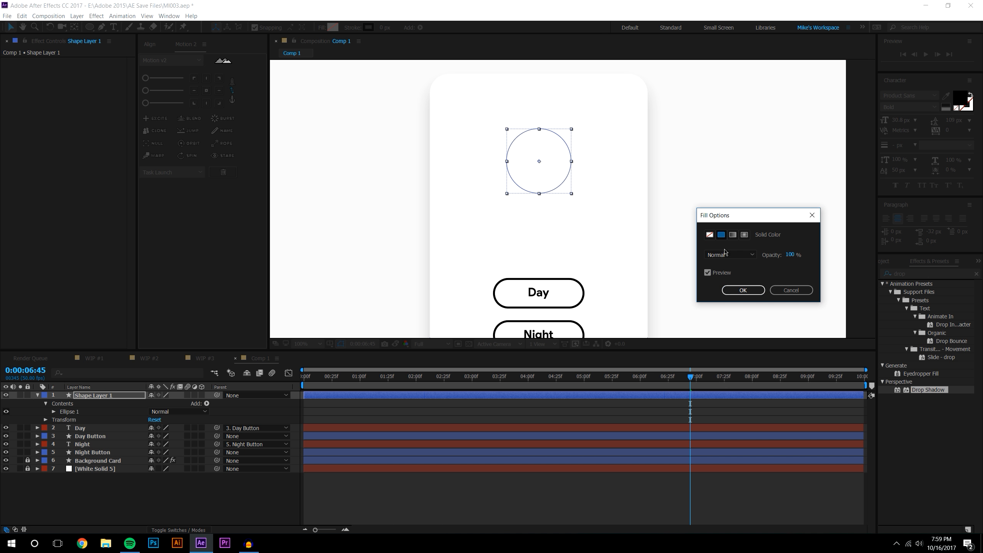
click(730, 290)
Set the circle's fill colour to yellow #FFE300 and deselect the circle
click(333, 27)
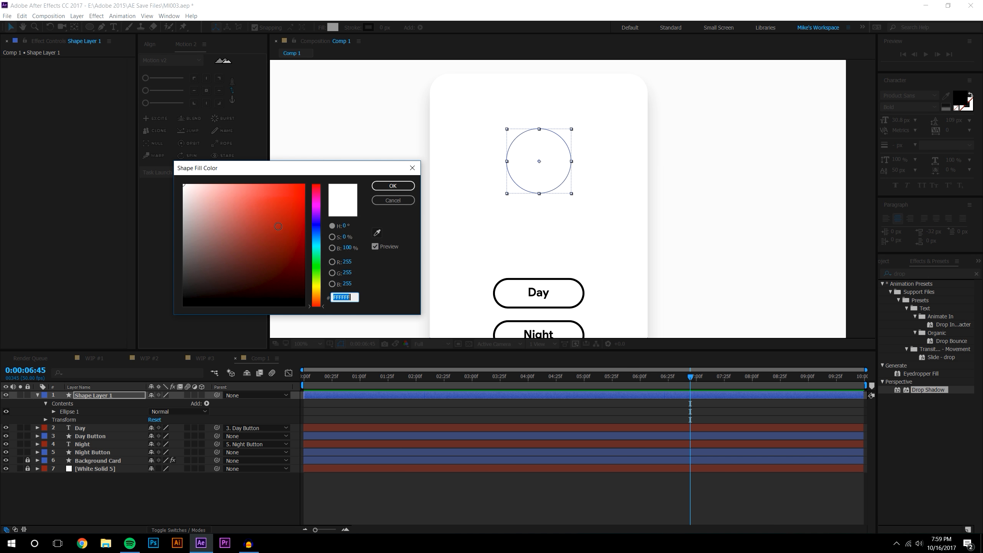
click(288, 199)
drag(316, 201, 316, 284)
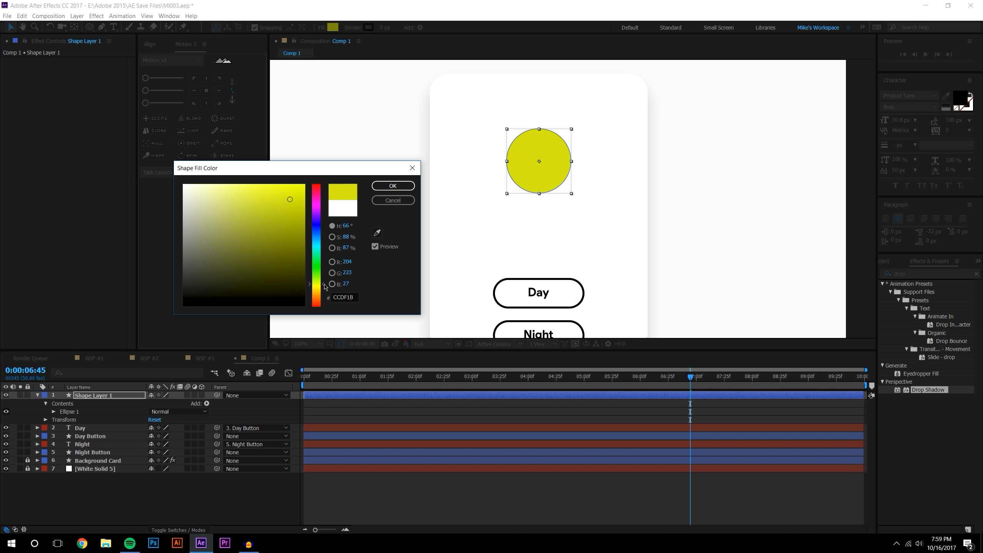
drag(279, 203, 304, 172)
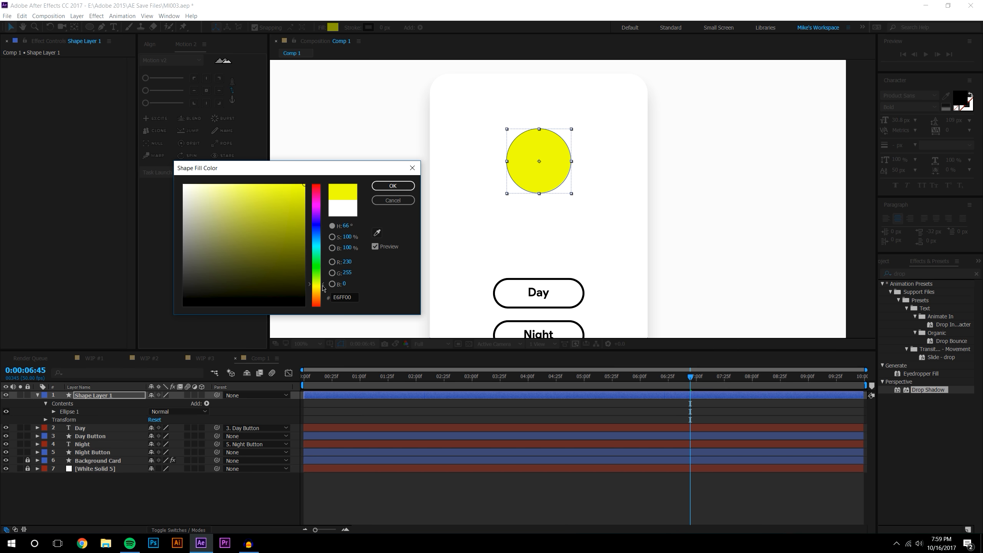
drag(323, 290, 323, 291)
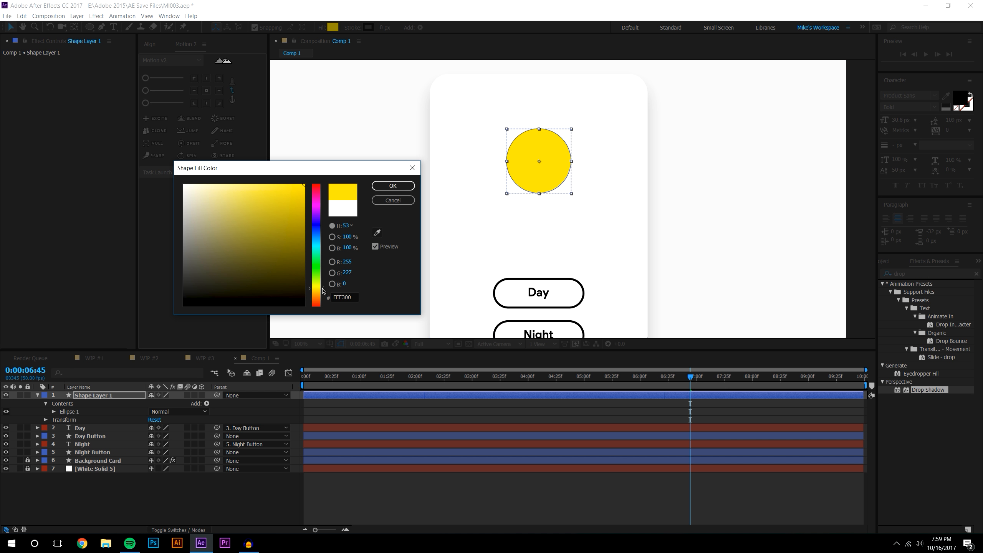
click(393, 185)
click(658, 214)
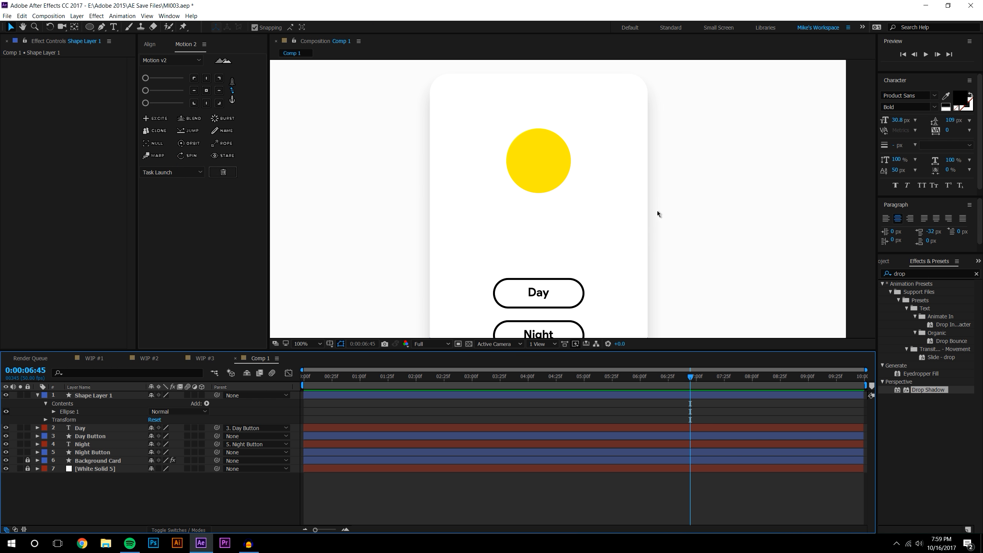
Draw a yellow ten-point star with the Star Tool on a new layer, overlapping the circle, with outer radius about 107 and inner radius about 38.5
scroll(658, 211, down, 1)
key(period)
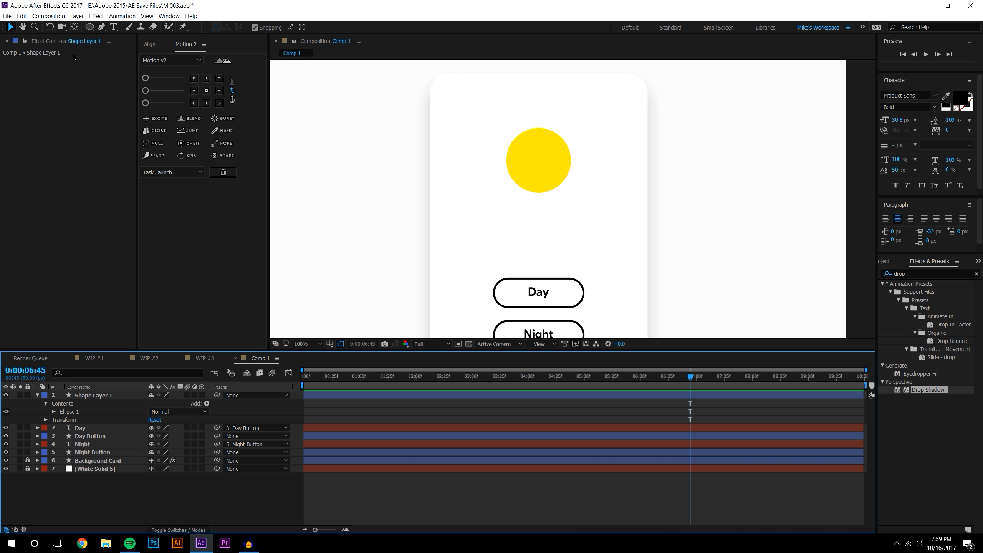
click(89, 30)
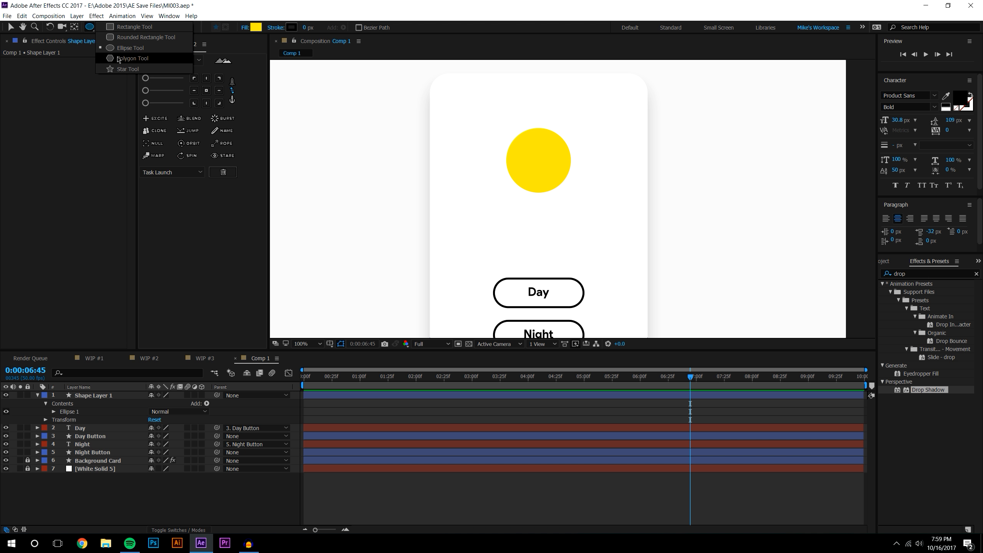
click(125, 70)
mouse_move(487, 142)
mouse_down()
mouse_move(518, 117)
mouse_move(525, 130)
mouse_up()
key(v)
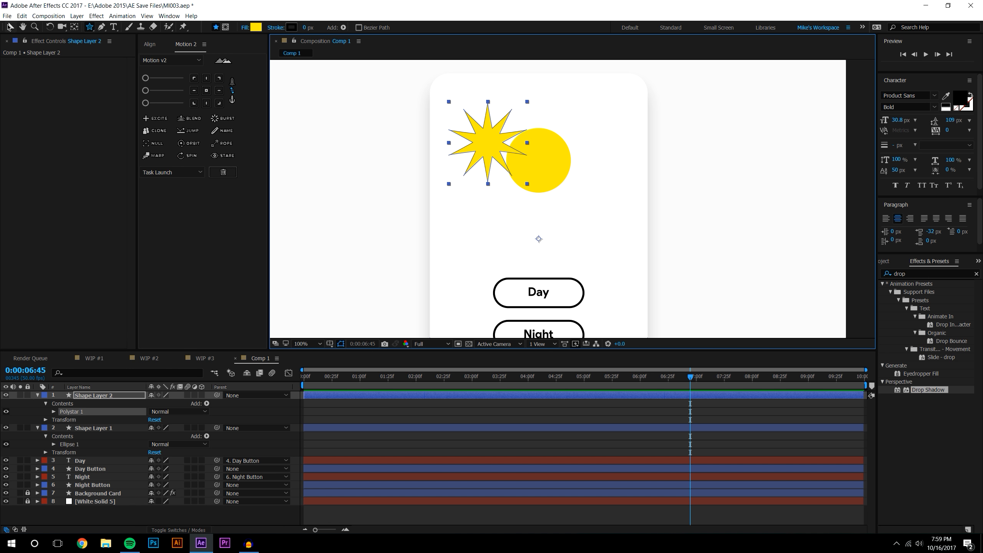
Centre the star over the yellow circle so its tips stick out as rays, and deselect it
click(458, 136)
drag(489, 143, 539, 160)
click(756, 194)
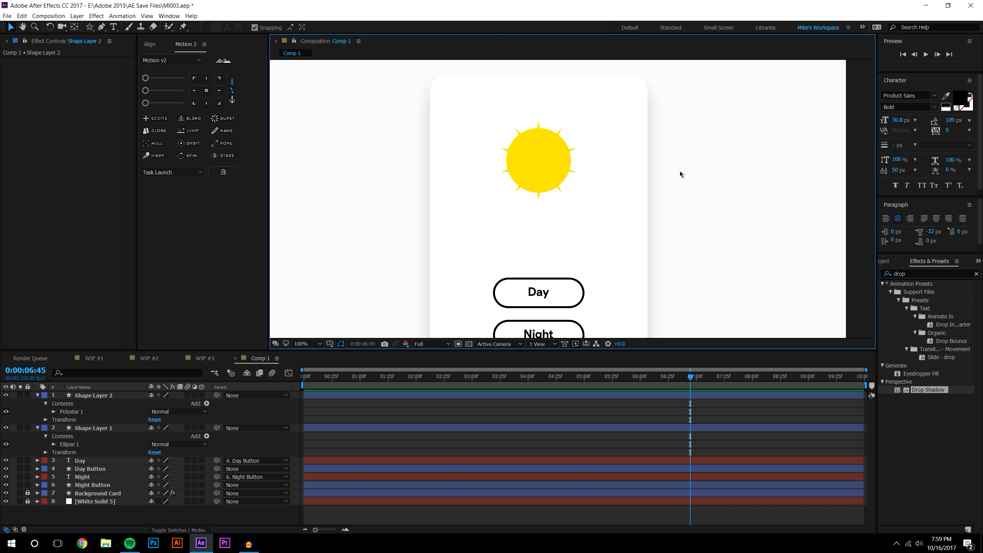
Confirm the Google Drive item removal and set the star path's Inner Radius to 82.5
scroll(658, 176, up, 2)
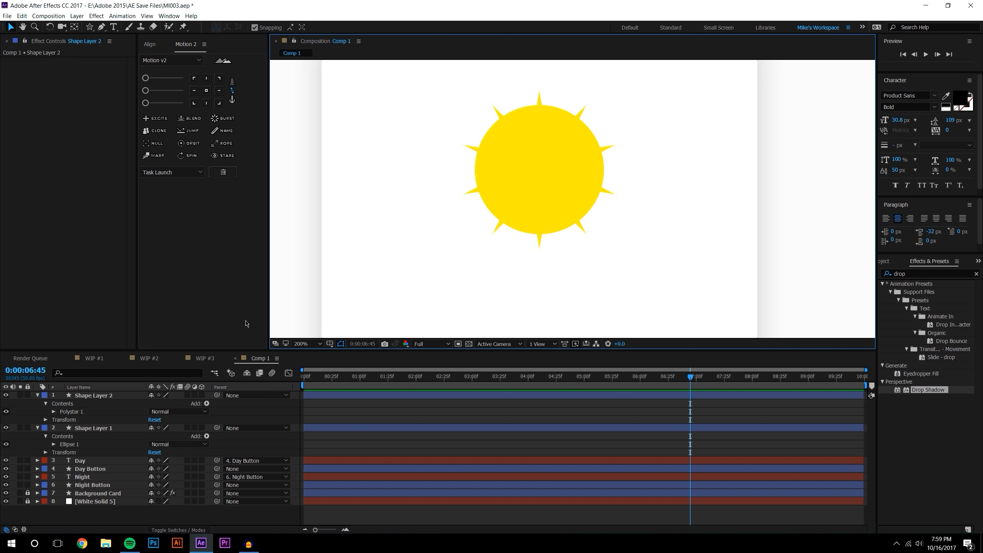
click(96, 395)
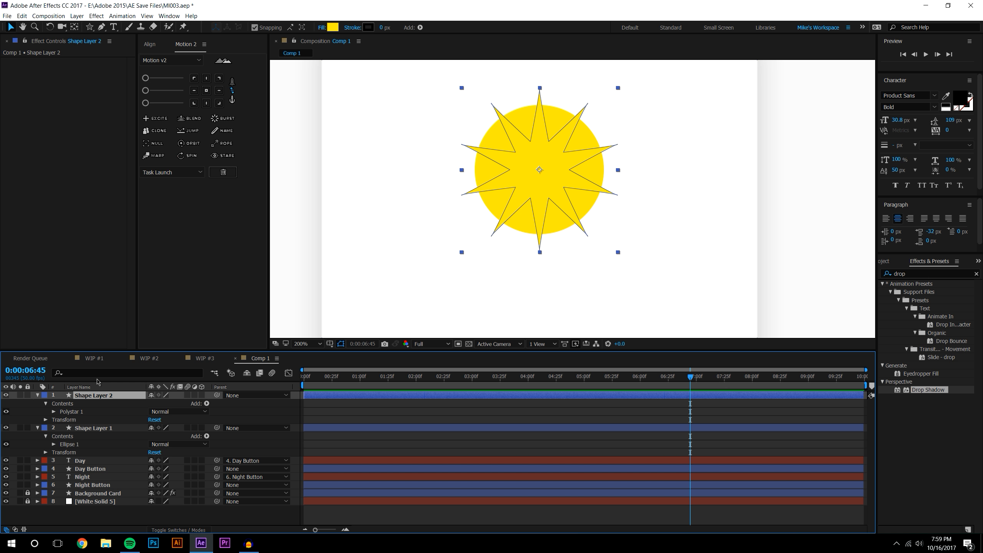
click(54, 412)
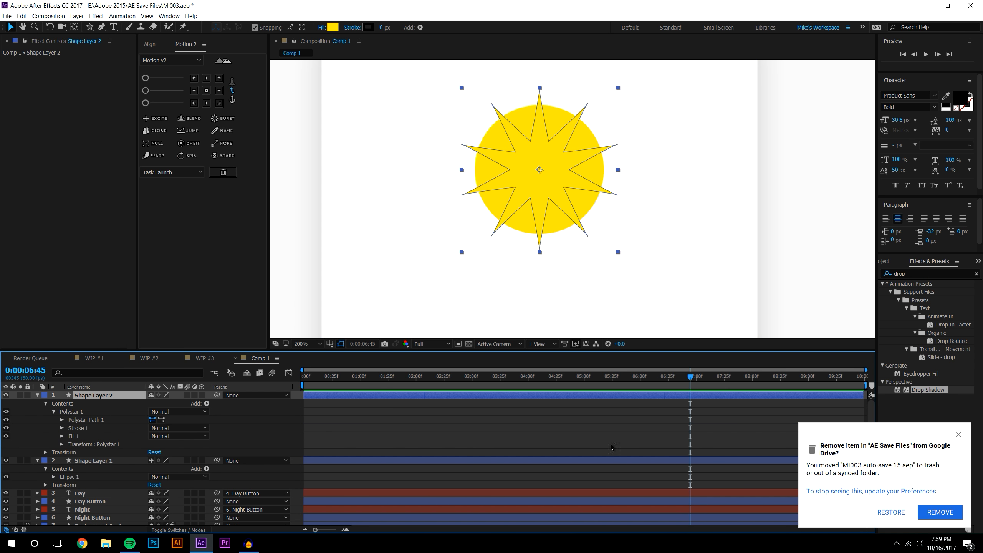
click(926, 511)
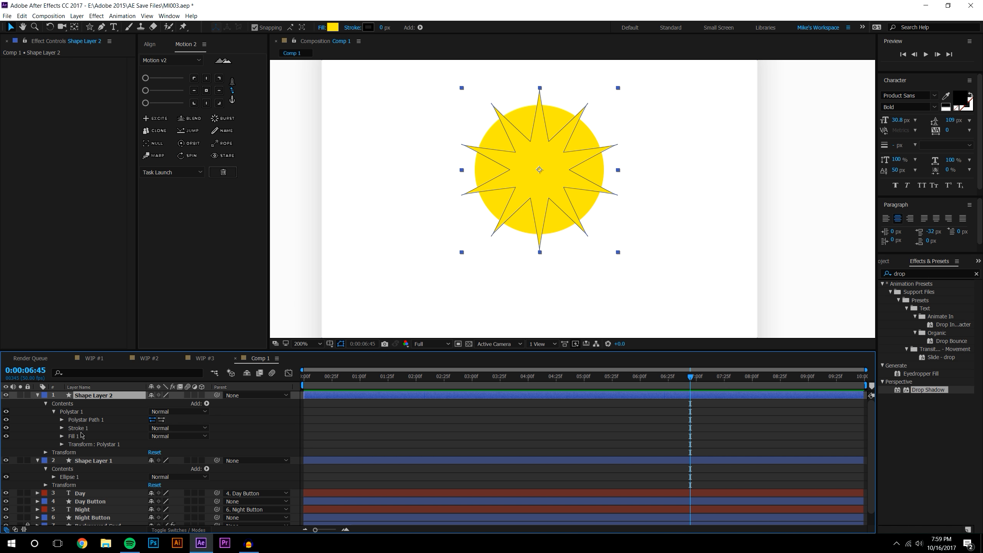
click(62, 420)
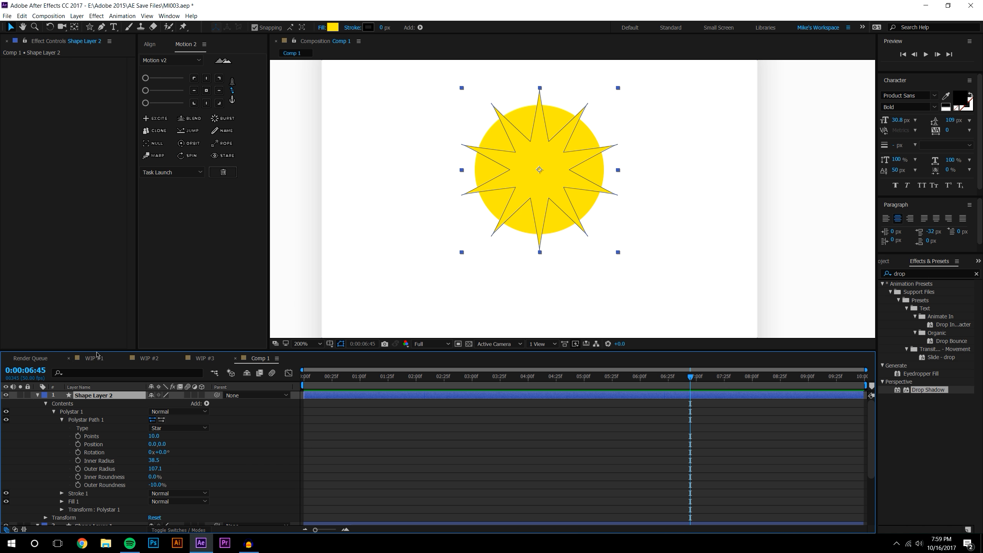
drag(96, 353, 97, 320)
drag(153, 427, 177, 418)
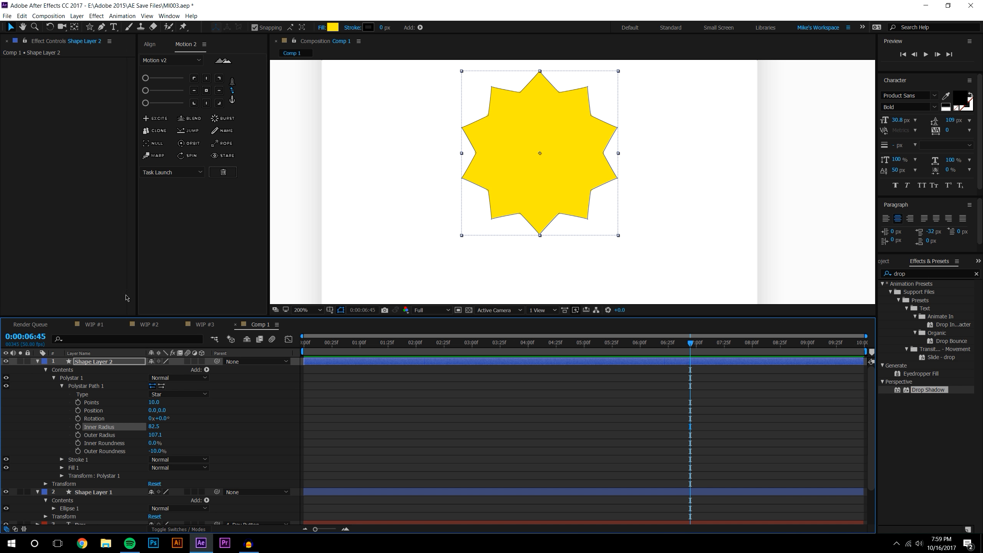
Set the star layer's opacity to 26% and deselect it to check the sun closely
key(t)
mouse_move(154, 370)
mouse_down()
mouse_move(102, 368)
mouse_move(167, 369)
mouse_up()
click(189, 479)
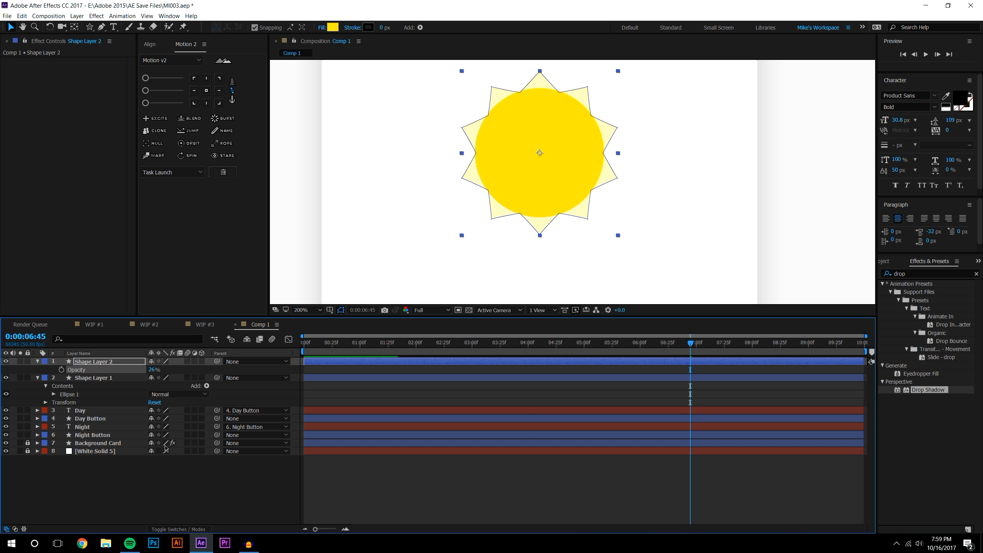
click(438, 293)
scroll(583, 175, up, 2)
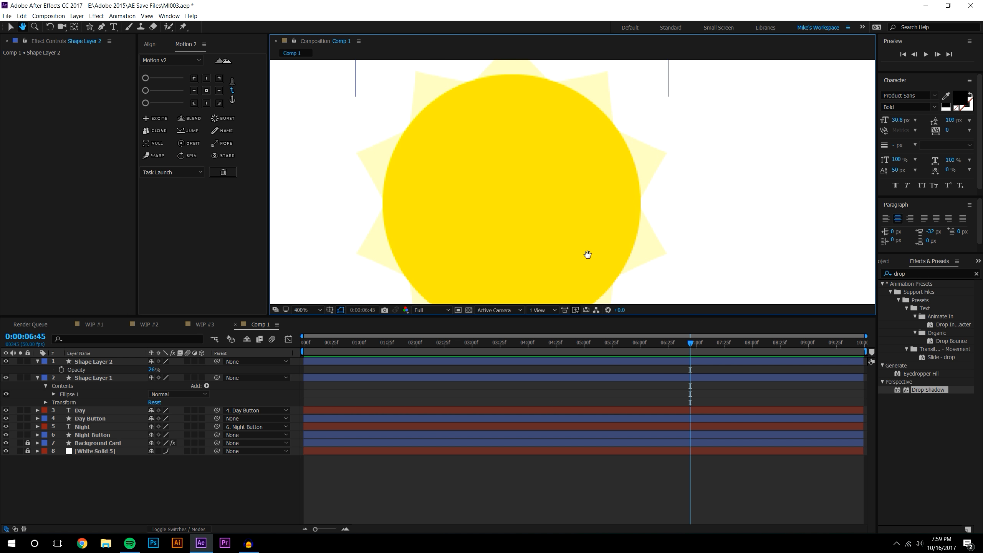
scroll(589, 255, down, 2)
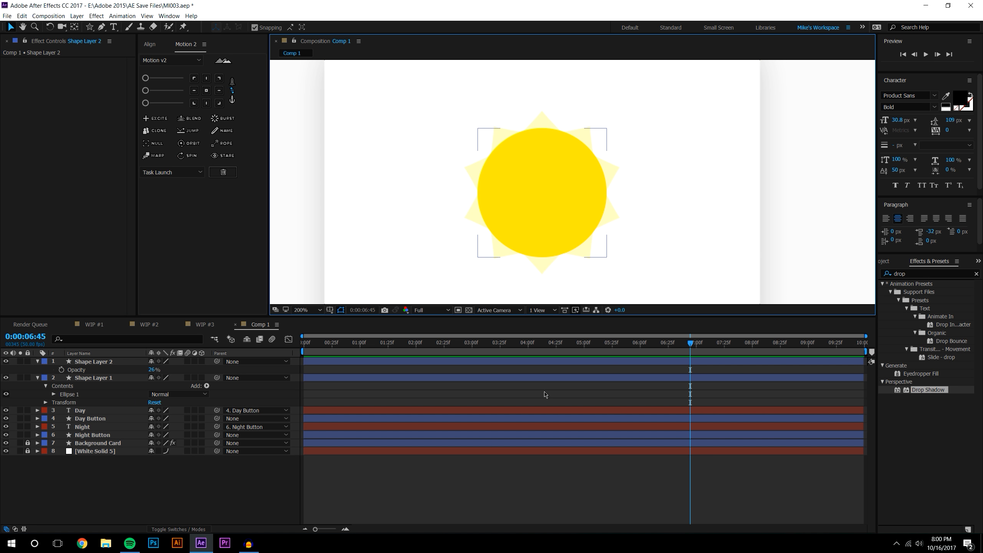
Expand the star layer's polystar path settings and set its Points to 6
click(38, 361)
click(38, 361)
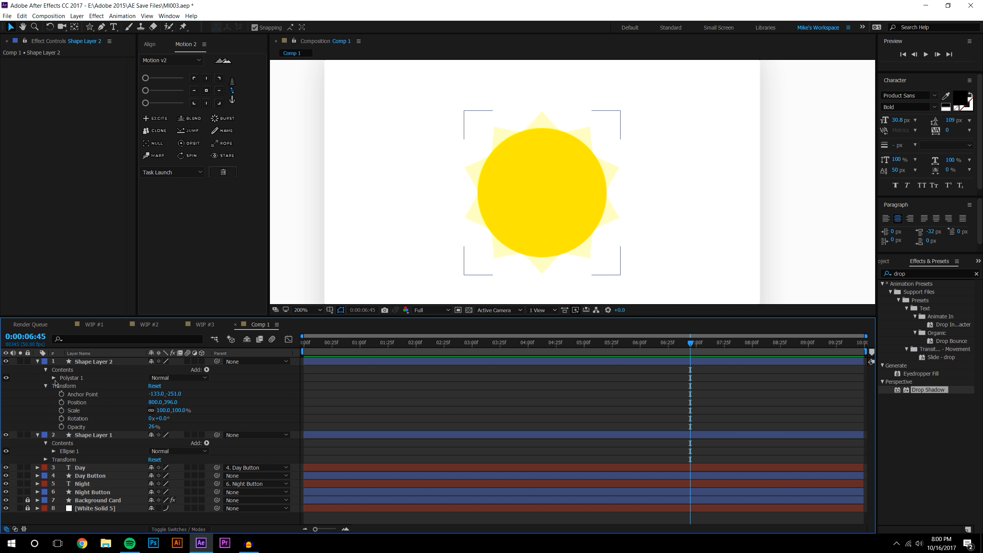
click(45, 369)
click(61, 386)
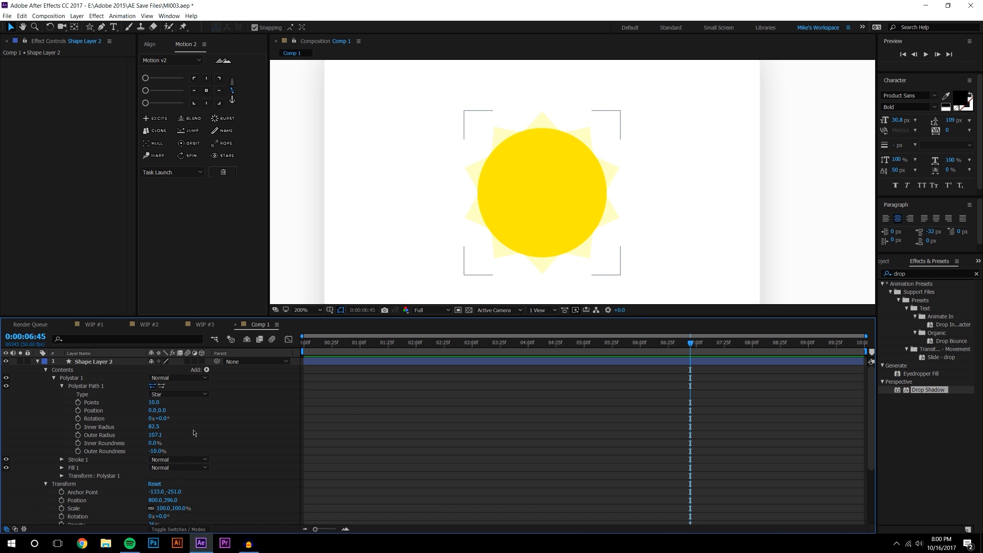
click(154, 403)
text(6)
key(Return)
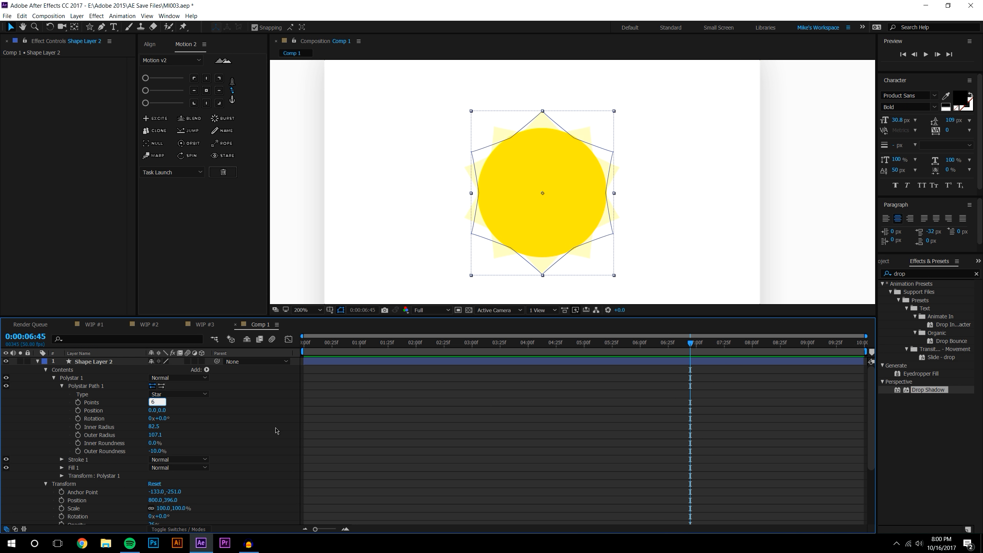
click(658, 487)
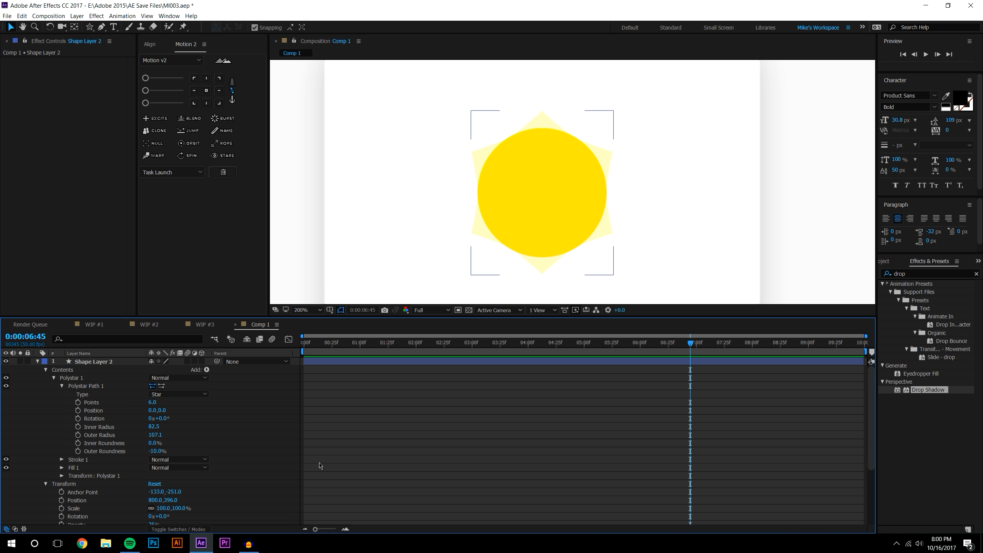
Set the star layer's opacity to 100%
click(96, 362)
key(t)
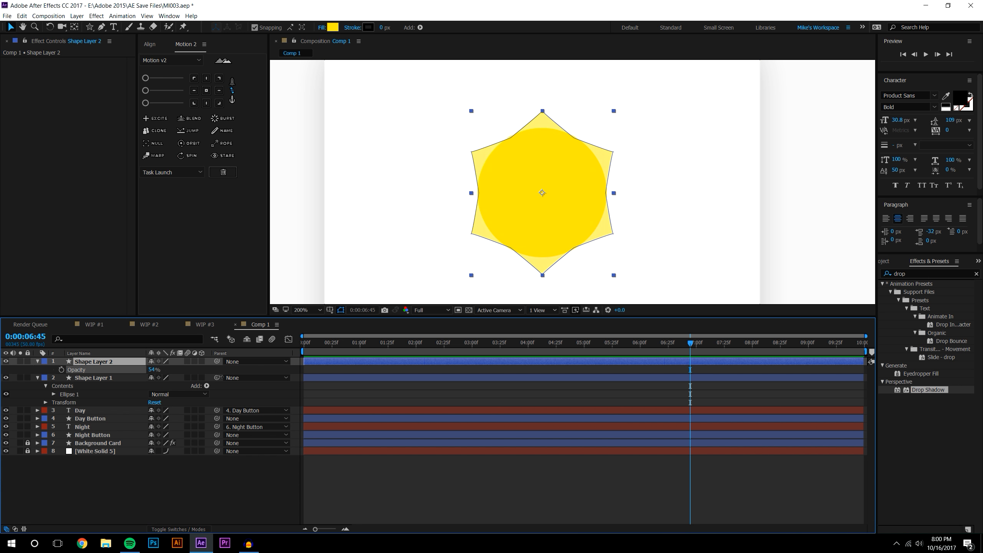
drag(220, 377, 226, 500)
Change the star's fill colour to orange FFC100 and move its layer directly below the circle layer
click(332, 27)
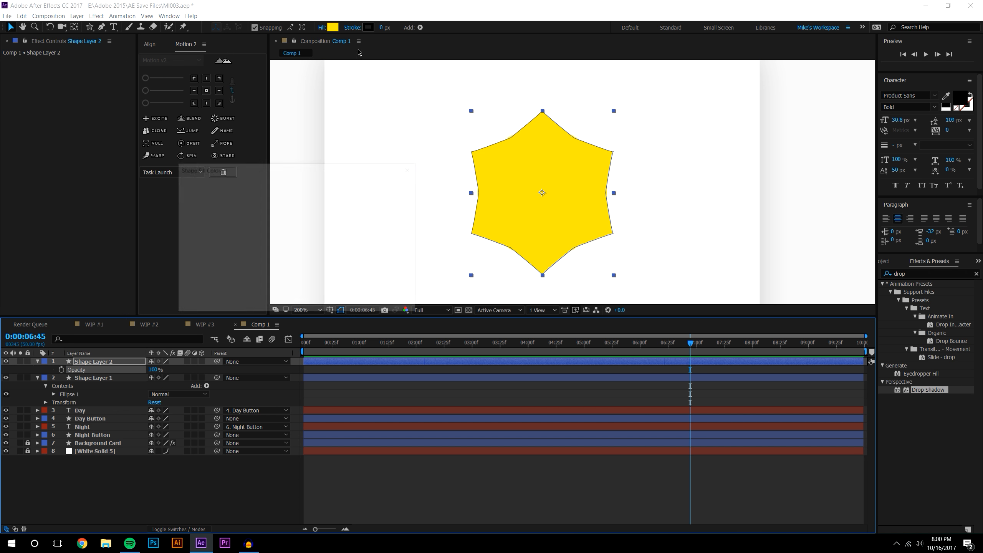
drag(324, 289, 323, 293)
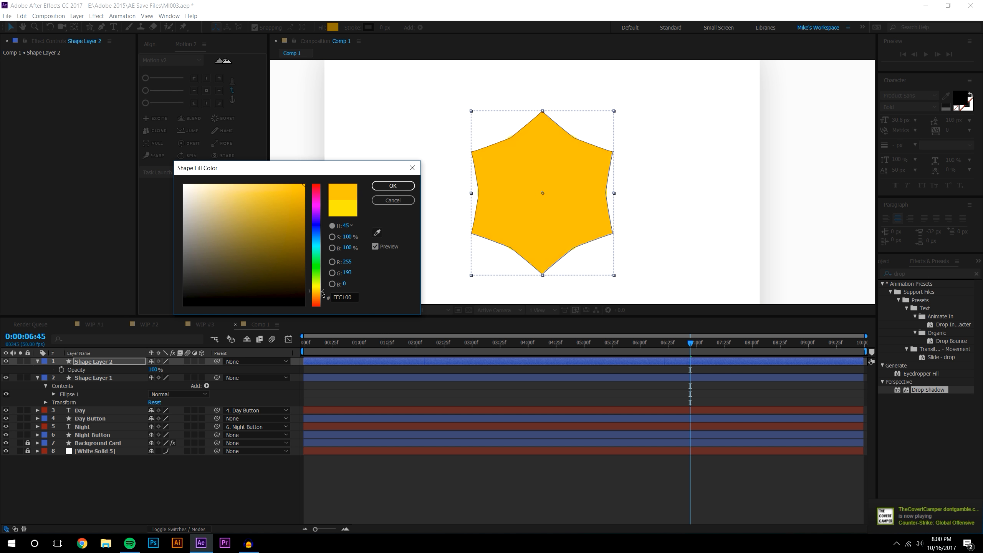
click(393, 185)
drag(93, 361, 116, 406)
click(146, 499)
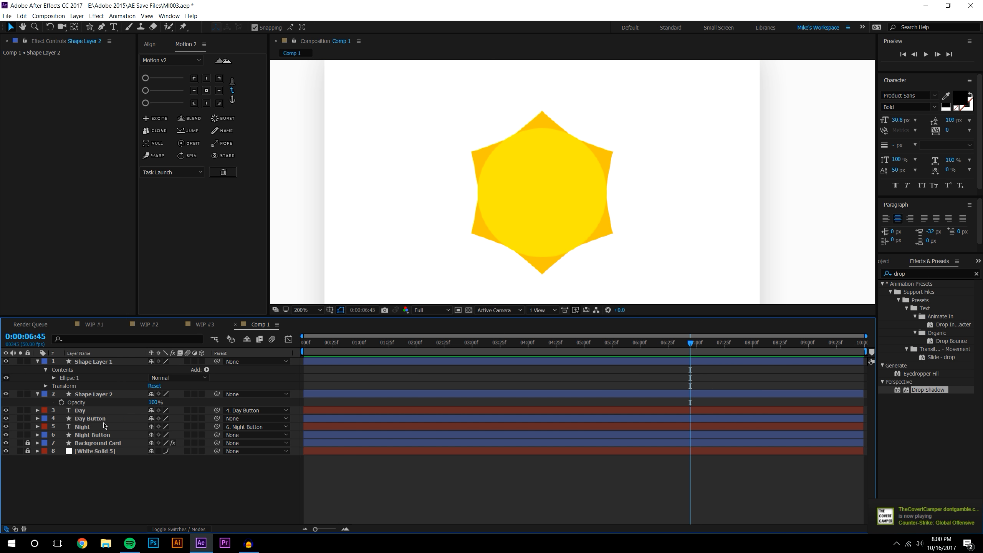
Duplicate the orange star layer and set the copy's Rotation to 30°
click(94, 394)
key(ctrl+d)
key(r)
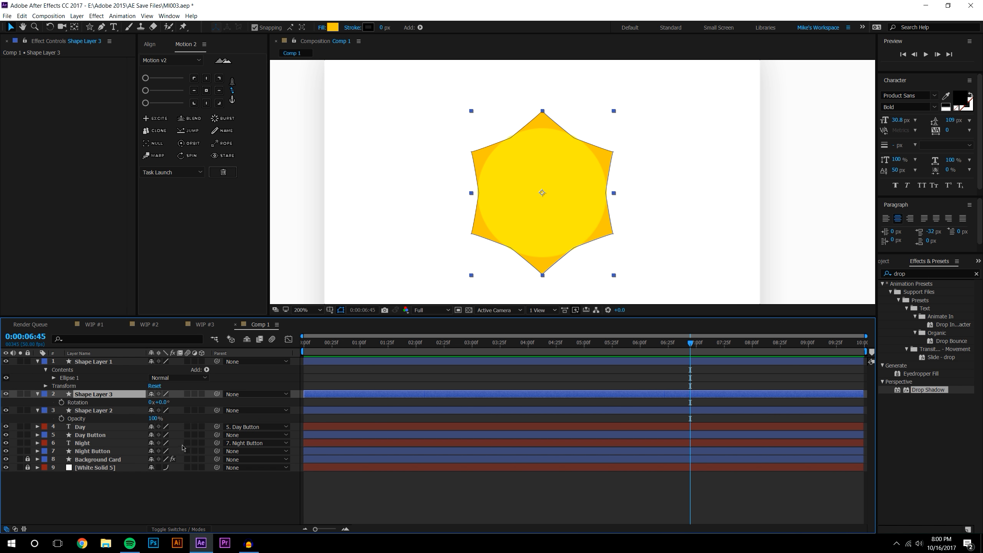
drag(157, 403, 174, 401)
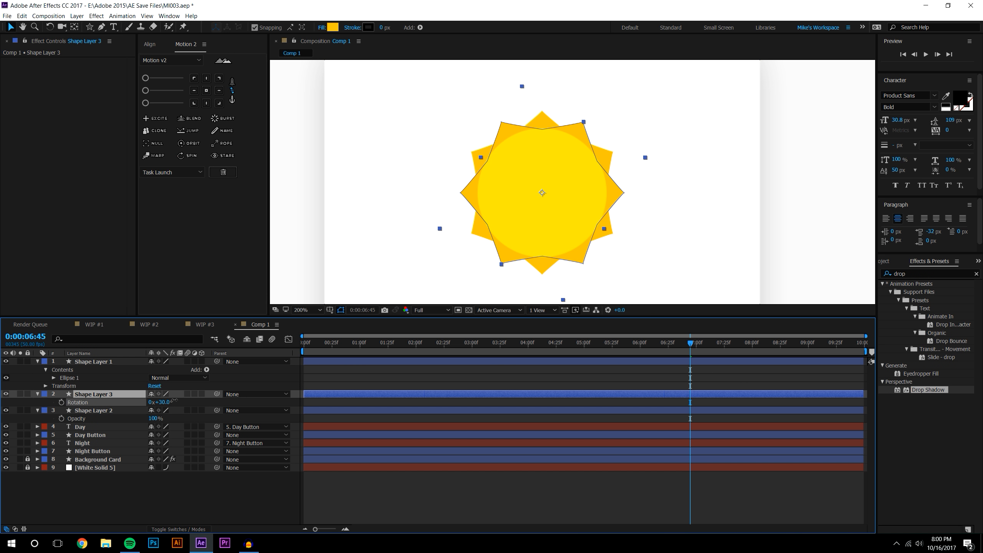
click(204, 467)
click(146, 395)
Change the unrotated star's fill to a lighter yellow than the rotated copy, deselect it, and check the two-tone rays
click(95, 410)
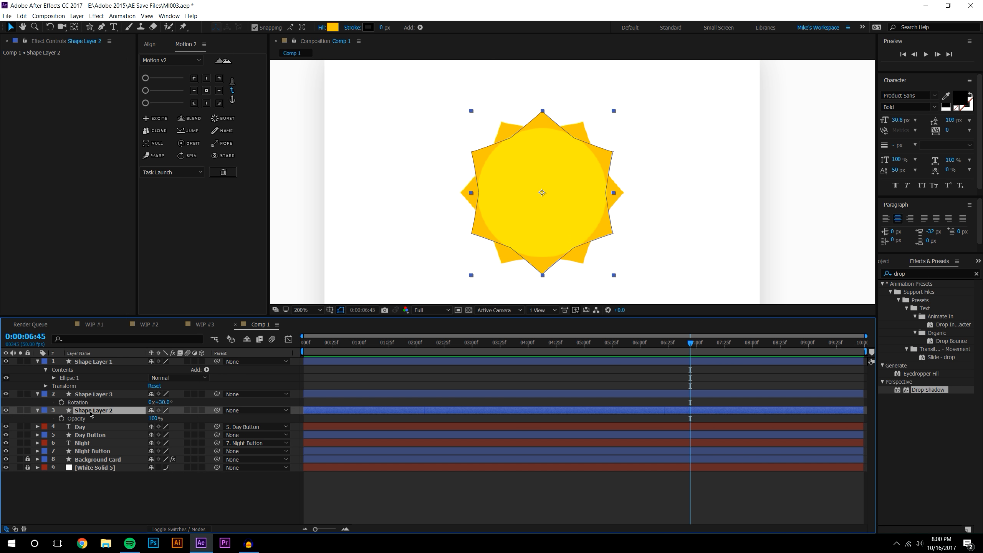
click(332, 28)
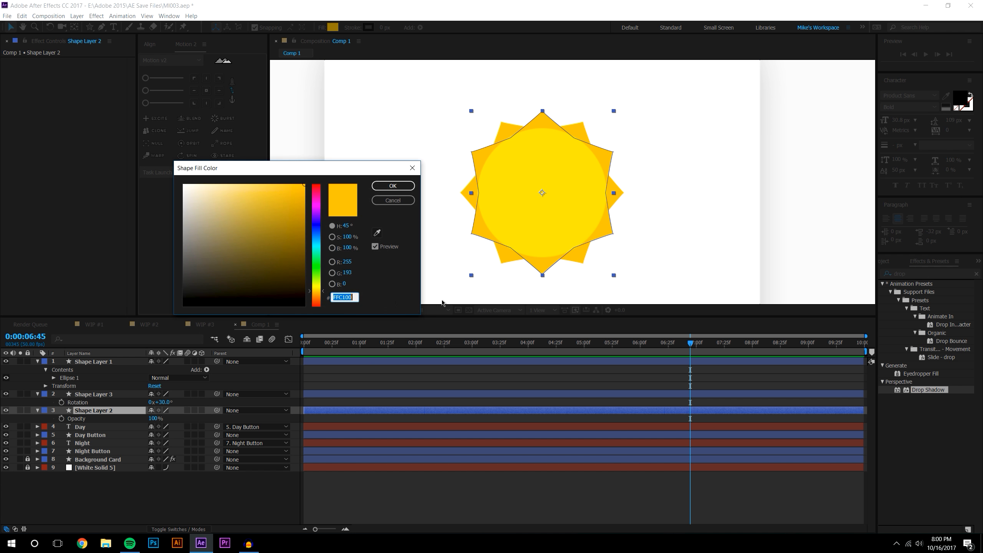
drag(323, 291, 322, 289)
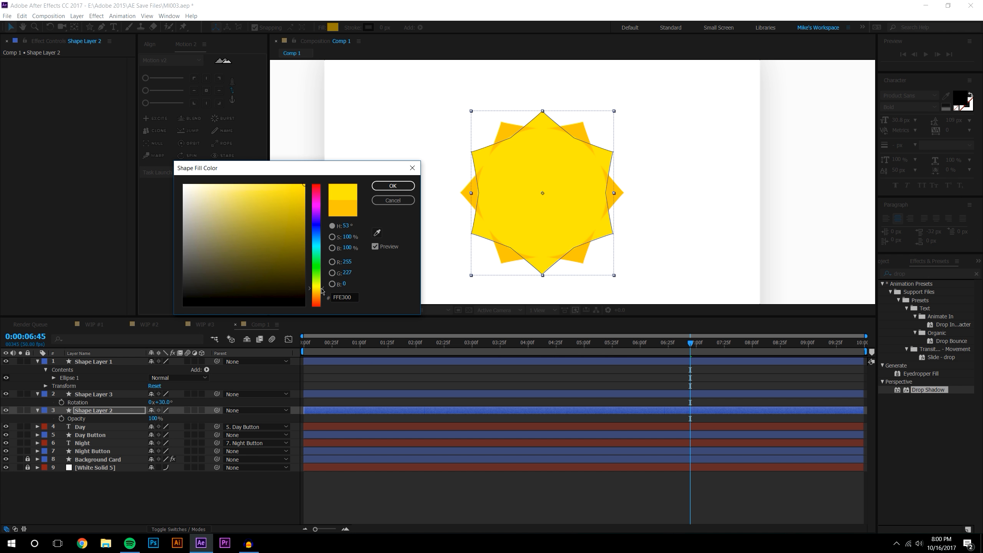
click(275, 498)
click(392, 186)
scroll(727, 190, down, 1)
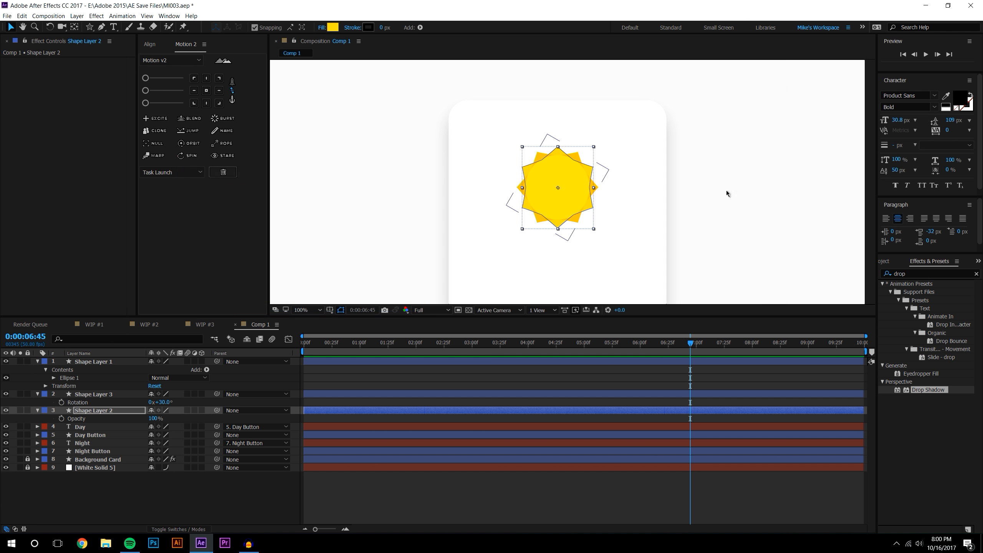
click(726, 191)
scroll(784, 191, down, 2)
scroll(645, 214, up, 3)
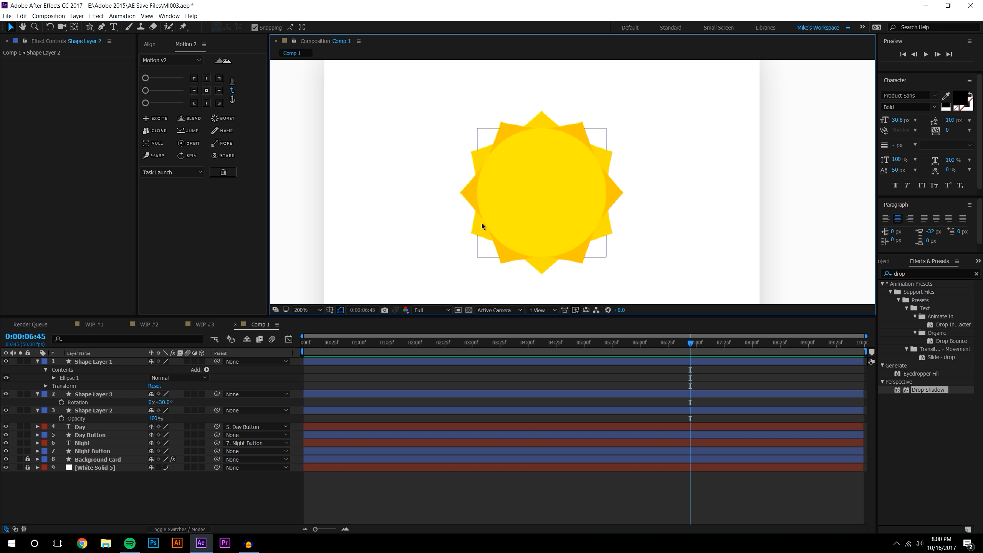
Collapse the rotated star layer Shape Layer 3 and rename it Beam 1
click(93, 394)
click(37, 394)
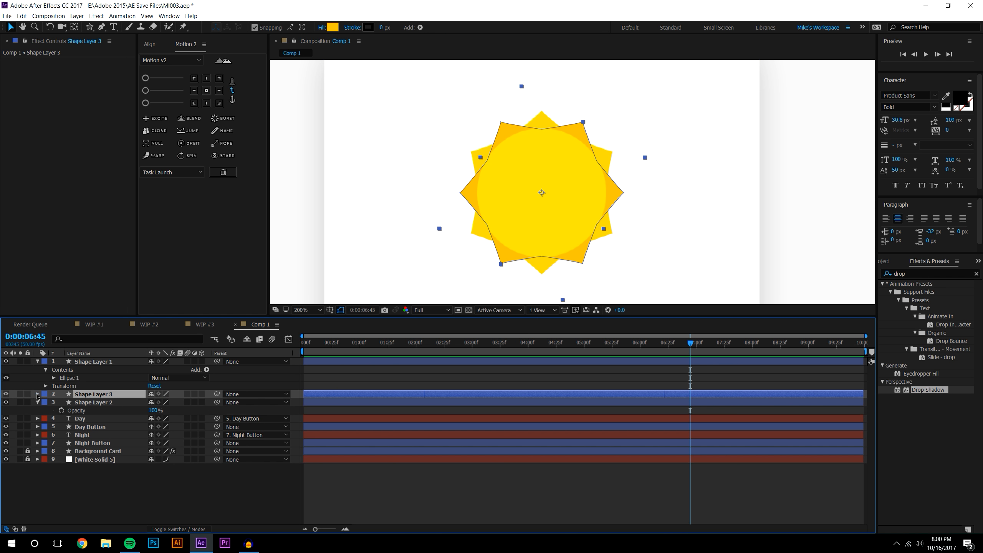
click(94, 402)
right_click(94, 396)
click(108, 386)
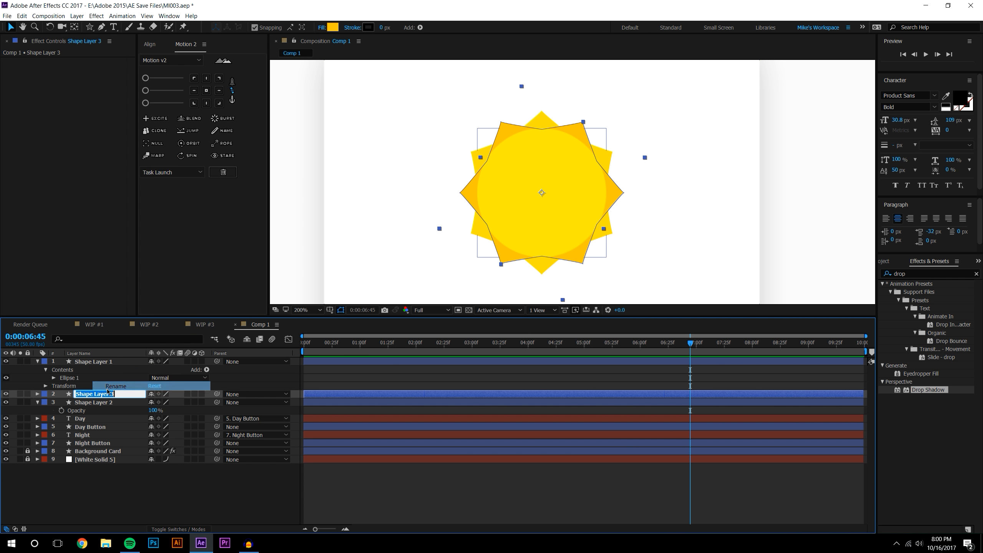
text(B)
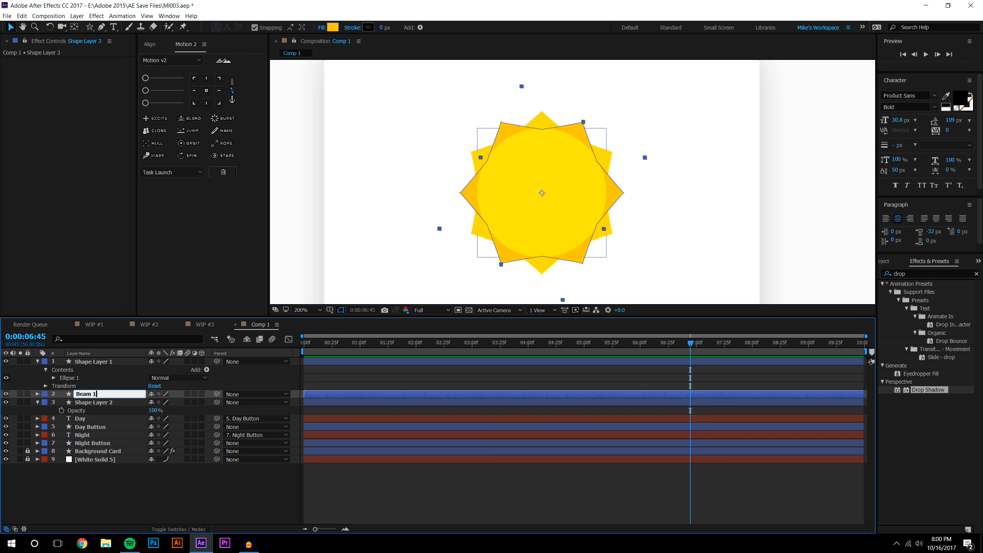
text(eam 1)
key(Return)
Rename the unrotated star layer Shape Layer 2 as Beam 2
click(109, 402)
right_click(109, 402)
click(121, 399)
text(Beam 2)
key(Return)
Rename the circle layer Shape Layer 1 as Main Object
click(110, 361)
right_click(112, 362)
right_click(112, 362)
click(135, 359)
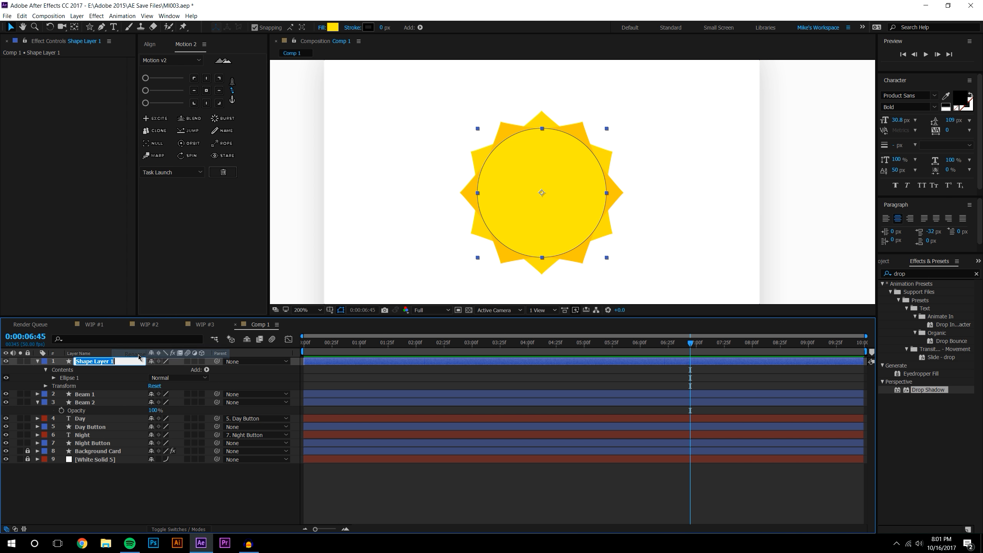
text(M)
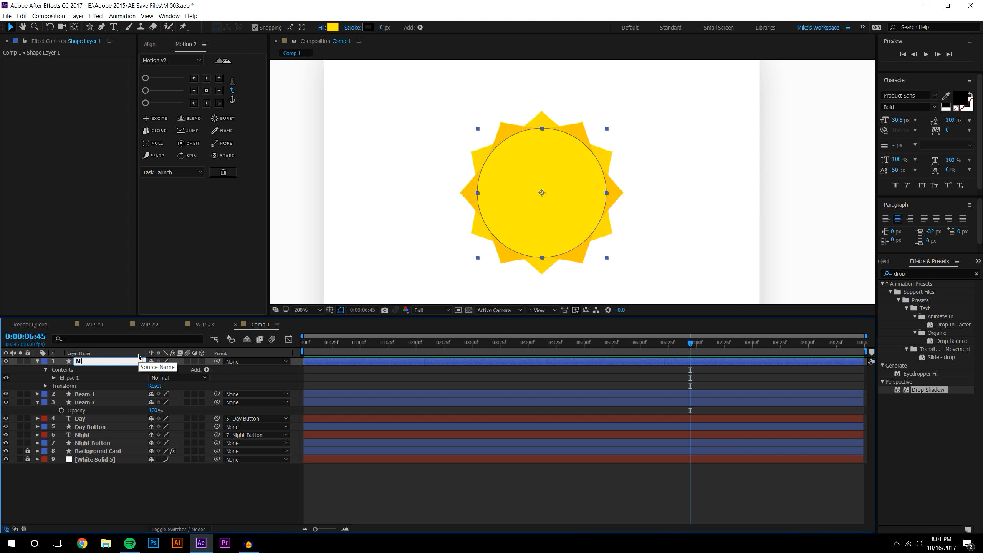
text(ain Object)
key(Return)
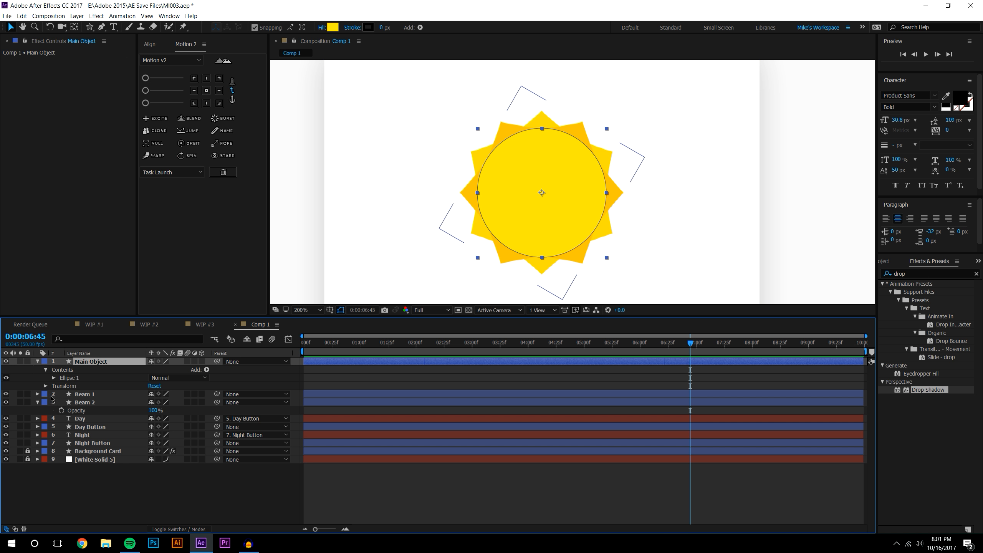
Expand the Beam 1 and Beam 2 layer properties and give the Comp 1 timeline more height
click(38, 402)
click(38, 394)
click(38, 459)
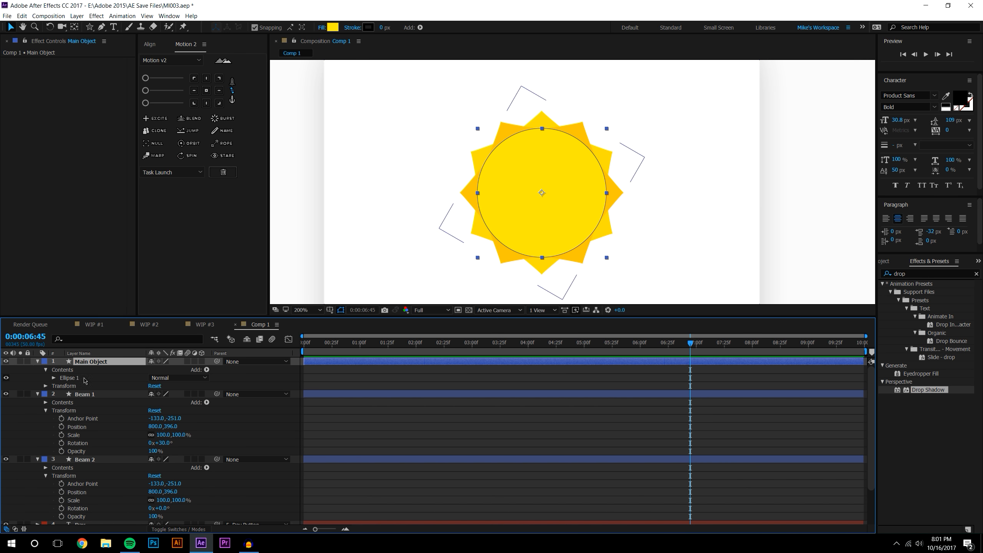
click(113, 324)
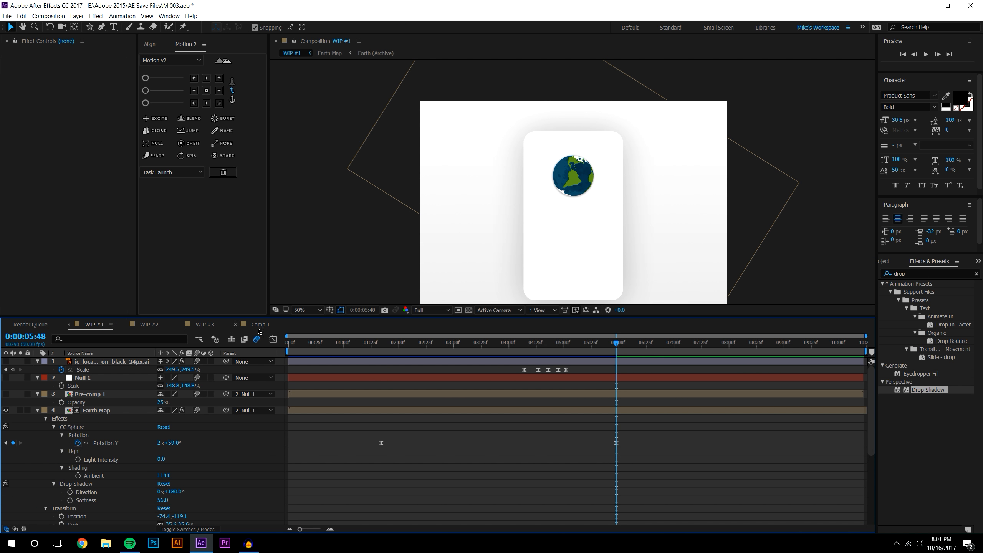
click(253, 326)
drag(99, 317, 86, 238)
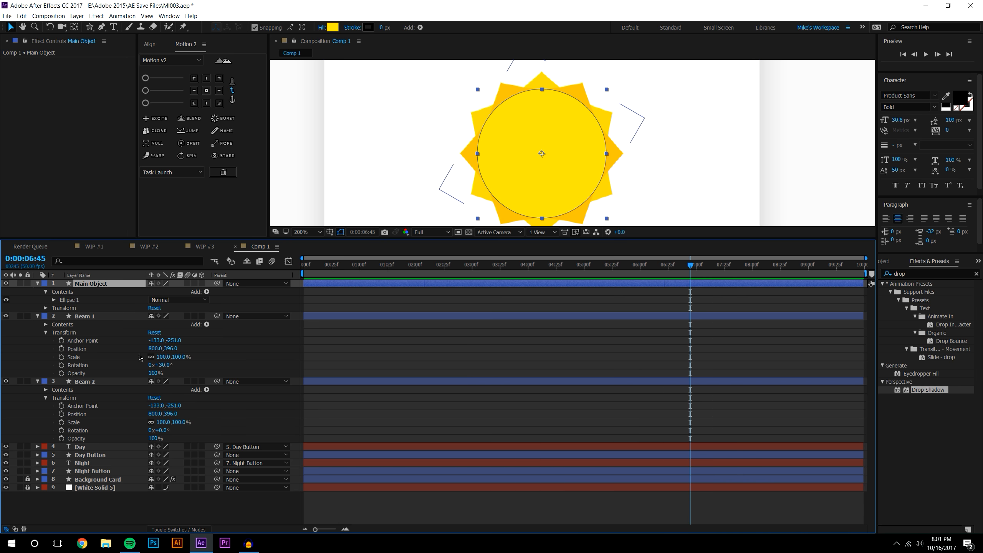
Reveal the polystar path settings of both Beam 1 and Beam 2 while collapsing their transform properties
click(46, 332)
click(46, 324)
click(46, 357)
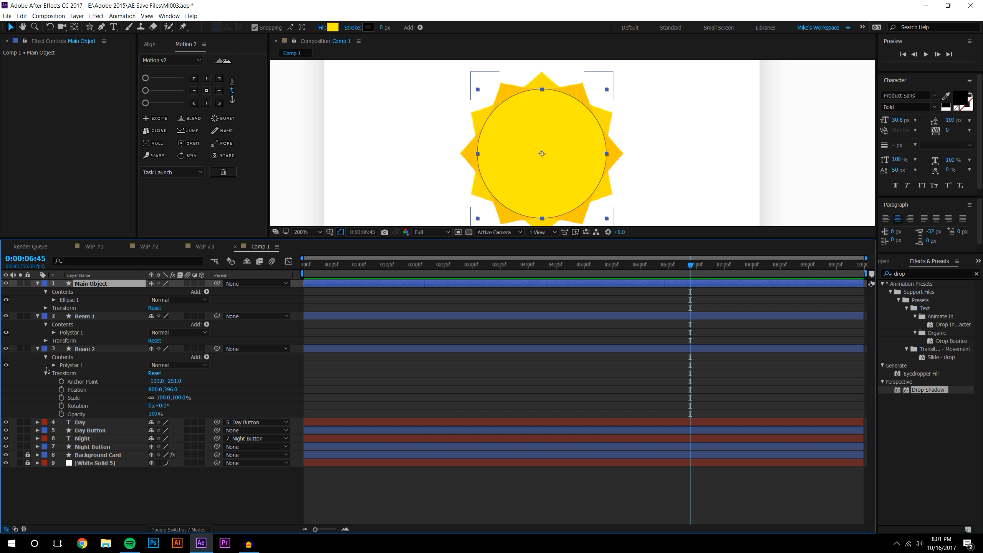
click(46, 373)
click(53, 365)
click(54, 332)
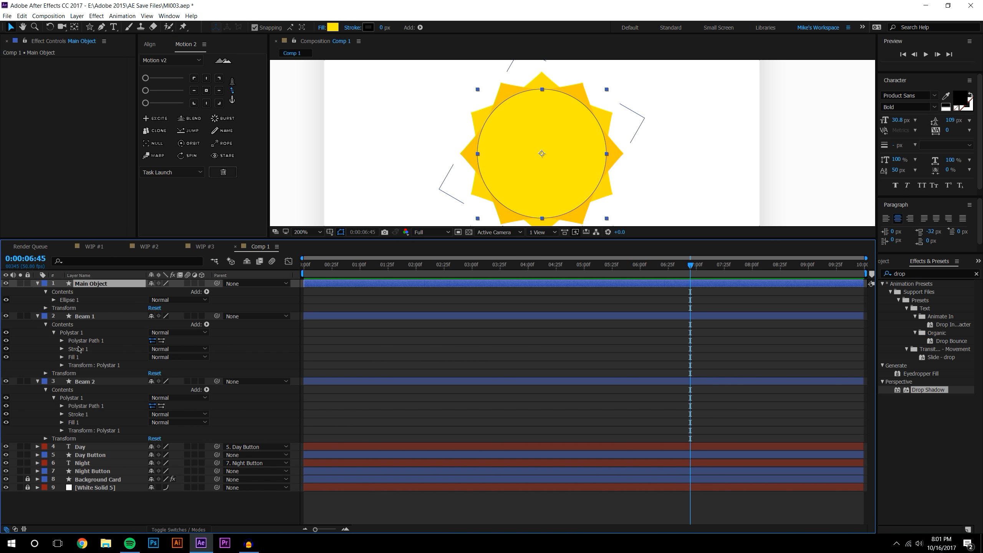
click(61, 341)
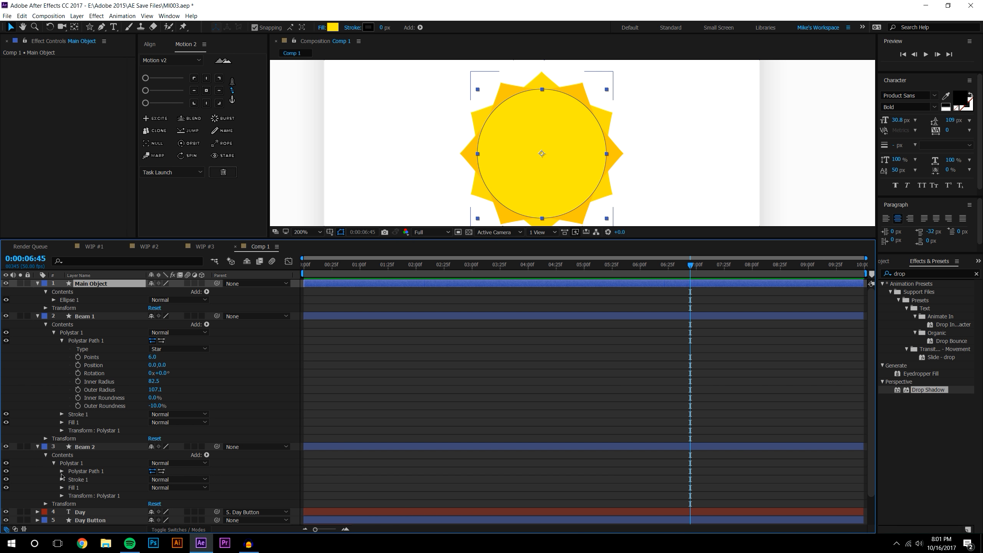
click(62, 471)
drag(142, 238, 147, 213)
scroll(544, 167, down, 1)
click(596, 348)
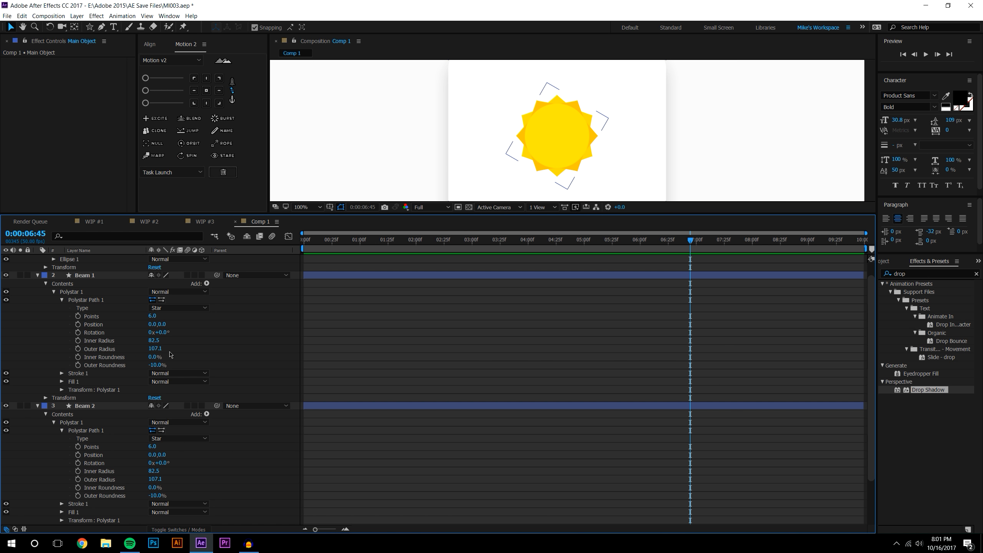
Set the polystar path's Points to 5 on both Beam 1 and Beam 2
click(155, 317)
text(5)
key(Return)
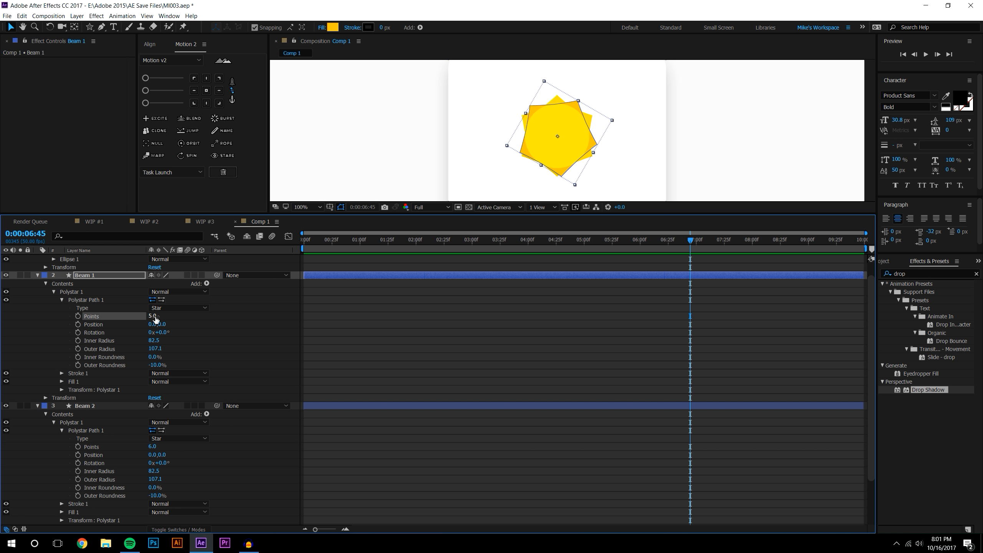
click(153, 447)
text(5)
key(Return)
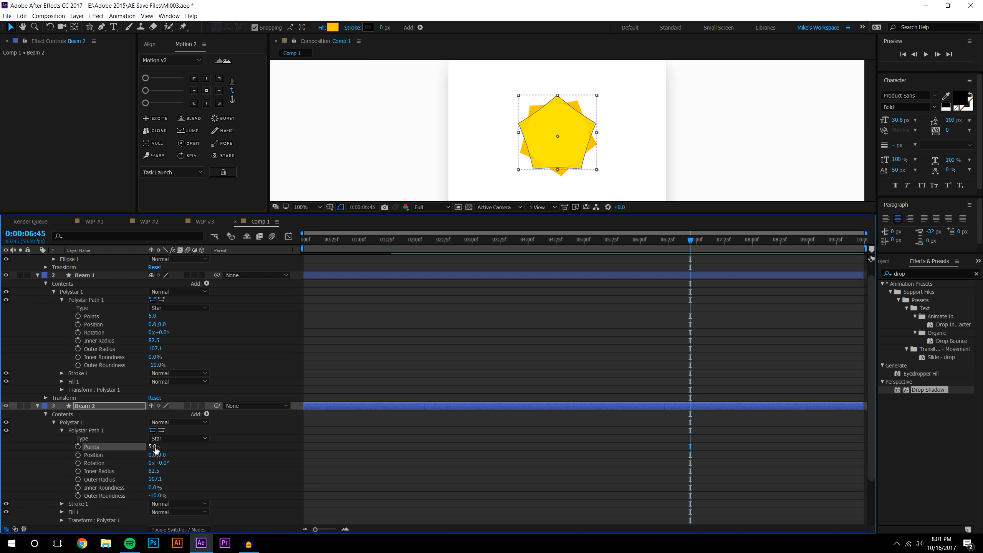
Try rotating Beam 2 to -8.3° and check how its rays sit between those of Beam 1
key(r)
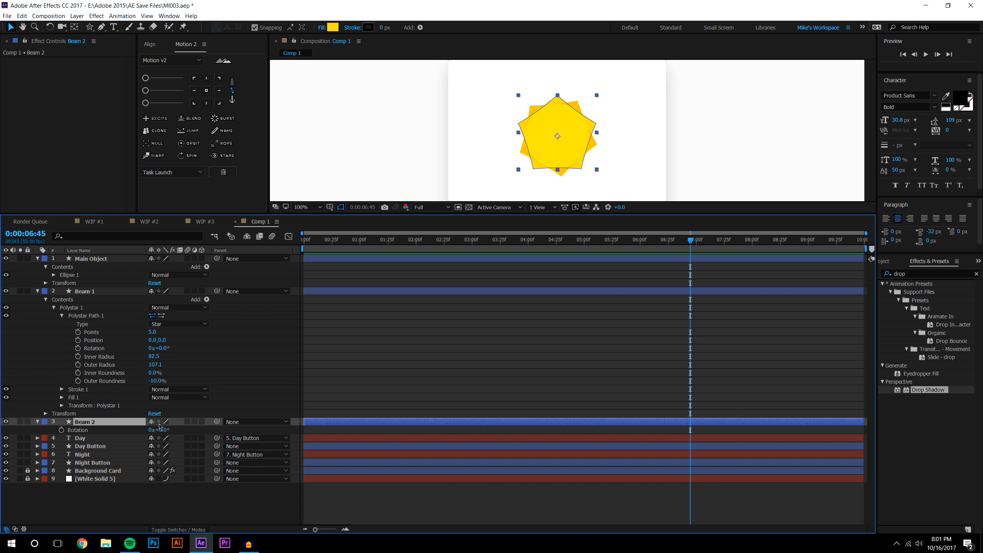
drag(159, 430, 118, 427)
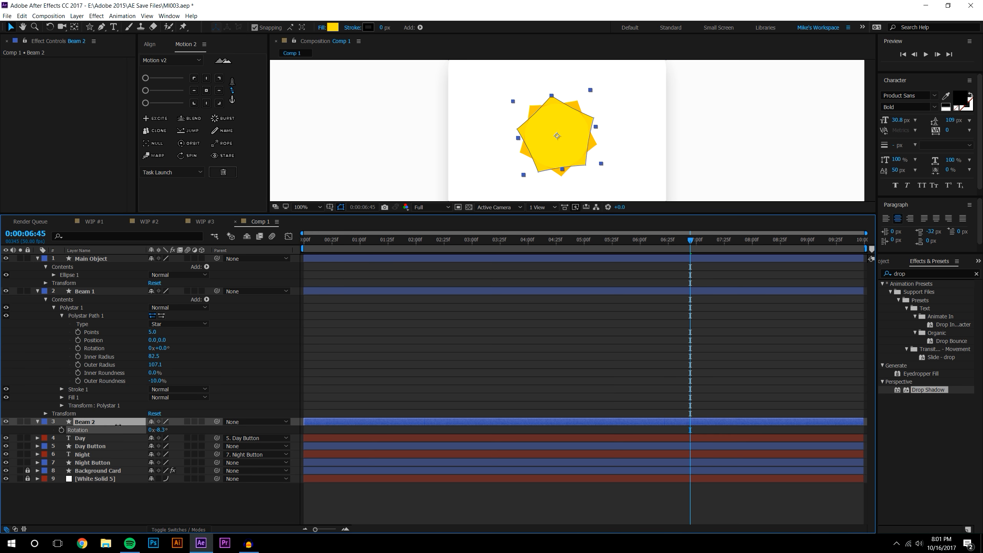
click(402, 520)
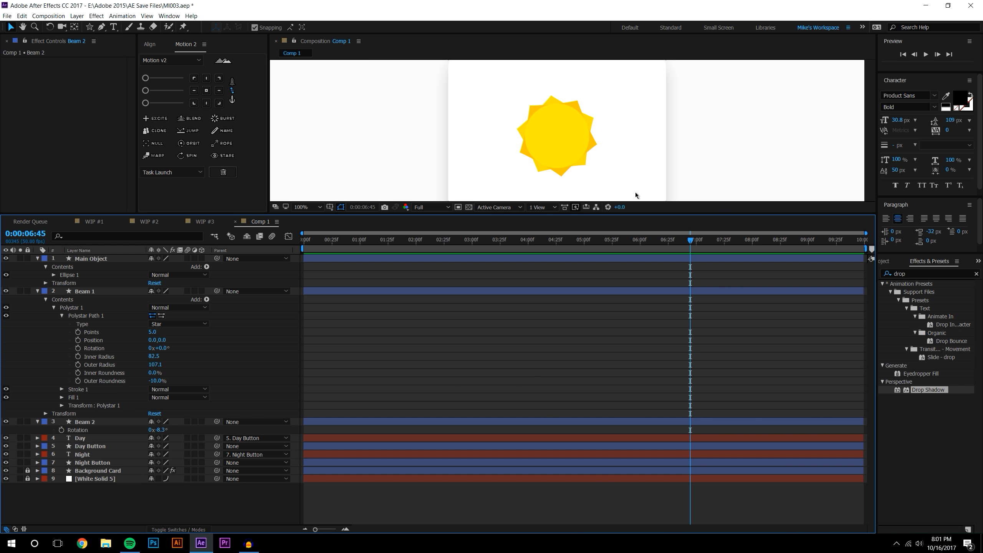
scroll(595, 126, up, 1)
scroll(499, 163, down, 1)
Set Beam 2's Rotation back to 0° and deselect the layer
click(90, 422)
click(162, 430)
text(0)
key(Return)
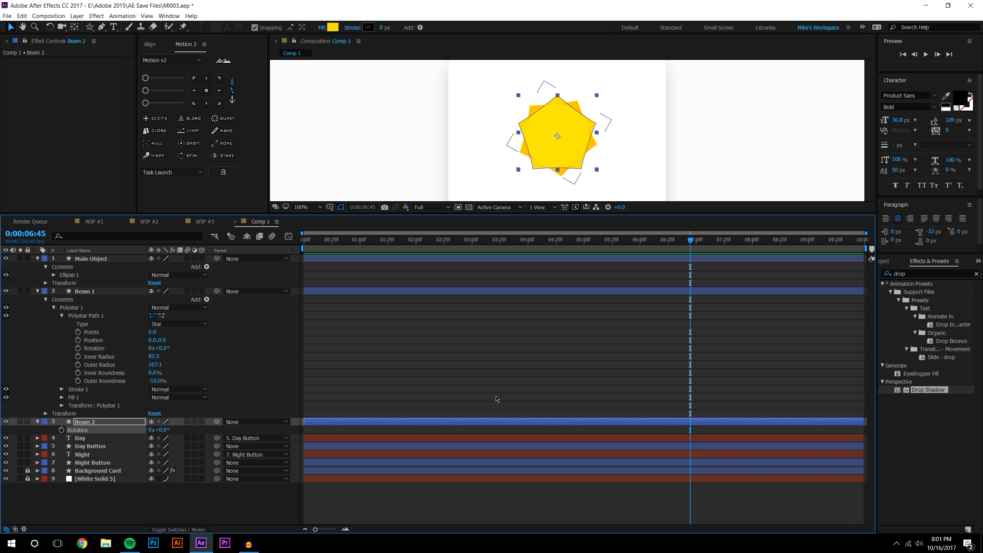
click(497, 399)
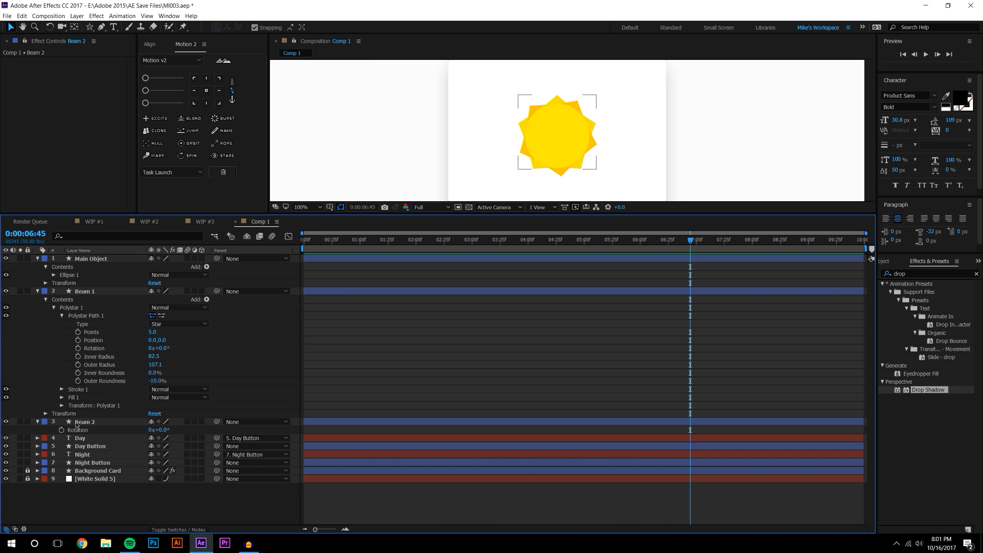
Reveal Beam 1's Rotation, experiment with different angles, and set it to -30°
click(86, 291)
key(r)
click(162, 299)
text(0)
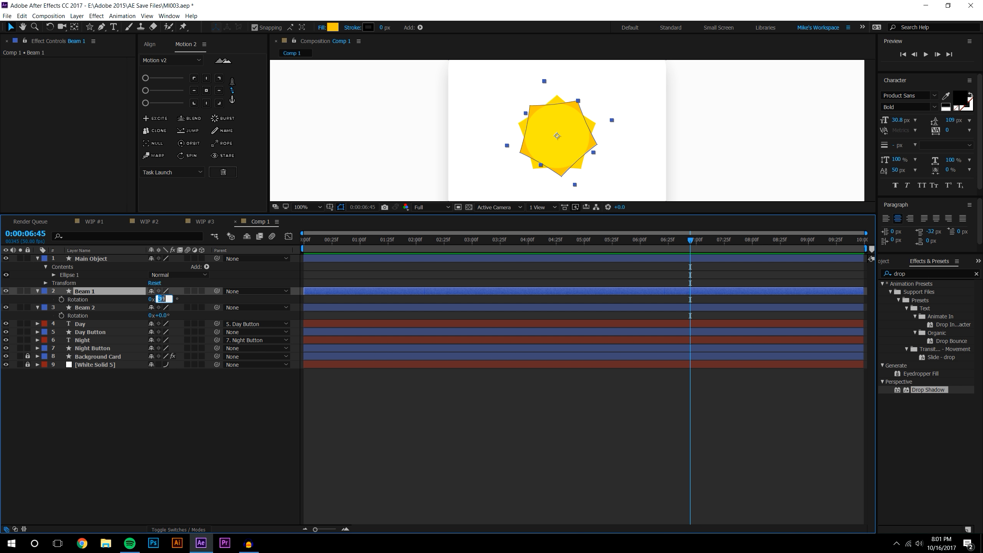
key(Return)
drag(163, 302, 2, 293)
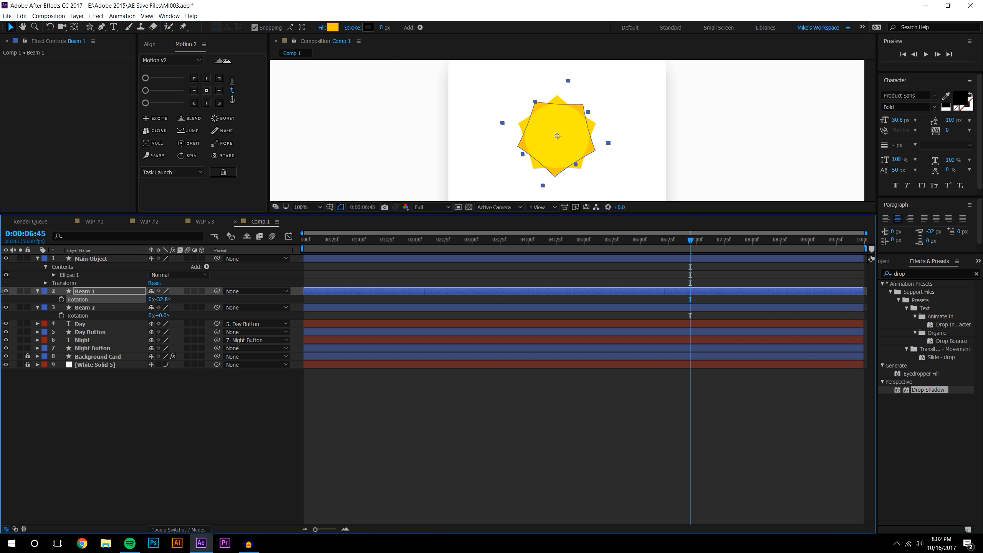
click(164, 299)
text(-30)
key(Return)
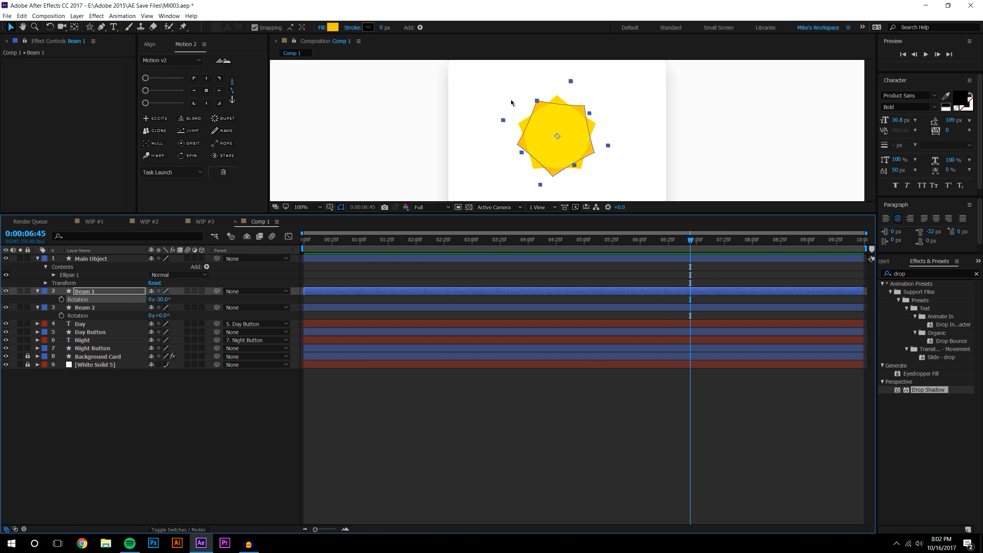
Set Beam 1's Rotation to -35° and deselect the layer
scroll(511, 102, up, 1)
click(160, 299)
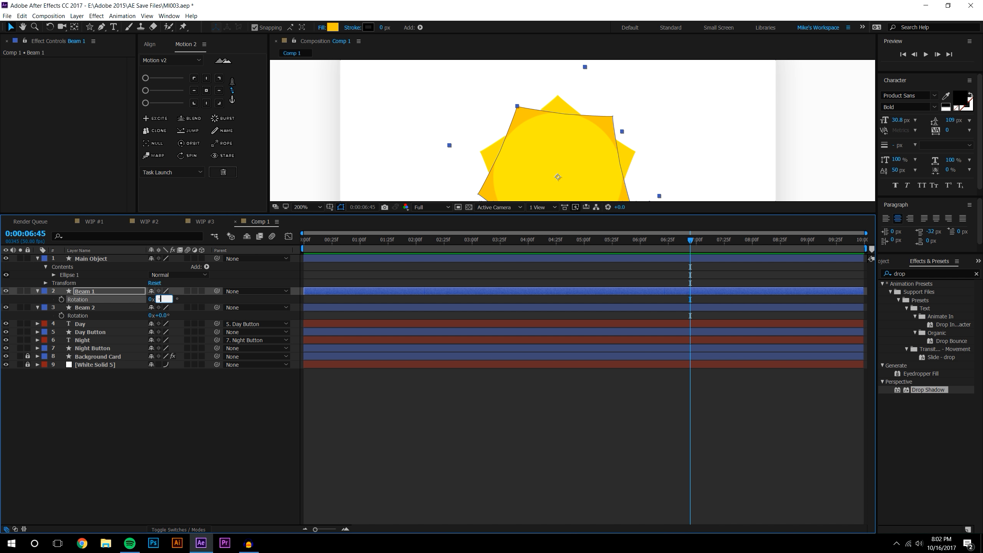
key(Return)
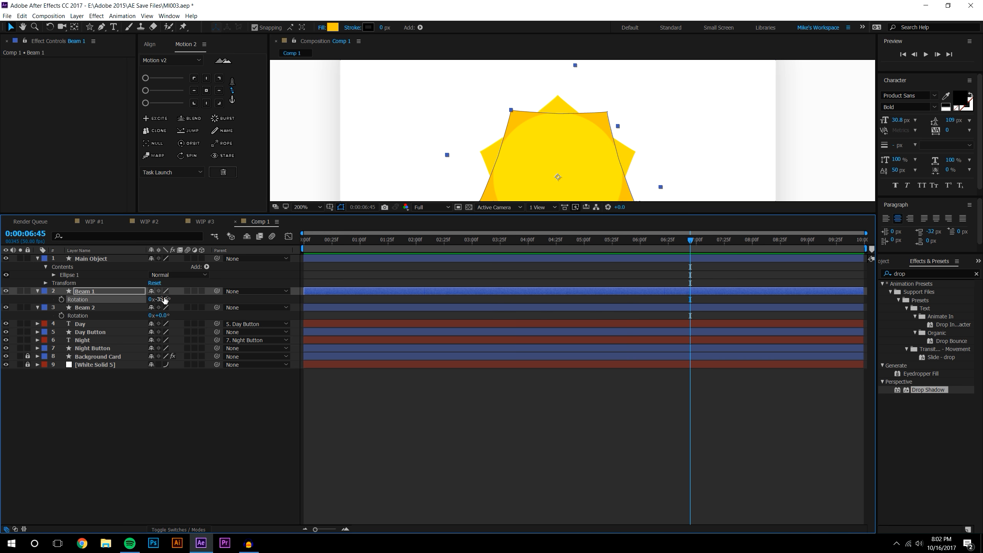
click(158, 424)
scroll(611, 147, down, 1)
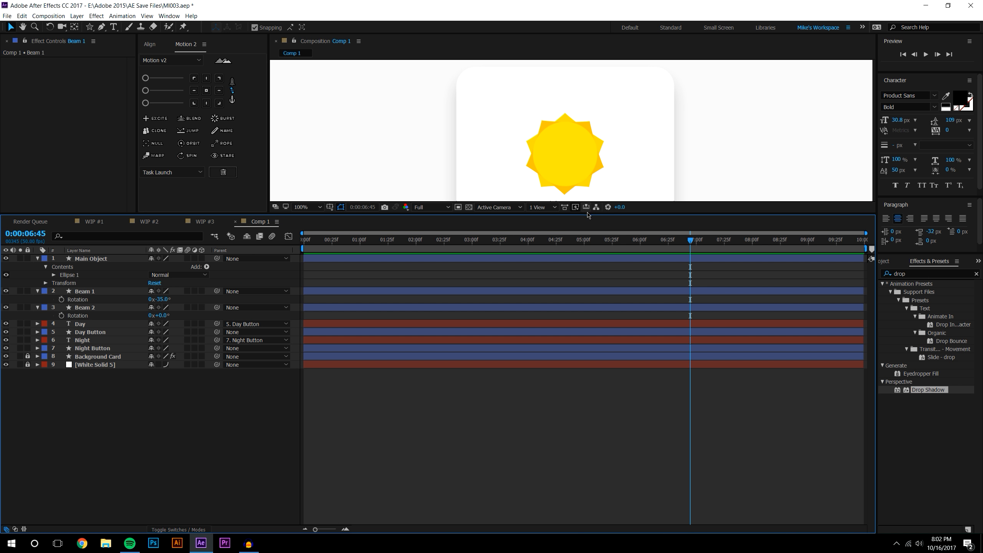
Filter the Beam 1 and Beam 2 layers by "poly" and expand the polystar path properties of both
drag(588, 215, 585, 281)
scroll(578, 229, up, 1)
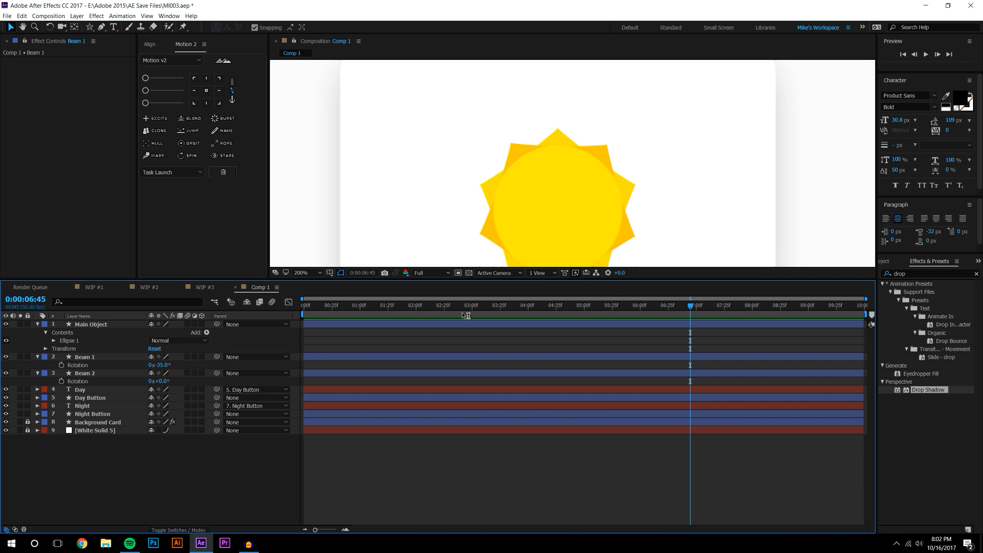
click(85, 358)
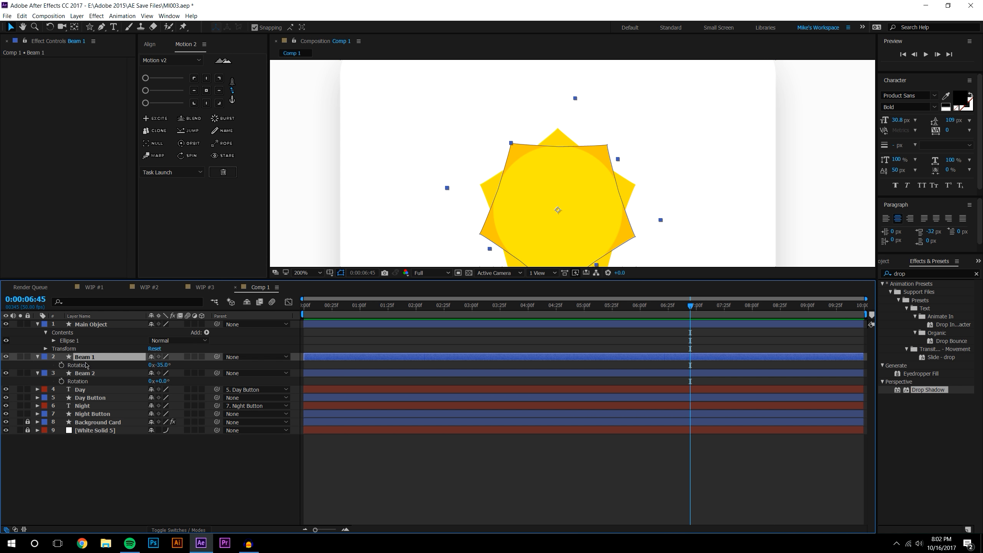
shift+click(85, 373)
click(100, 303)
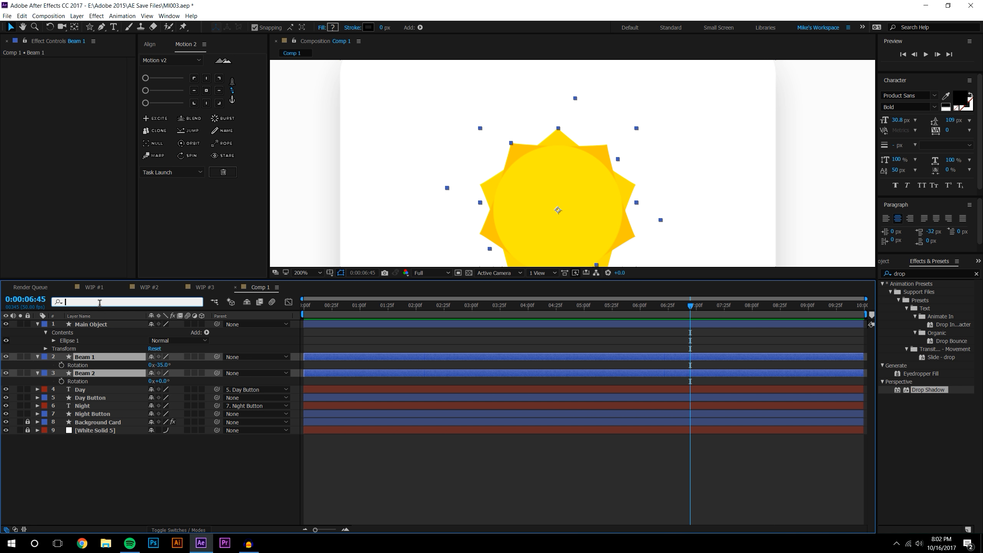
text(poly)
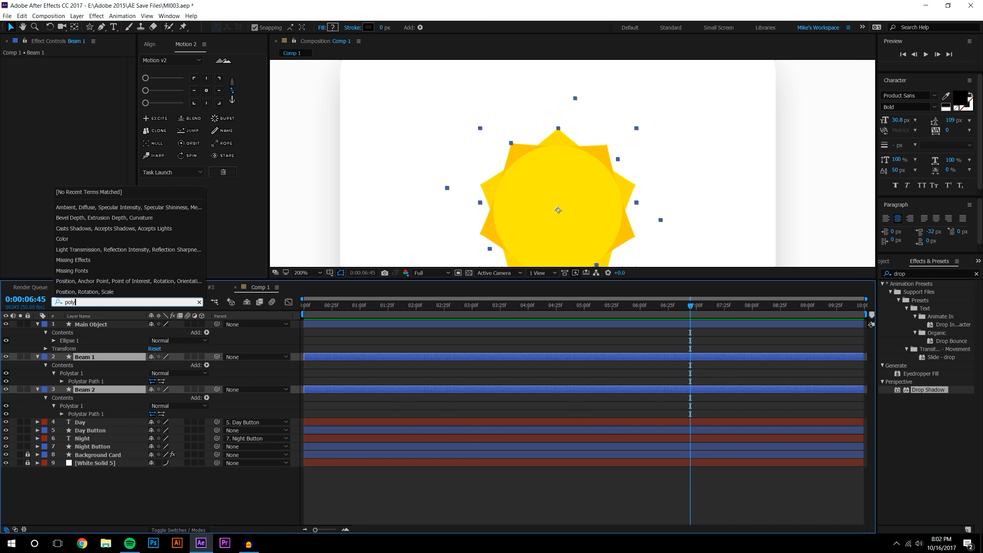
click(62, 381)
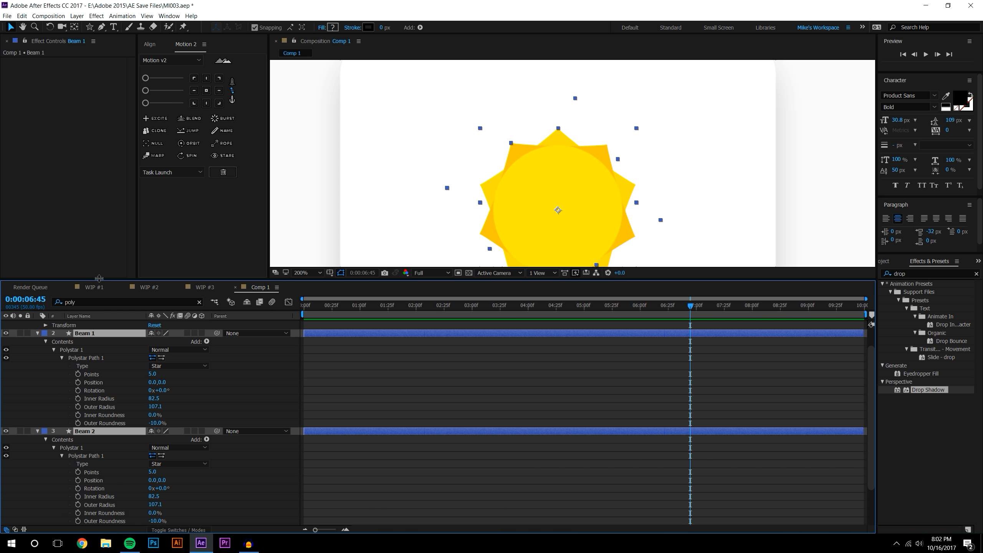
drag(99, 278, 99, 190)
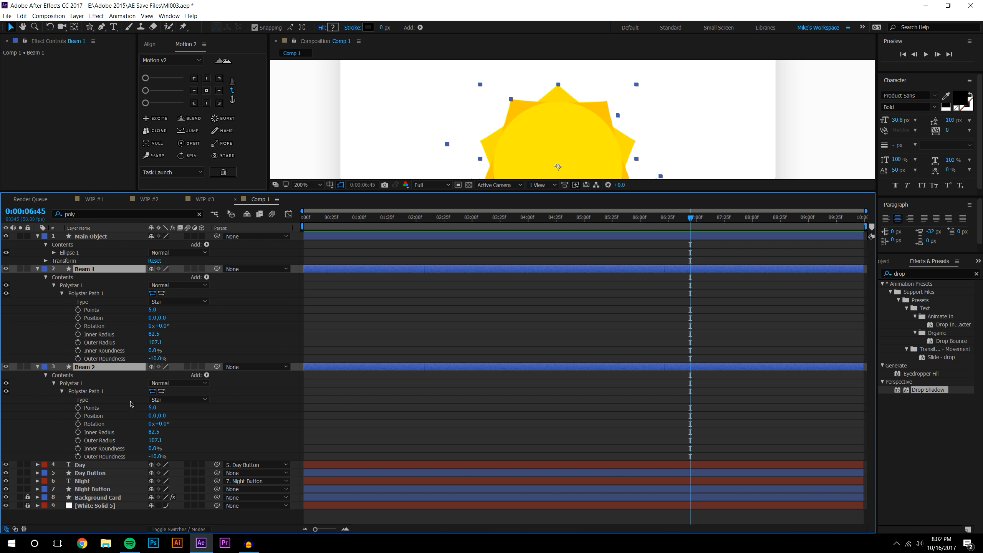
click(219, 432)
Reduce Beam 1's polystar Inner Radius to 77.8 and copy that value to Beam 2's Inner Radius
drag(154, 334, 120, 326)
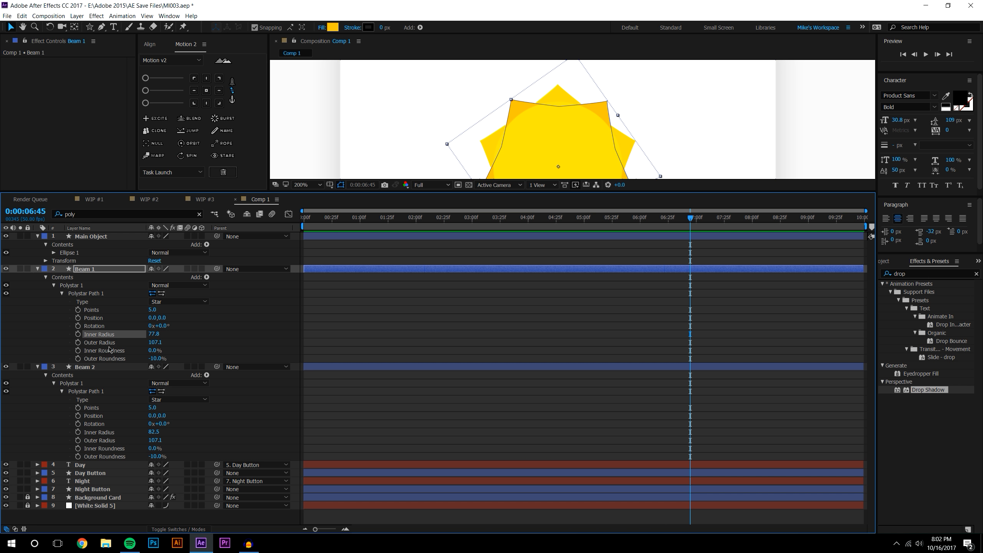
click(157, 333)
key(ctrl+c)
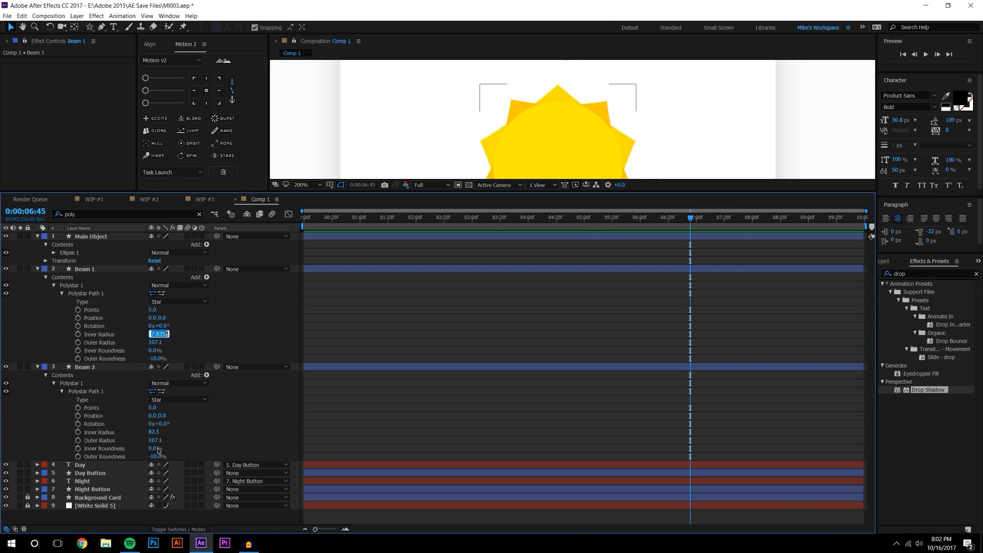
key(Return)
click(153, 432)
key(ctrl+v)
key(Return)
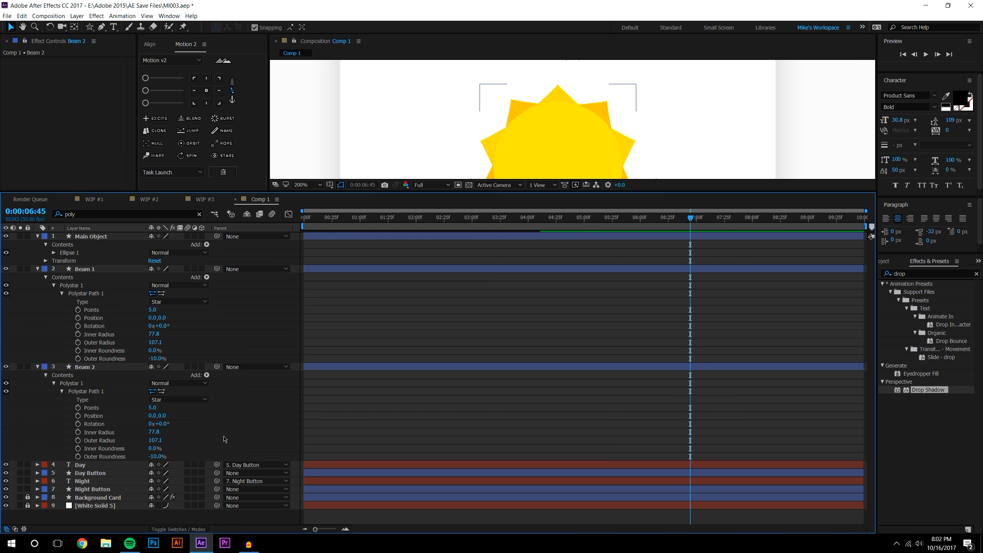
Collapse the Beam 1 and Beam 2 layers and enlarge the composition viewer
scroll(557, 140, down, 1)
drag(661, 133, 664, 115)
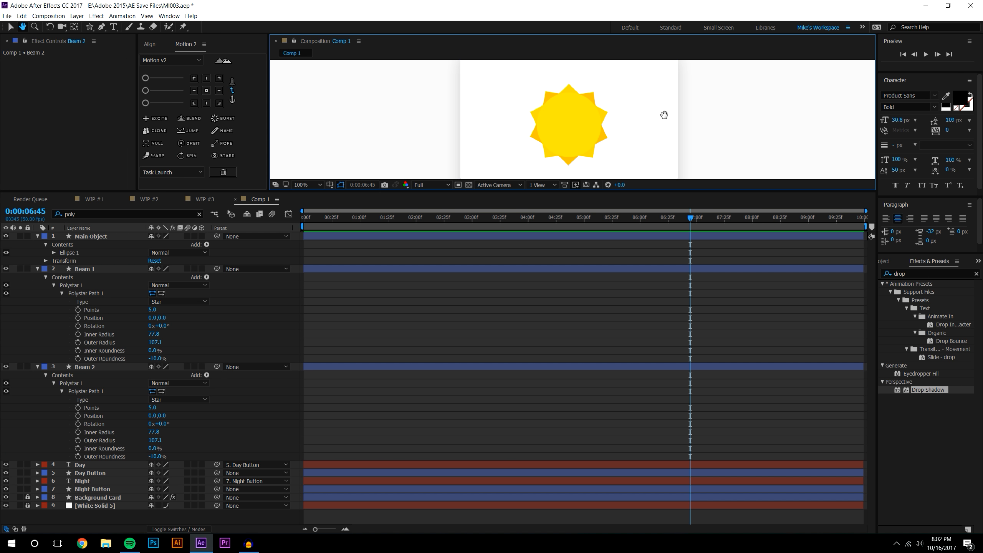
scroll(615, 112, up, 1)
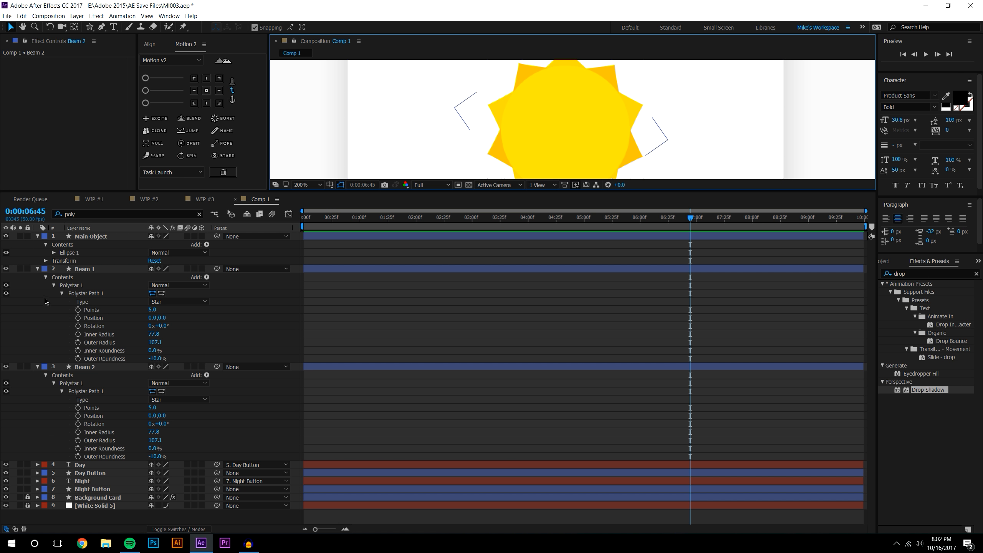
click(36, 270)
click(38, 277)
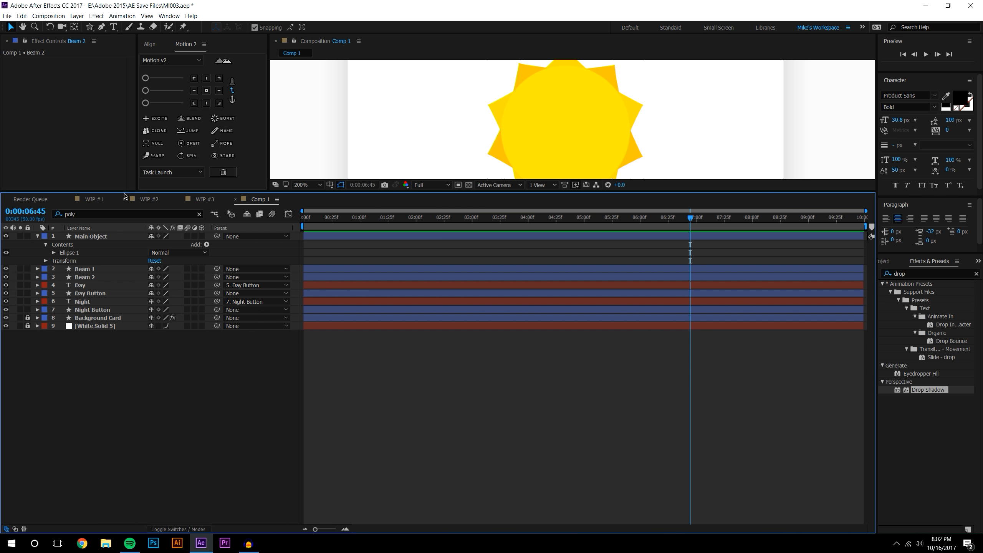
drag(124, 193, 124, 341)
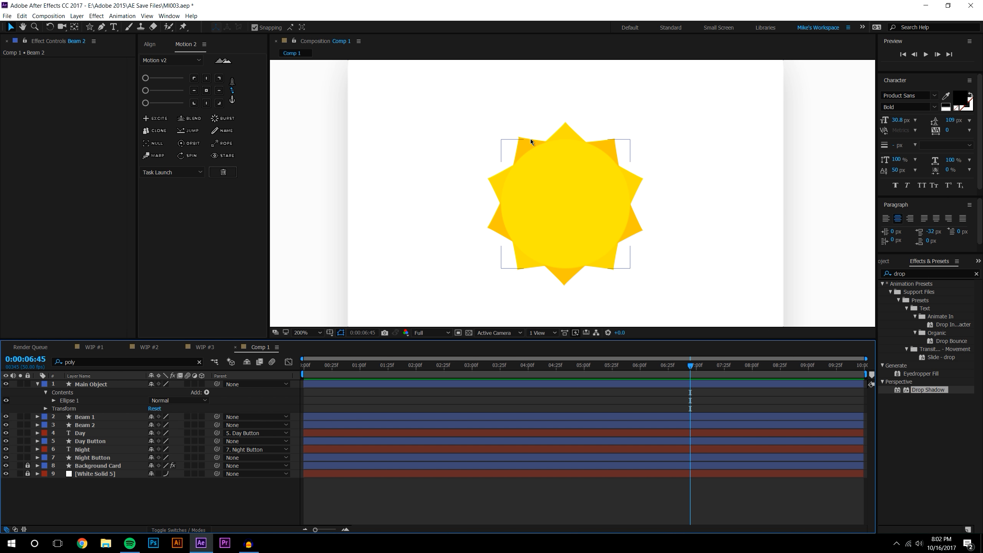
Change Beam 1's fill color to FFD000 and deselect the layer
click(97, 418)
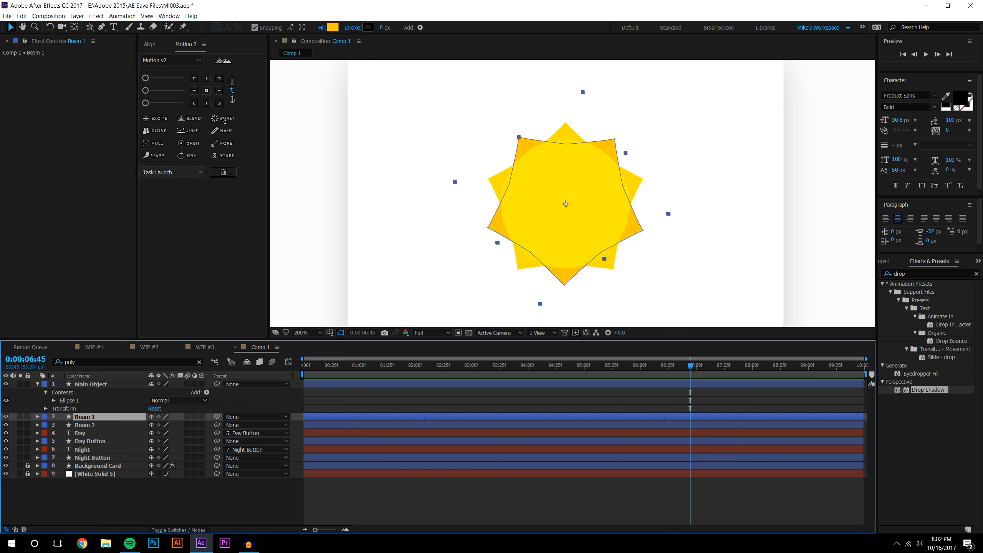
click(332, 27)
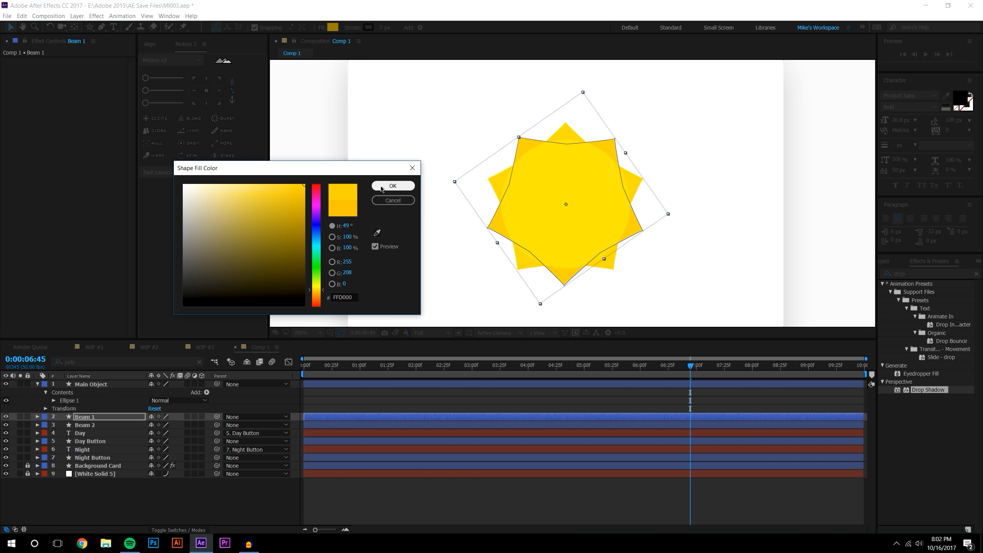
click(393, 185)
click(806, 166)
scroll(808, 167, down, 2)
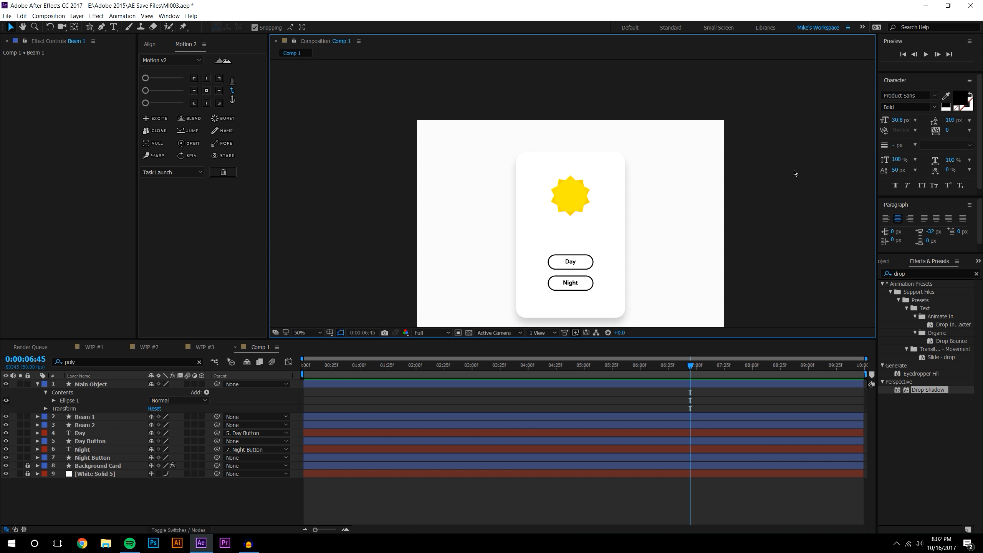
Collapse Main Object, enable motion blur for all layers and the composition, and set the current time to 0:00:01:40
key(period)
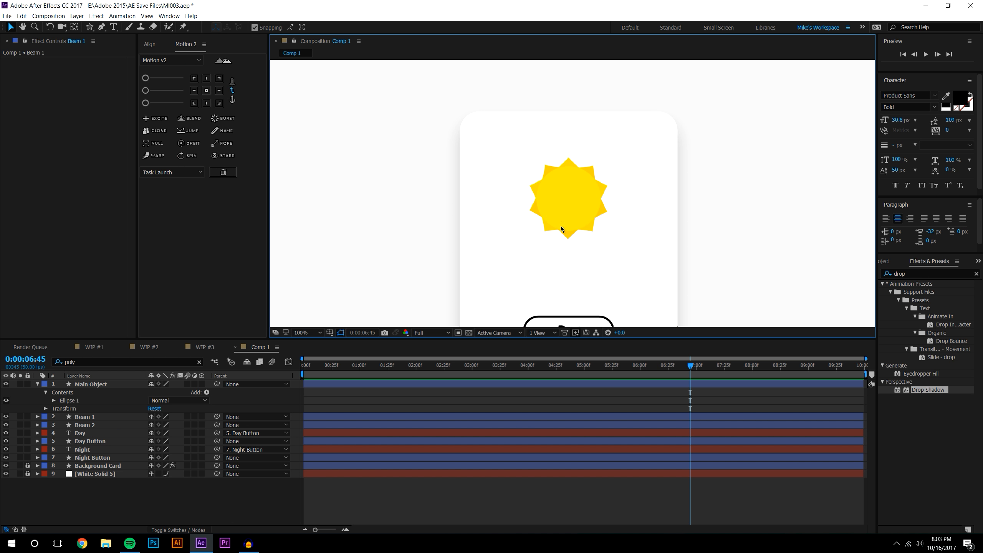
key(comma)
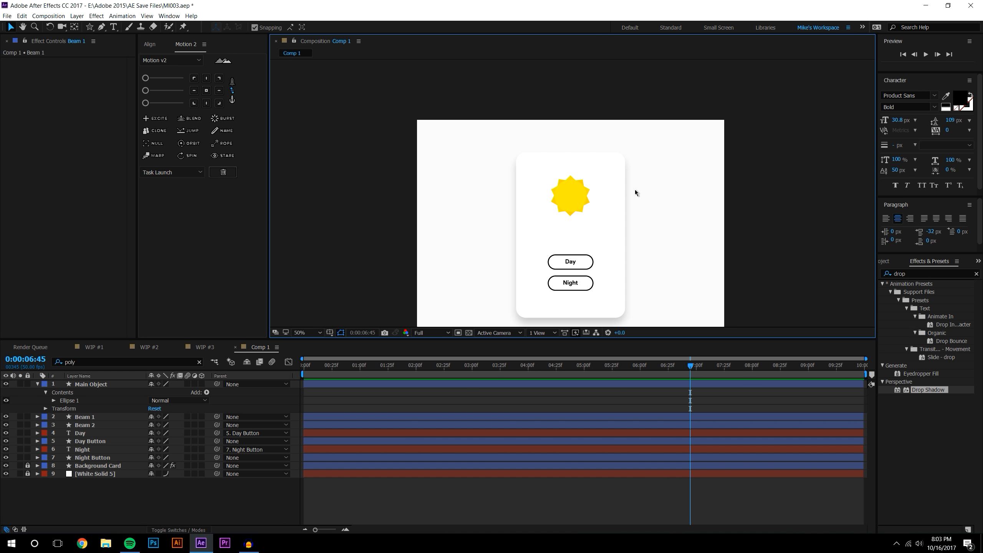
drag(750, 179, 747, 165)
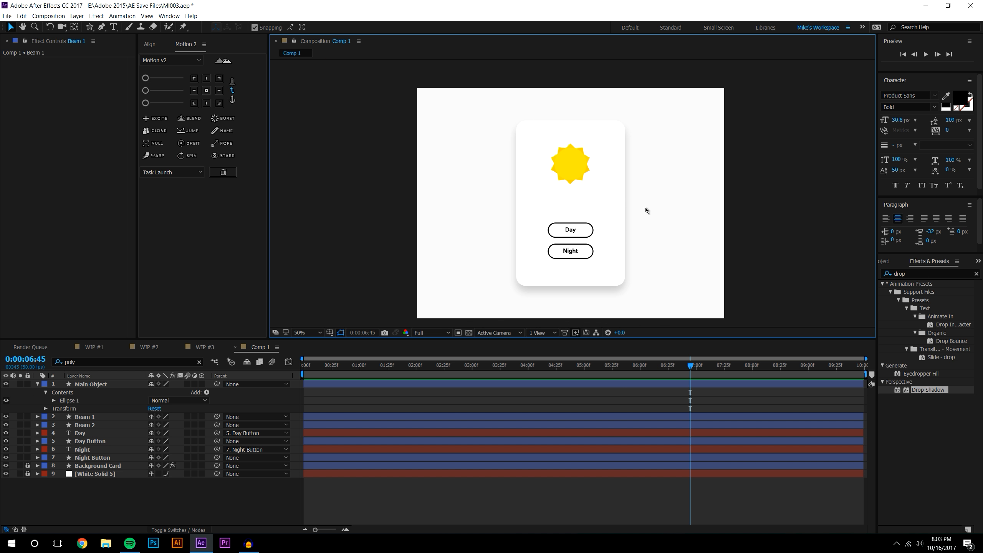
drag(630, 215, 636, 225)
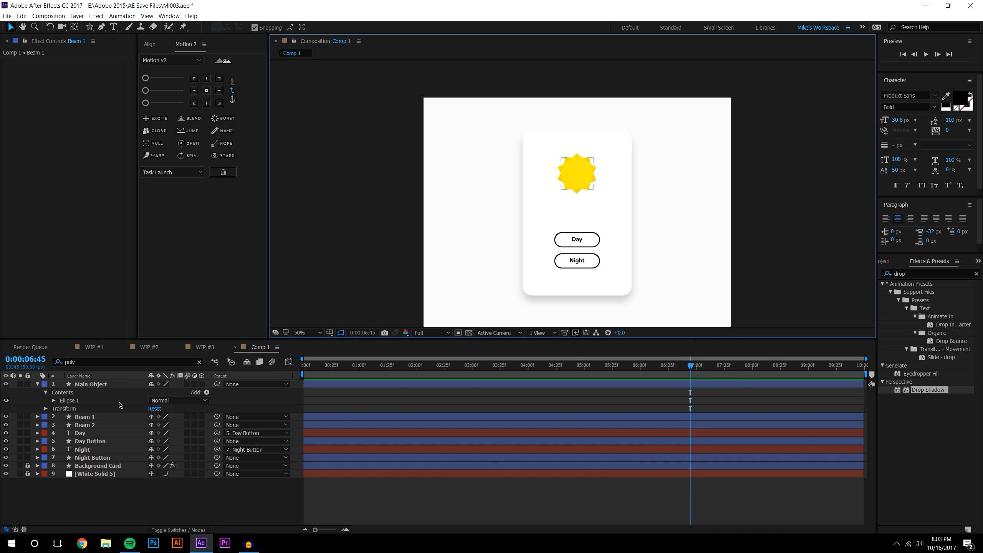
click(37, 384)
drag(187, 384, 187, 449)
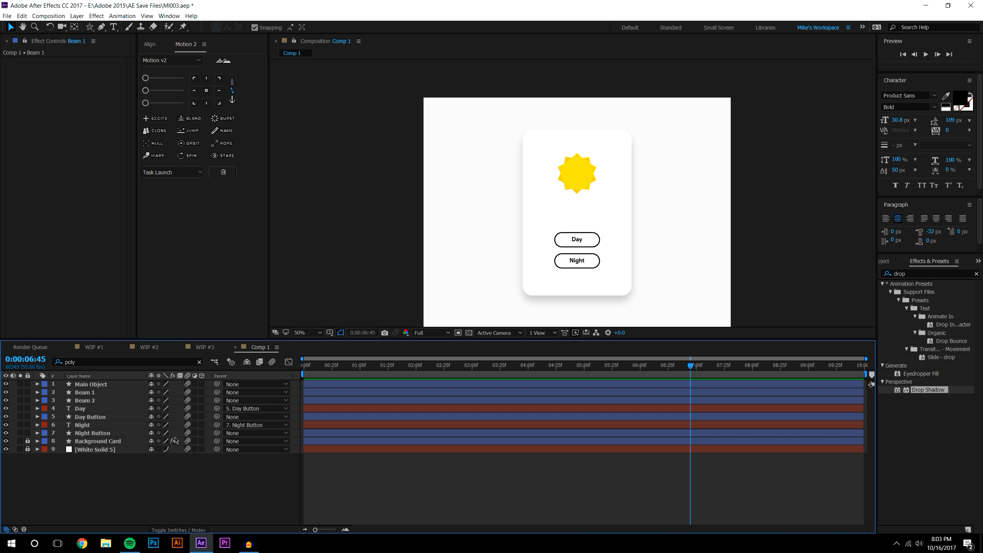
click(273, 362)
drag(526, 369, 497, 388)
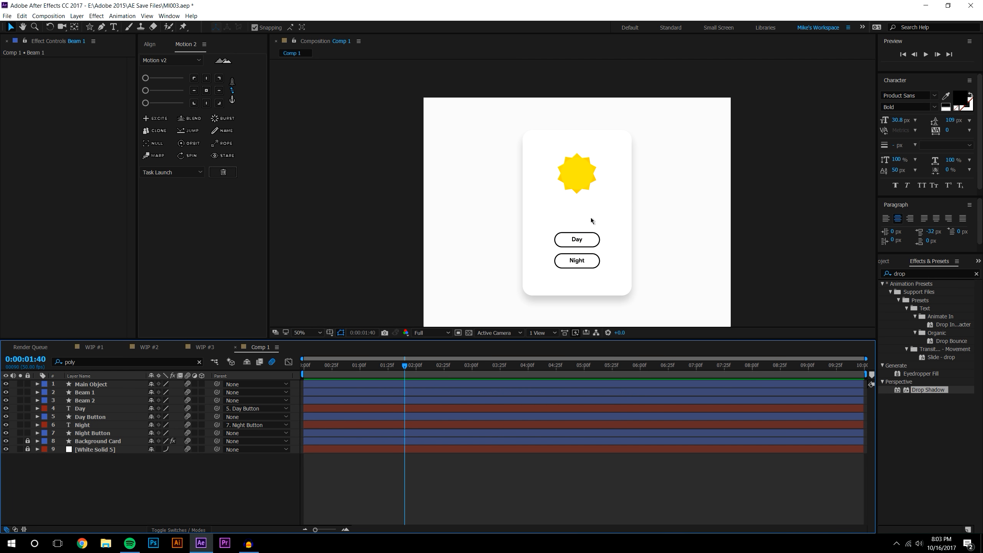
Duplicate the Main Object circle and offset the copy diagonally toward the sun's upper right
key(period)
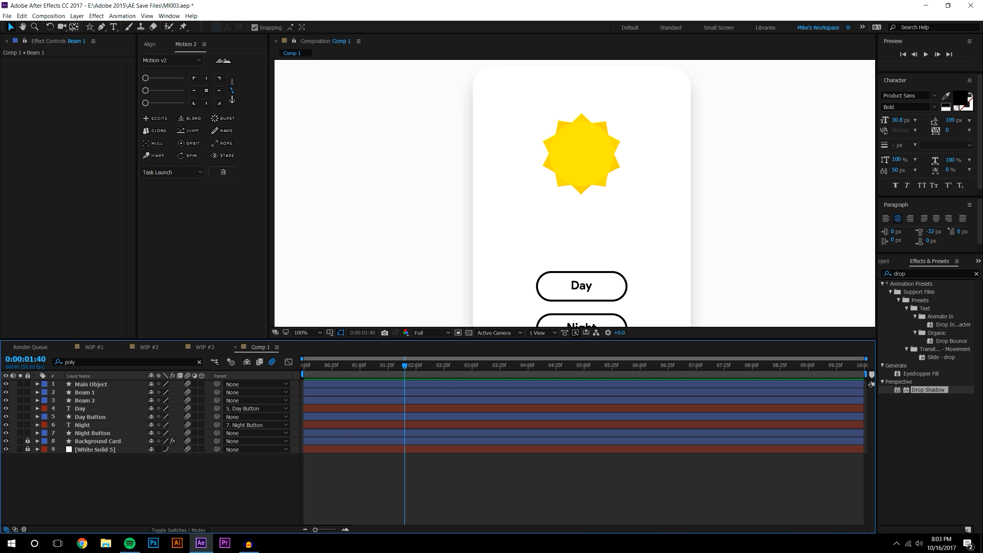
right_click(93, 384)
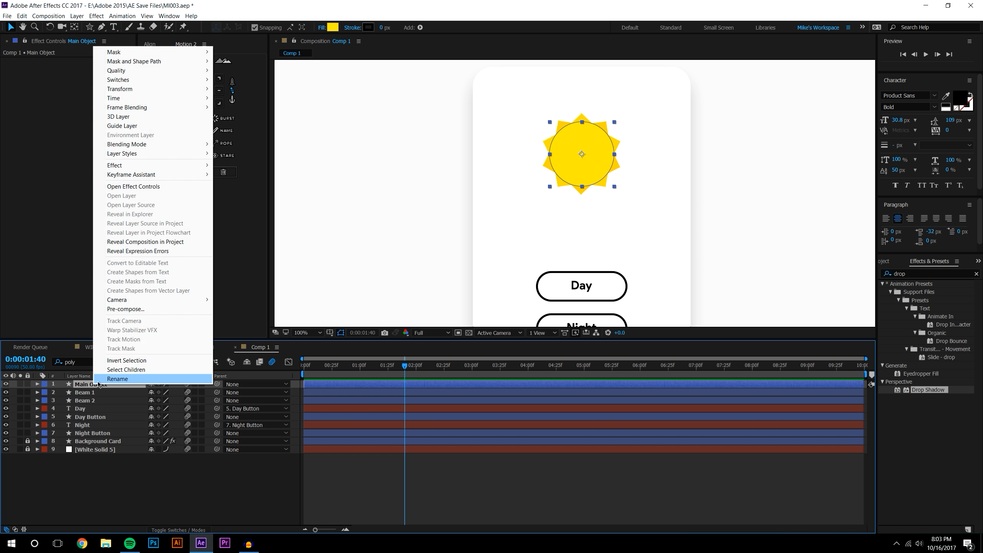
click(109, 495)
click(598, 182)
key(ctrl+d)
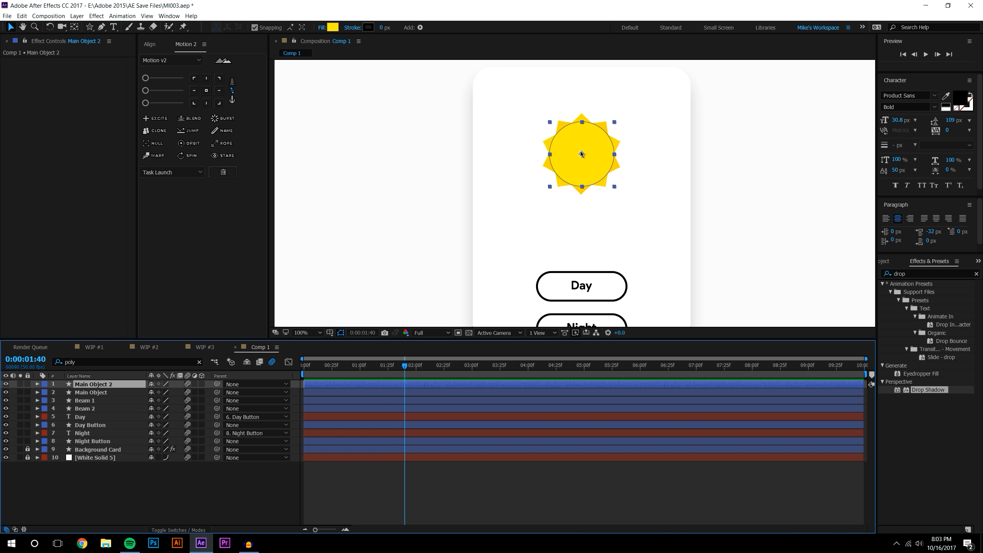
drag(581, 154, 599, 139)
Fill the duplicated circle with white and lower it slightly to shape a crescent from the original circle
click(332, 27)
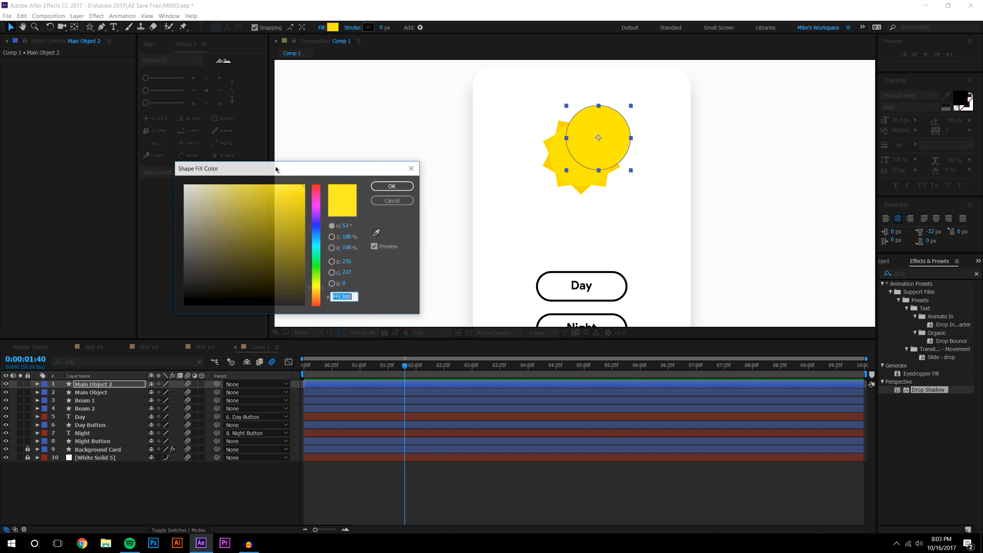
click(184, 185)
click(383, 187)
click(637, 178)
click(616, 147)
mouse_move(596, 140)
mouse_down()
mouse_move(621, 166)
mouse_move(689, 202)
mouse_move(622, 135)
mouse_move(479, 188)
mouse_move(432, 224)
mouse_move(568, 147)
mouse_move(627, 144)
mouse_move(597, 143)
mouse_up()
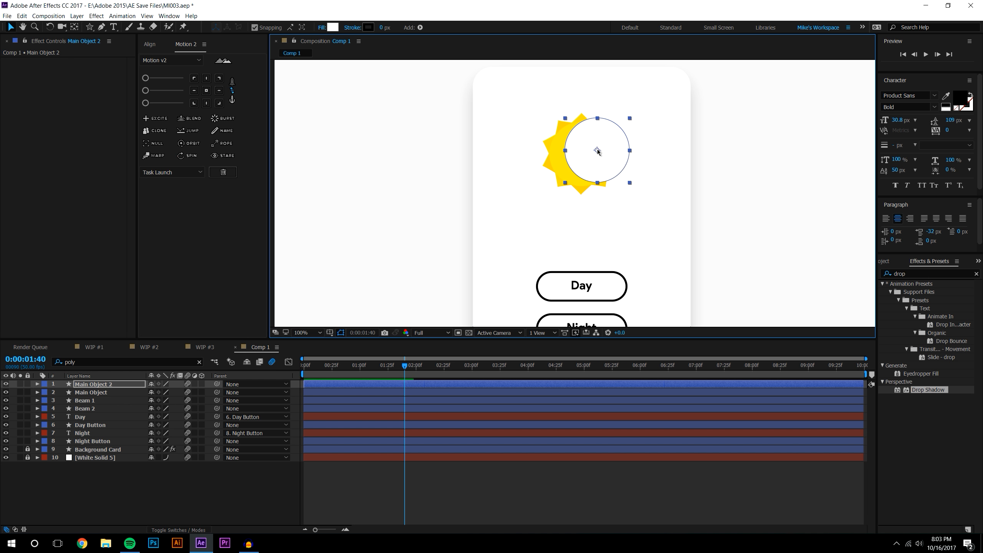
Deselect the white circle and hide the Beam 1 and Beam 2 layers
click(193, 476)
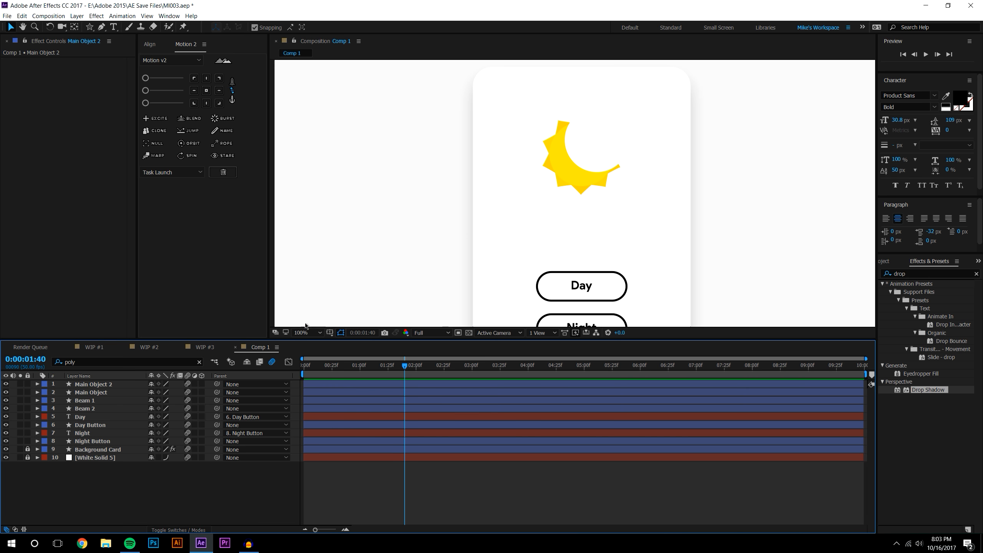
click(7, 401)
click(5, 408)
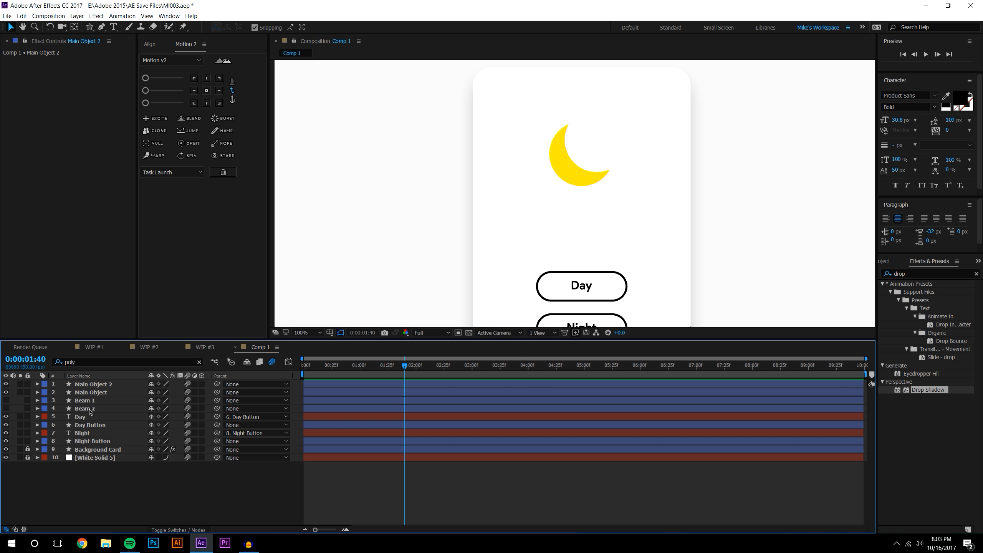
Move the white circle's anchor point from its center to the lower-left edge of the yellow crescent
key(comma)
key(comma)
key(period)
key(period)
click(578, 144)
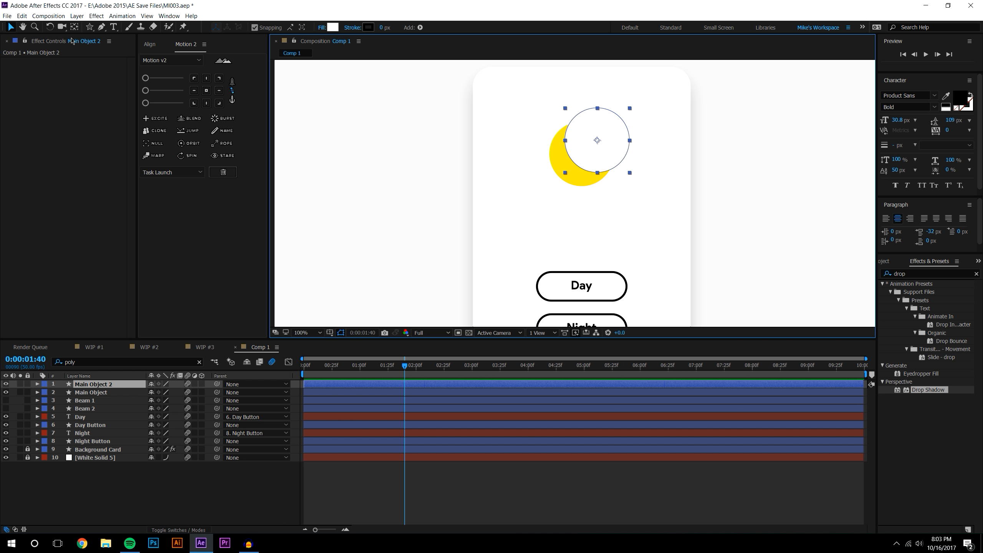
key(y)
drag(598, 146, 564, 210)
click(158, 501)
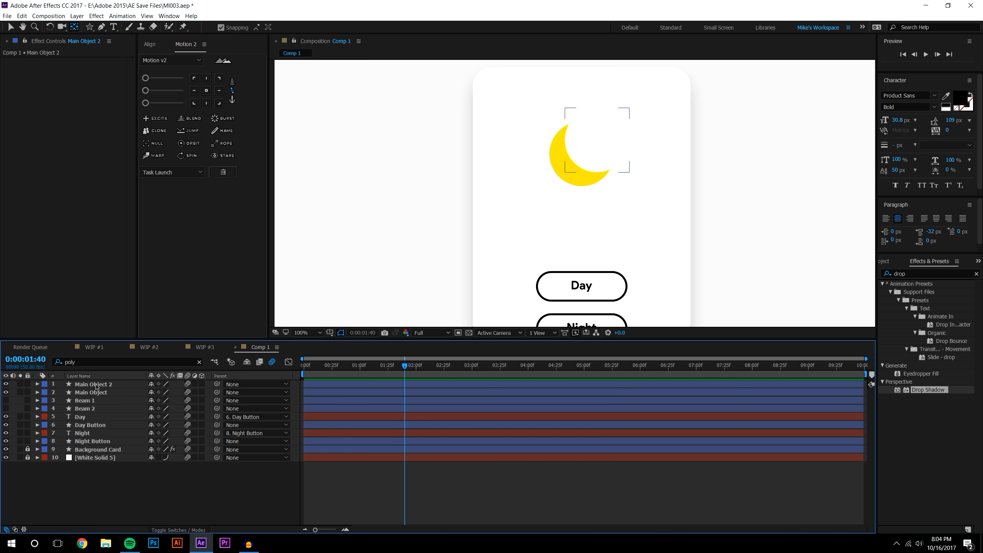
Test rotating the white circle around its lower-left anchor point and undo the rotation
click(94, 385)
key(r)
drag(199, 390, 62, 301)
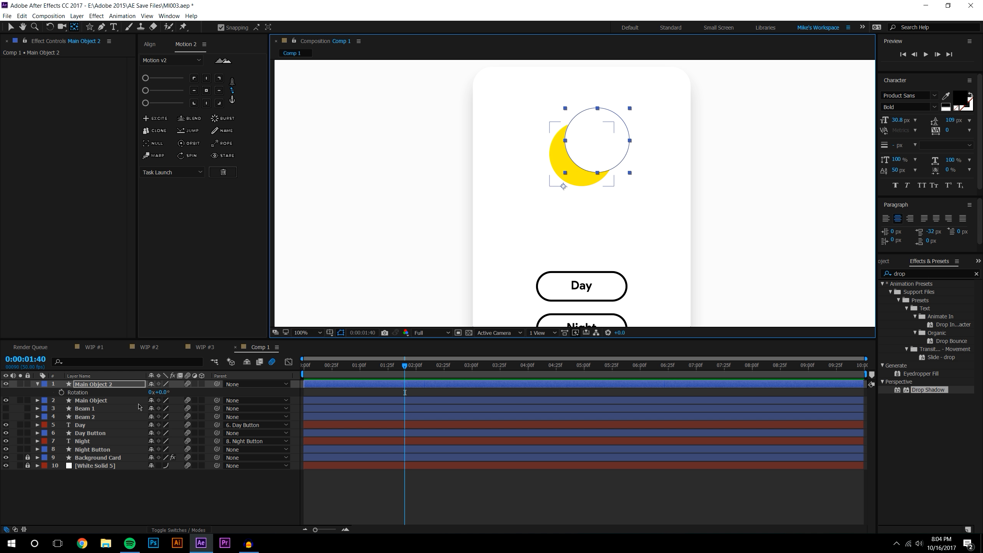
drag(164, 393, 336, 397)
key(ctrl+z)
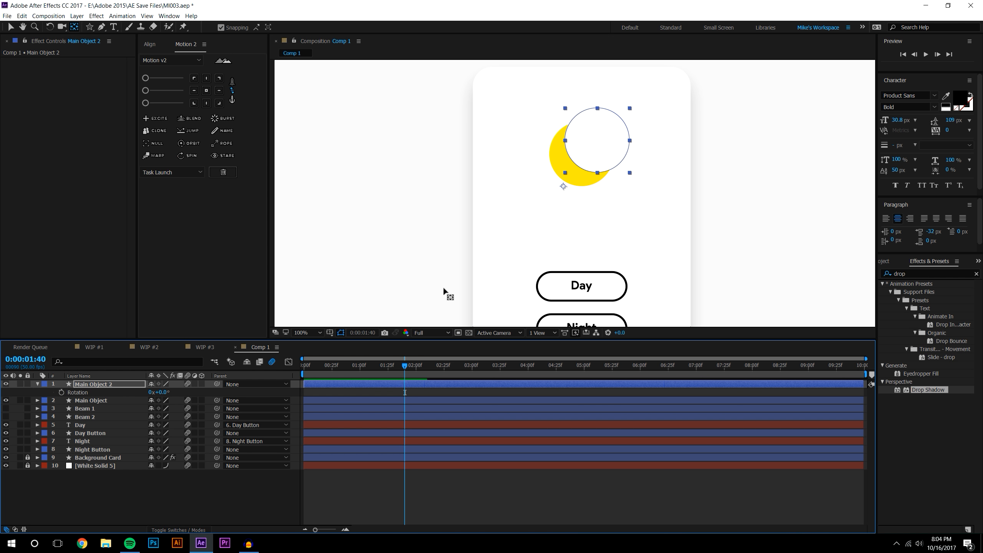
Move the white circle's anchor point just outside its lower-right corner and test a rotation around it
drag(563, 188, 639, 186)
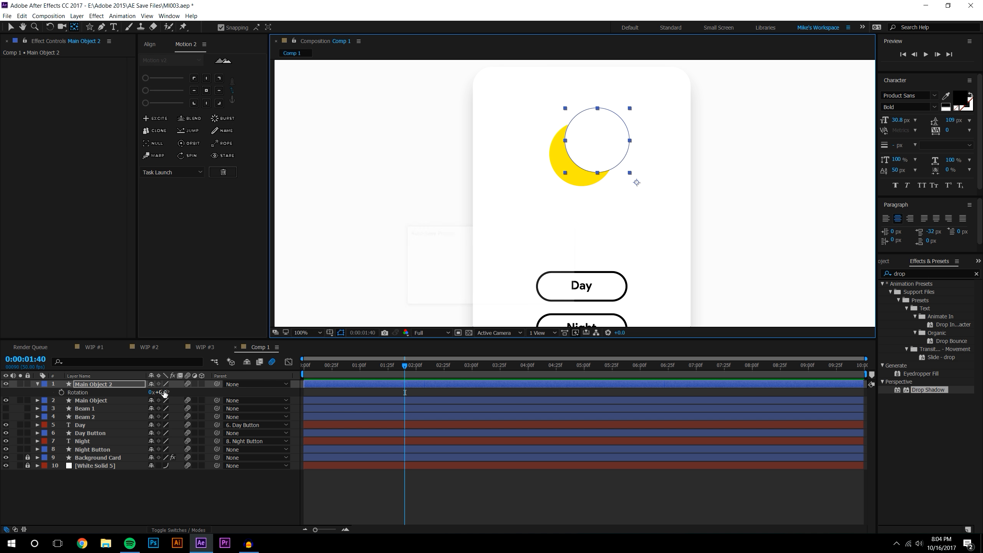
drag(165, 392, 134, 361)
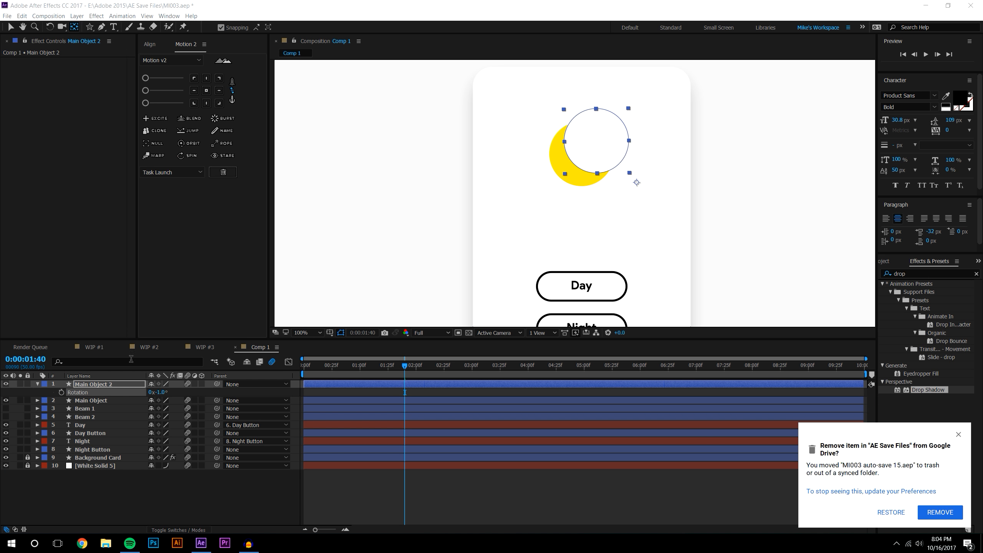
Restore the removed auto-save project file through the Google Drive notification
click(890, 513)
click(242, 503)
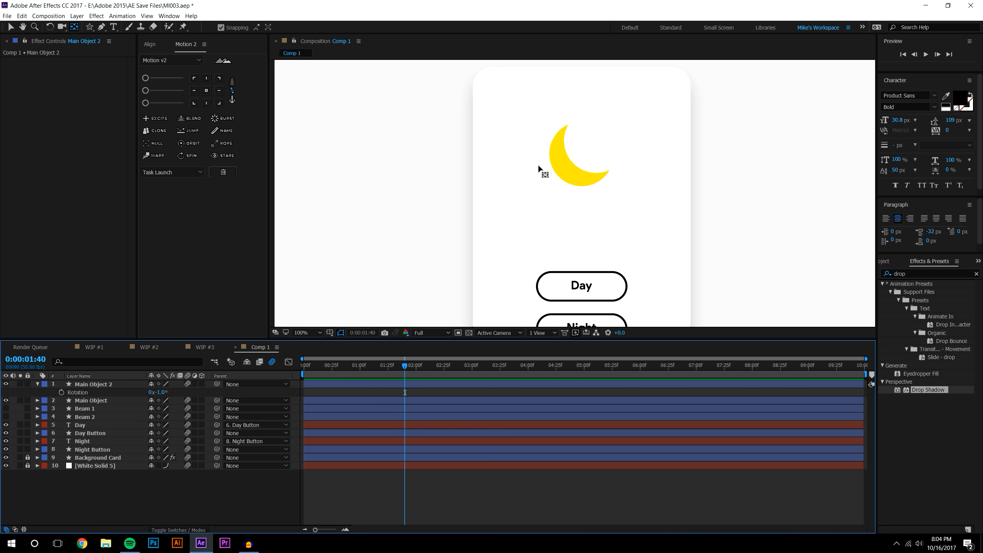
Show the Beam 1 and Beam 2 layers again and reset the white circle's rotation to 0°
click(11, 27)
click(470, 499)
drag(5, 408, 6, 417)
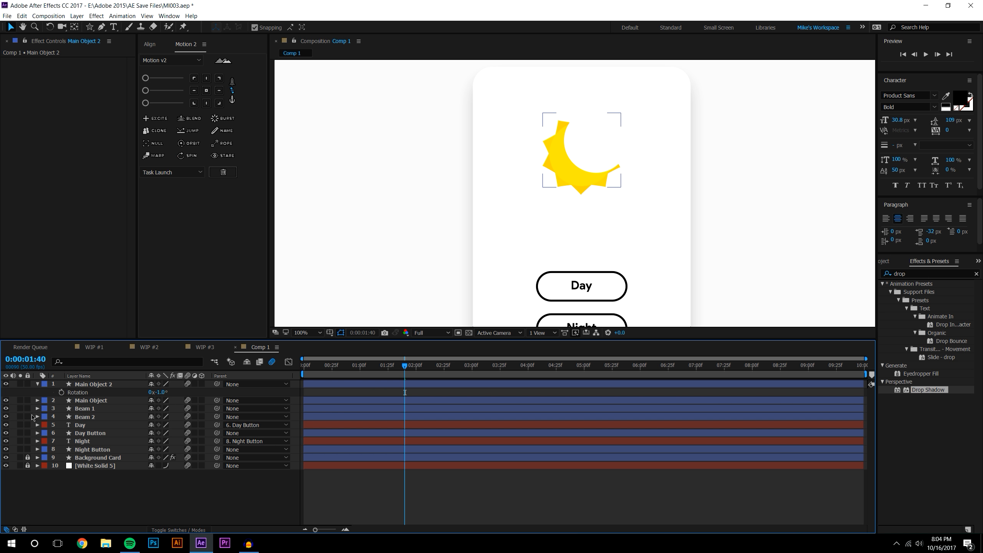
click(112, 384)
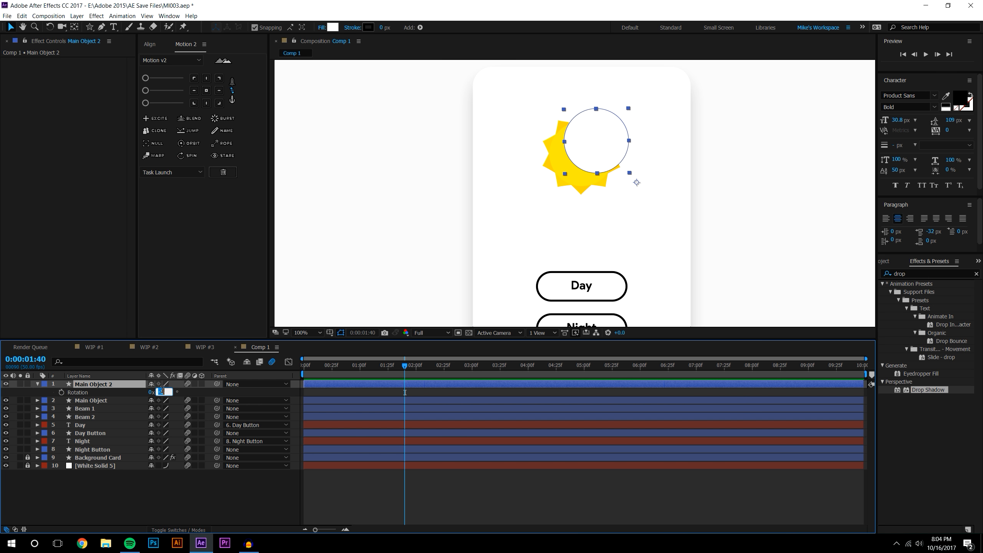
text(0)
key(Return)
Rename the white circle layer Main Object Mask, correct the spacing in the name, and collapse the layer
right_click(85, 386)
click(97, 379)
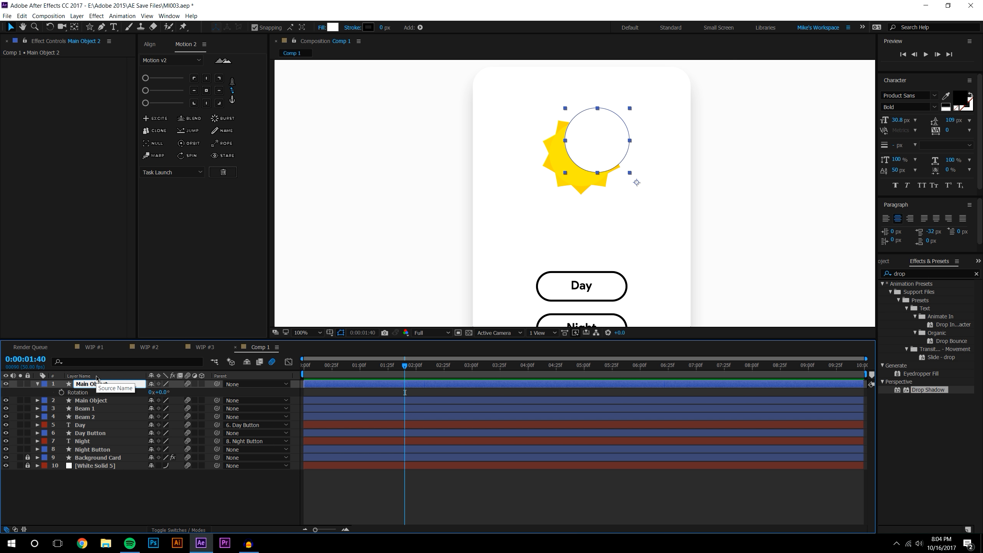
text(Main Object Mask)
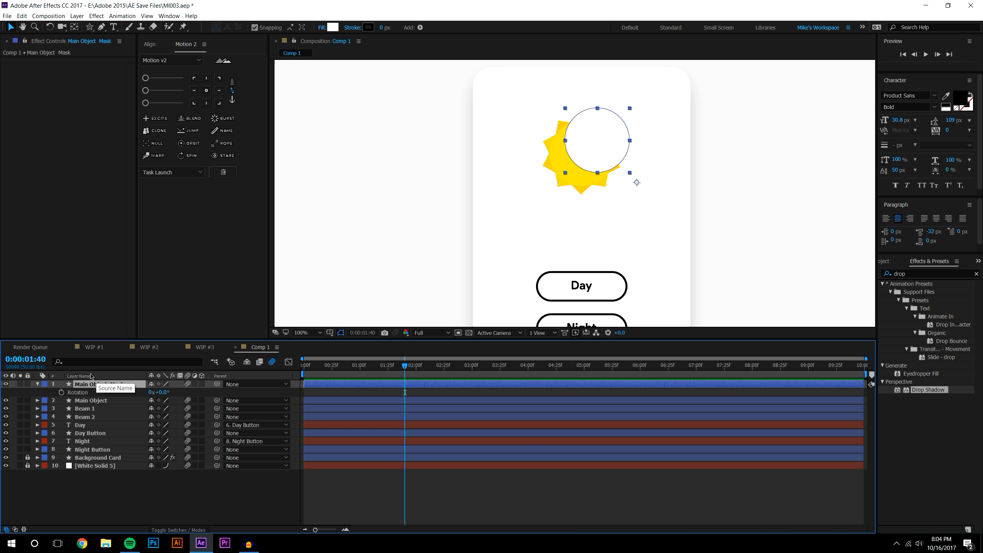
key(Return)
right_click(112, 386)
click(126, 379)
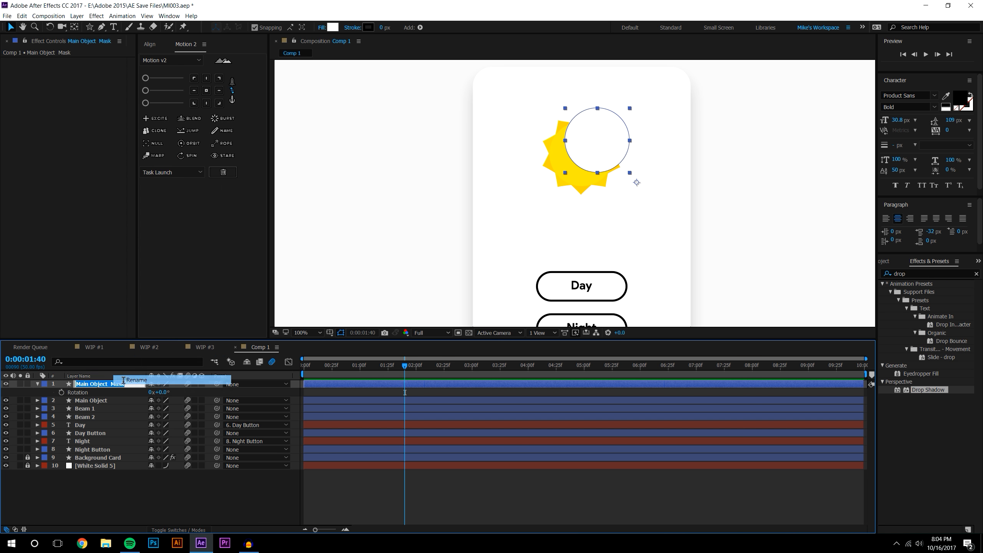
click(111, 384)
click(161, 492)
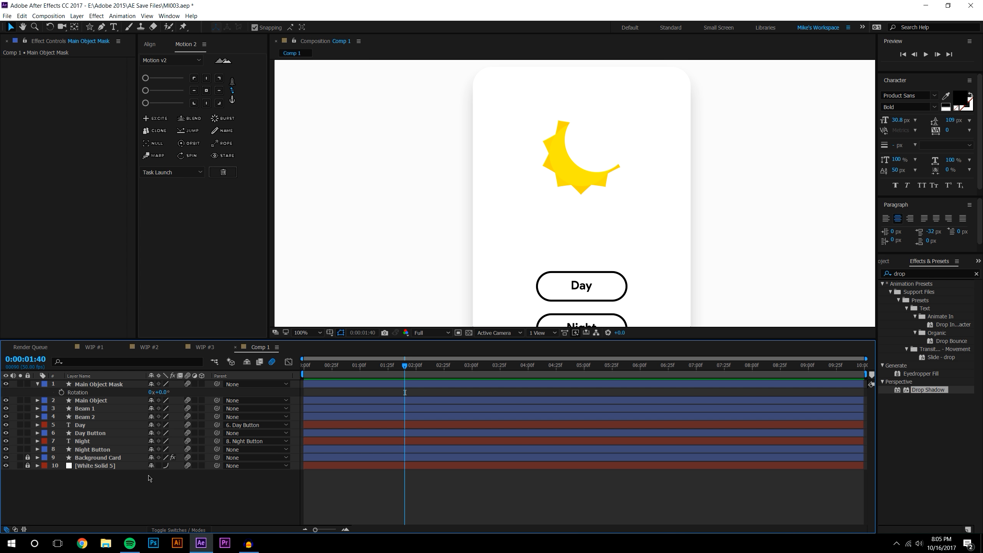
click(37, 384)
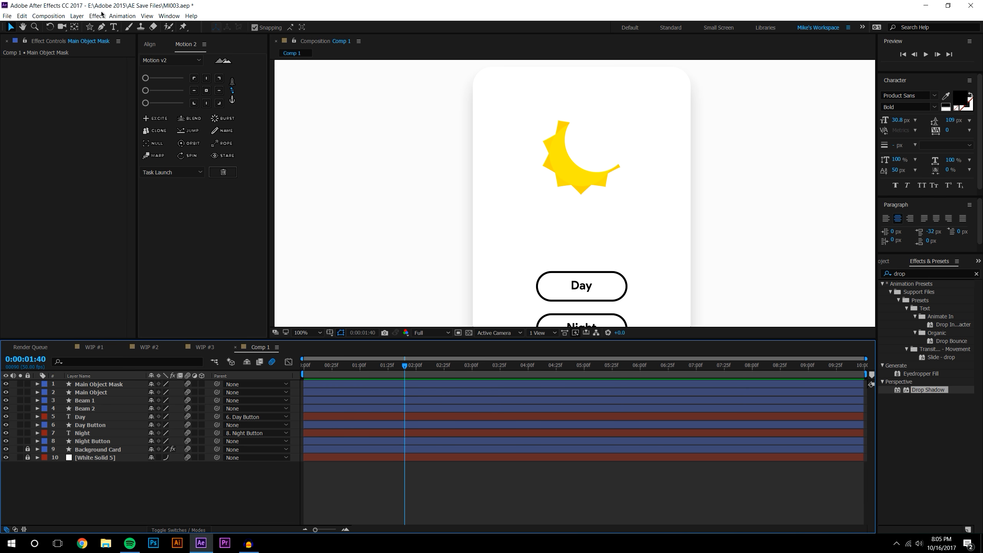
Add a null object to the composition
click(77, 16)
mouse_move(217, 26)
click(261, 63)
Try parenting the mask, Main Object and both beam layers to the null, move it, and undo both changes
click(99, 393)
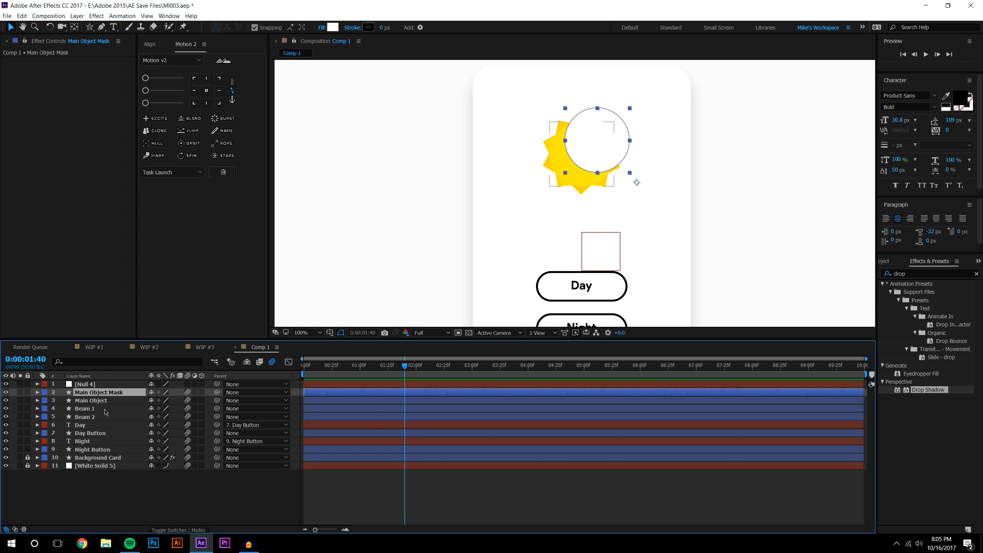
shift+click(104, 420)
drag(217, 392, 96, 383)
click(135, 497)
click(128, 384)
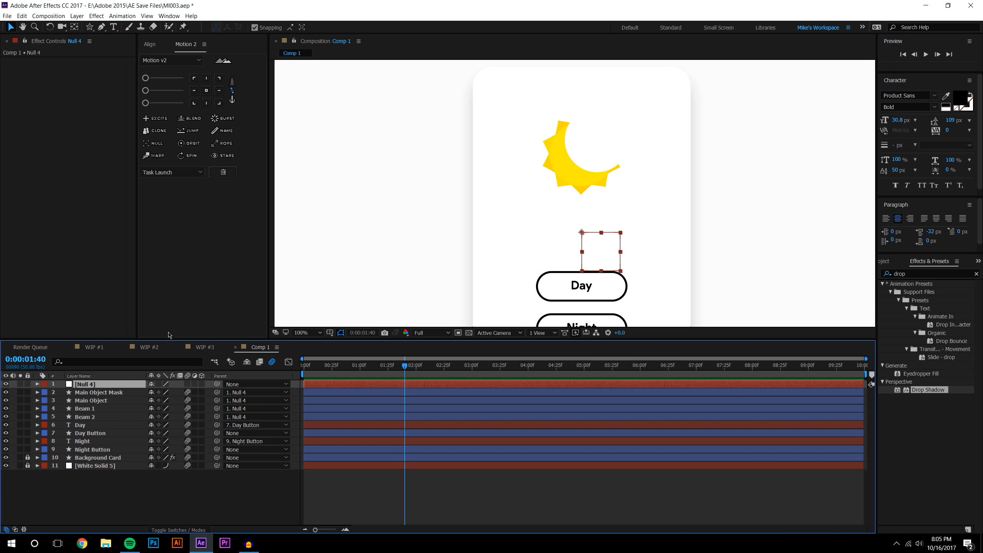
mouse_move(581, 234)
mouse_down()
mouse_move(575, 254)
mouse_move(574, 220)
mouse_up()
key(ctrl+z)
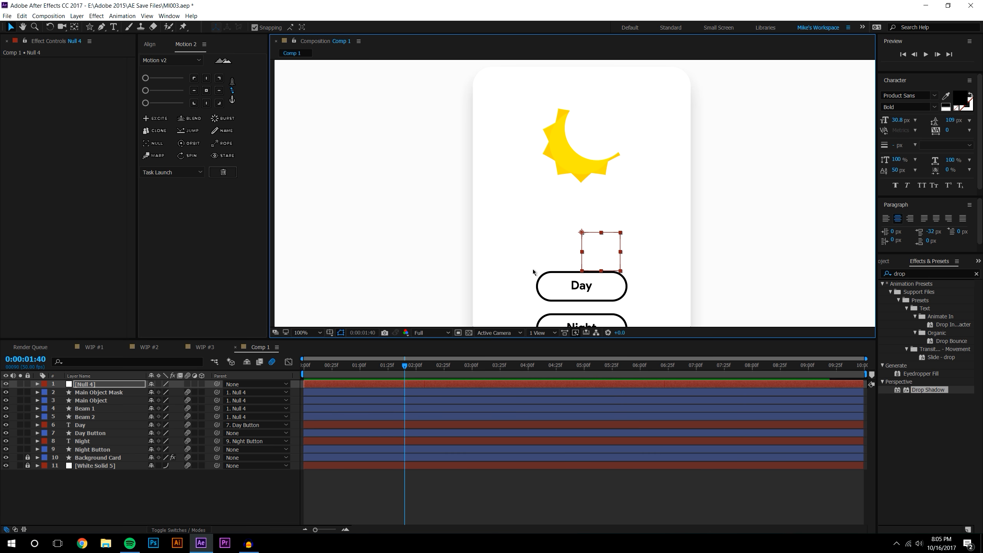
key(ctrl+z)
click(179, 503)
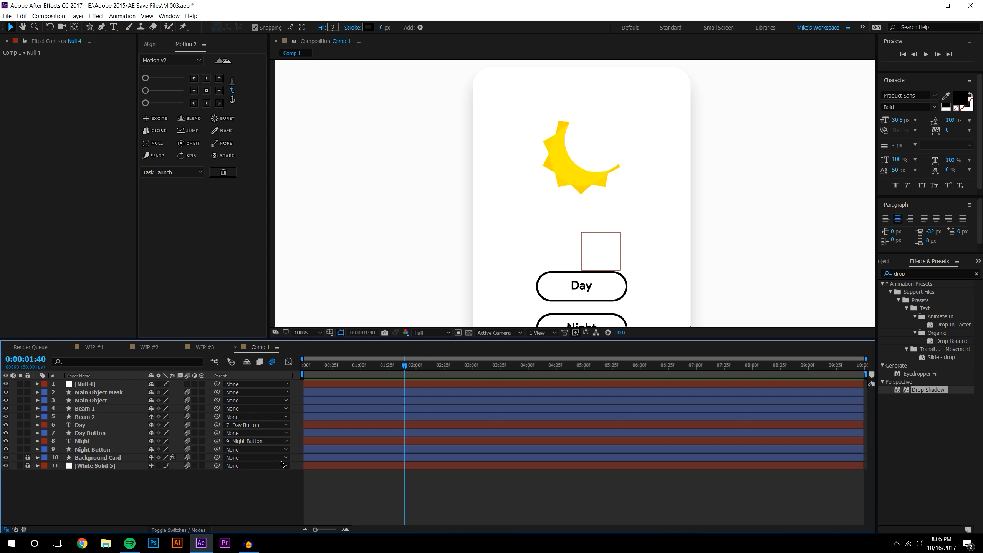
Place the null at the sun's center and parent Main Object Mask, Main Object, Beam 1 and Beam 2 to it
drag(584, 235, 581, 152)
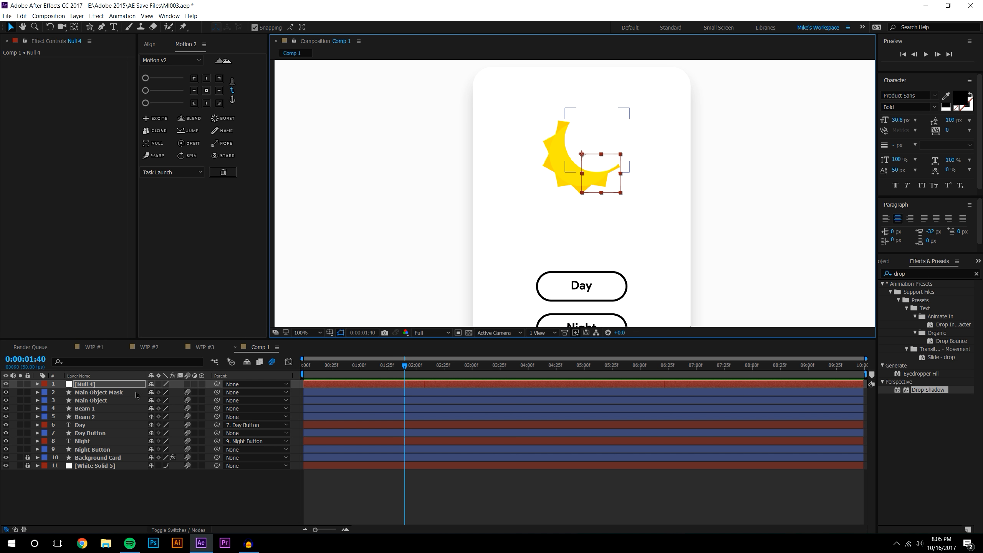
click(101, 393)
shift+click(86, 417)
drag(216, 393, 89, 384)
click(319, 313)
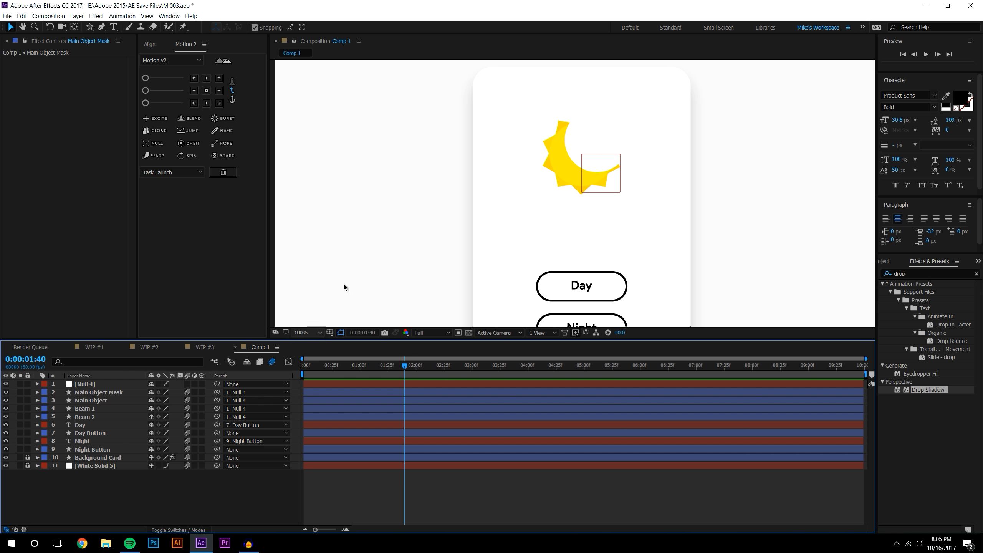
Set a Rotation keyframe of 0° on Main Object Mask at 0:00:01:40
click(88, 393)
key(r)
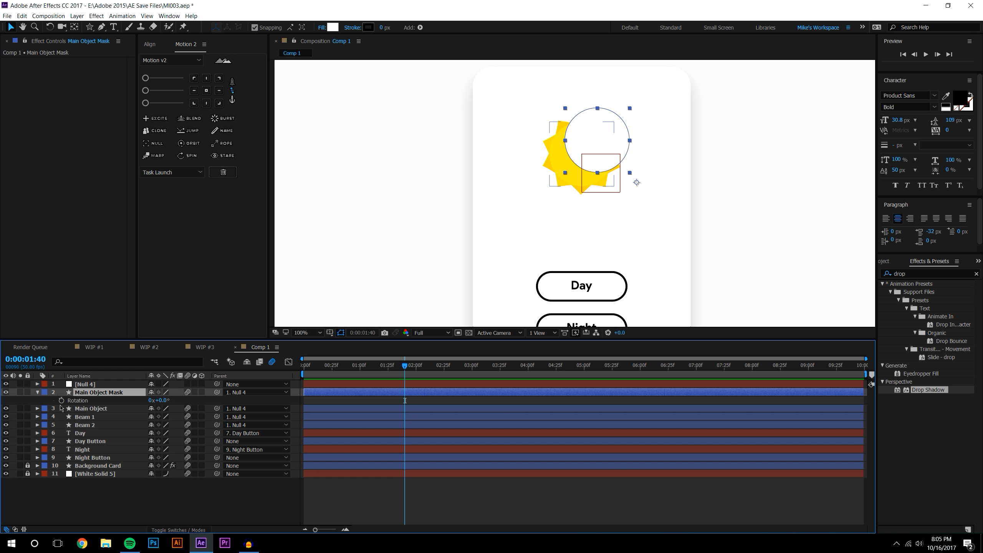
click(61, 401)
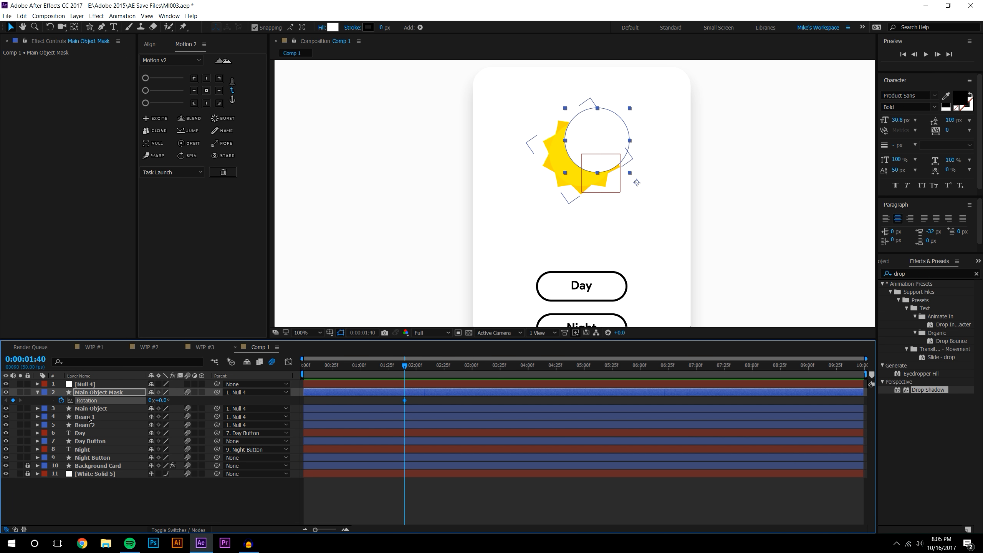
Set 100% Scale keyframes on Beam 1 and Beam 2 at 0:00:01:40
click(90, 417)
shift+click(92, 425)
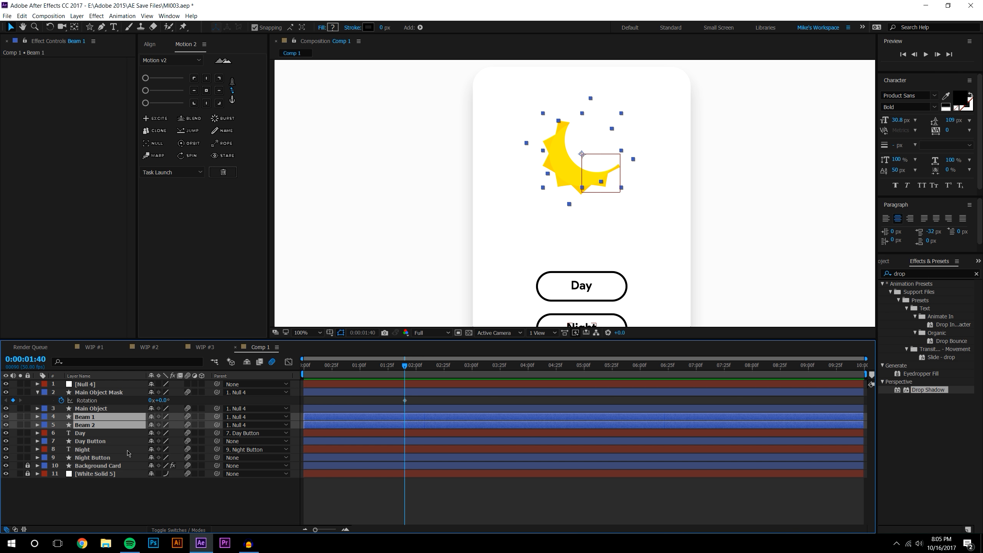
key(s)
click(61, 425)
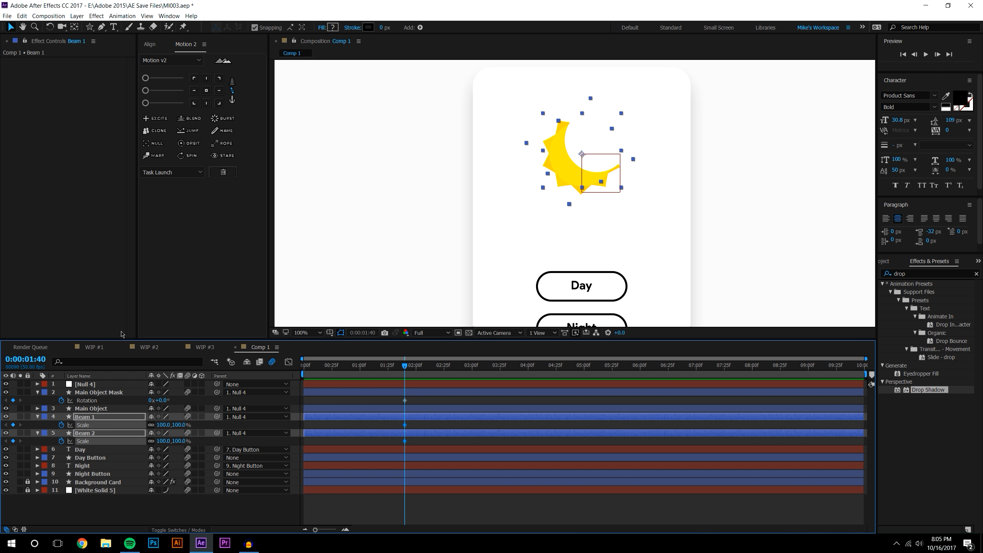
Enlarge the timeline and set an Outer Radius keyframe on Beam 1's polystar path at 0:00:01:40
drag(115, 338, 114, 247)
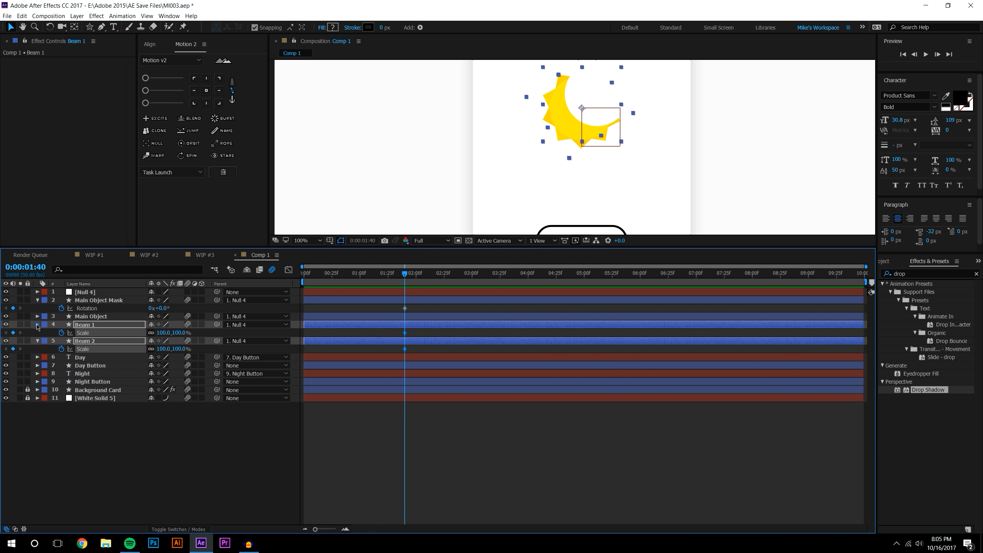
click(37, 325)
click(46, 333)
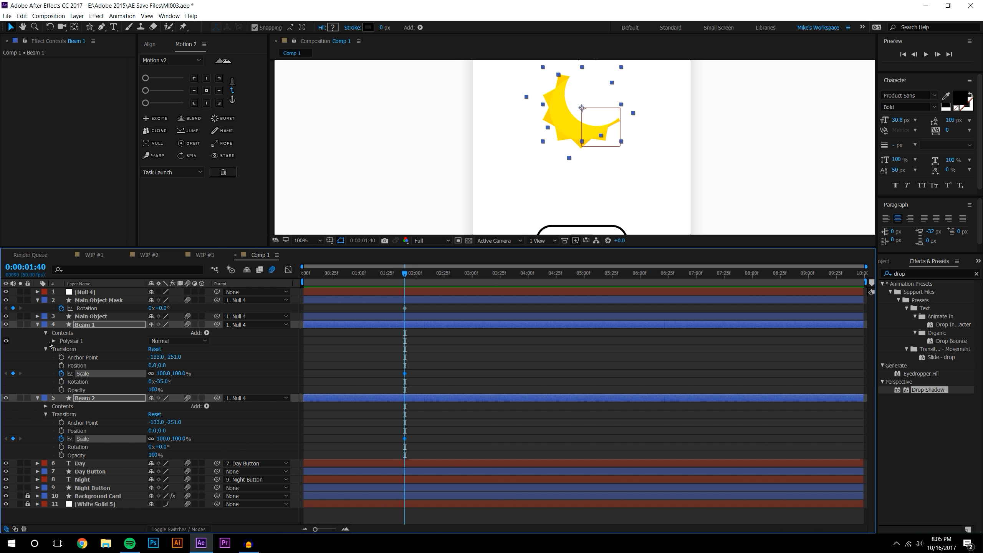
click(54, 340)
click(61, 350)
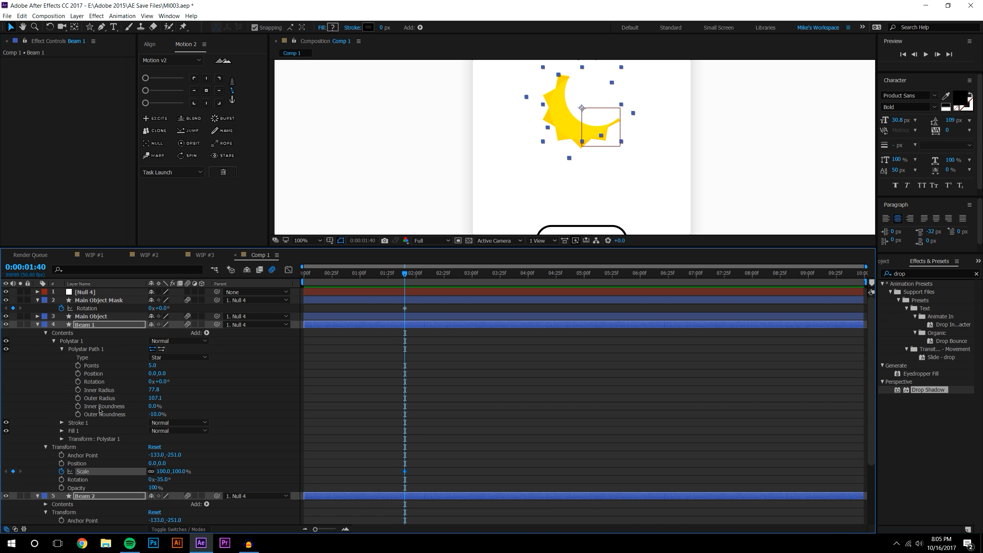
click(79, 399)
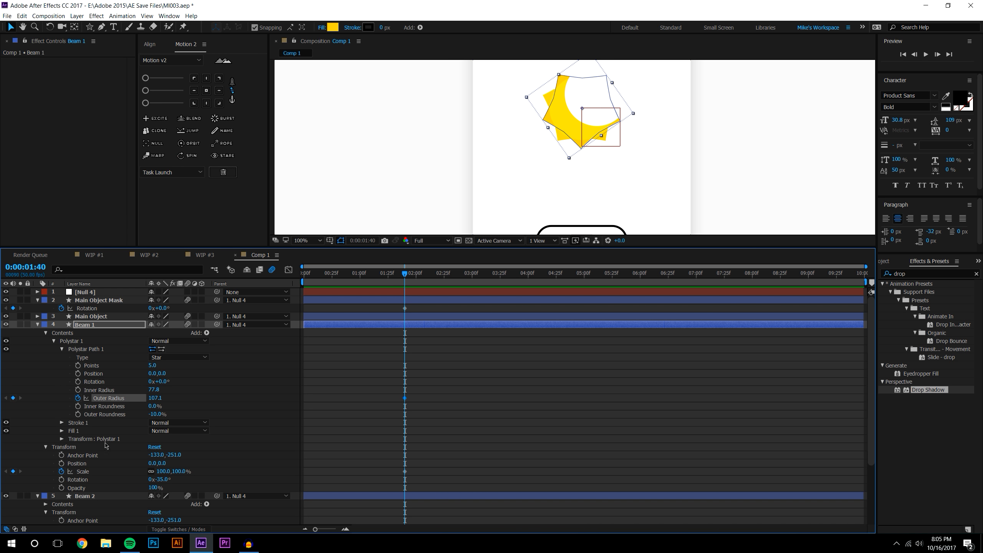
scroll(70, 447, down, 2)
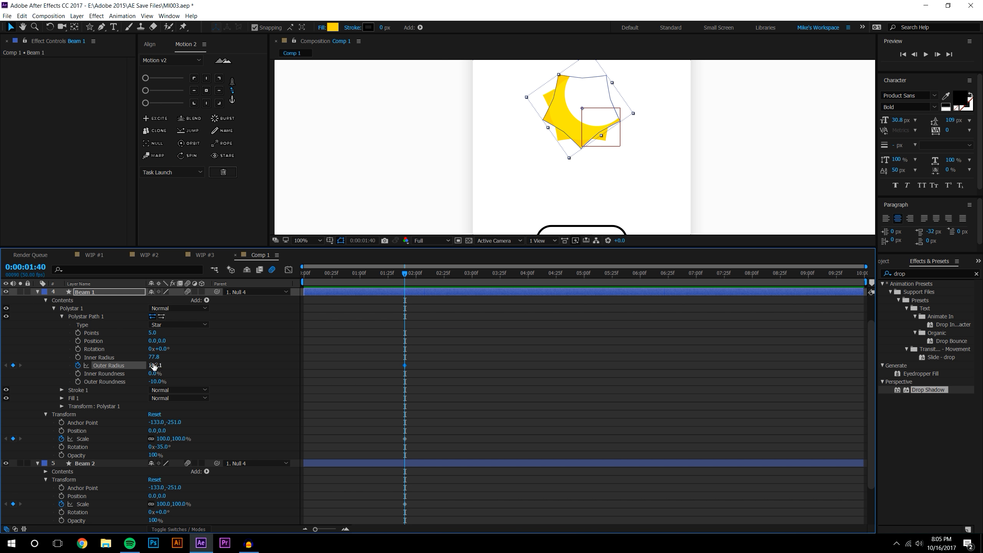
mouse_move(154, 365)
mouse_down()
mouse_move(161, 358)
mouse_move(127, 361)
mouse_move(181, 359)
mouse_move(130, 370)
mouse_move(158, 376)
mouse_up()
Set an Outer Radius keyframe on Beam 2's polystar path at 0:00:01:40
scroll(49, 450, down, 2)
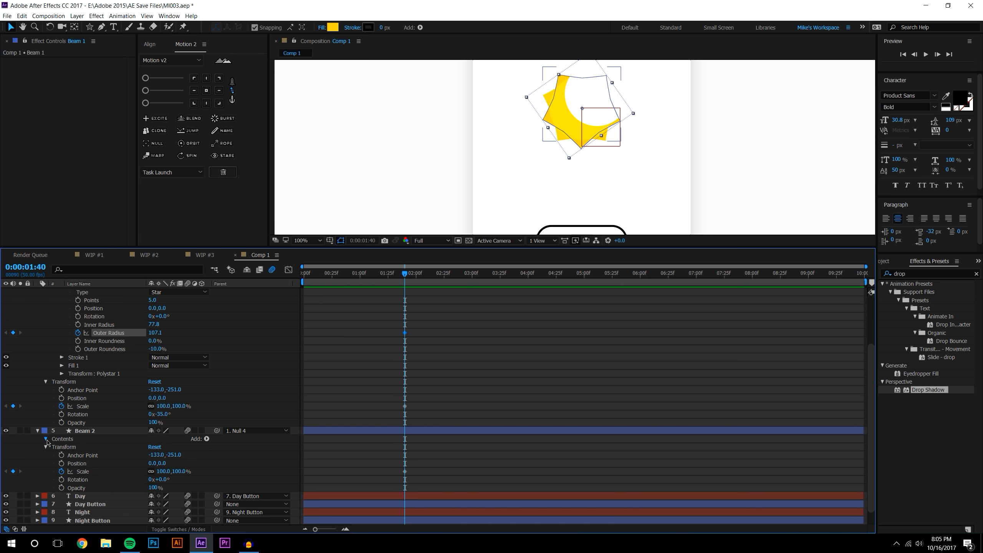
click(45, 439)
click(54, 447)
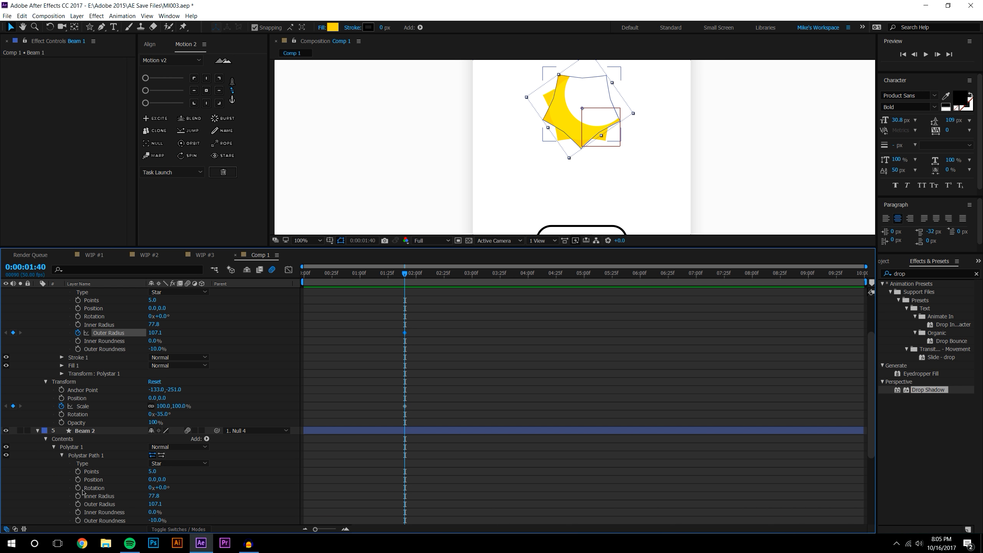
click(86, 430)
scroll(85, 387, up, 3)
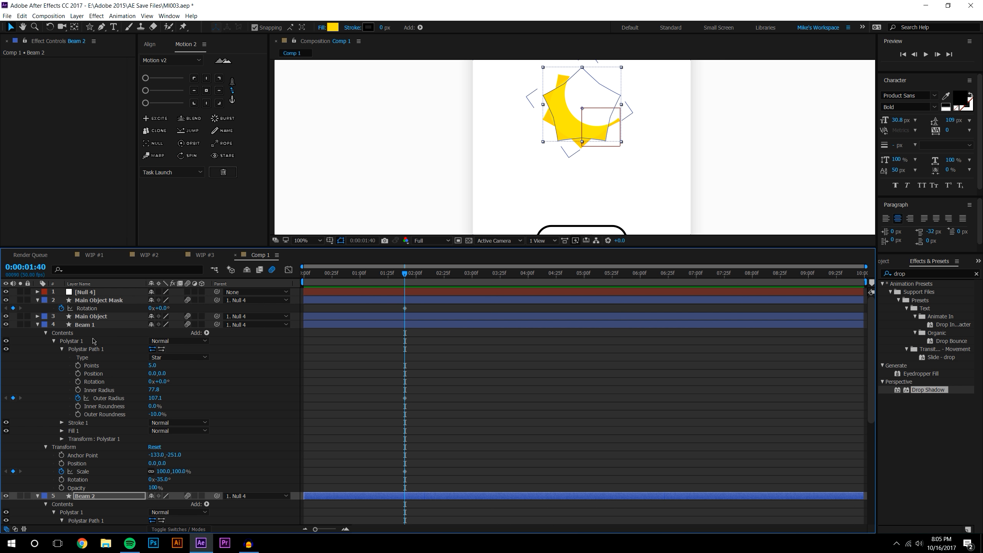
Reveal only the keyframed properties of the layers from Main Object Mask through Beam 2, and clear the selection
shift+click(104, 300)
key(u)
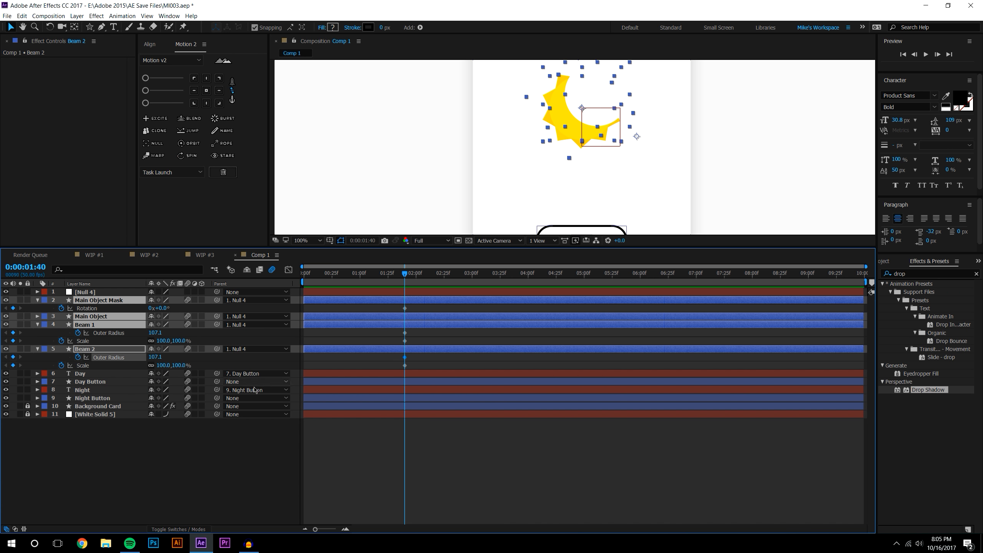
click(441, 459)
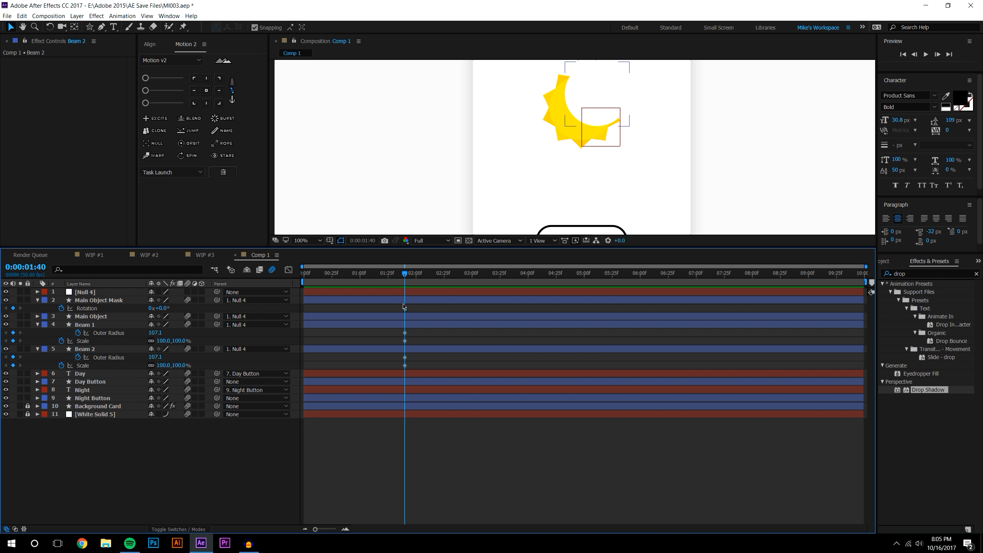
Move Main Object Mask's Rotation keyframe to 0:00:03:36 and set its Rotation to 60.8° at 0:00:01:40
drag(406, 309, 511, 309)
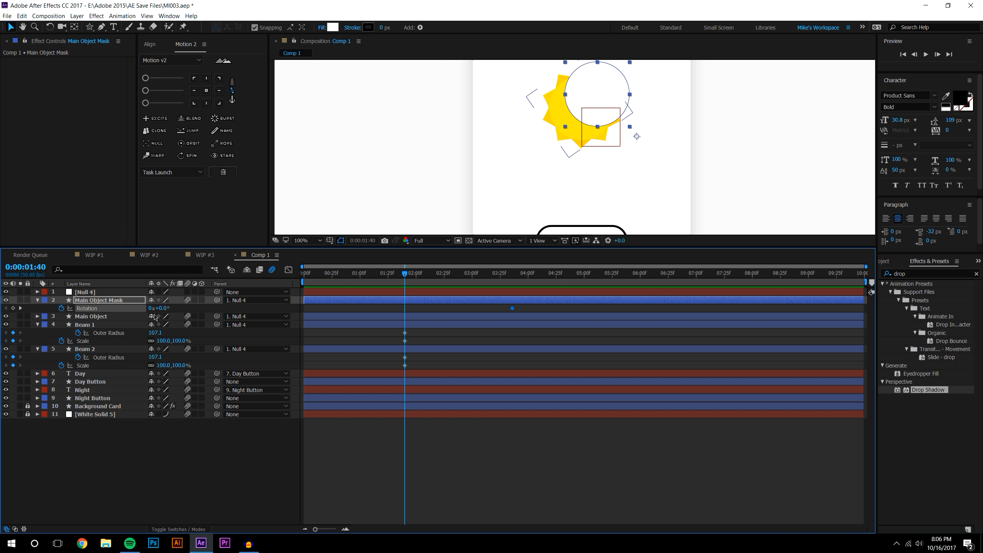
drag(163, 308, 460, 316)
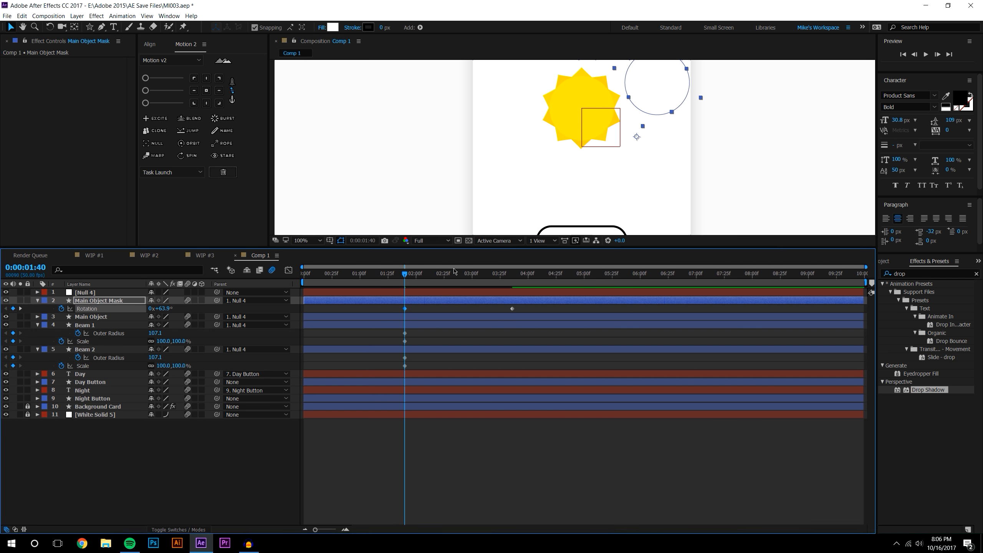
drag(453, 248, 450, 321)
drag(158, 378, 150, 376)
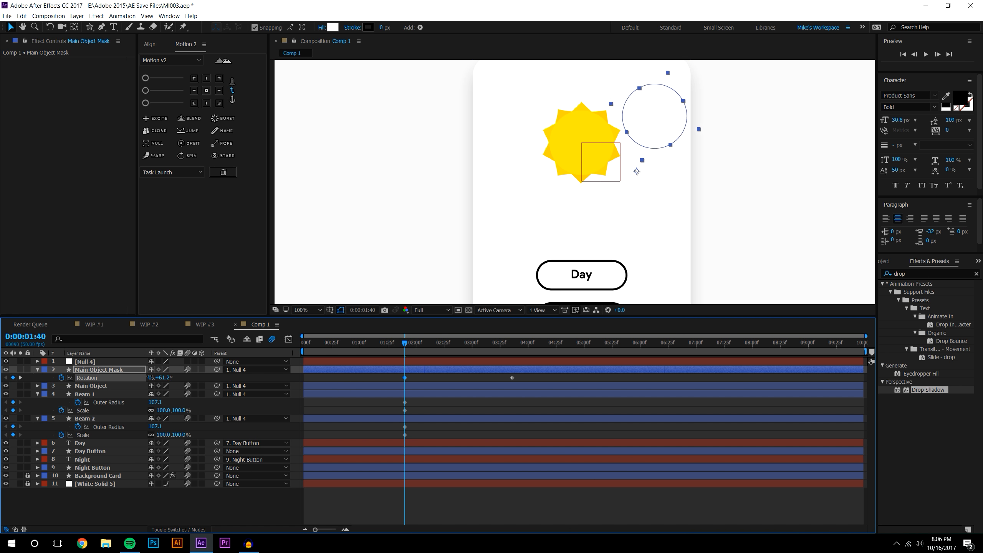
click(441, 511)
Set the Outer Radius of Beam 1 and Beam 2 to about 75.1 at 0:00:03:36
key(k)
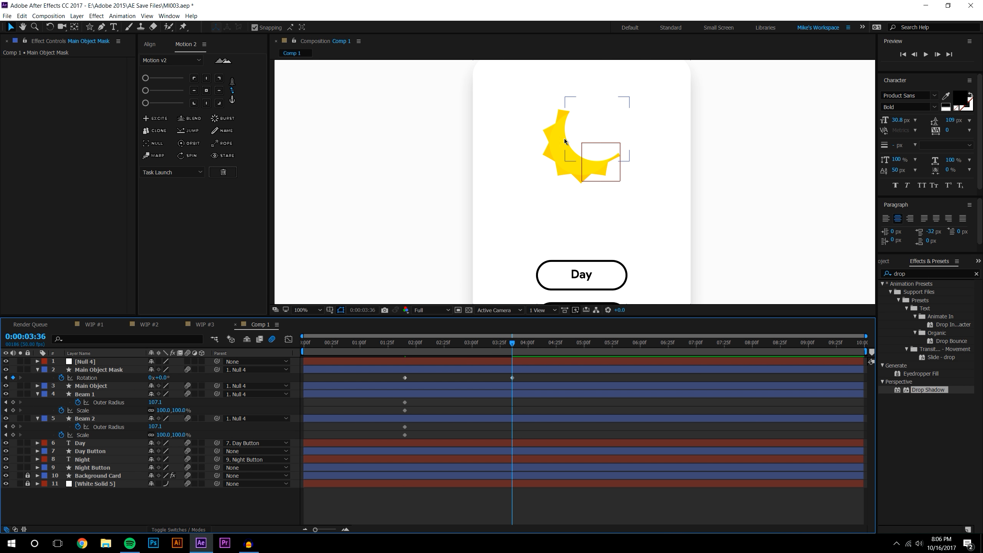
drag(155, 405, 138, 405)
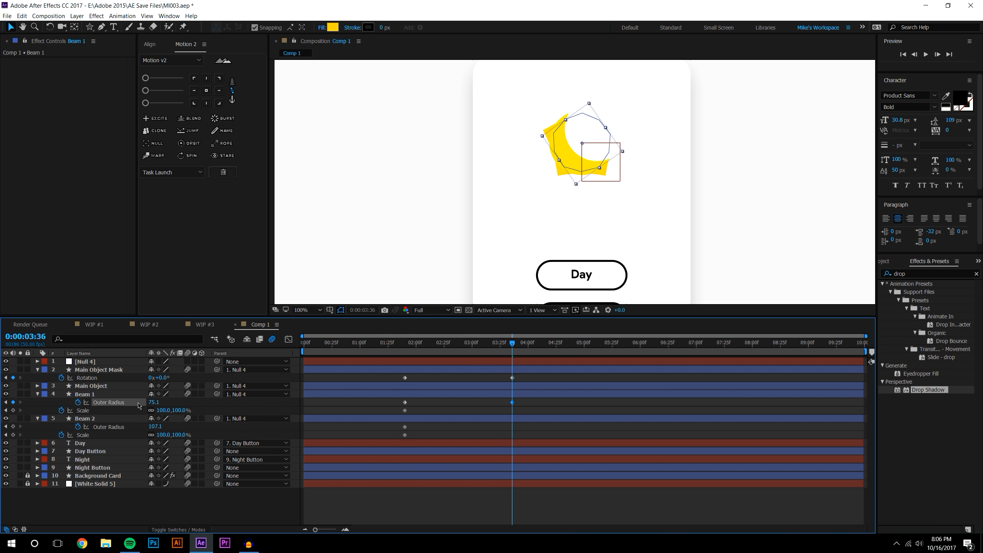
click(154, 403)
key(ctrl+c)
click(159, 427)
key(ctrl+v)
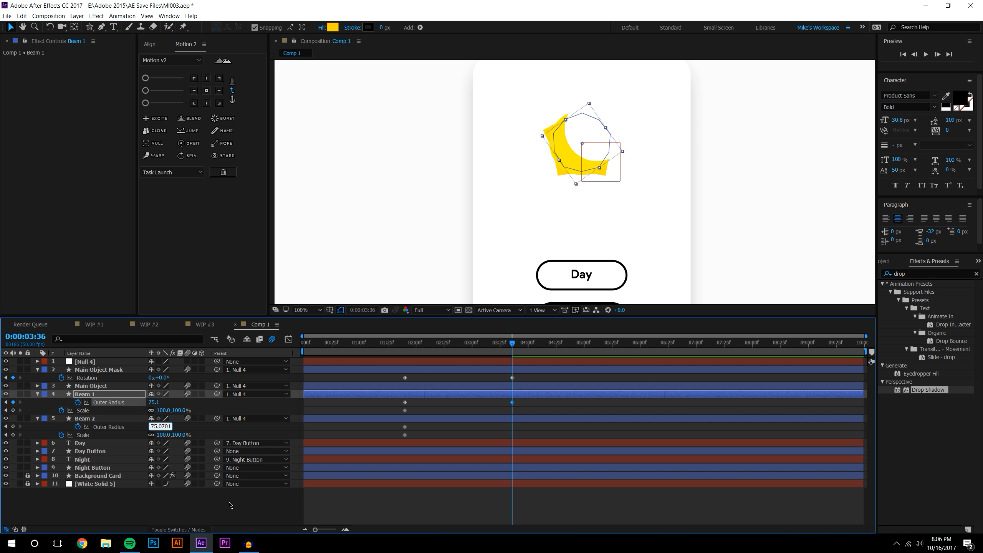
click(230, 505)
Set the Scale of Beam 1 and Beam 2 to 71% at 0:00:03:36
drag(178, 410, 174, 437)
key(ctrl+c)
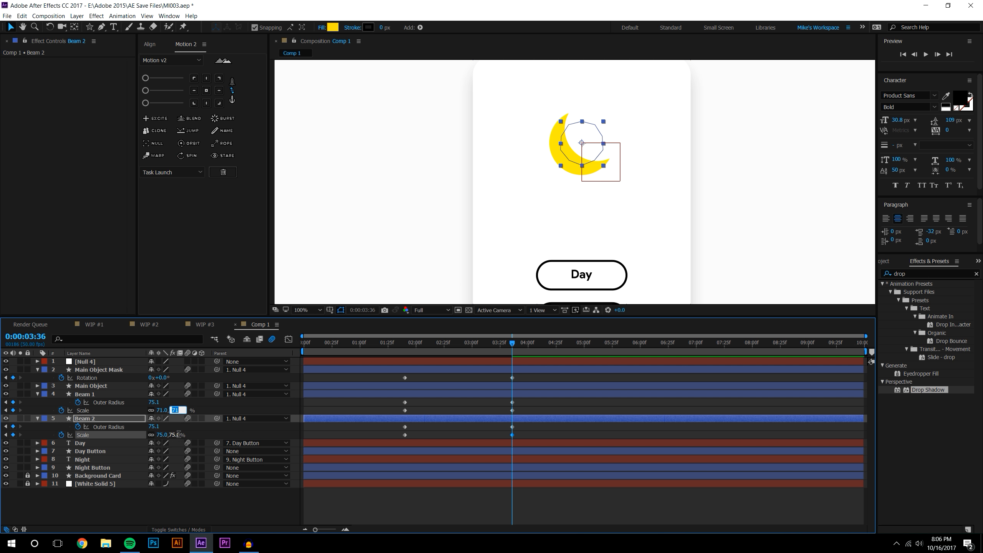
click(177, 434)
key(ctrl+v)
click(247, 516)
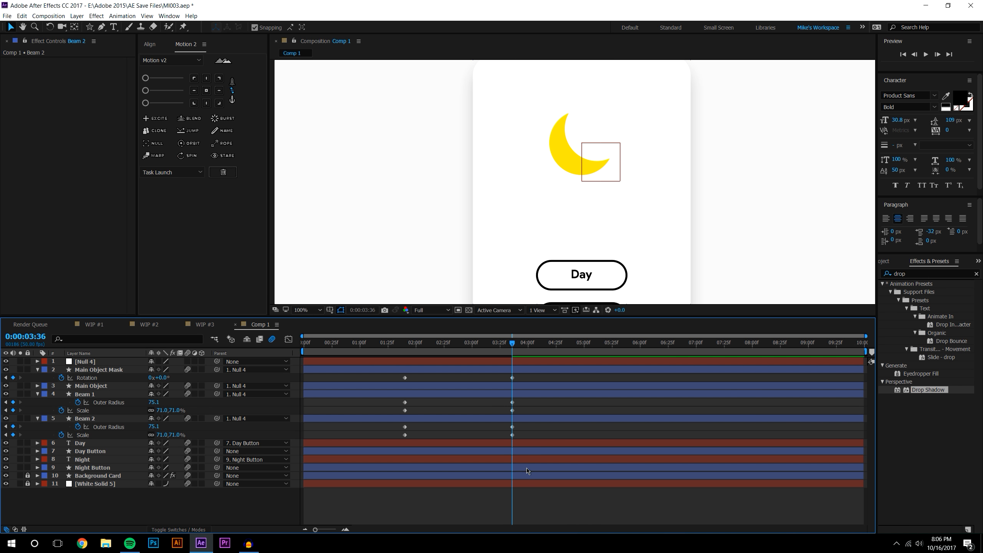
Play back the sun-to-moon transition from 0:00:01:38 and return the playhead to 0:00:01:16
click(403, 346)
click(927, 54)
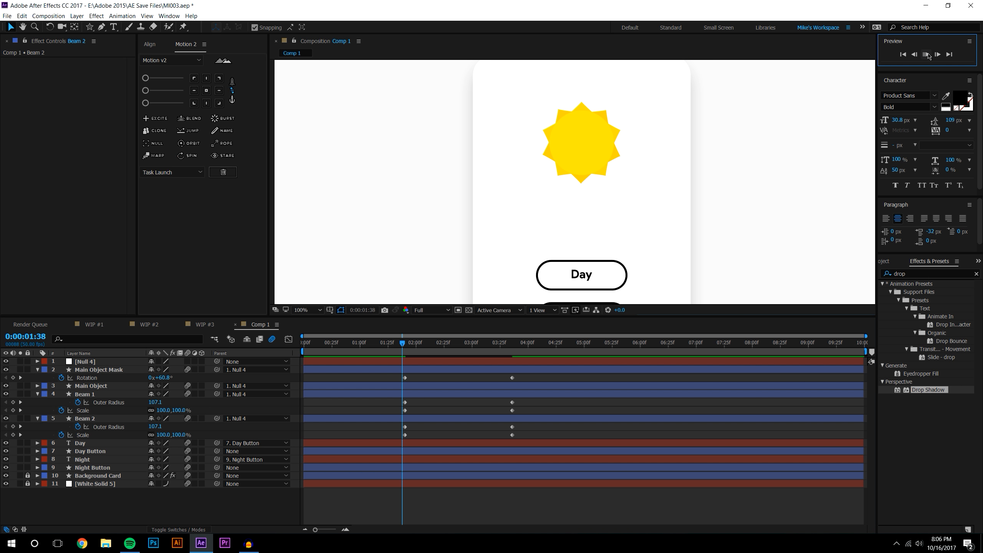
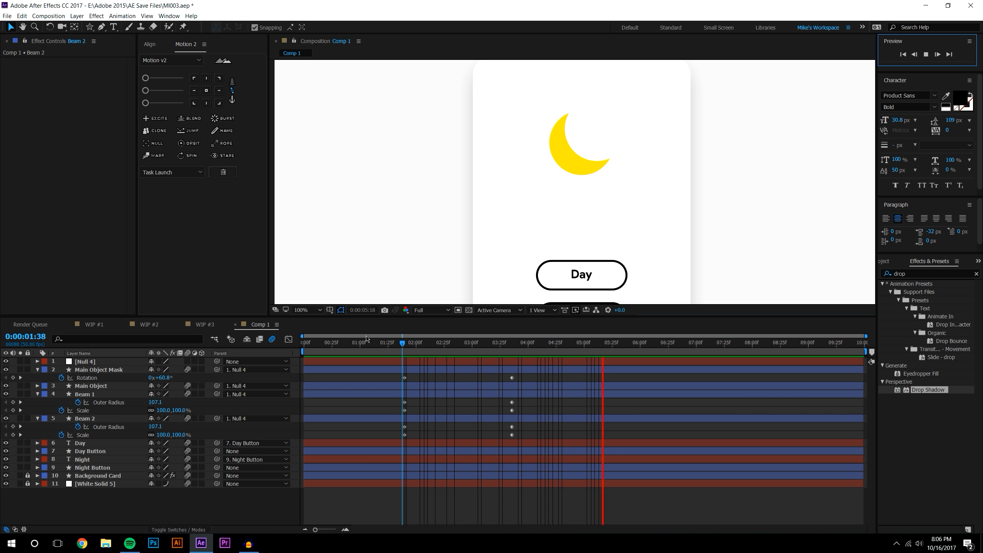
drag(431, 341, 378, 344)
Compare the fill colours of Beam 1 and Beam 2 without changing them
scroll(554, 160, up, 4)
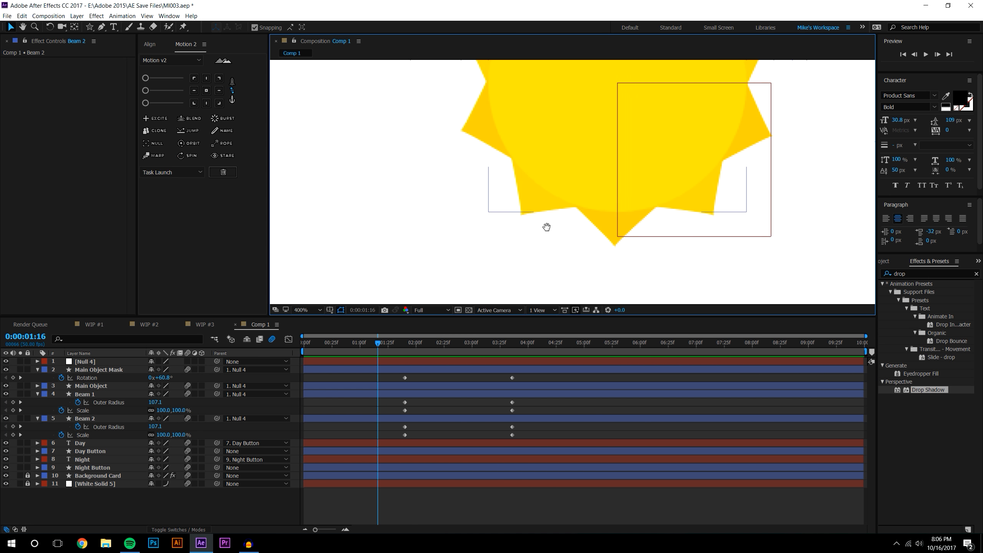
click(104, 395)
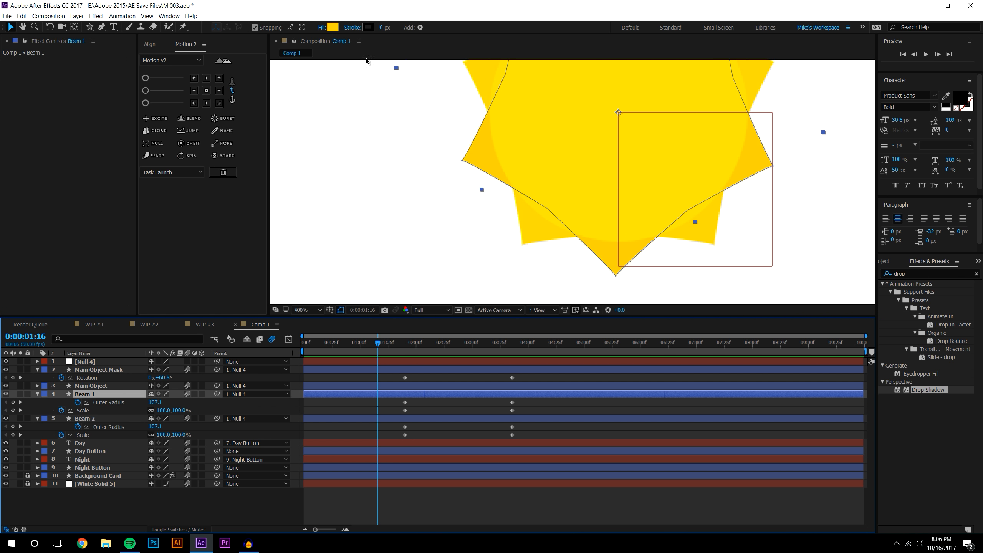
click(334, 29)
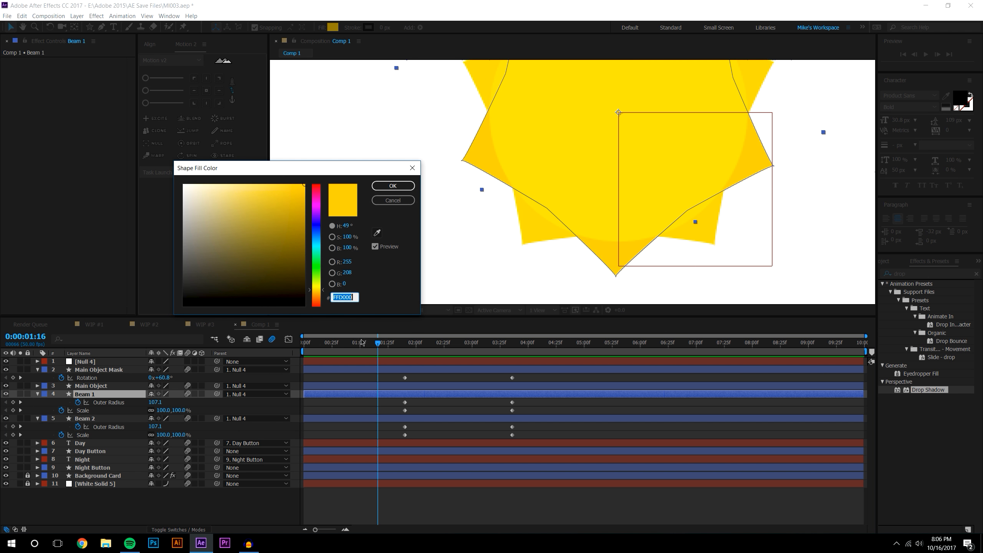
click(412, 168)
click(99, 419)
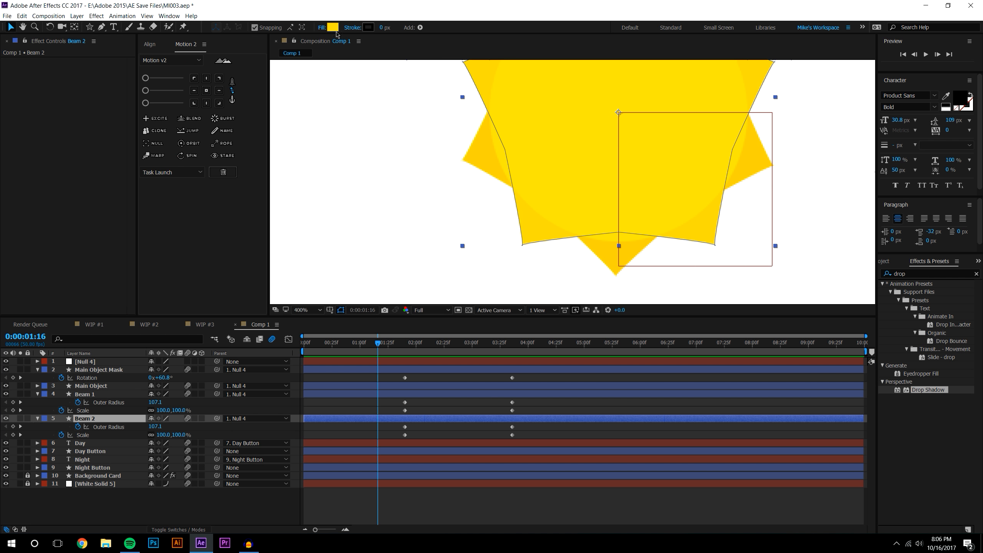
click(333, 28)
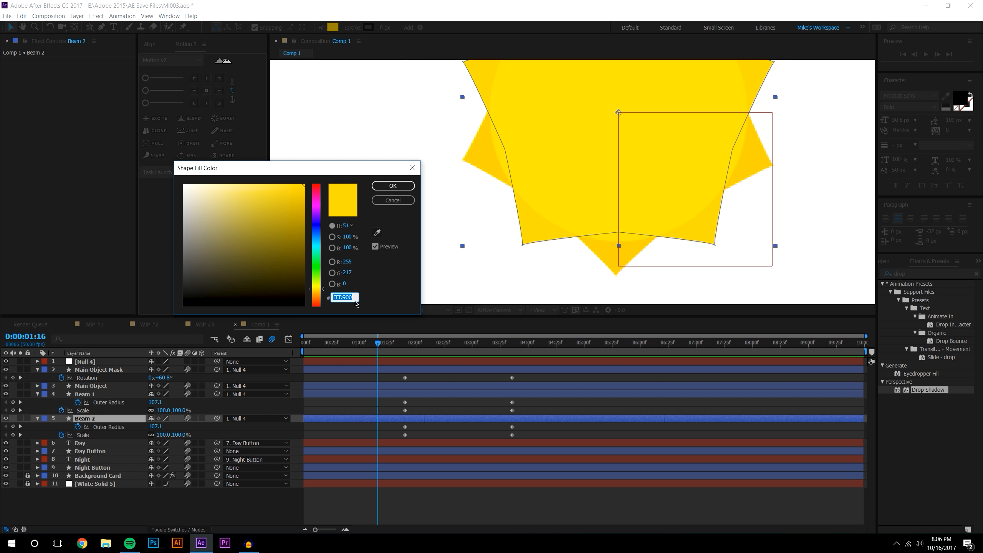
click(377, 294)
click(392, 200)
Change Beam 1's fill to the slightly more orange yellow FFC600
click(104, 392)
click(332, 28)
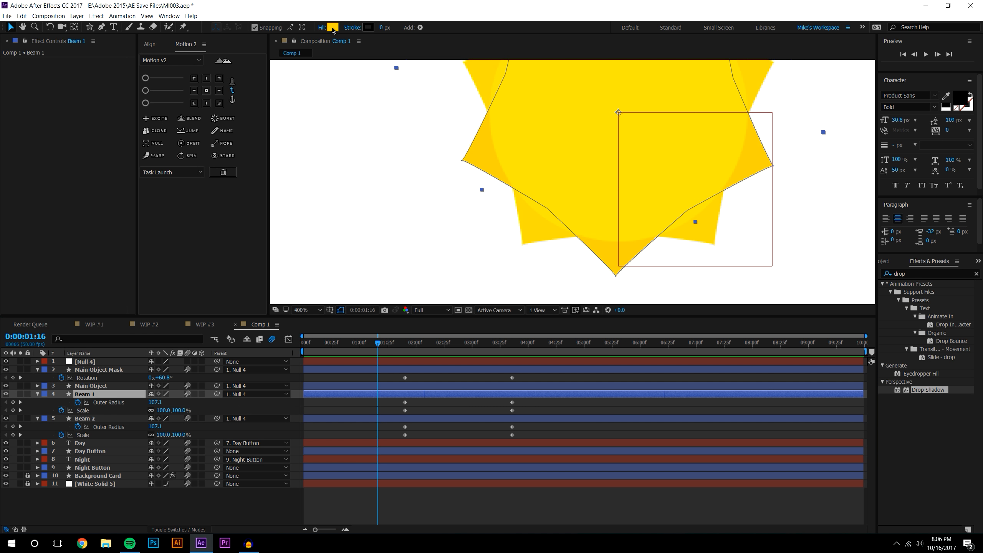
click(340, 296)
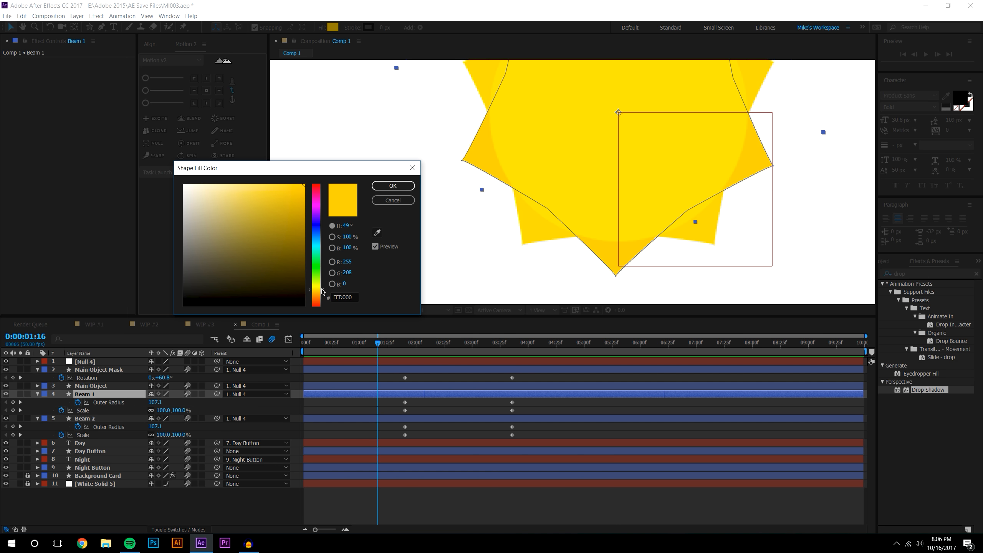
drag(324, 291, 323, 293)
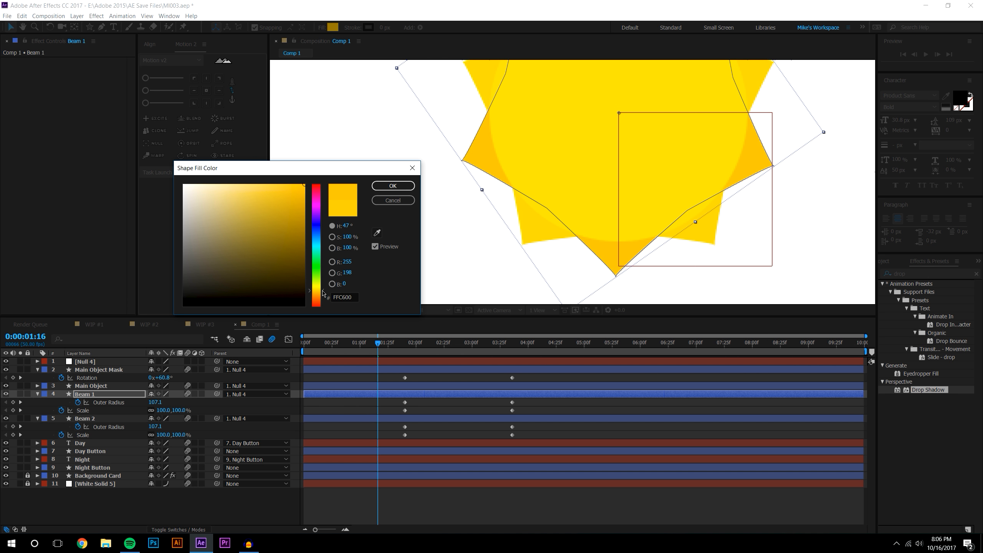
click(393, 186)
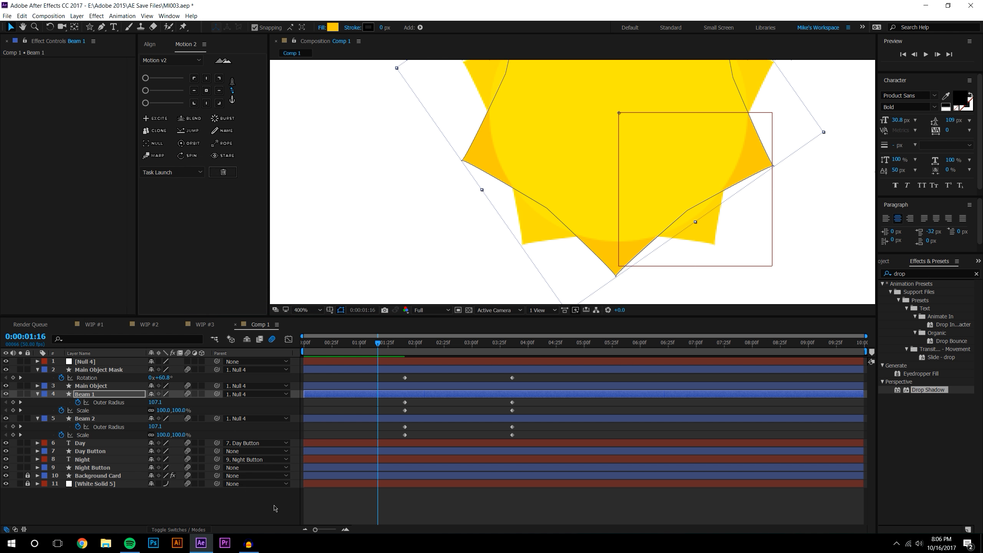
scroll(561, 170, down, 2)
scroll(571, 172, down, 1)
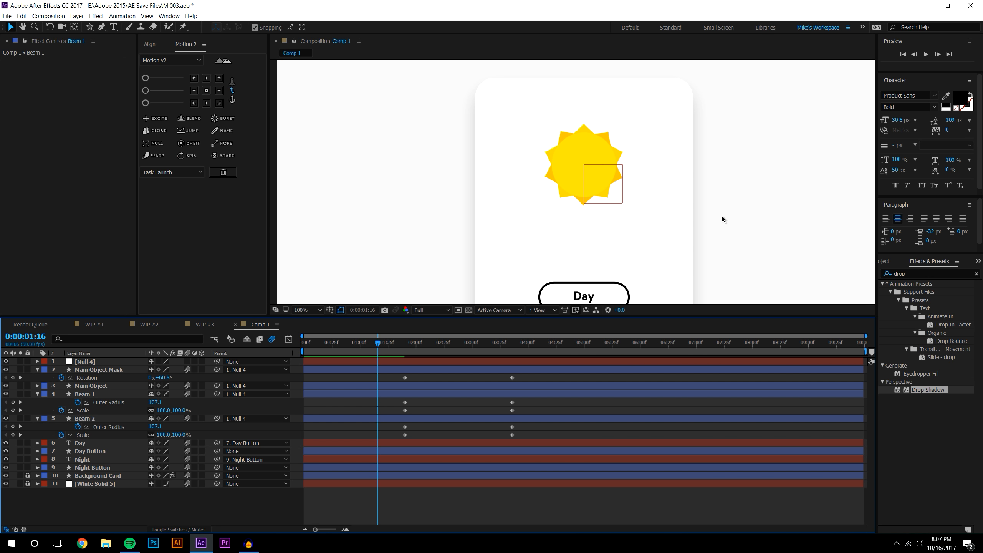
Apply Easy Ease In to Main Object Mask's Rotation keyframes and shape the speed graph into a sharp start with a long slowdown
key(period)
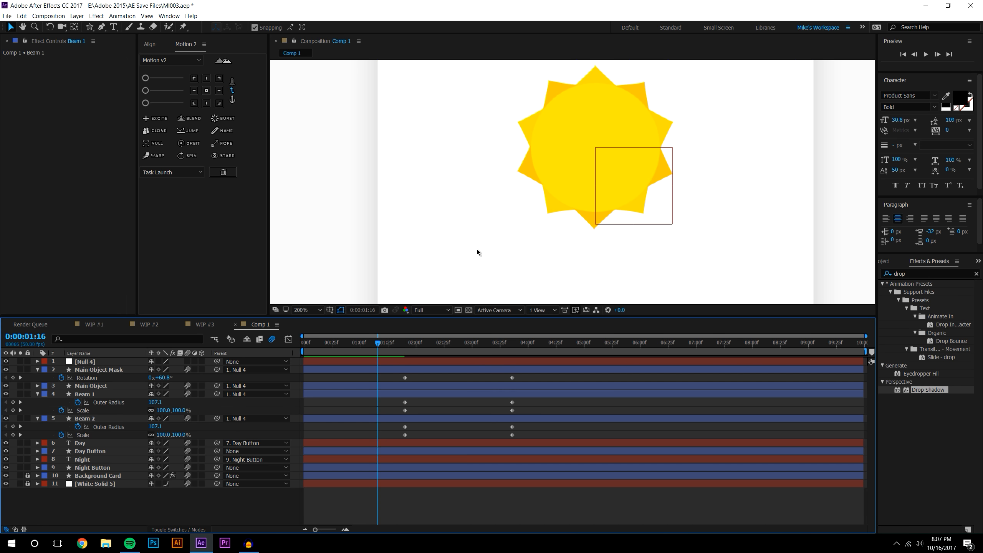
click(288, 340)
click(121, 370)
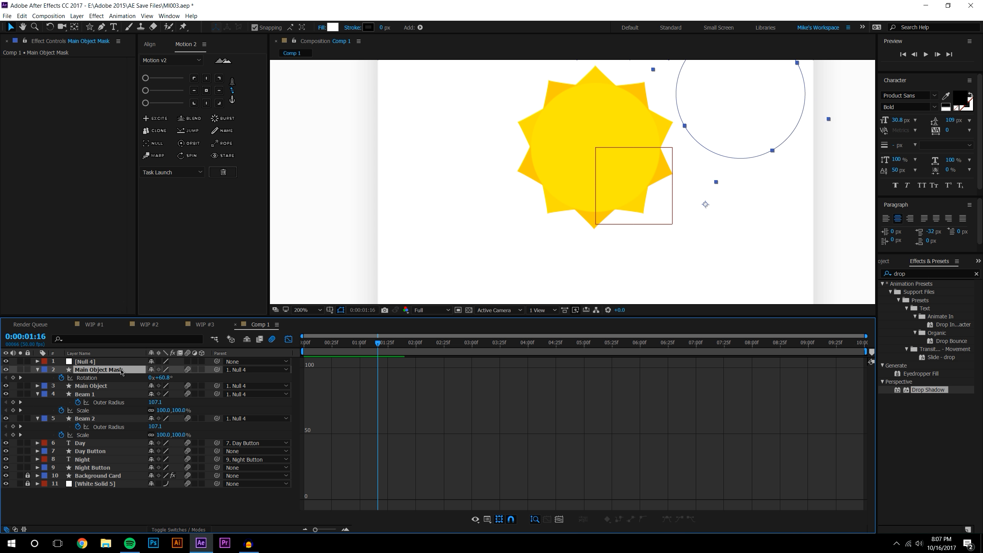
click(89, 378)
drag(393, 364, 527, 510)
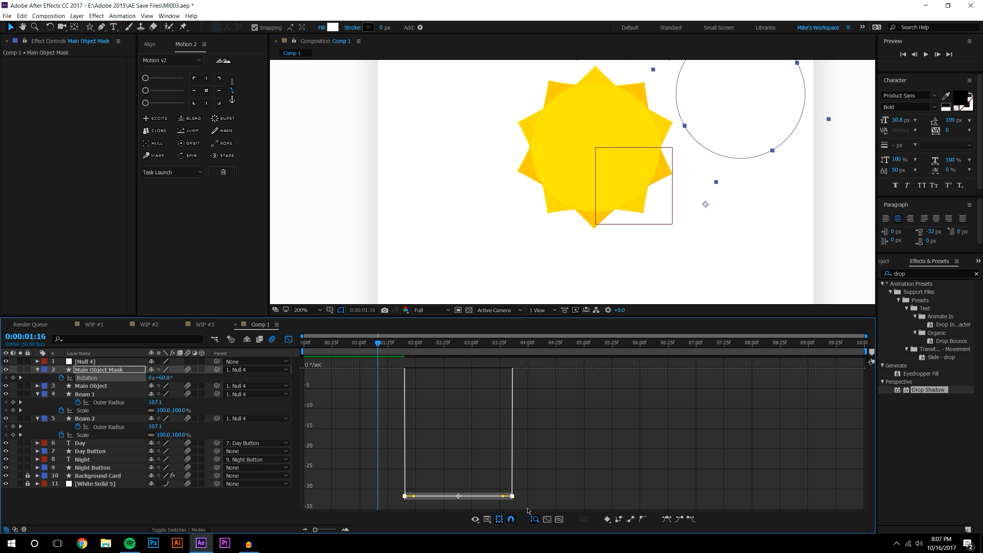
click(680, 520)
drag(413, 466, 406, 466)
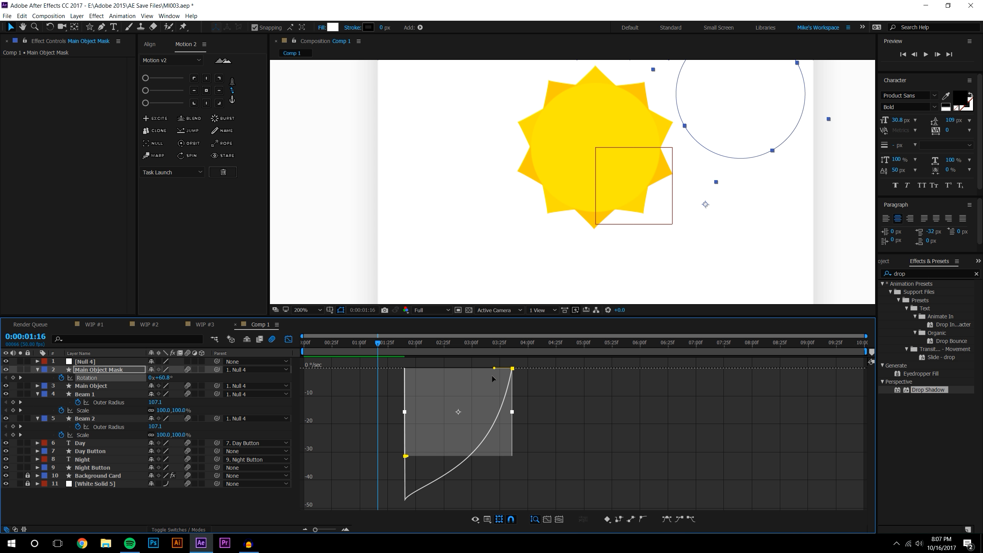
drag(494, 368, 411, 368)
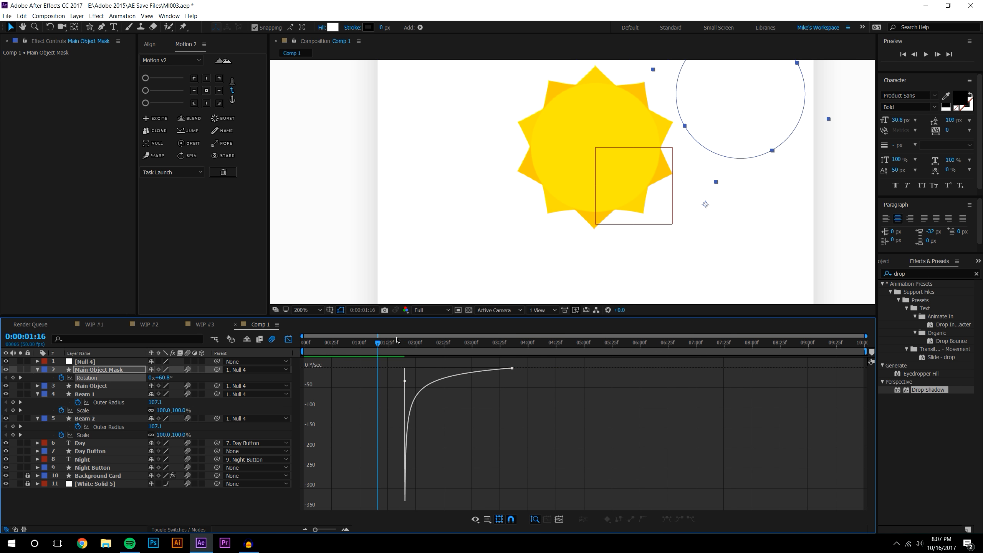
Preview the mask's eased rotation and scrub through the transition to 0:00:03:21
click(926, 55)
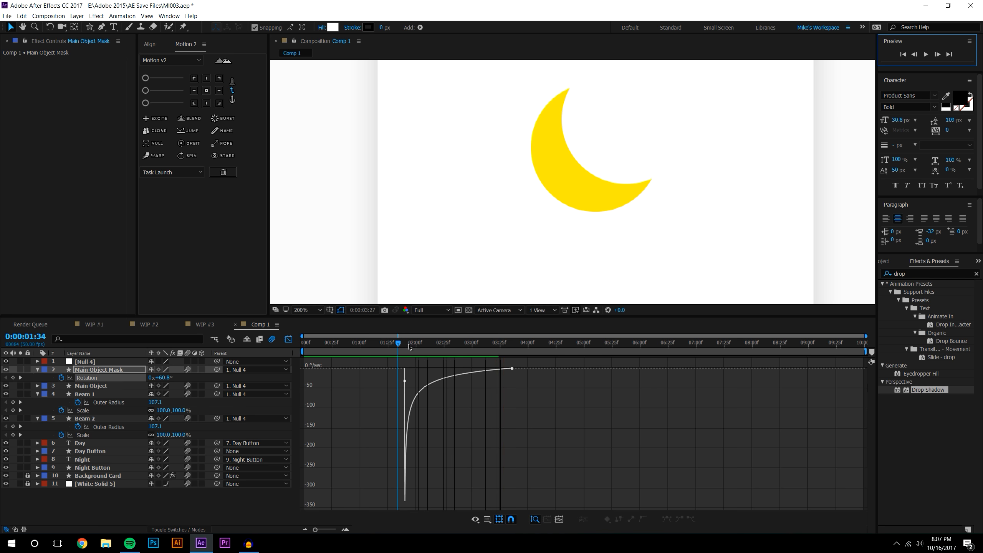
click(387, 350)
drag(386, 351, 495, 350)
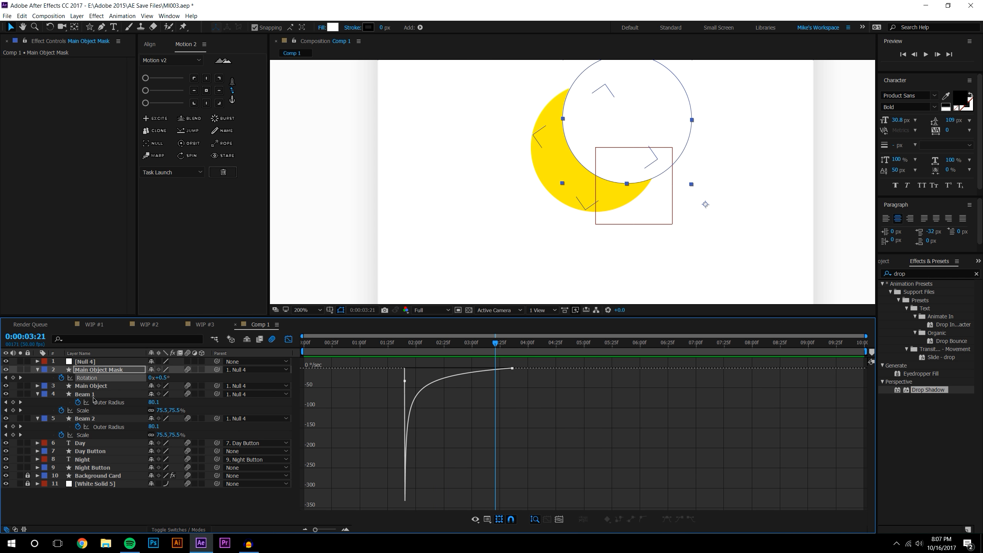
Apply Easy Ease In to Beam 1's Outer Radius keyframes and shape the speed graph into a sharp start with a long slowdown
click(108, 404)
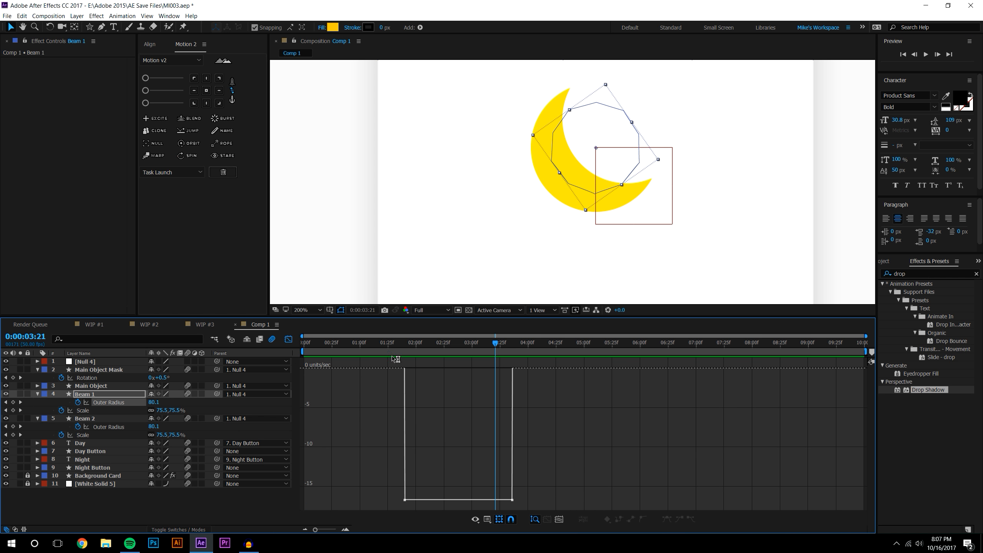
click(390, 343)
key(space)
key(space)
drag(384, 364, 527, 507)
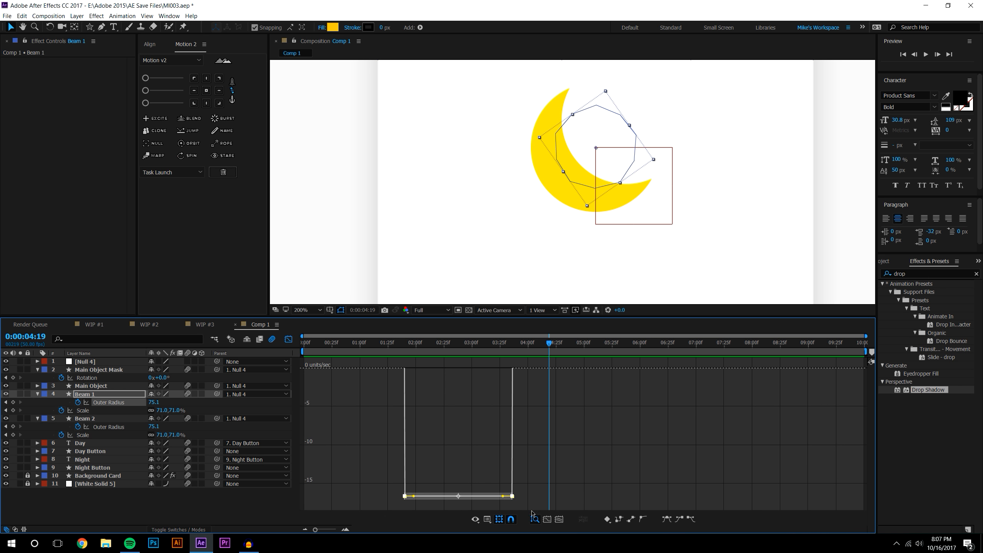
click(682, 520)
drag(413, 465, 401, 457)
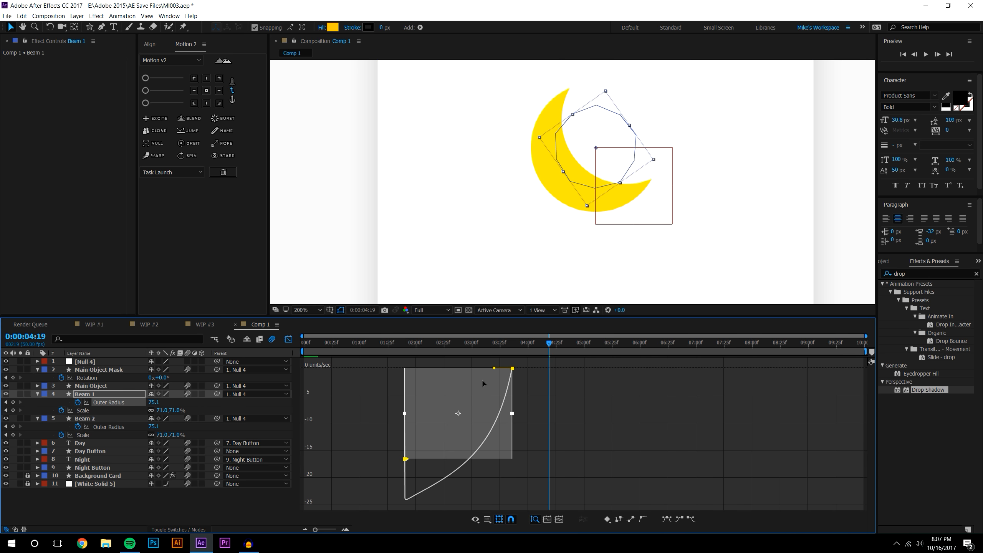
drag(495, 368, 422, 367)
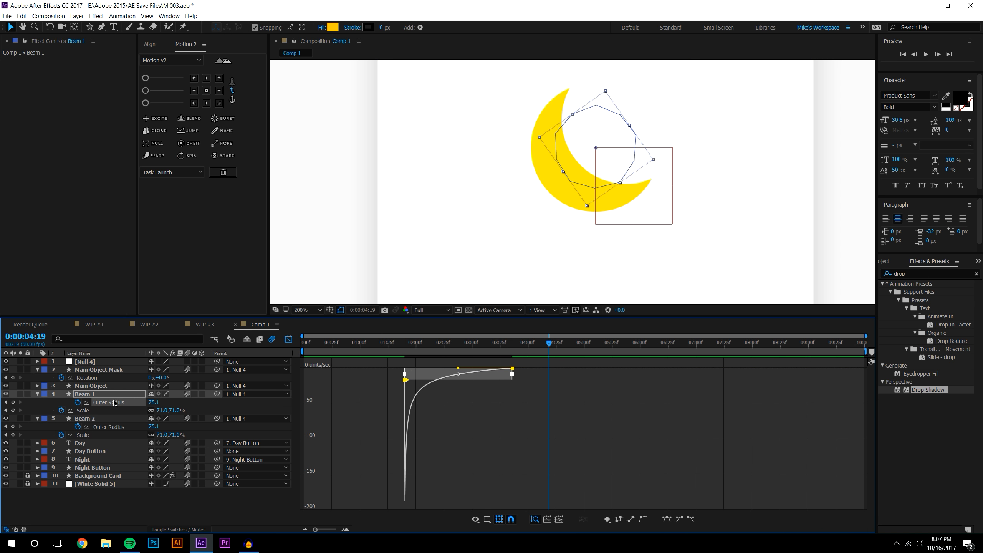
Apply Easy Ease In to Beam 1's Scale keyframes and shape the speed graph into a sharp start with a long slowdown
click(95, 411)
drag(395, 364, 523, 514)
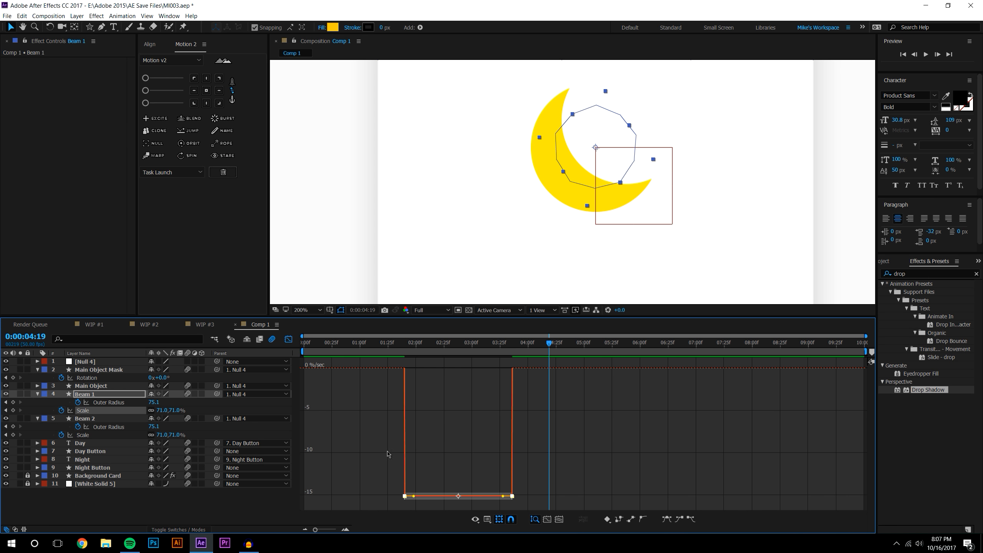
click(673, 520)
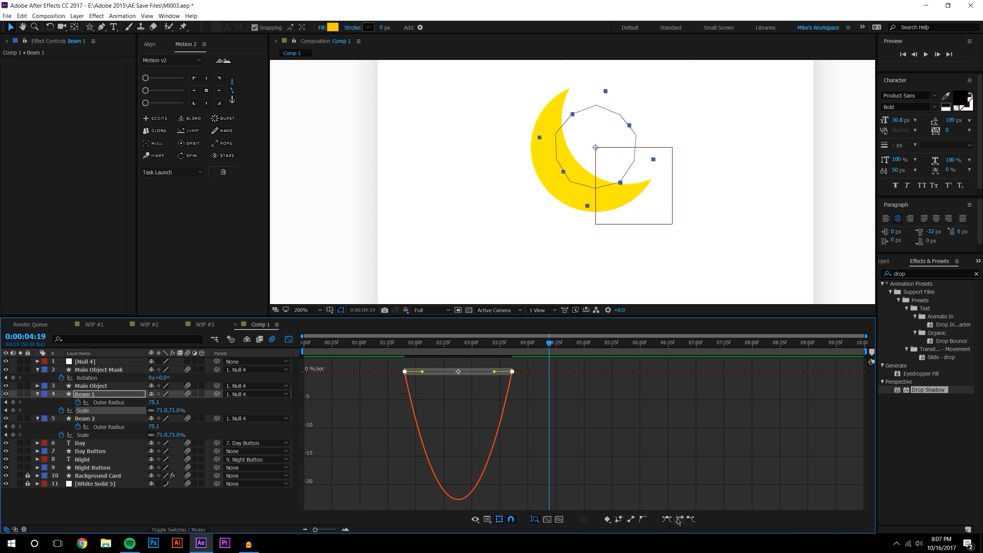
key(ctrl+z)
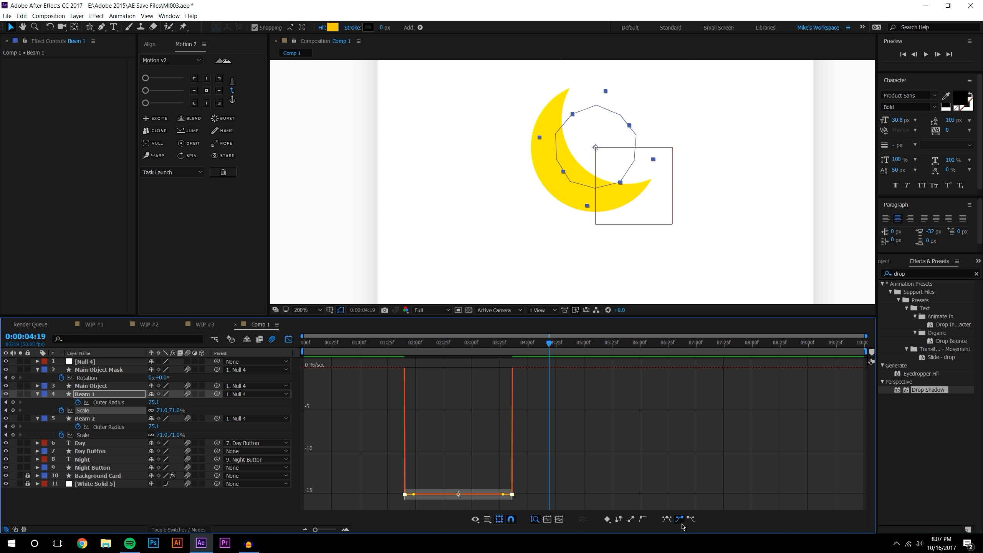
click(680, 519)
drag(414, 466, 405, 458)
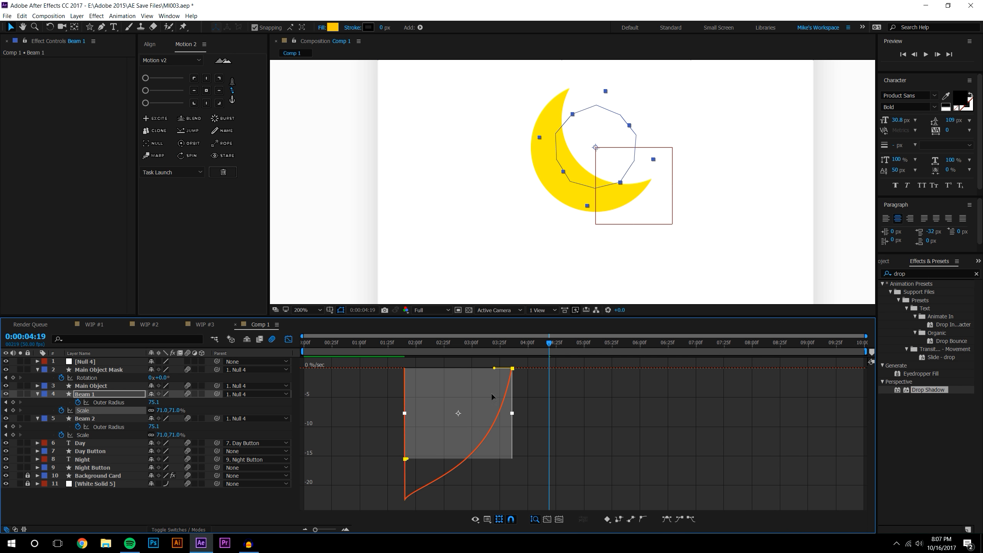
drag(495, 368, 458, 368)
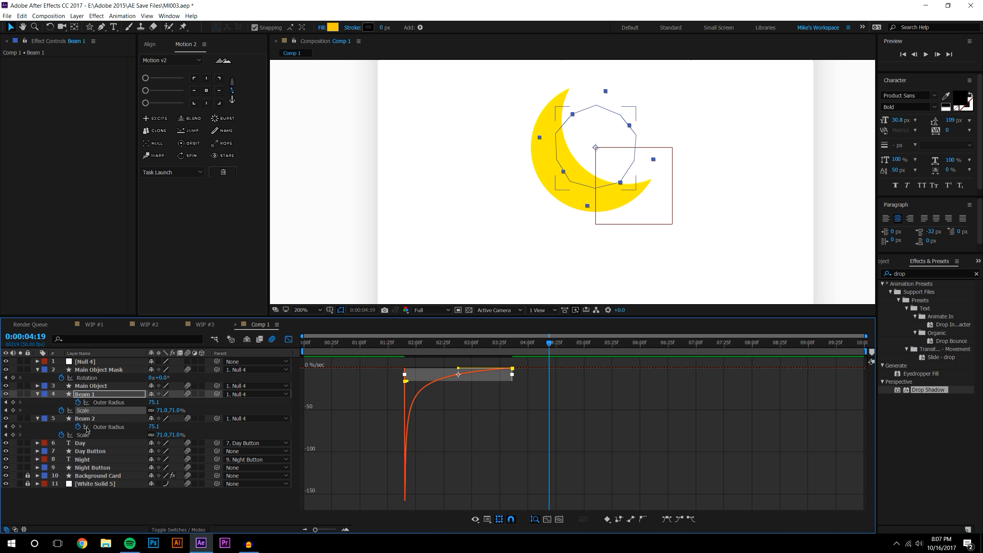
Apply Easy Ease In to Beam 2's Outer Radius keyframes and shape the speed graph into a sharp start with a long slowdown
click(99, 427)
drag(375, 367, 530, 510)
click(679, 520)
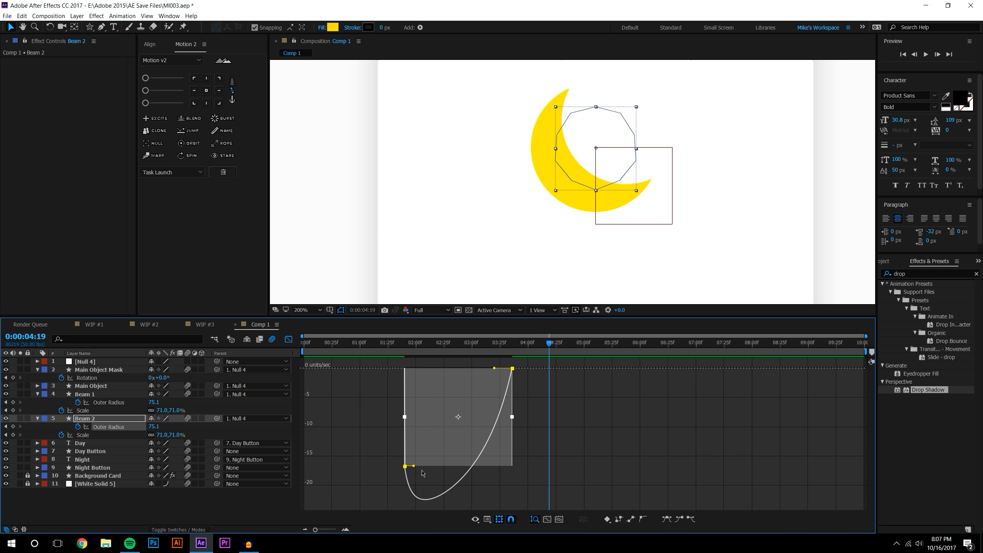
drag(413, 466, 407, 463)
drag(495, 368, 458, 369)
Apply Easy Ease In to Beam 2's Scale keyframes and shape the speed graph into a sharp start with a long slowdown
click(83, 434)
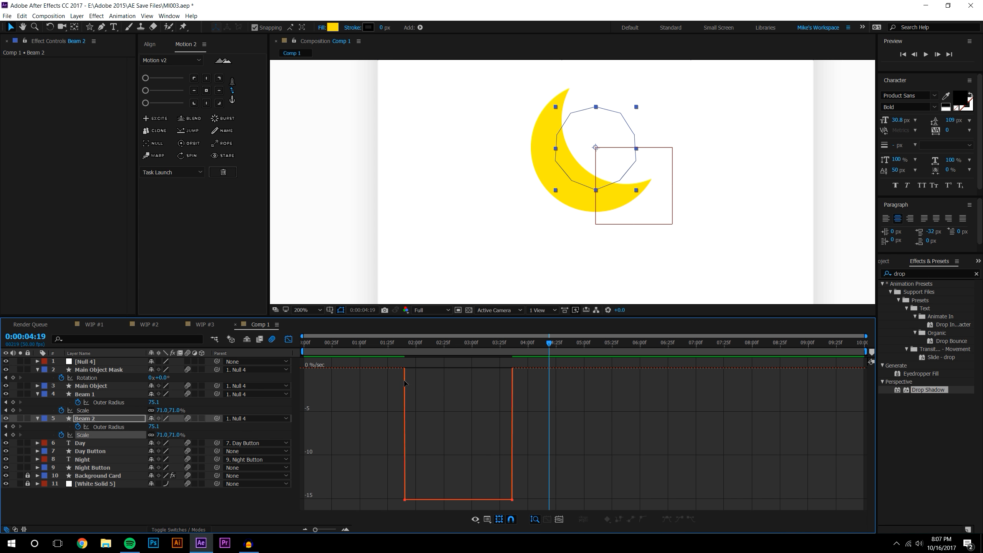
drag(388, 362, 549, 516)
drag(412, 501, 425, 500)
click(528, 409)
drag(392, 363, 533, 510)
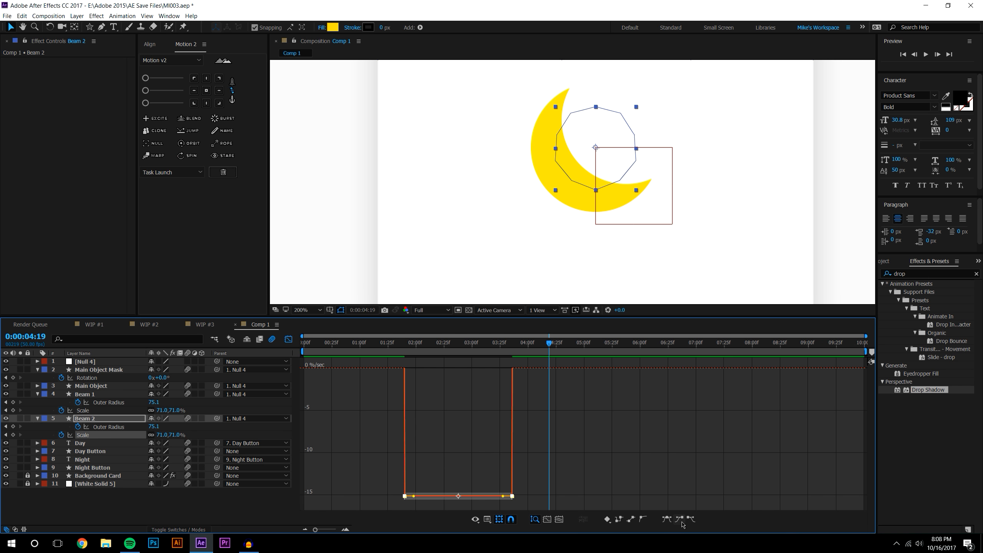
click(680, 521)
drag(414, 466, 406, 461)
drag(495, 368, 458, 368)
Preview the eased sun-to-moon transition from 0:00:01:21
mouse_move(397, 349)
mouse_down()
mouse_move(476, 347)
mouse_move(383, 348)
mouse_up()
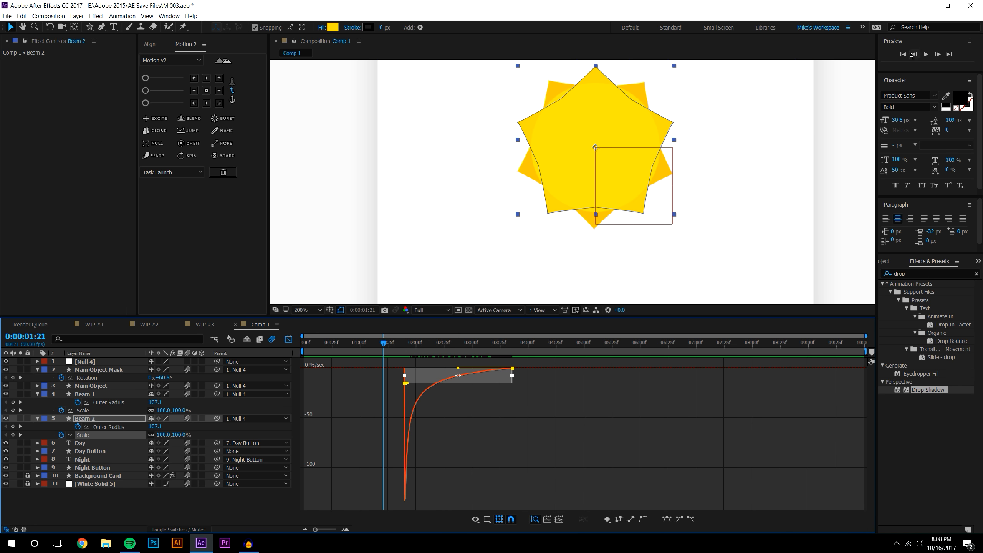
click(926, 55)
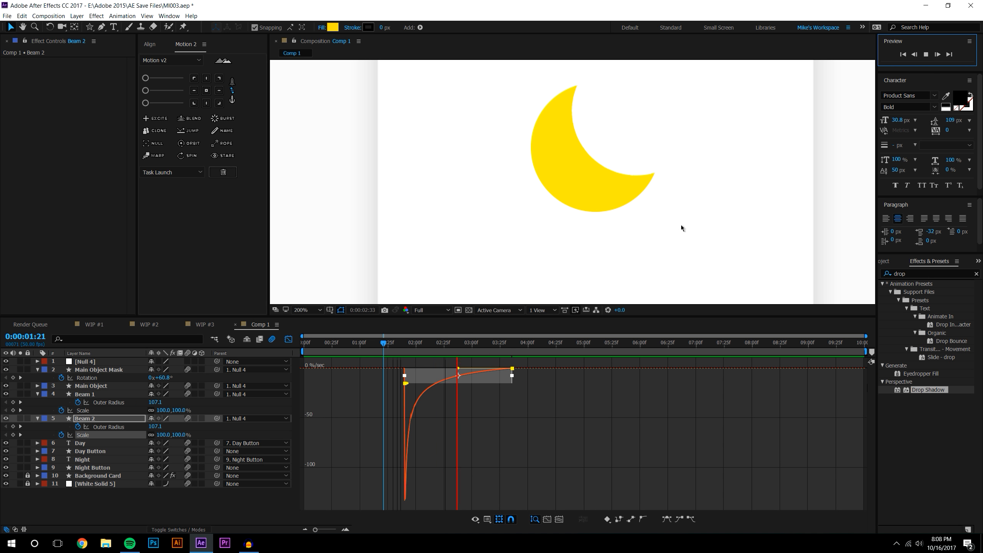
drag(407, 349, 345, 343)
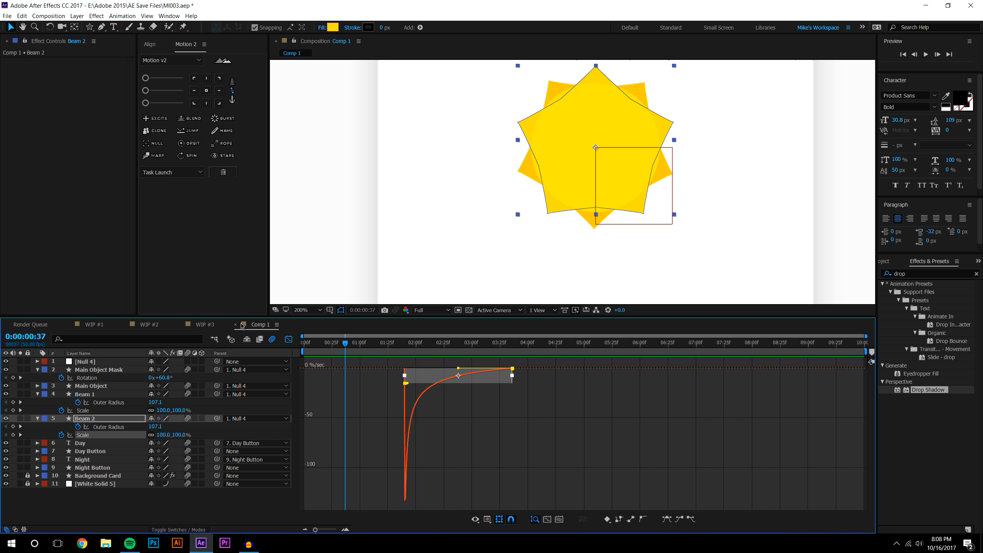
Close the graph editor and preview the transition on the whole card from 0:00:00:37
click(288, 339)
click(395, 378)
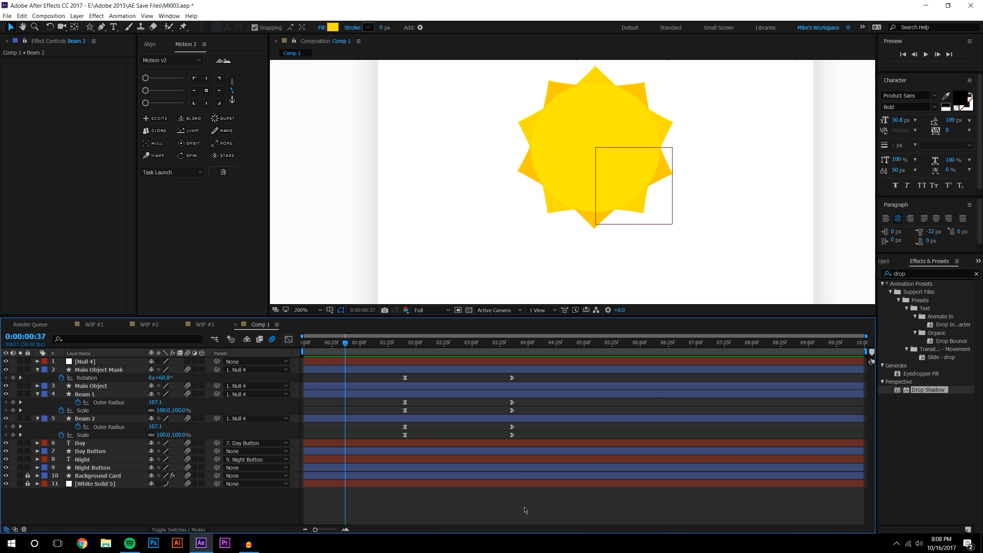
drag(396, 380, 520, 439)
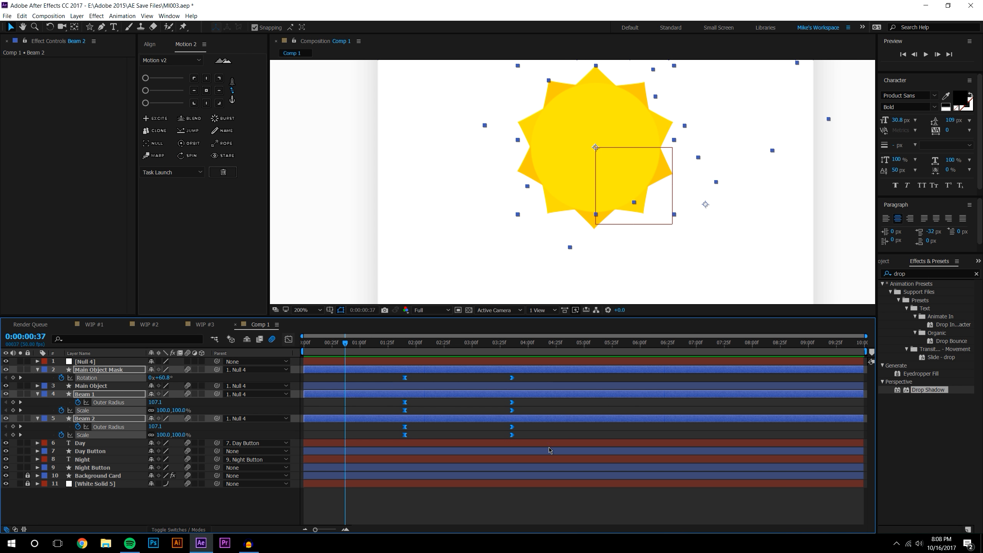
scroll(675, 189, down, 4)
click(926, 55)
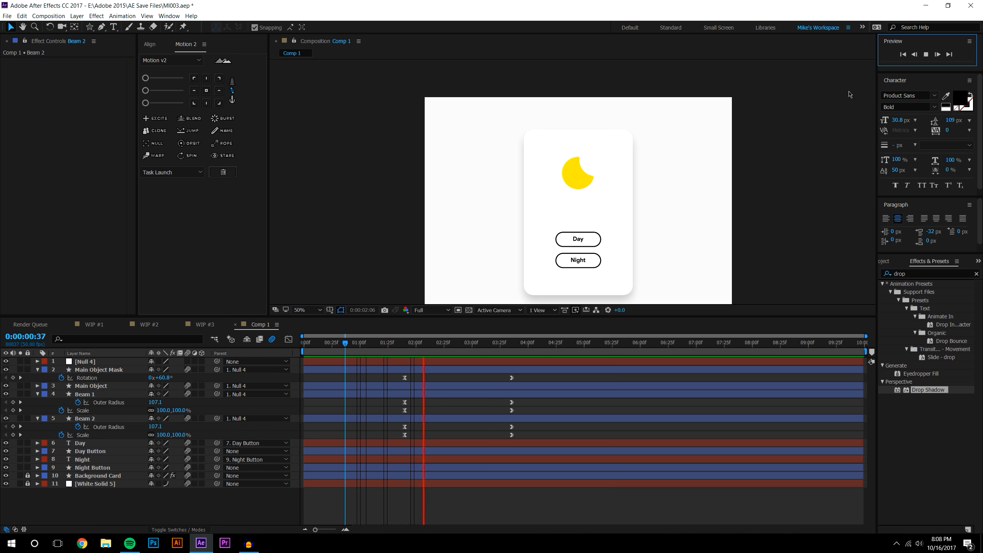
click(394, 343)
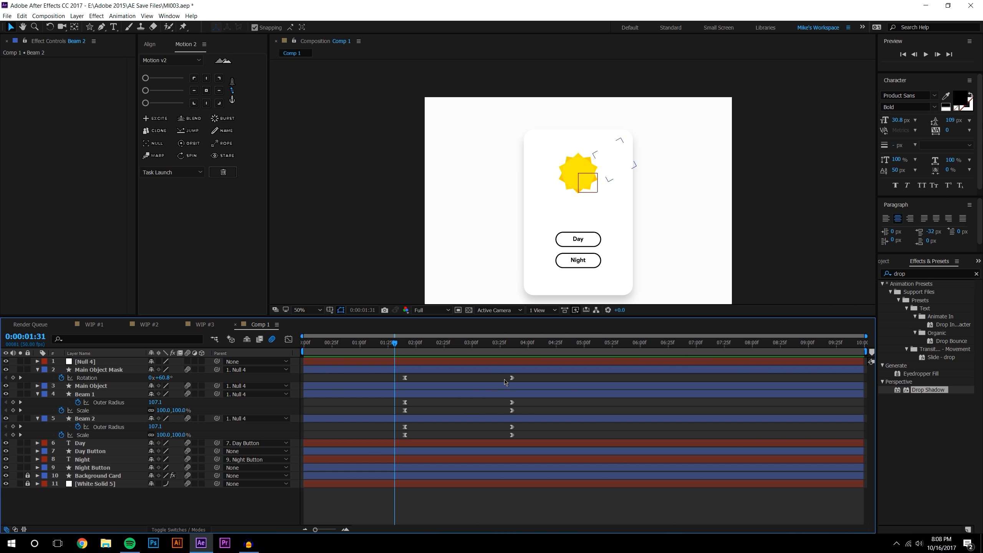
Move the end keyframes of the mask and both beams earlier to 0:00:02:45 and preview the shorter transition
drag(502, 375, 526, 439)
drag(512, 377, 466, 379)
click(516, 505)
click(926, 54)
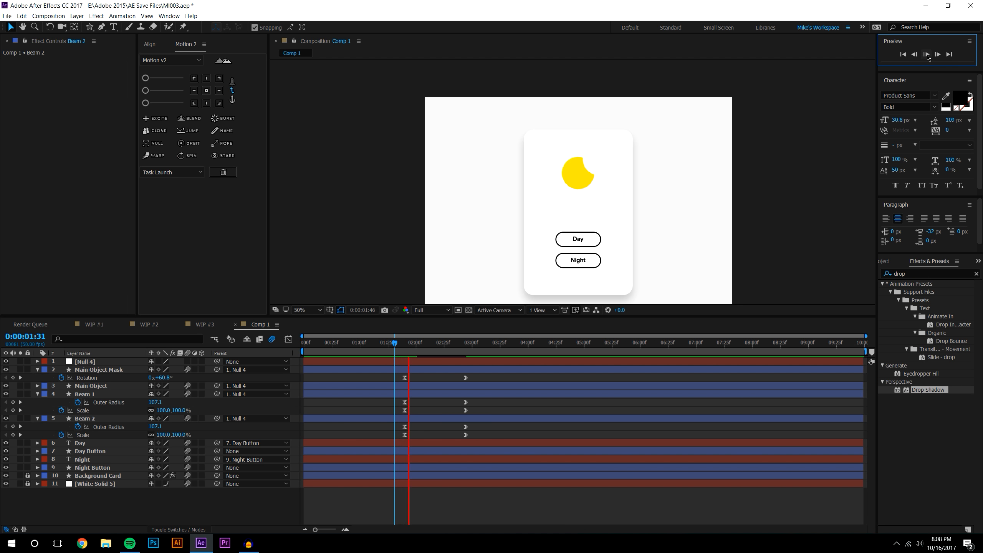
mouse_move(394, 345)
mouse_down()
mouse_move(473, 342)
mouse_move(391, 343)
mouse_up()
key(space)
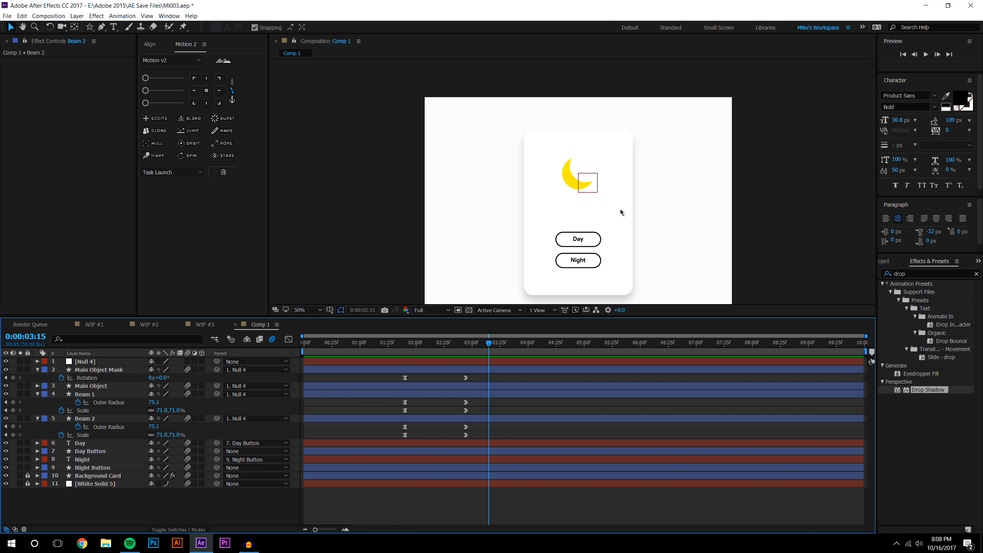
Show the Opacity of the Night text and Night Button layers and add 100% opacity keyframes to both at 0:00:03:15
scroll(620, 210, up, 2)
scroll(621, 210, down, 2)
drag(741, 194, 734, 186)
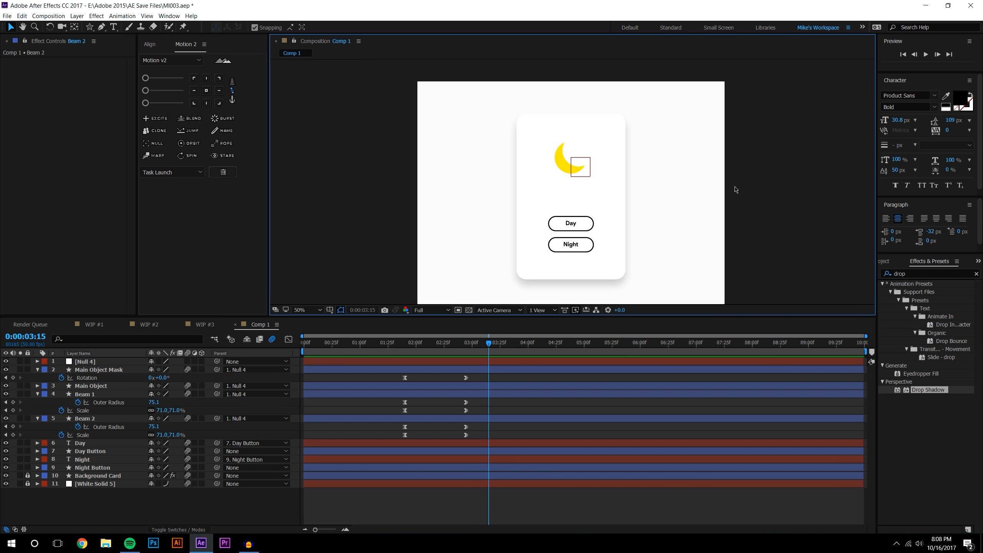
scroll(586, 211, up, 4)
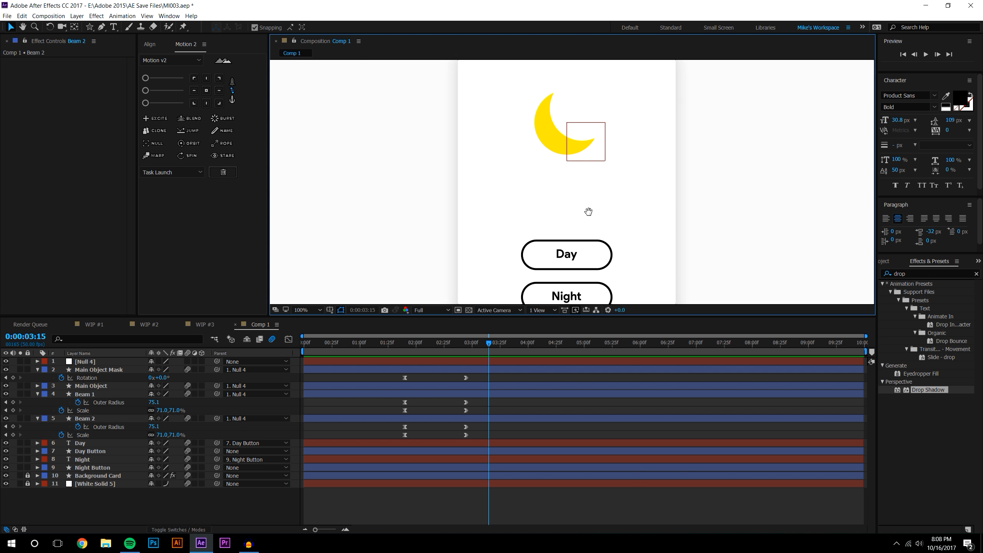
click(569, 232)
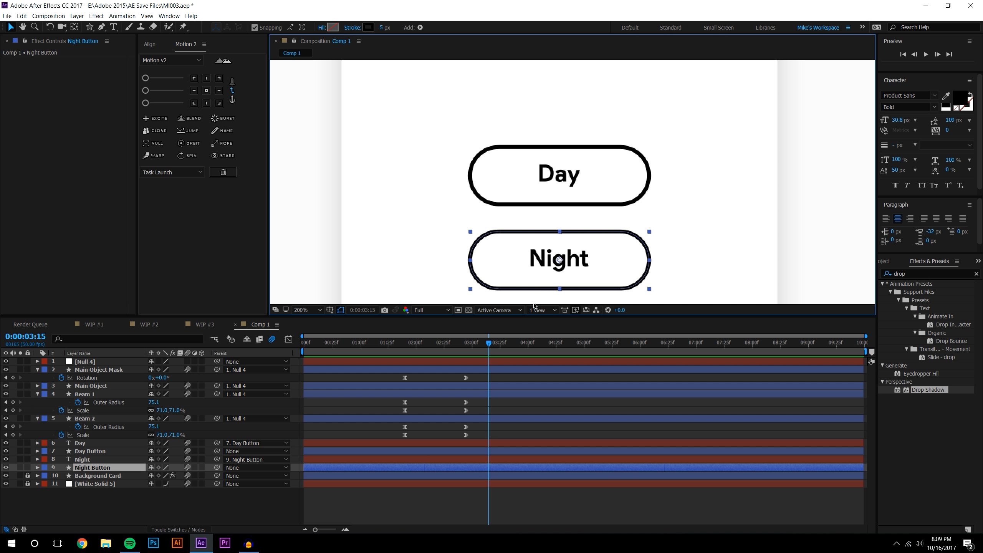
ctrl+click(91, 460)
key(t)
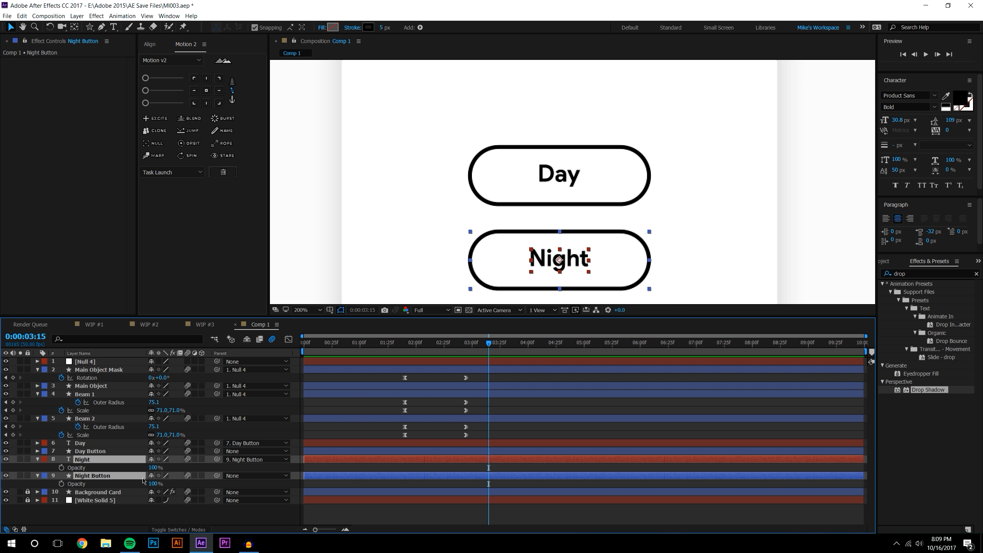
click(61, 467)
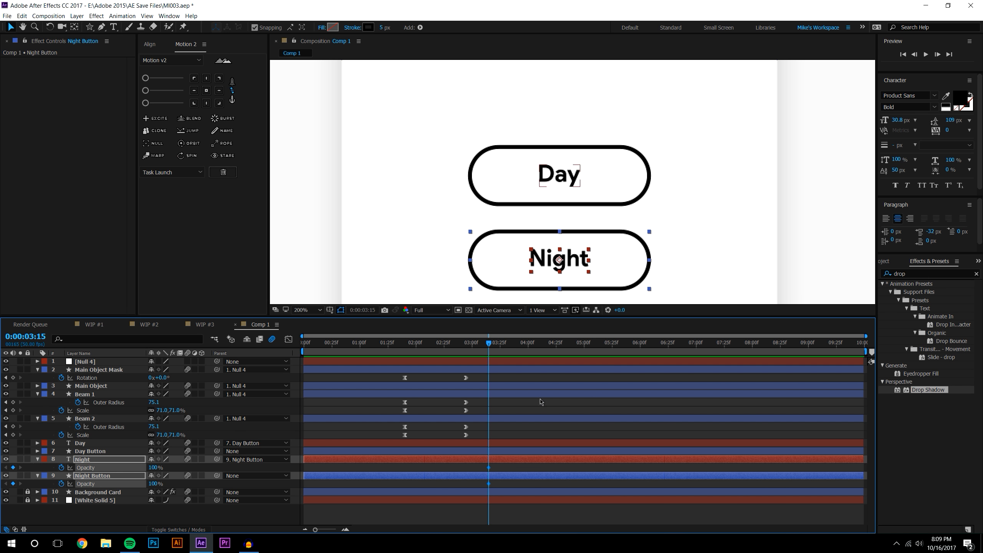
Move the Night text and Night Button opacity keyframes to 0:00:01:40, in line with the icon's start keyframes
drag(487, 468, 406, 476)
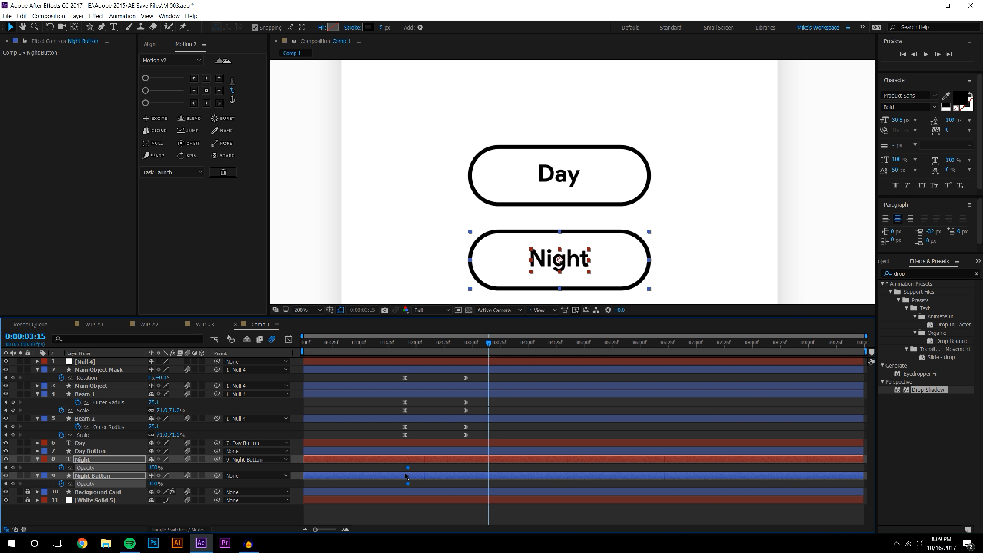
click(417, 347)
key(j)
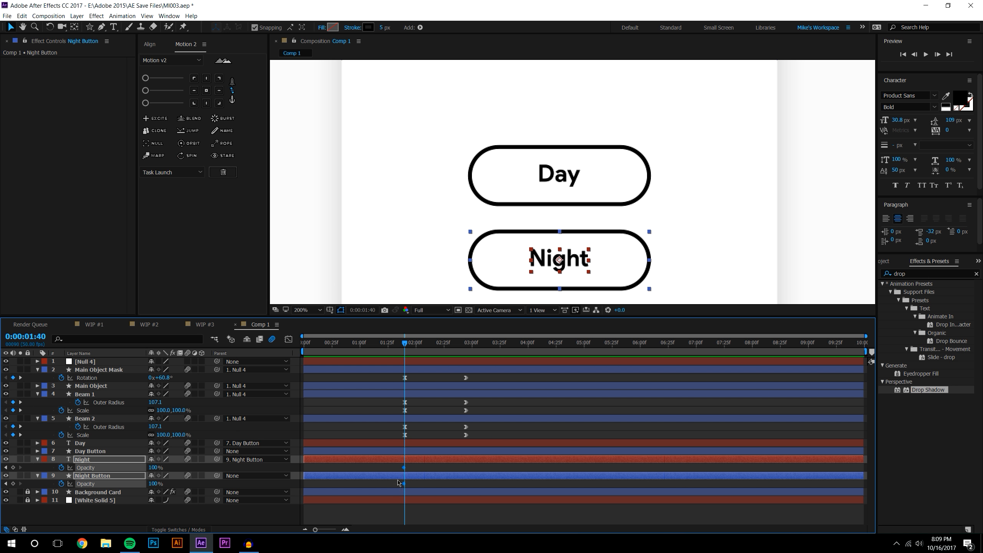
click(345, 529)
click(344, 528)
drag(401, 468, 404, 467)
Move both Night opacity keyframes to 0:00:02:45 and set the opacity of both layers to 30% at 0:00:01:40
key(k)
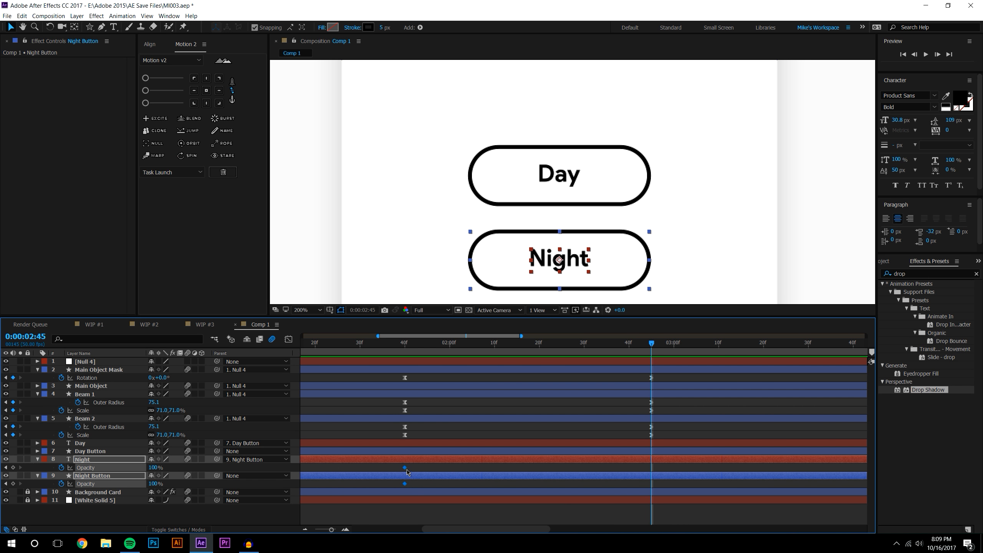
drag(404, 468, 650, 479)
drag(653, 345, 522, 354)
key(j)
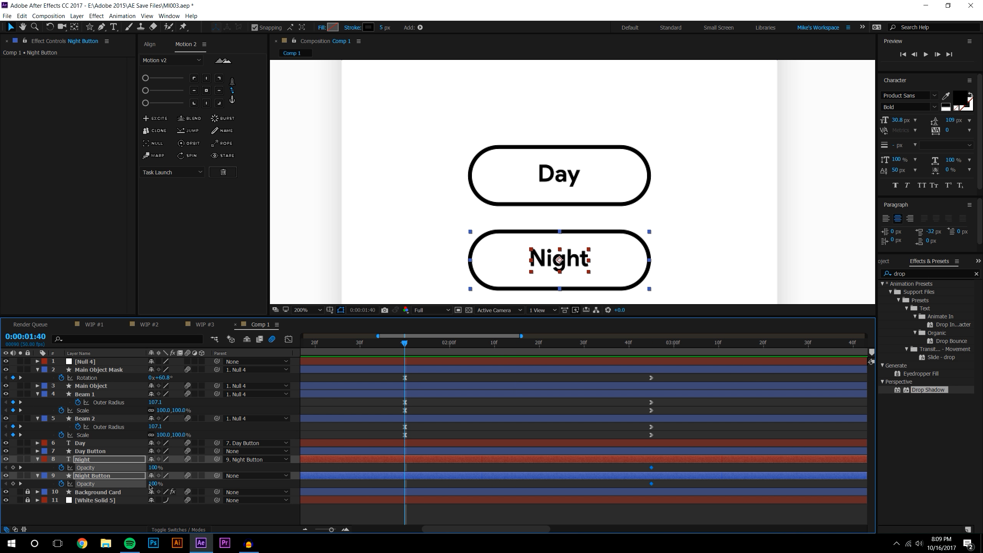
drag(149, 483, 125, 483)
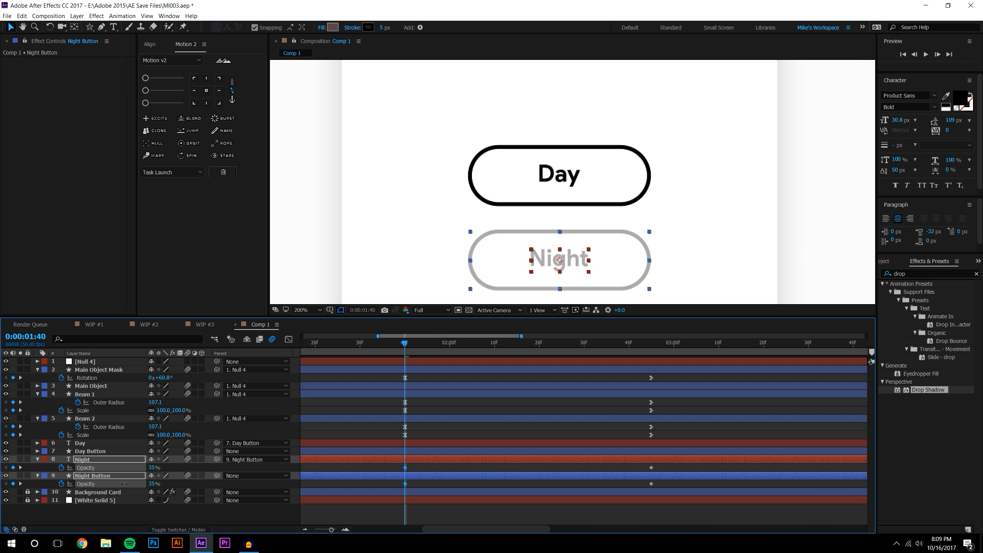
click(154, 467)
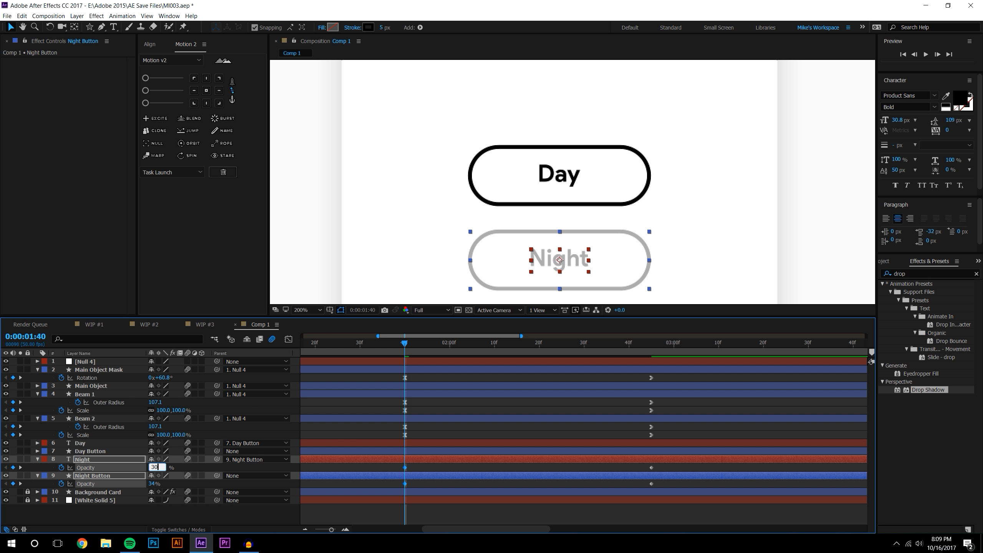
text(30)
key(Return)
click(182, 515)
scroll(462, 202, down, 2)
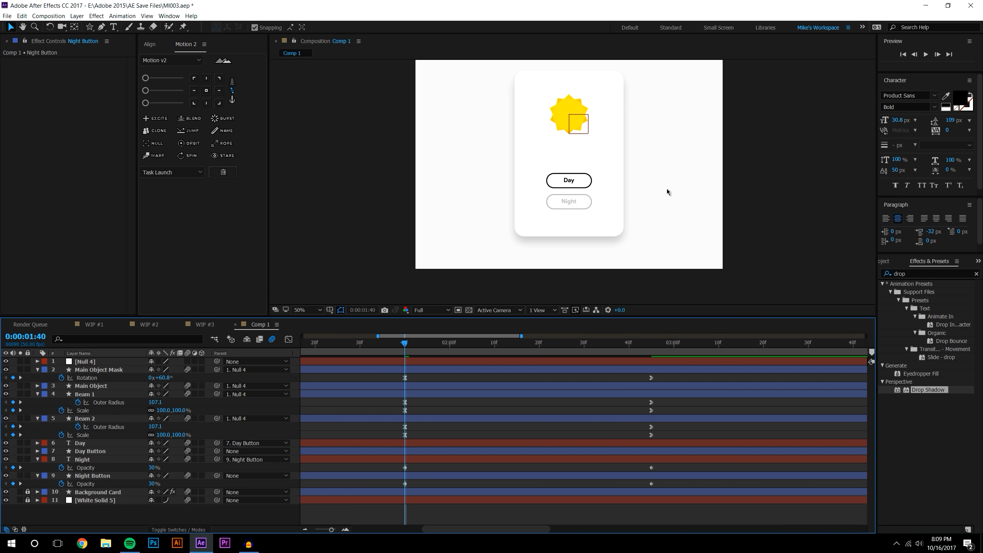
Lower the starting opacity of the Night text and Night Button layers to 25% at 0:00:01:40
scroll(648, 184, up, 1)
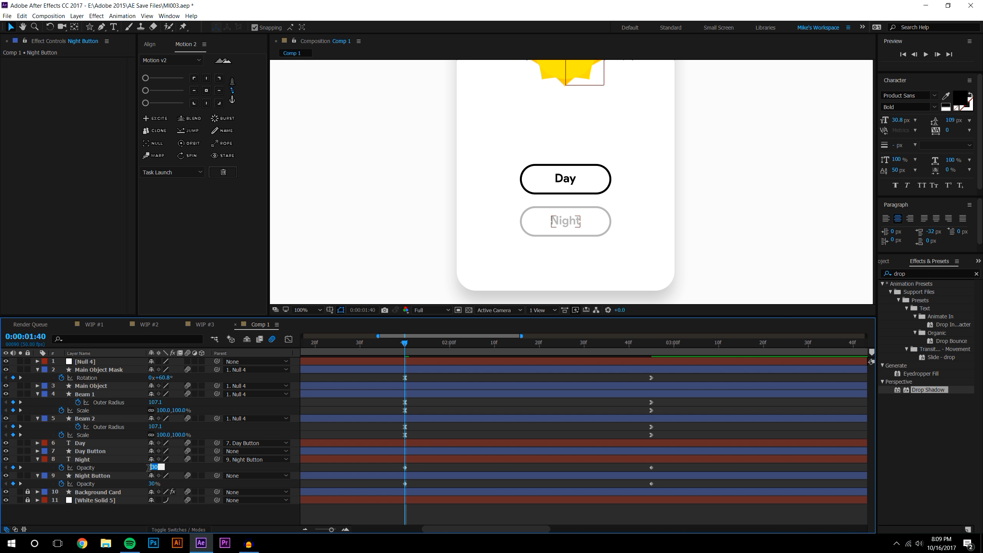
click(115, 460)
shift+click(112, 476)
click(154, 468)
text(2)
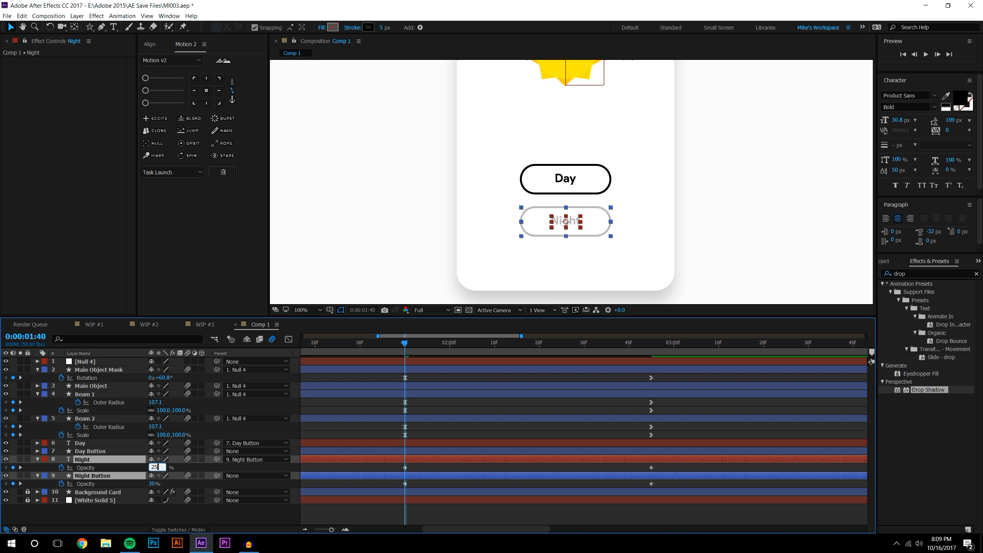
text(5)
key(Return)
click(260, 512)
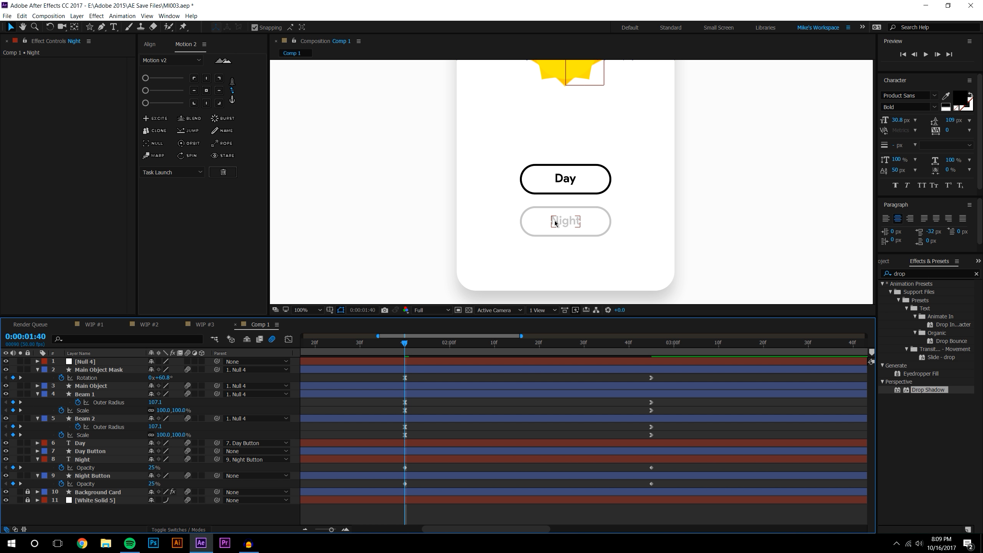
Move the 100% opacity keyframes of both Night layers earlier to 0:00:02:10 and scrub through the fade
drag(407, 346, 498, 351)
drag(647, 467, 497, 477)
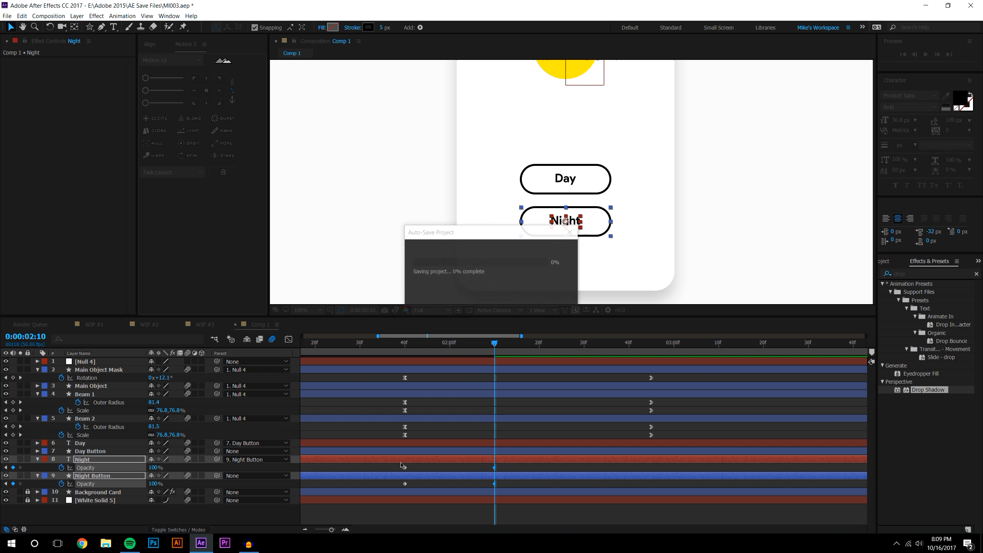
drag(405, 345, 523, 347)
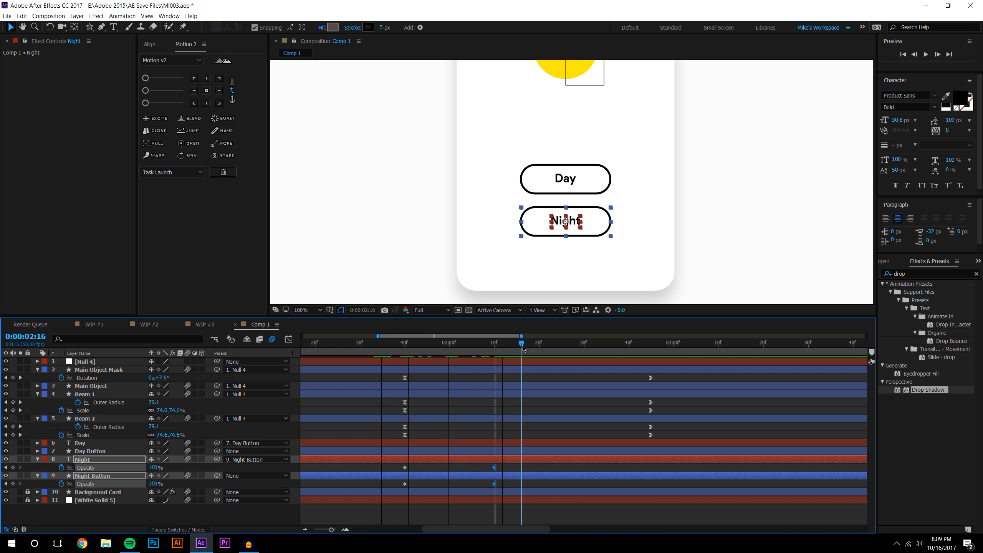
drag(522, 347, 446, 349)
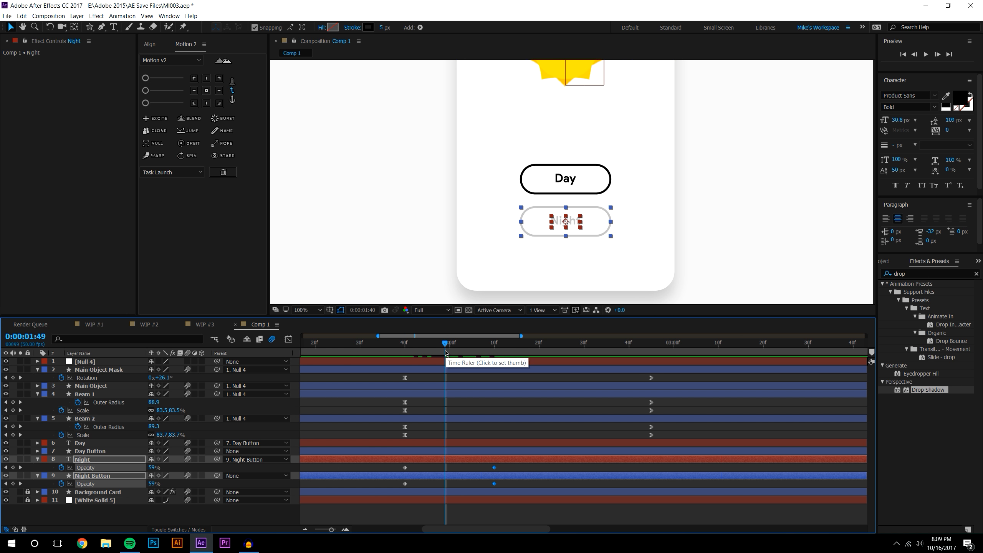
Start opacity keyframes on the Day text and Day Button layers at 0:00:01:40, in line with the Night layers' first keyframes
key(j)
click(97, 513)
click(80, 443)
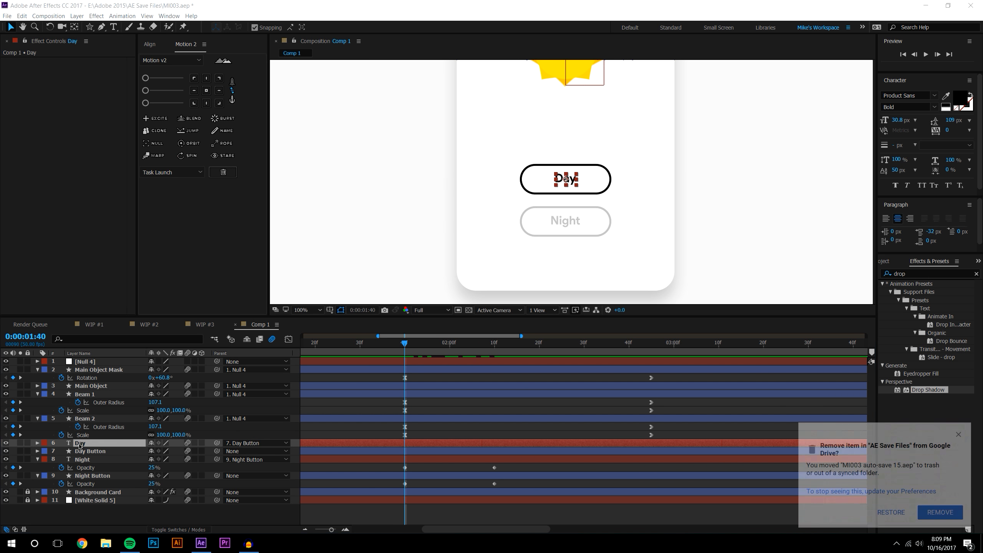
shift+click(82, 452)
click(904, 517)
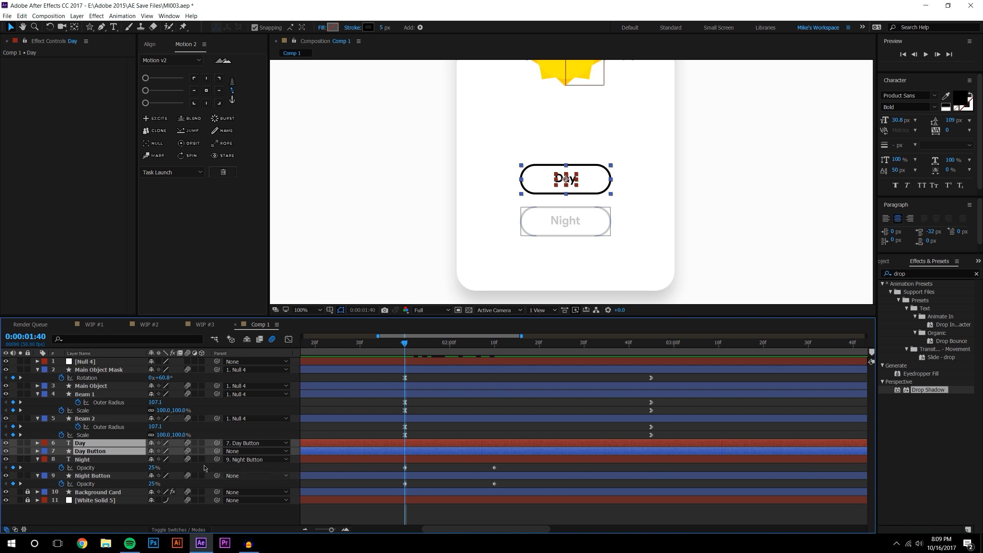
key(t)
click(61, 451)
click(62, 467)
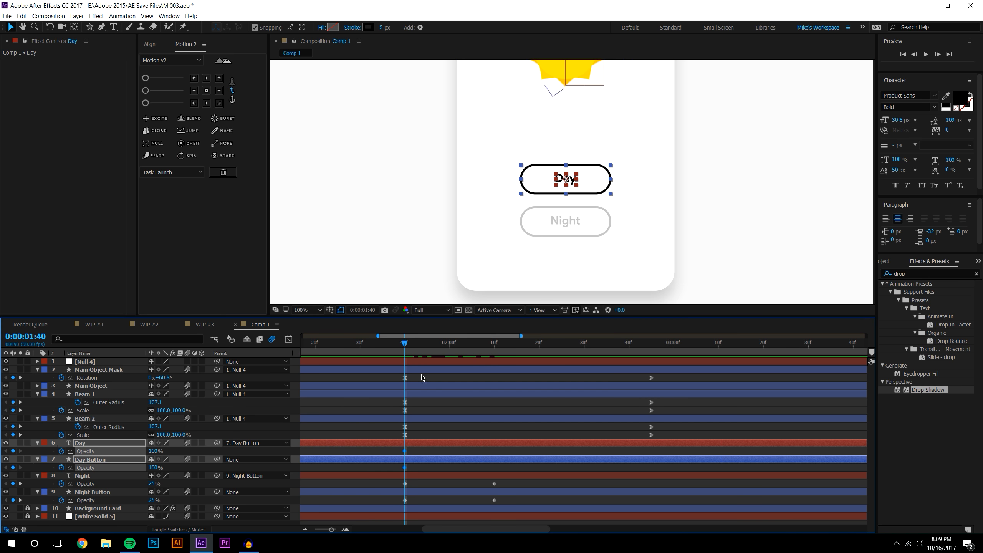
Set the opacity of the Day text and Day Button layers to 20% at 0:00:02:10
key(k)
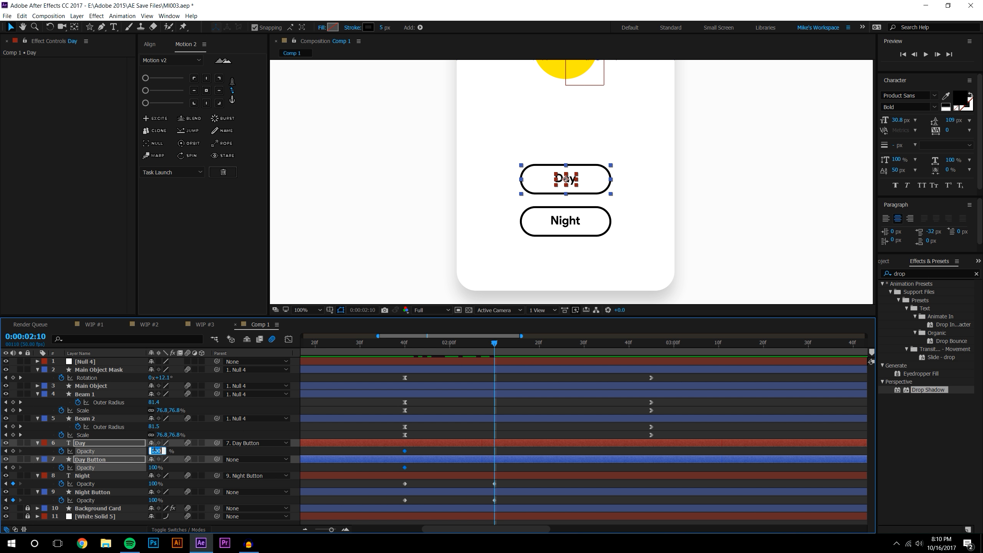
key(Return)
click(506, 468)
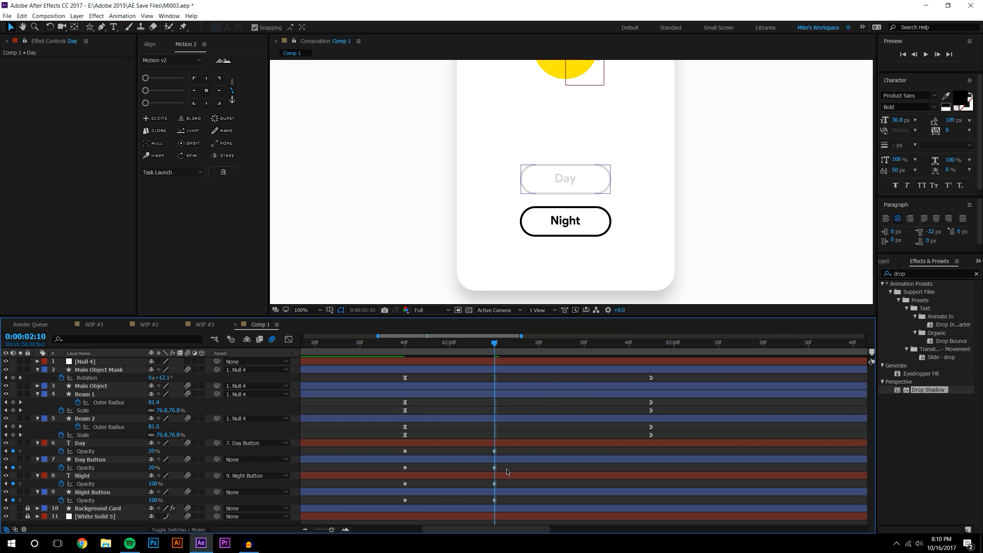
Ease all Day and Night opacity keyframes with Motion v2's third ease slider and check their speed graph
drag(402, 346, 490, 353)
drag(397, 449, 495, 492)
drag(166, 100, 169, 108)
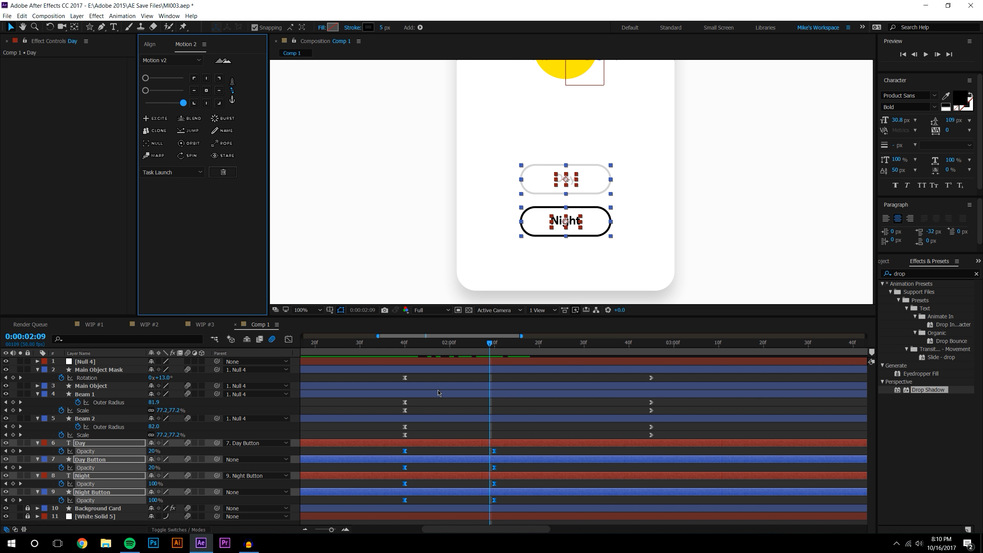
click(289, 339)
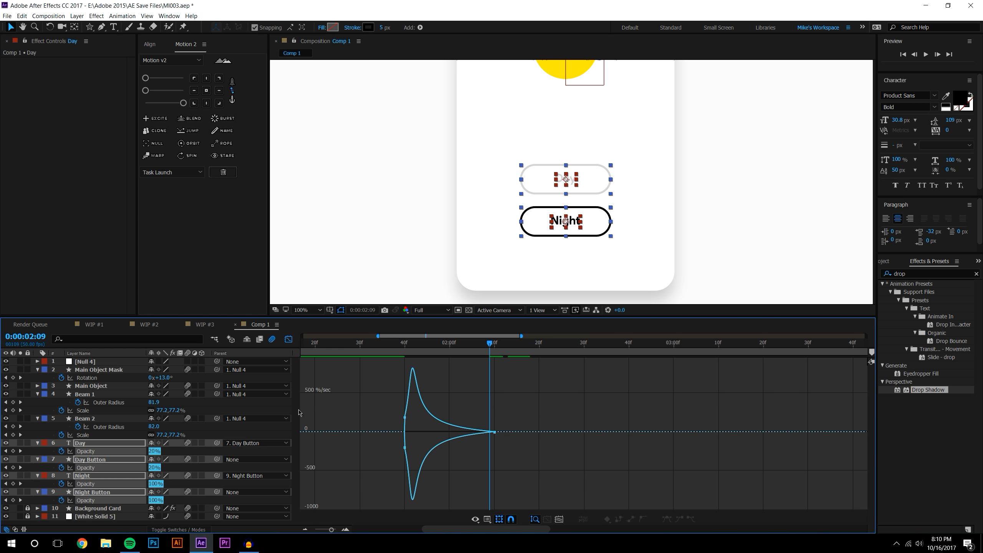
click(459, 443)
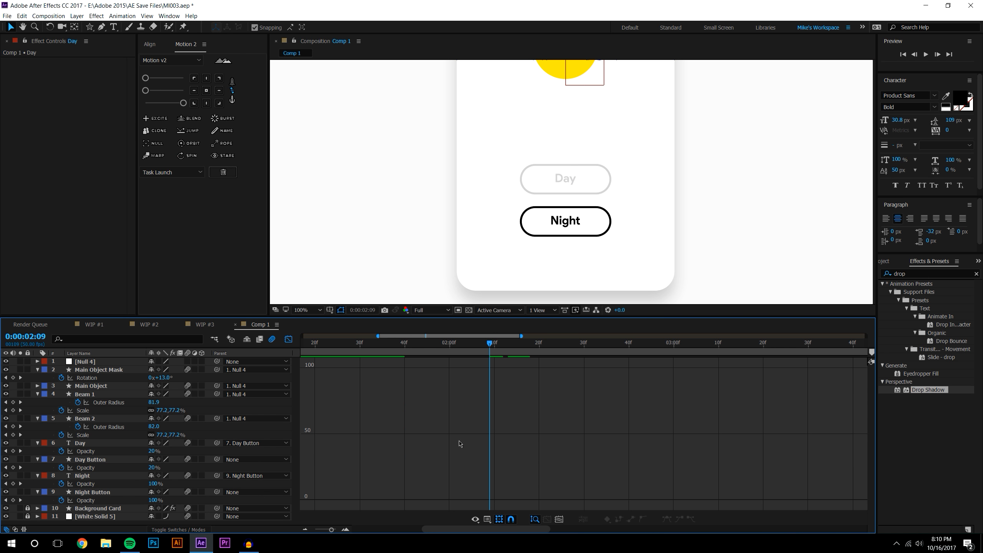
Try to steepen the start of the Day text's opacity speed curve, and undo back to the unshaped opacity keyframes
click(93, 452)
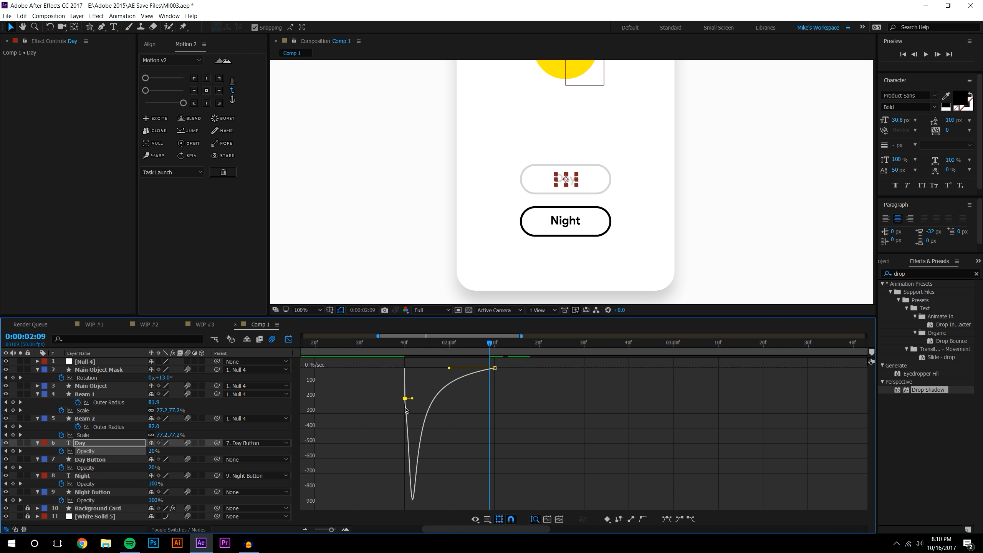
drag(412, 399, 401, 396)
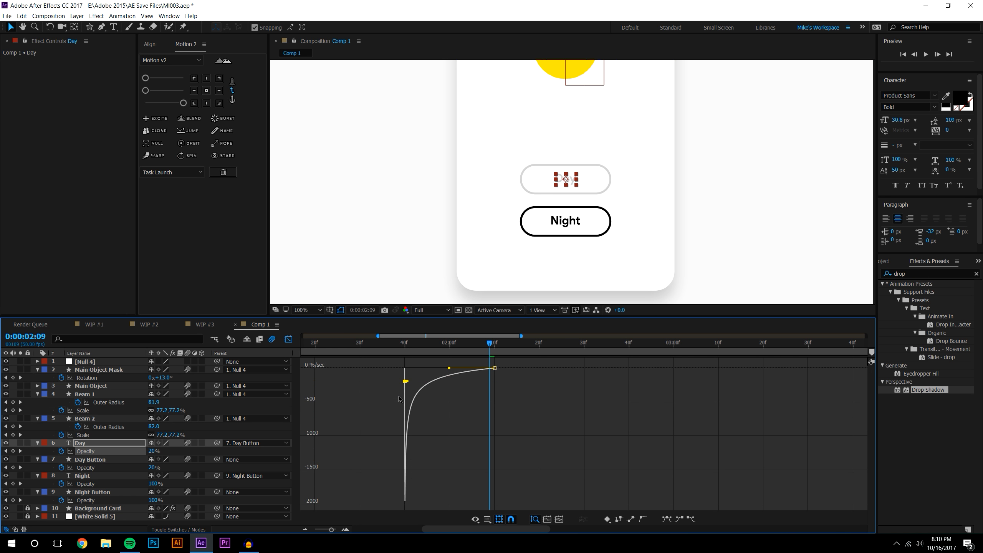
key(ctrl+z)
key(ctrl+a)
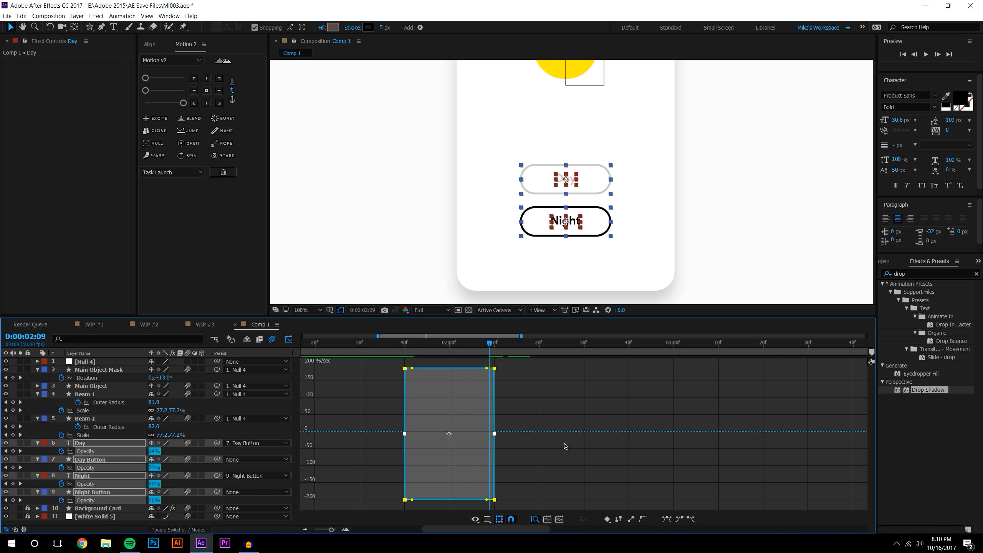
click(288, 339)
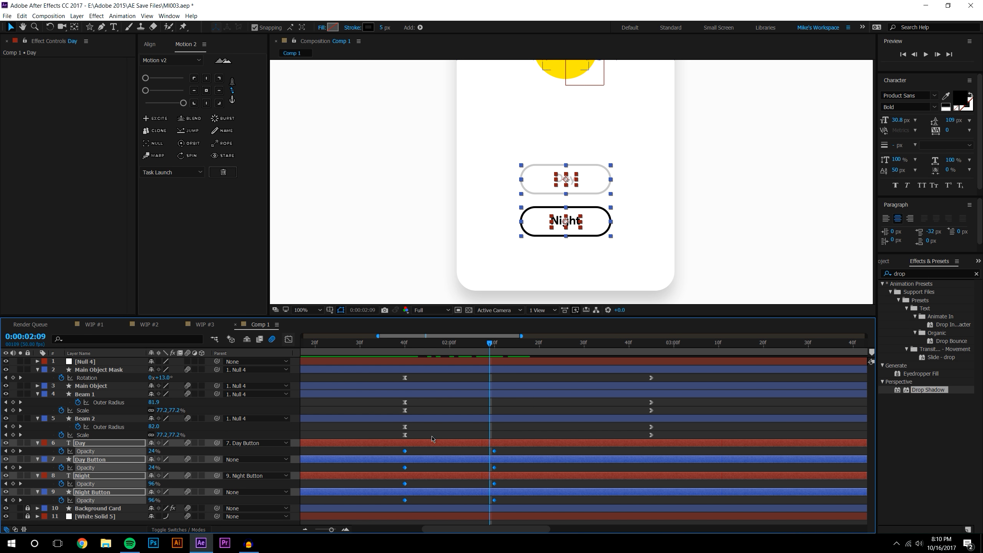
Apply the maximum of Motion v2's third ease slider to all Day and Night opacity keyframes and preview the fade
drag(395, 451, 508, 508)
click(184, 103)
click(506, 469)
click(400, 342)
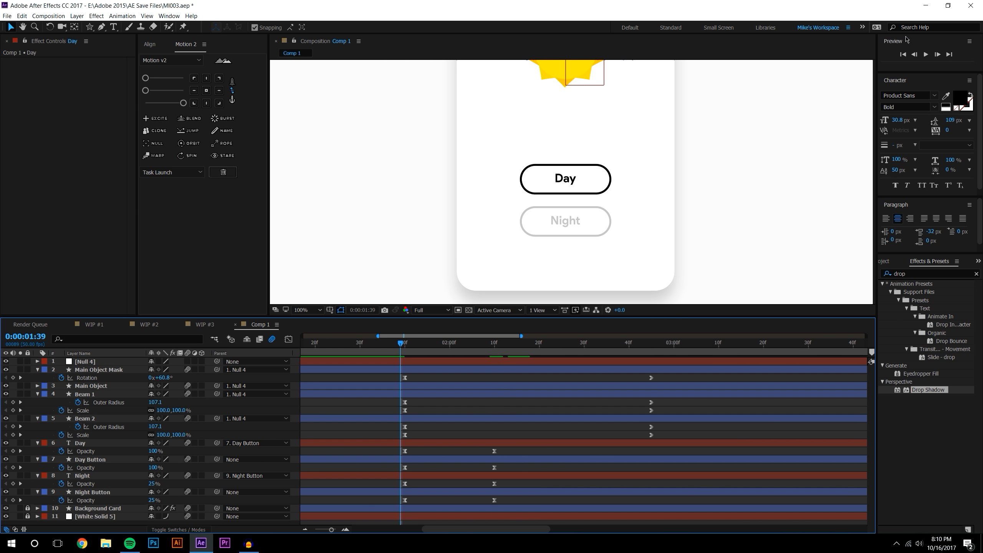
click(925, 54)
Move the ending opacity keyframes of all four button layers earlier to about 0:00:01:48 and preview the faster fade
click(404, 344)
drag(404, 345, 472, 344)
mouse_move(486, 450)
mouse_down()
mouse_move(520, 511)
mouse_move(451, 456)
mouse_up()
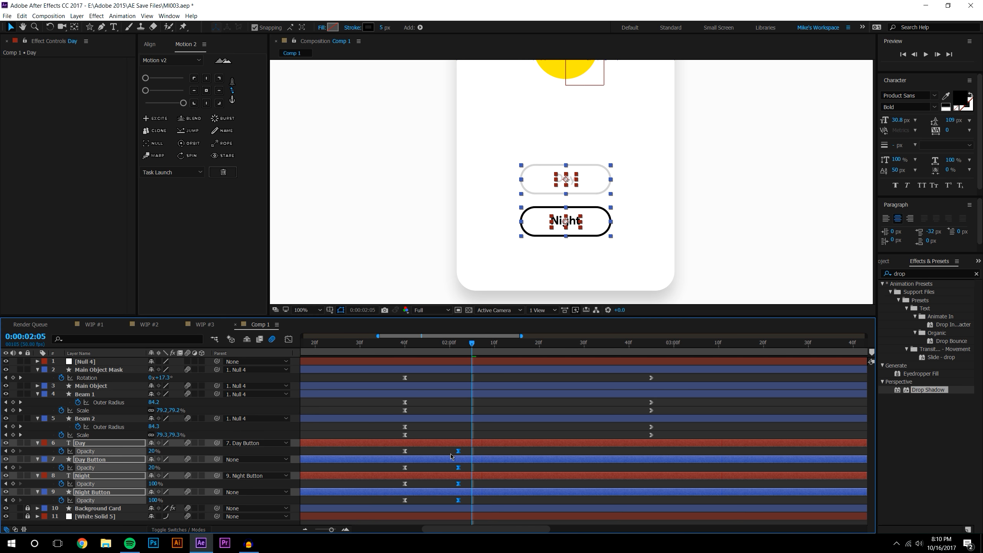
click(401, 346)
click(925, 54)
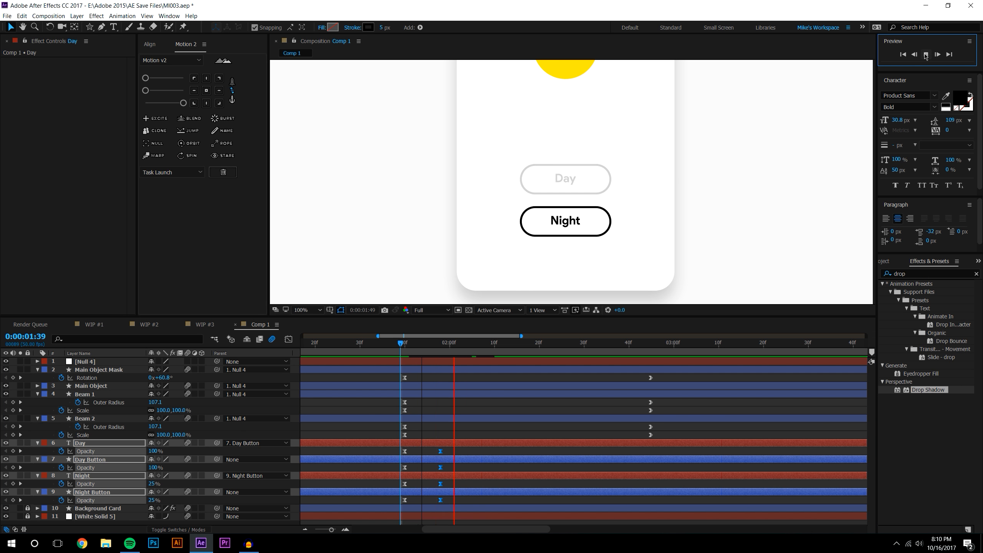
drag(401, 344, 450, 344)
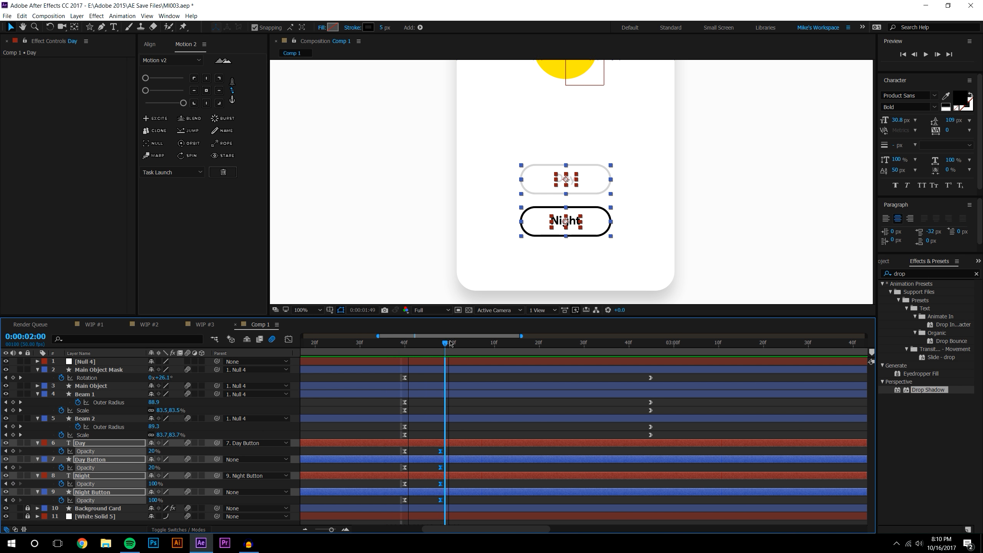
Ease both ends of all Day and Night opacity keyframes with Motion v2's middle slider about halfway, and preview the fade
drag(395, 449, 458, 508)
drag(146, 91, 166, 90)
click(396, 343)
click(926, 54)
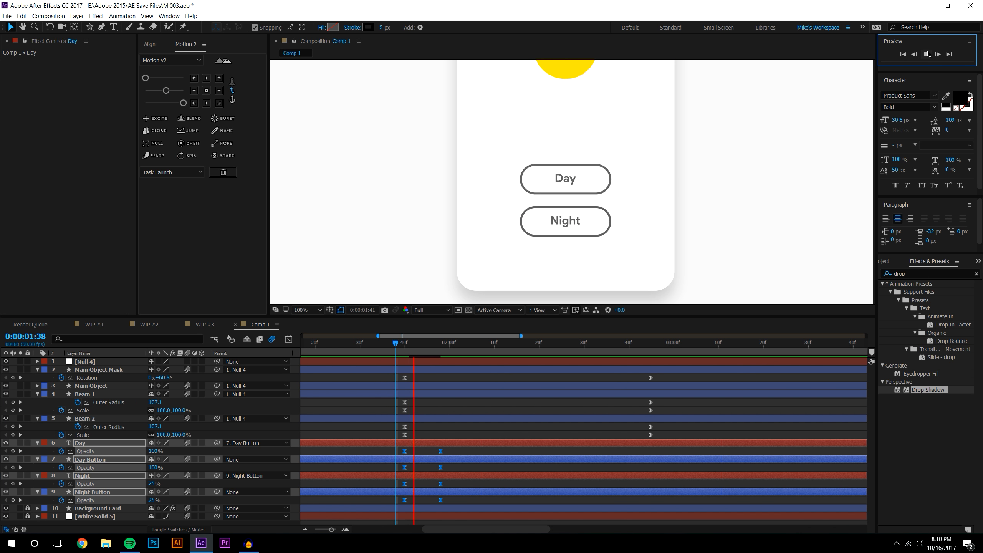
Move the ending opacity keyframes of the Day and Night text and button layers to about 0:00:02:08
click(414, 343)
drag(435, 449, 461, 522)
click(399, 452)
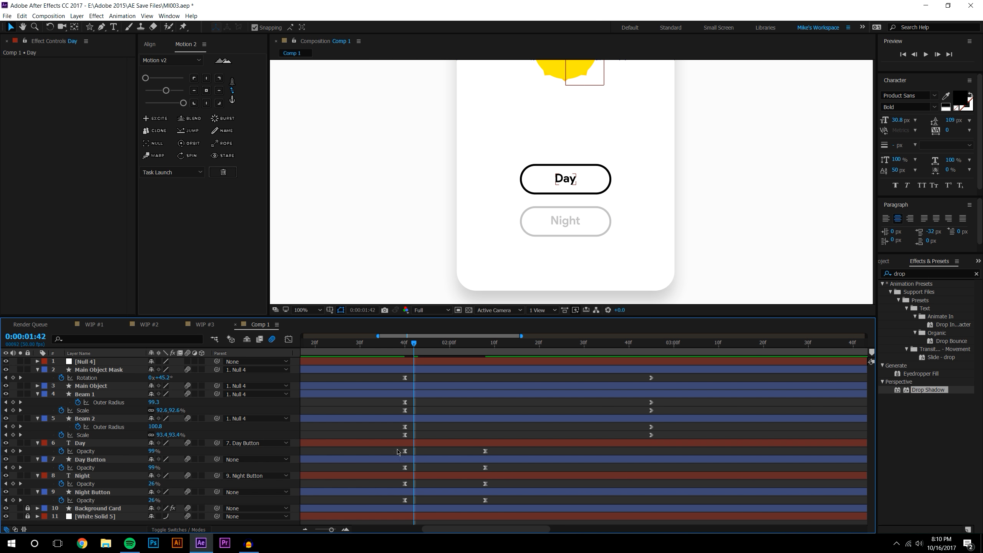
Check the Day text's opacity speed graph and preview the crossfade between the two buttons
click(85, 450)
click(289, 339)
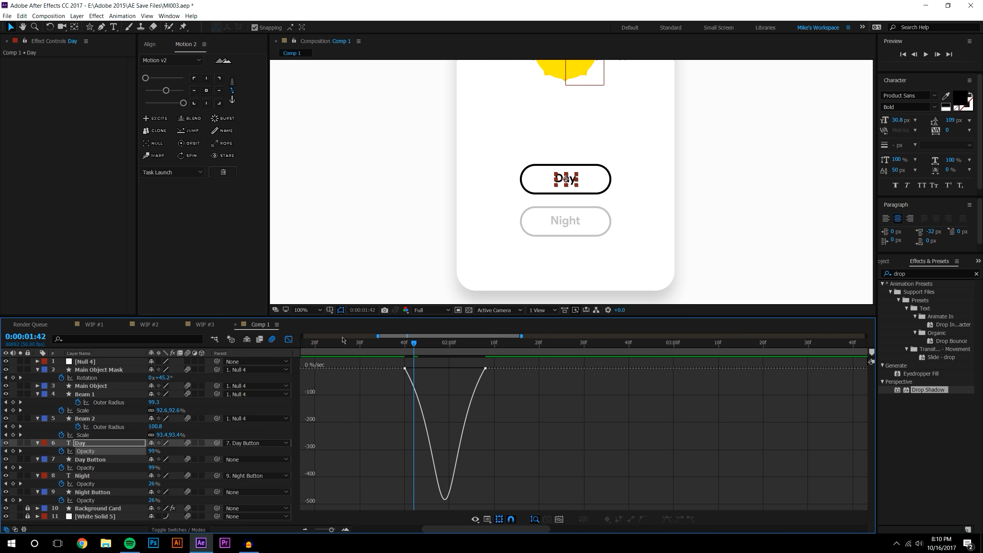
click(288, 340)
click(392, 346)
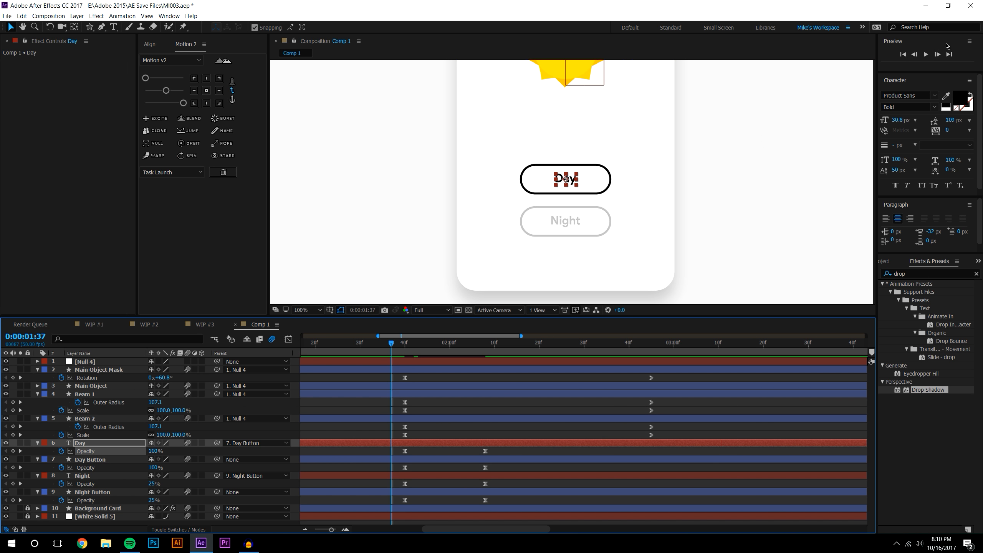
click(925, 54)
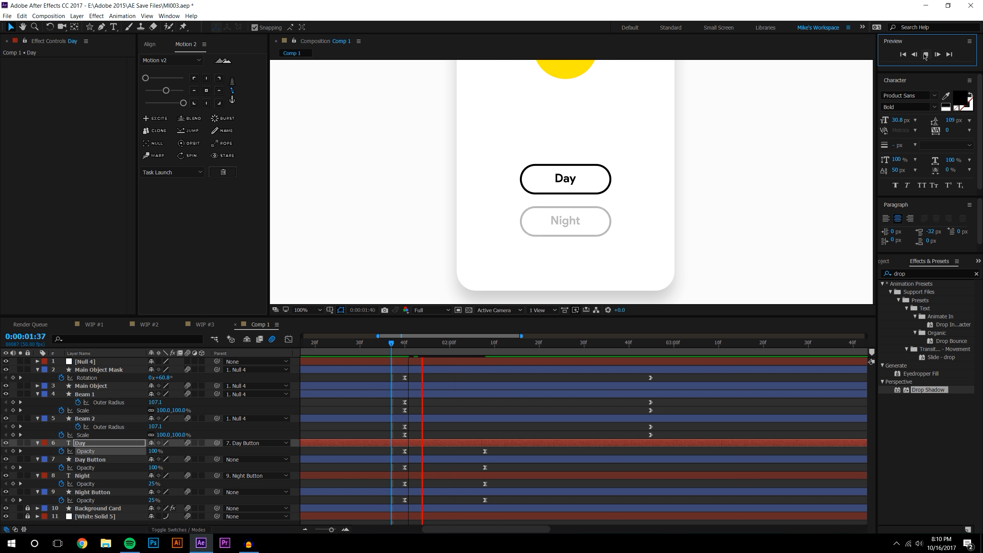
click(409, 343)
key(space)
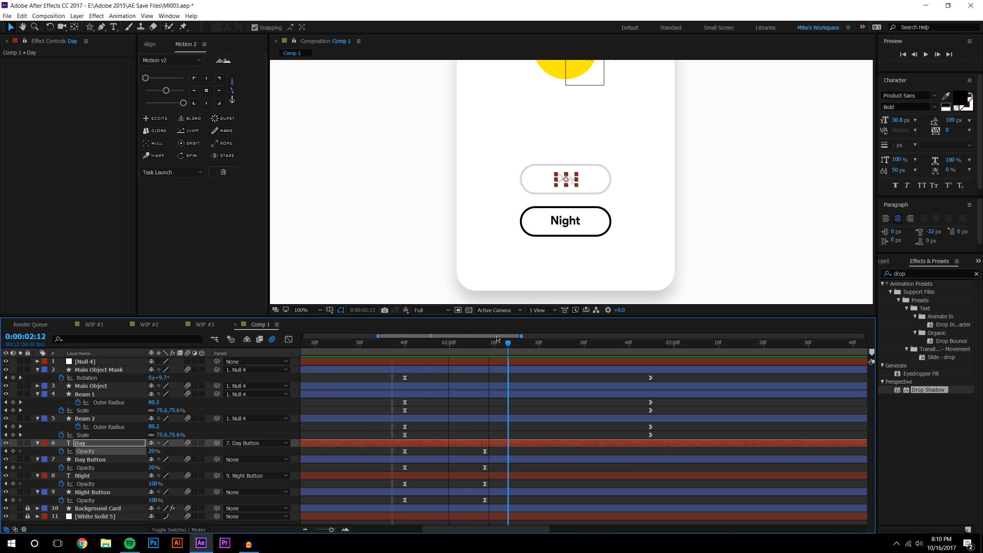
View the whole composition and review the sun-to-moon transition together with the button fades
click(503, 344)
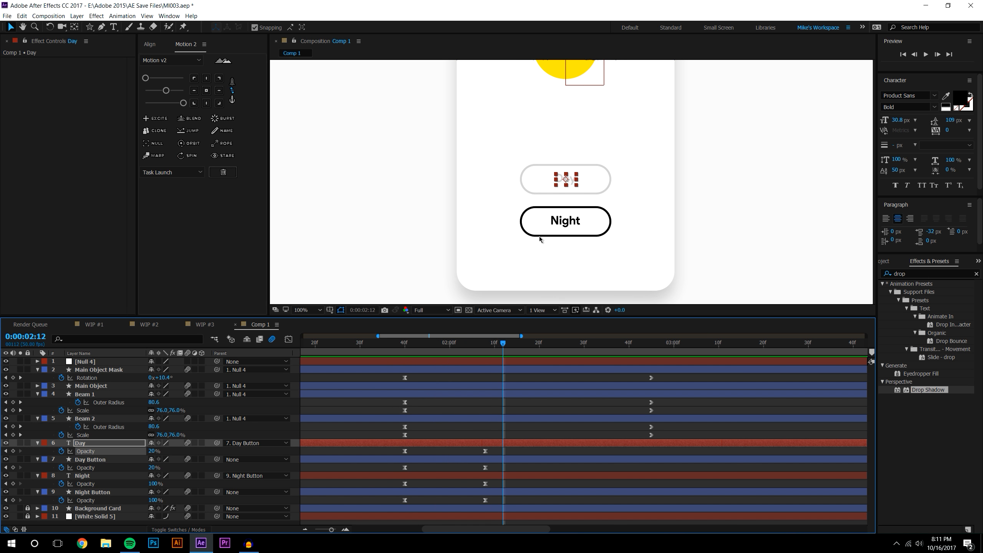
scroll(704, 192, down, 2)
scroll(704, 191, up, 2)
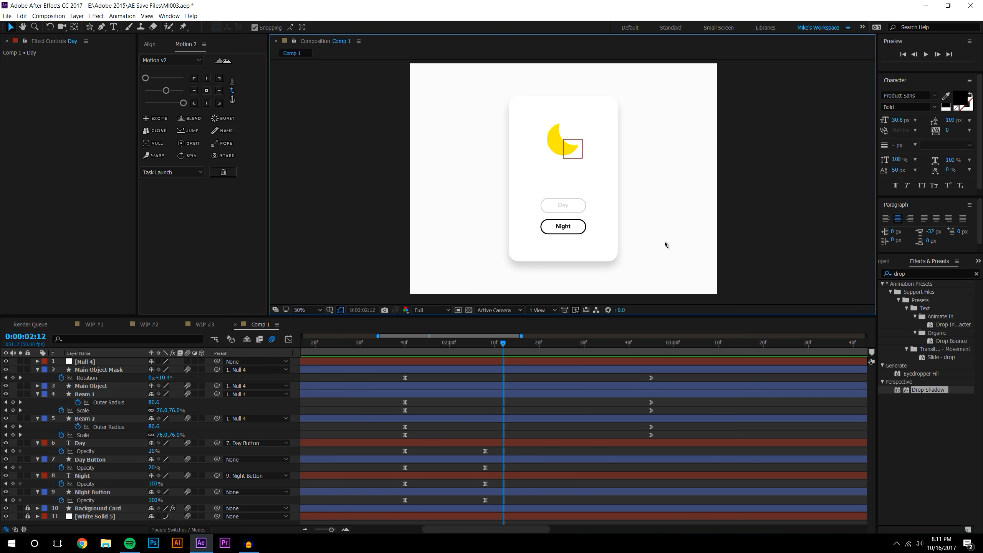
click(402, 343)
key(space)
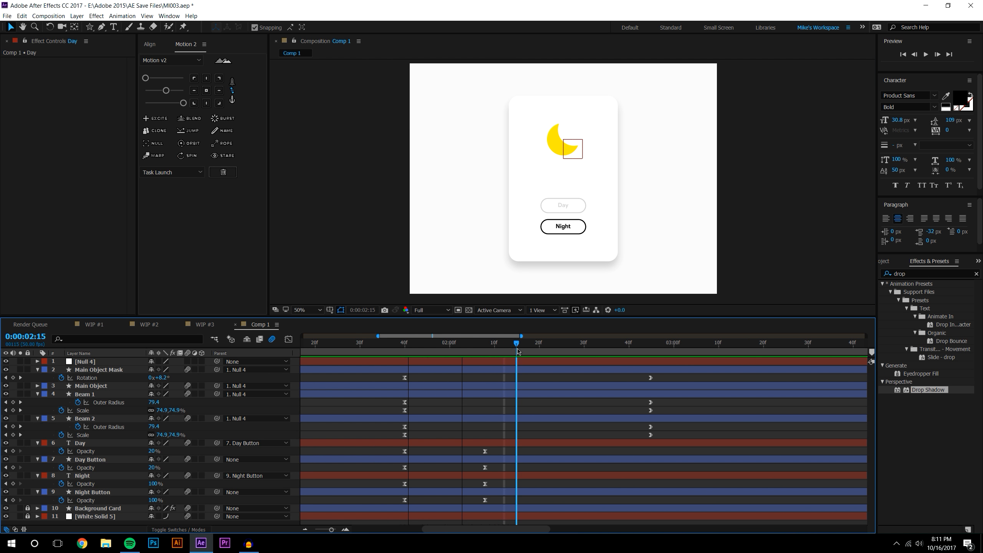
drag(435, 343, 546, 336)
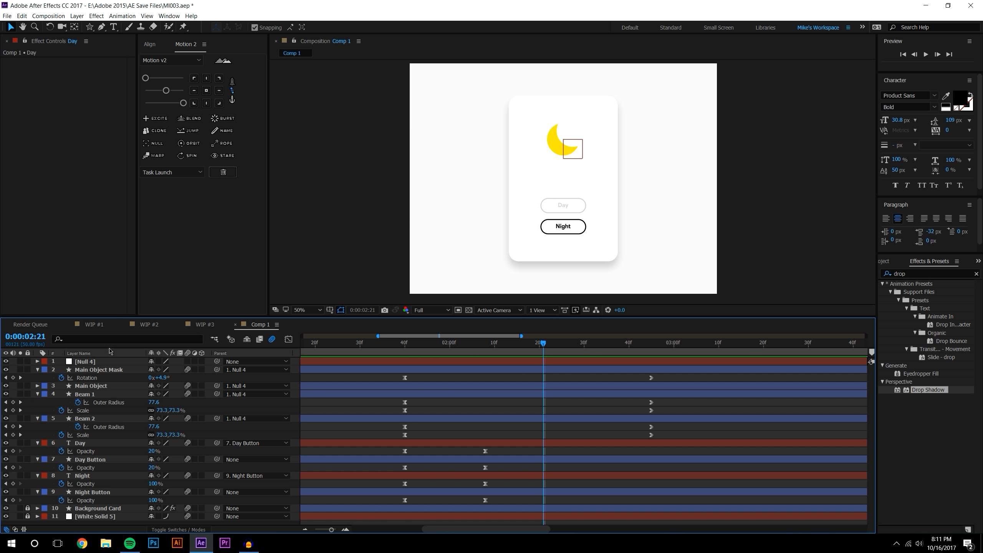
Add a new adjustment layer above all other layers
click(77, 16)
mouse_move(217, 26)
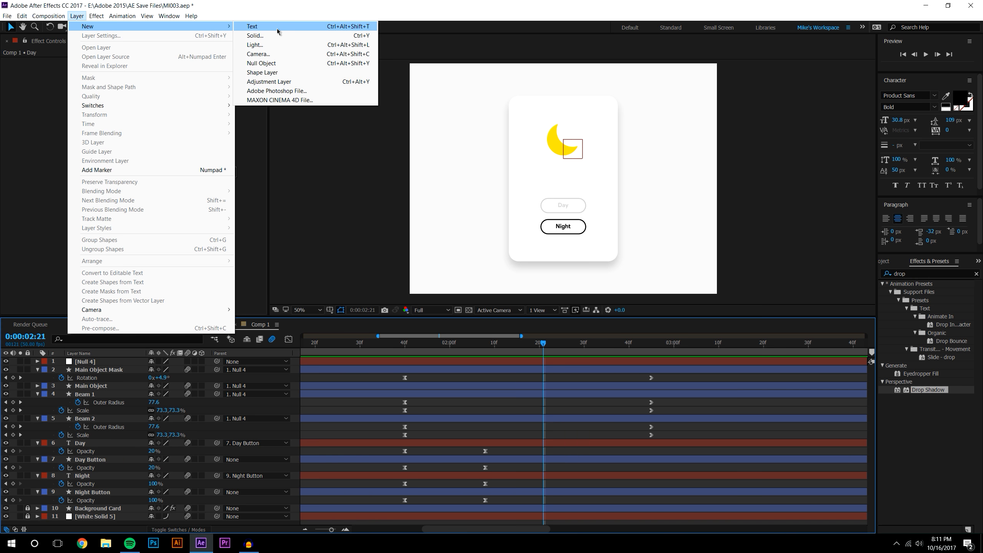
click(277, 82)
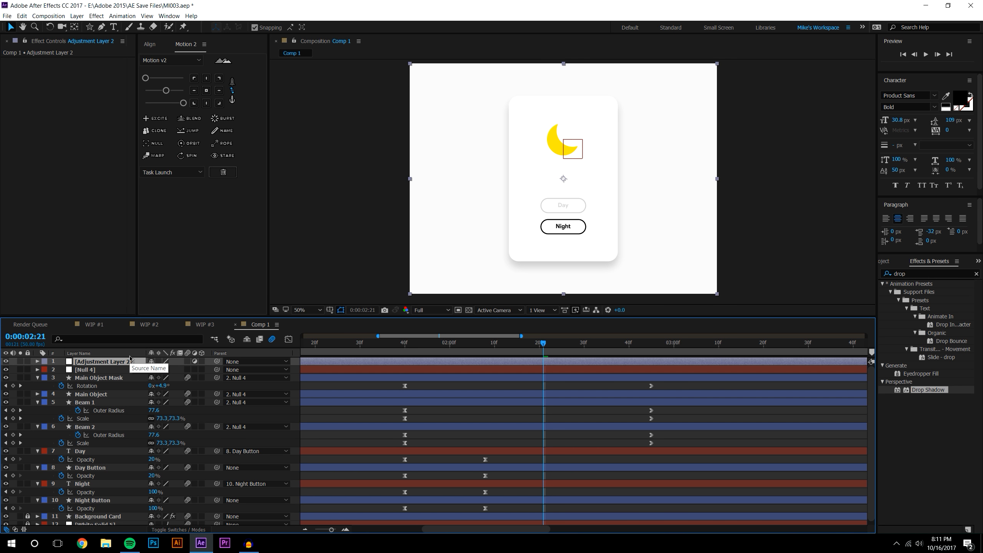
Find the Invert effect and apply it to the new adjustment layer
click(932, 275)
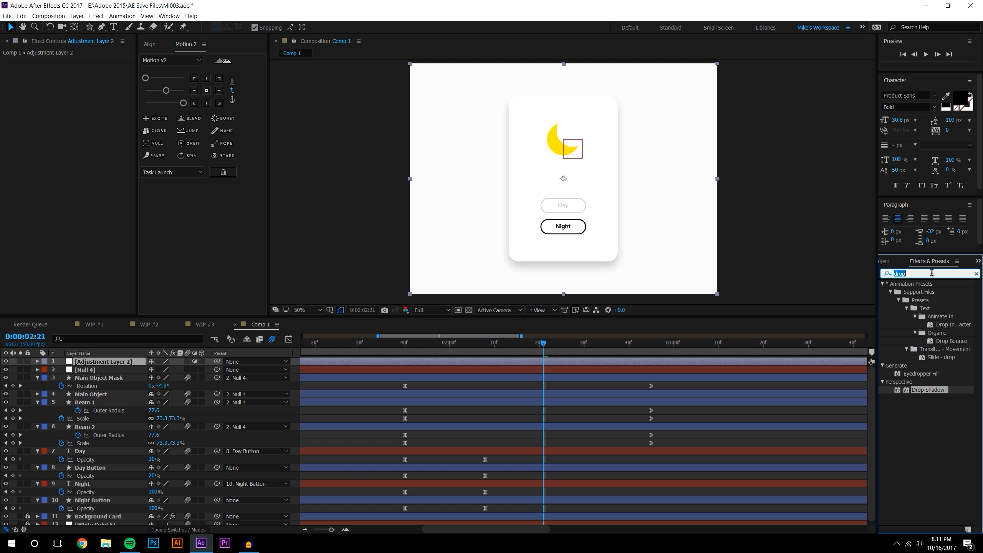
text(invert)
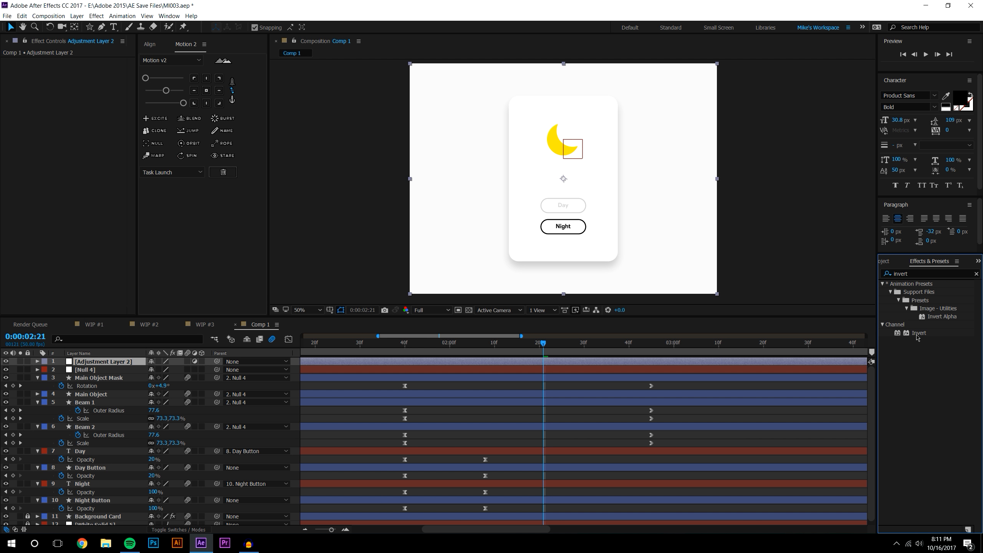
drag(917, 334, 134, 361)
click(574, 411)
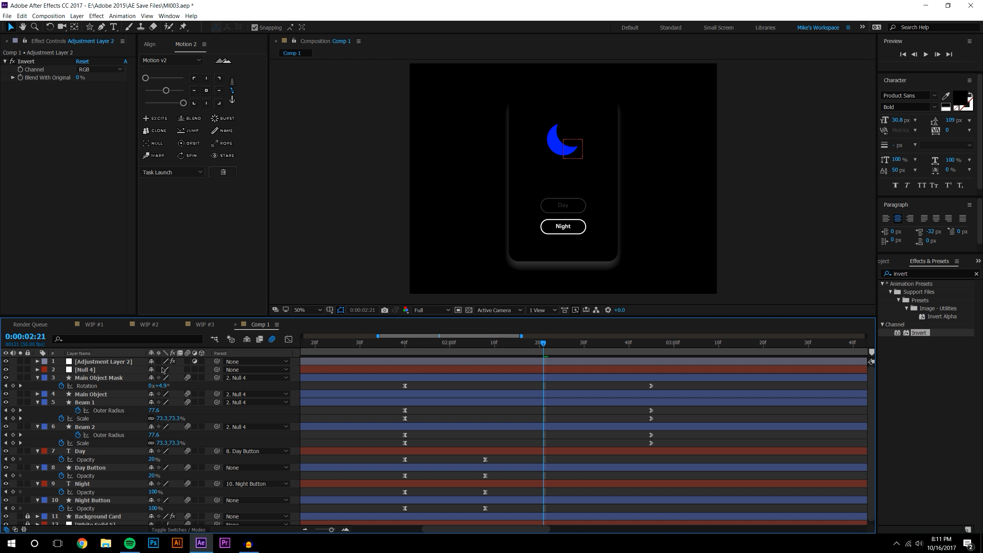
Unlock and duplicate the Background Card layer, place the copy above the adjustment layer, and show the mode and track matte columns
drag(79, 317, 82, 250)
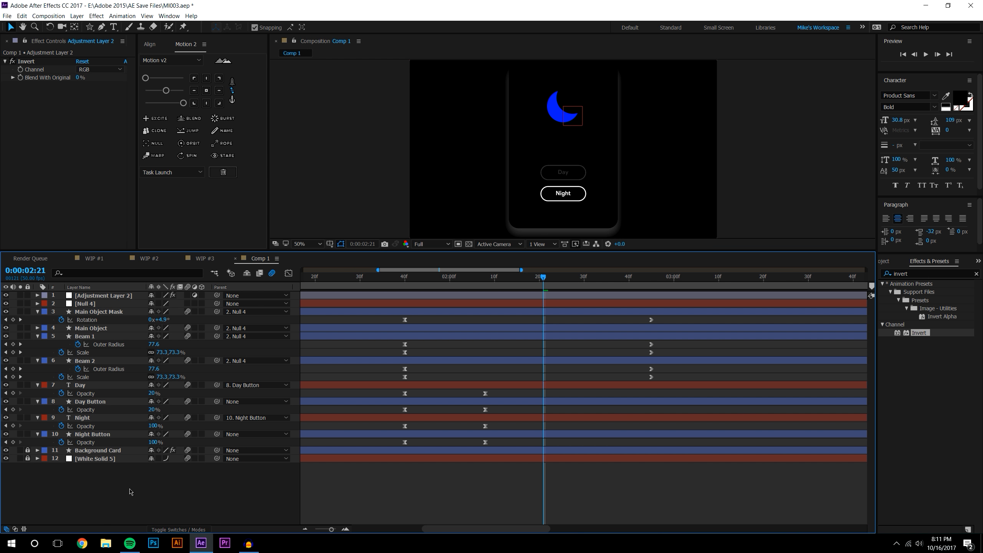
click(114, 450)
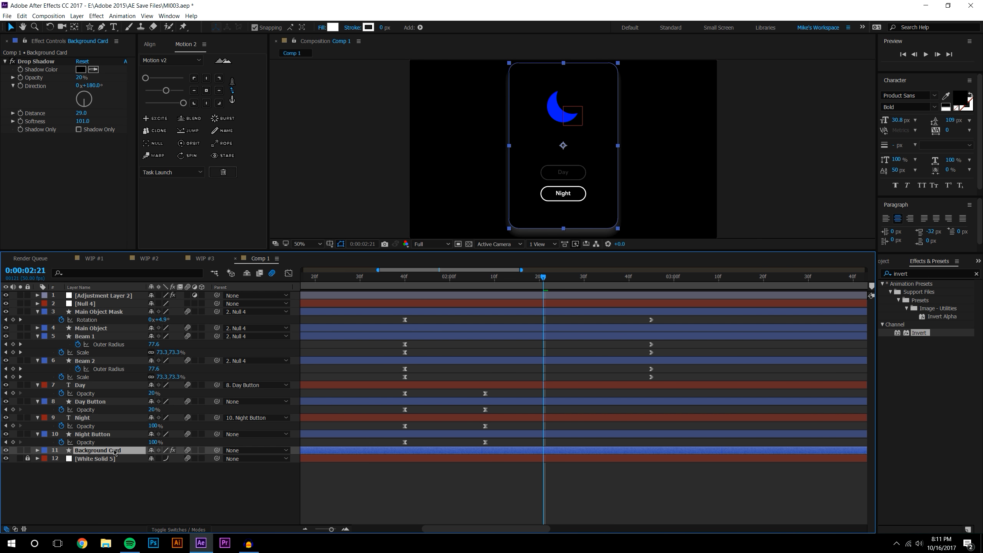
key(ctrl+d)
drag(109, 450, 115, 295)
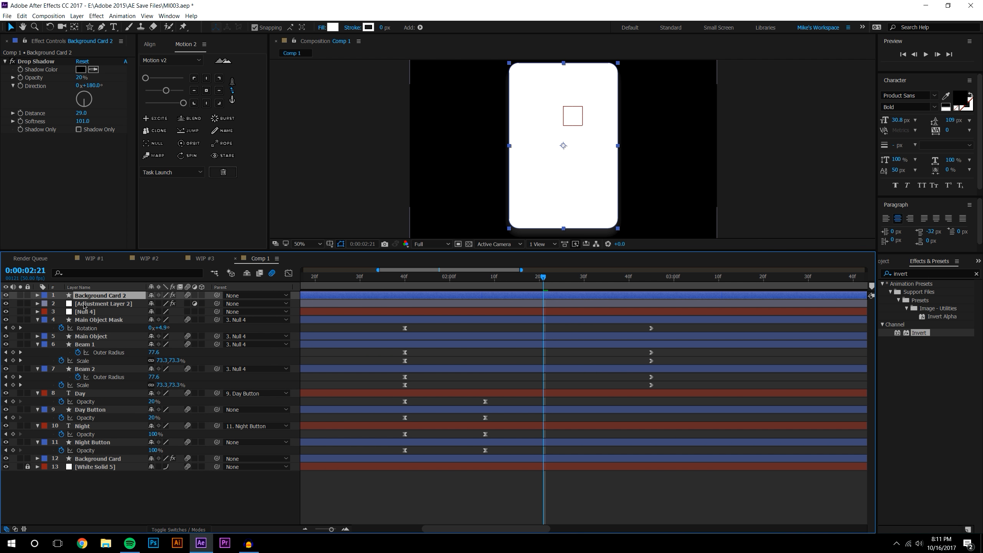
click(186, 529)
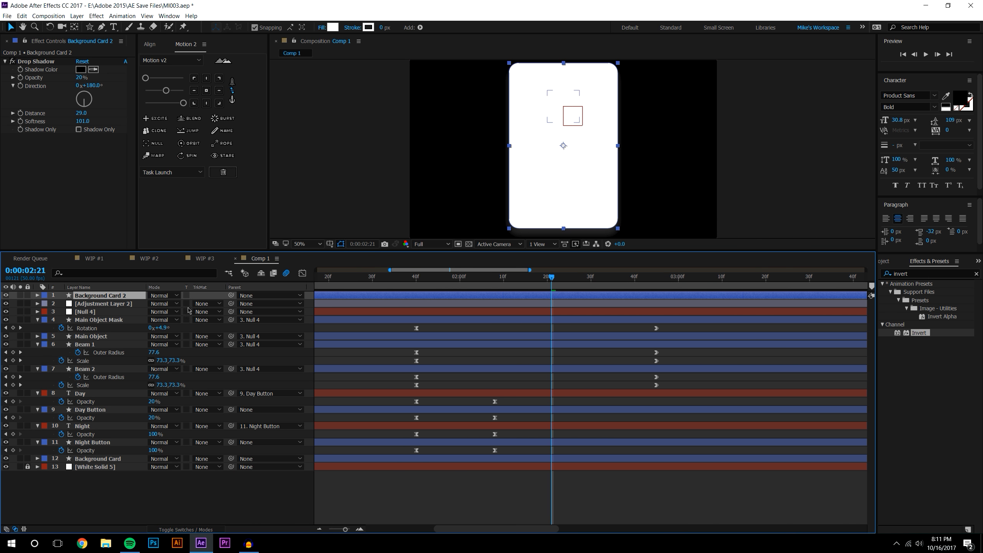
Set the new adjustment layer's track matte to Alpha Matte "Background Card 2" and enlarge the composition view
click(200, 305)
click(232, 334)
click(210, 305)
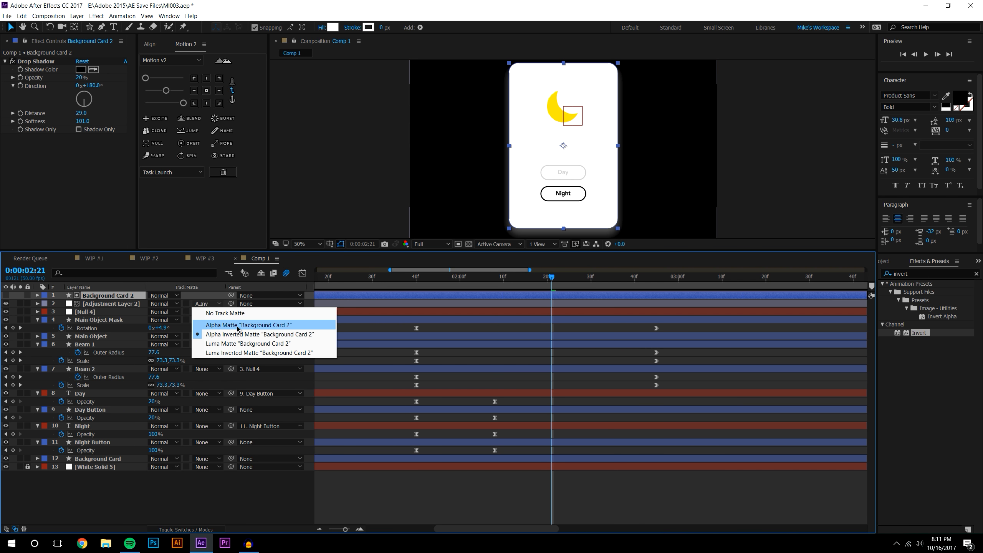
click(238, 326)
drag(290, 252, 291, 328)
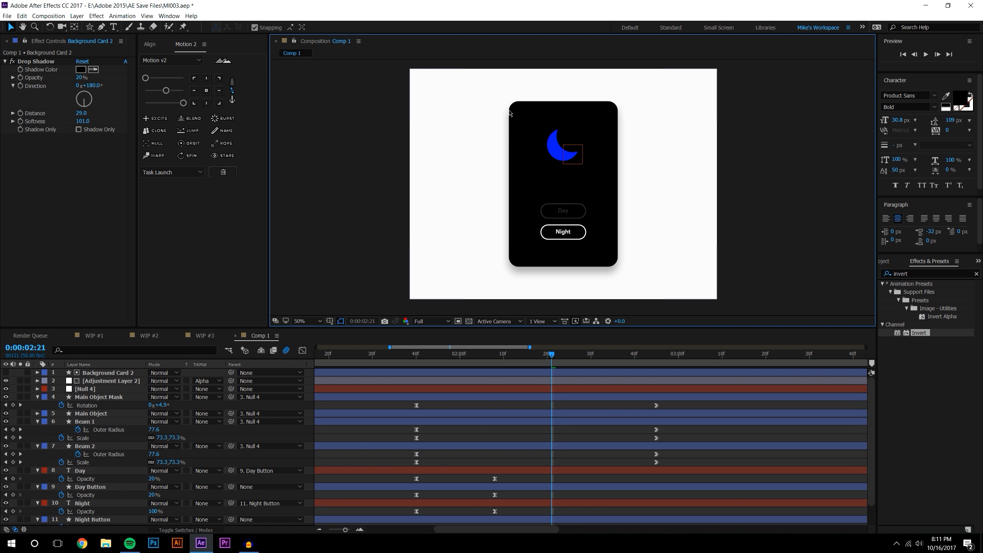
Move the Background Card 2 matte away from the card to test its effect on the inversion, and undo the move
click(103, 374)
mouse_move(554, 181)
mouse_down()
mouse_move(638, 232)
mouse_move(650, 179)
mouse_move(549, 175)
mouse_move(456, 192)
mouse_up()
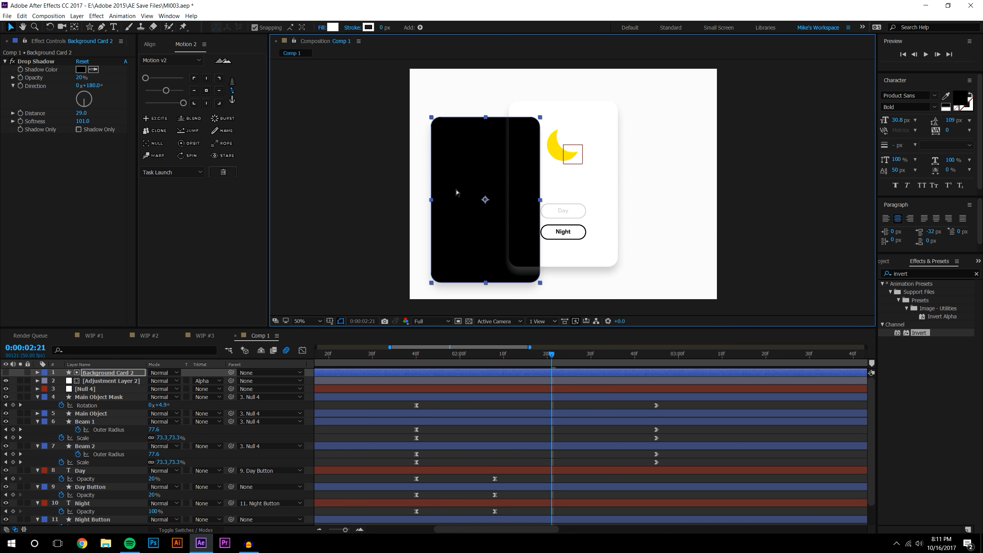
key(ctrl+z)
click(756, 173)
Collapse the expanded properties of the sun, beam, Day and Night layers in the timeline
click(37, 397)
click(37, 413)
click(38, 422)
click(38, 421)
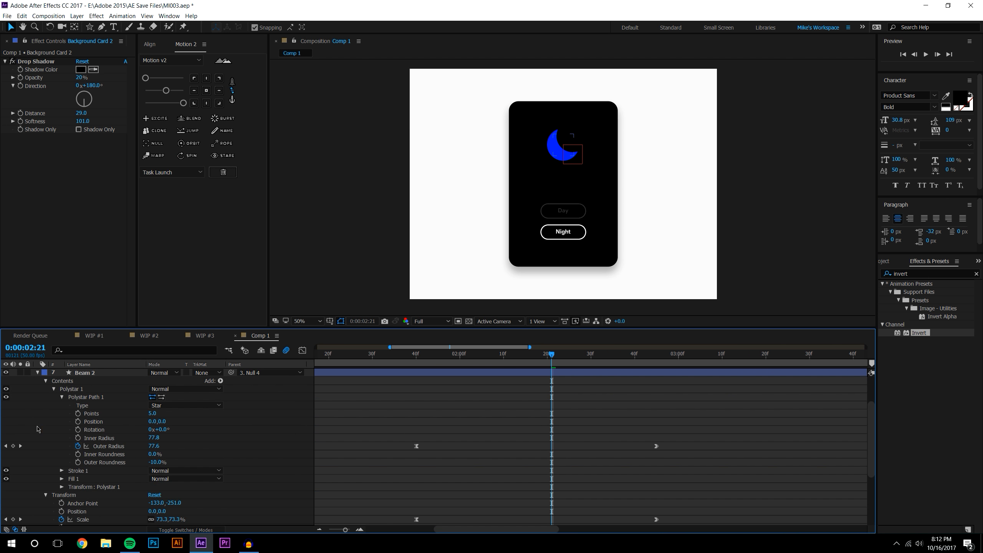
click(37, 372)
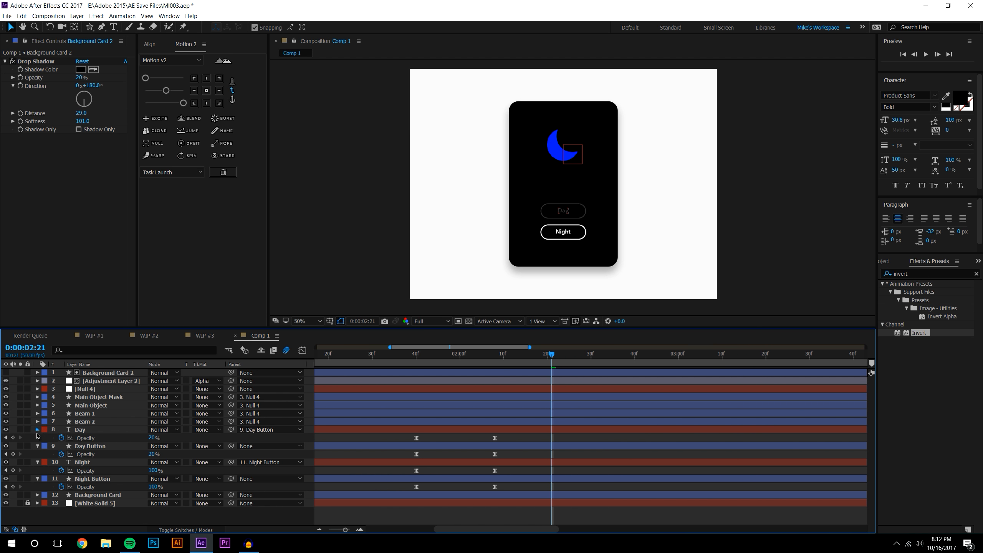
click(37, 429)
click(38, 437)
click(38, 445)
click(37, 454)
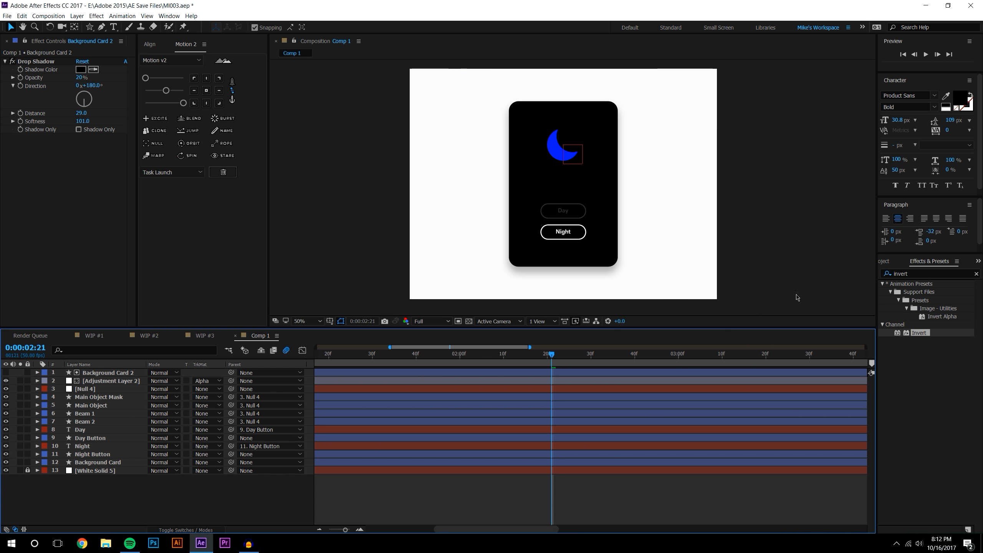
Search the effects for "bright" and apply Brightness & Contrast to Adjustment Layer 2
click(937, 273)
text(b)
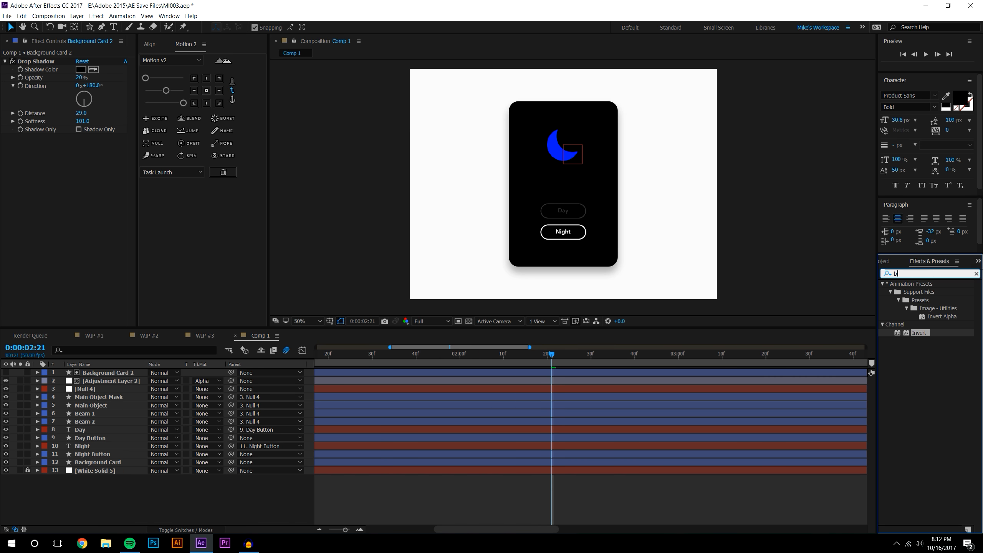
text(right)
drag(937, 341, 116, 380)
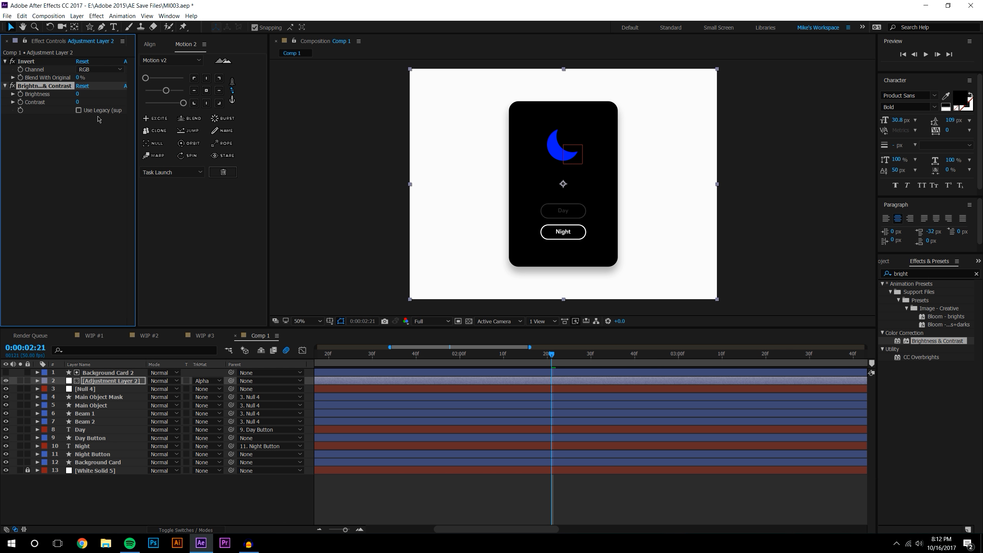
Try a lower brightness on the adjustment layer, undo it and deselect the layer
drag(78, 93, 1, 104)
key(ctrl+z)
click(160, 489)
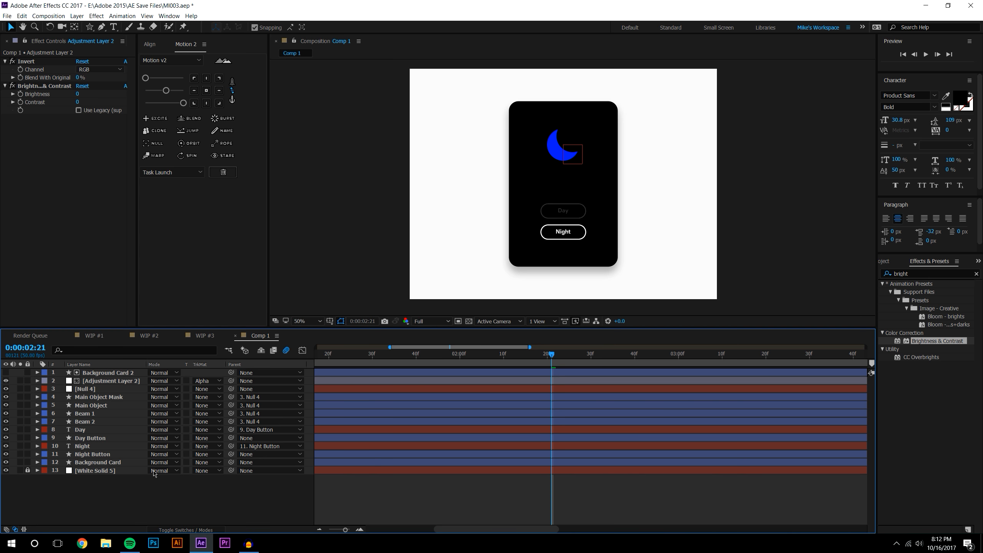
Reposition the composition view and timeline, and preview the inverted card animation
scroll(602, 252, up, 1)
scroll(602, 251, down, 1)
drag(602, 251, 598, 269)
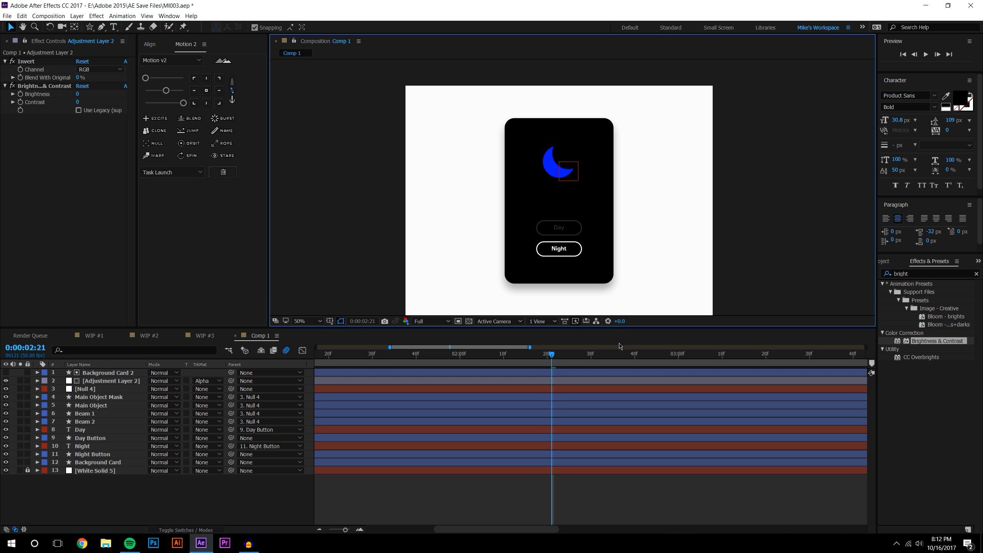
drag(622, 329, 622, 347)
mouse_move(480, 384)
mouse_down()
mouse_move(340, 383)
mouse_move(466, 381)
mouse_up()
key(space)
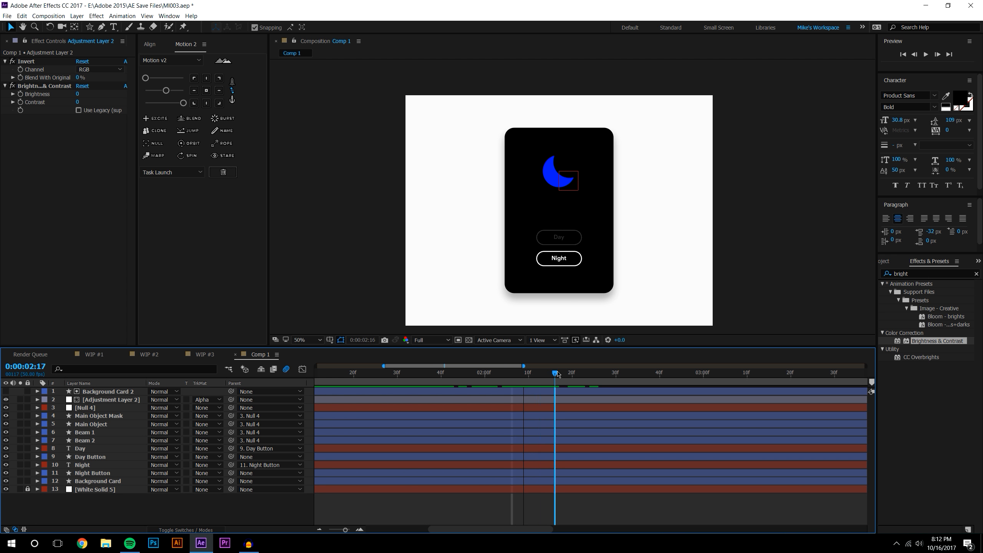
Turn on the Use Legacy option of Brightness & Contrast on the adjustment layer
click(79, 110)
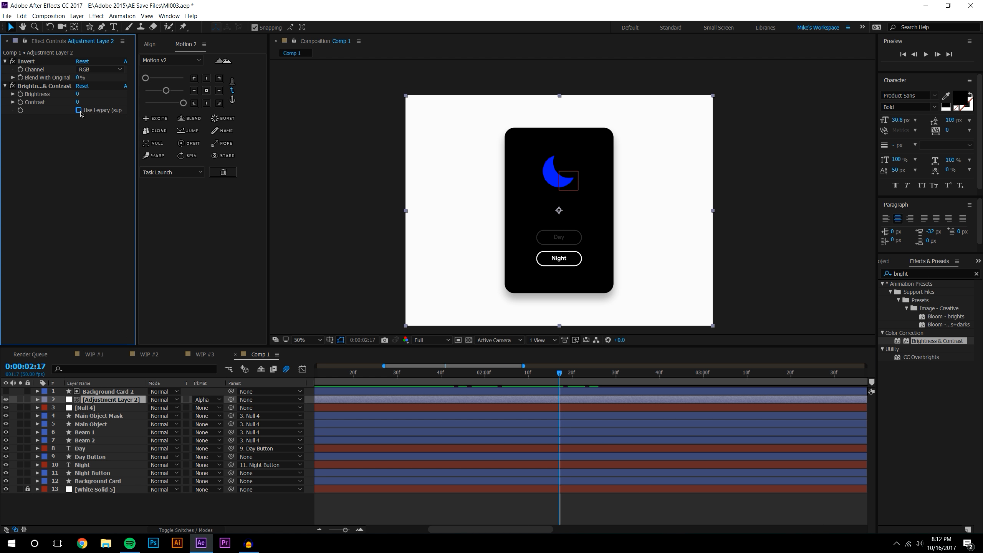
Delete the Brightness & Contrast effect from Adjustment Layer 2 and set Invert's Blend With Original to 10%
click(79, 111)
mouse_move(76, 77)
mouse_down()
mouse_move(112, 77)
mouse_move(89, 83)
mouse_up()
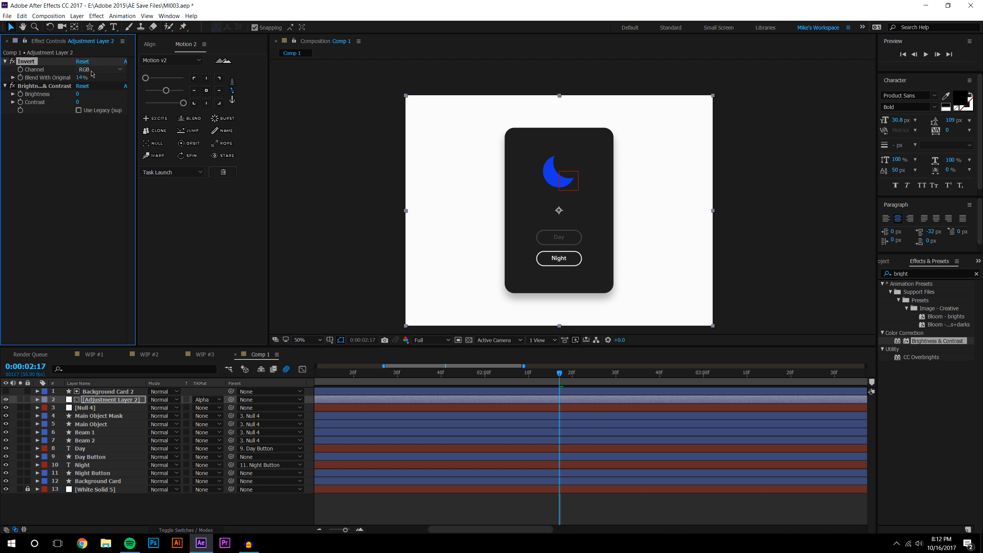
key(period)
key(h)
key(comma)
key(v)
click(28, 85)
key(Delete)
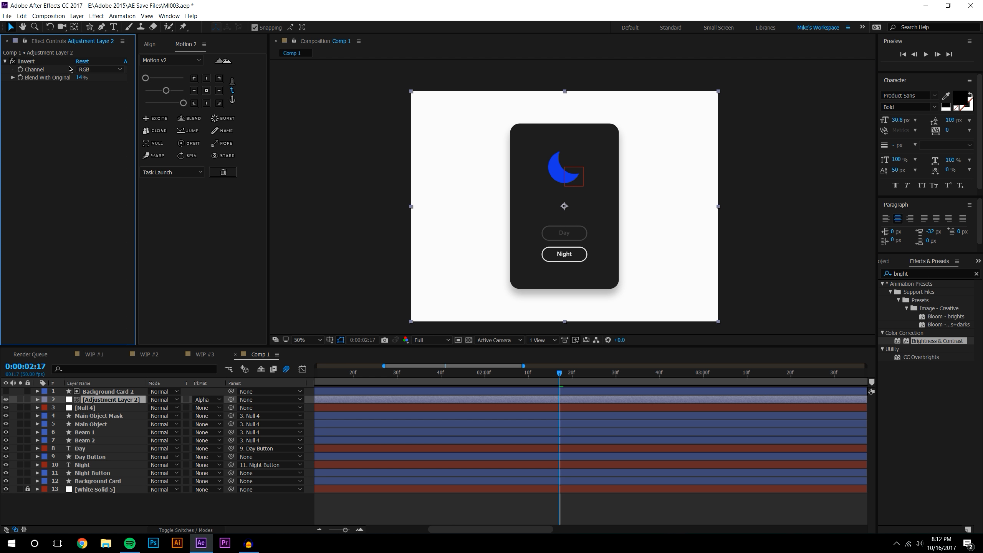
drag(80, 83, 79, 81)
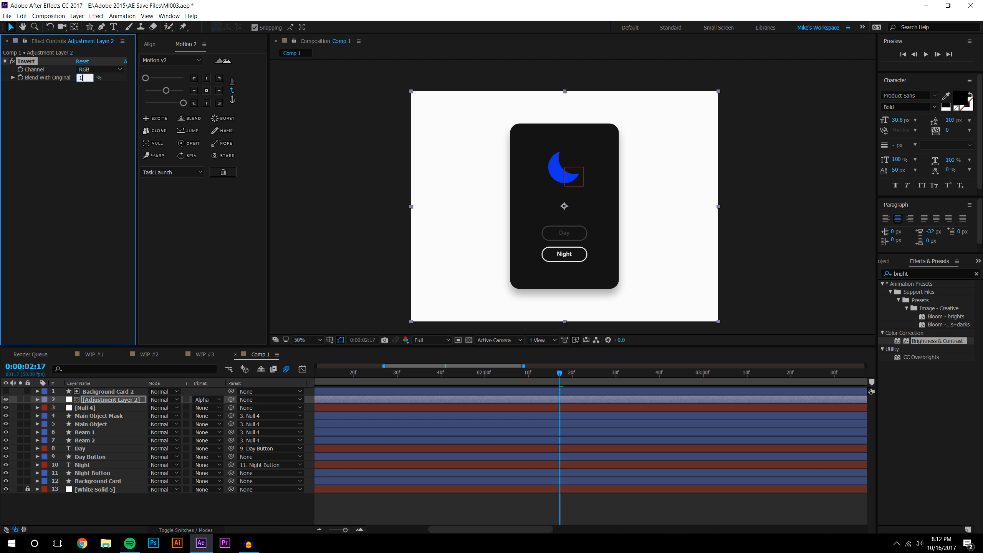
click(291, 496)
Reveal the keyframed properties of layers Day through Background Card and go to their first opacity keyframes at 0:00:01:40
drag(563, 372, 353, 381)
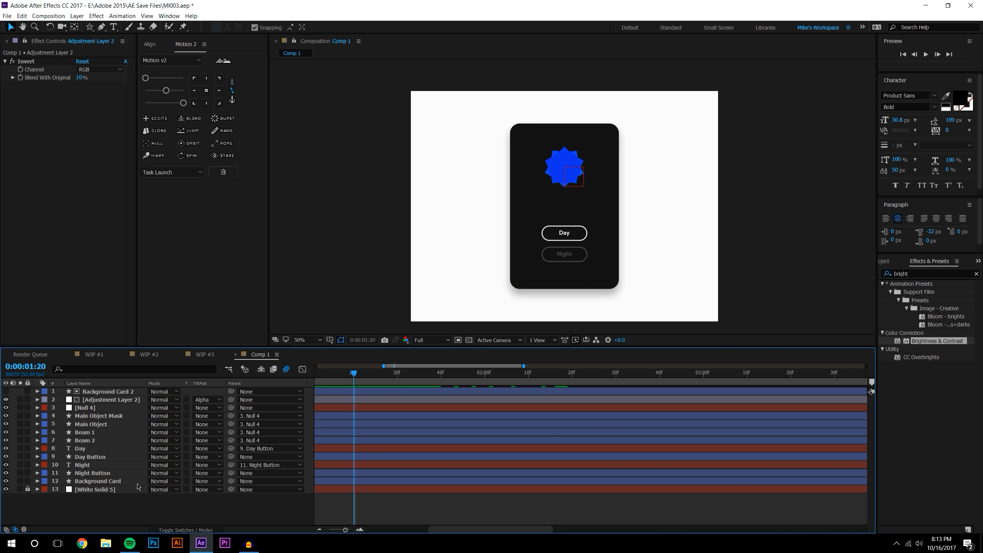
click(116, 481)
shift+click(117, 449)
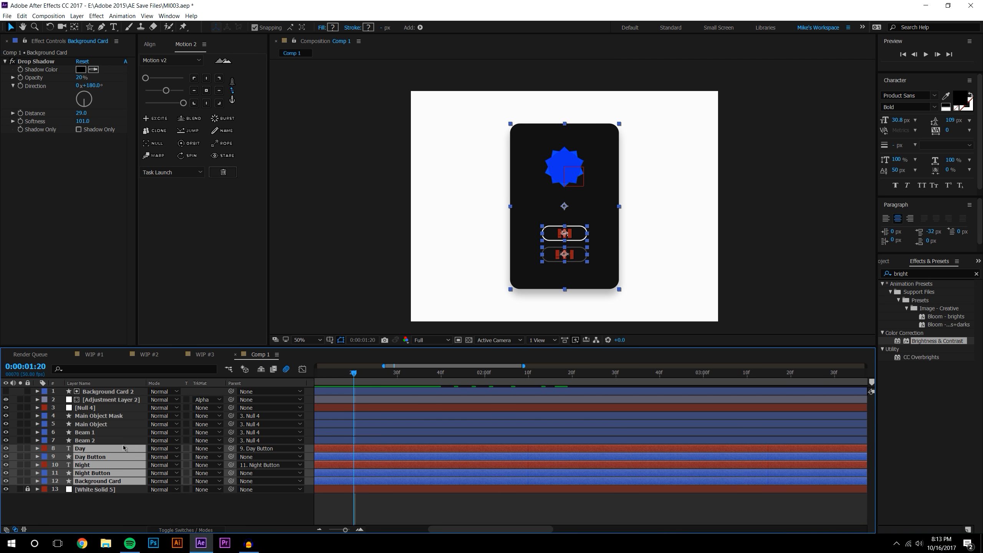
key(u)
click(488, 472)
key(space)
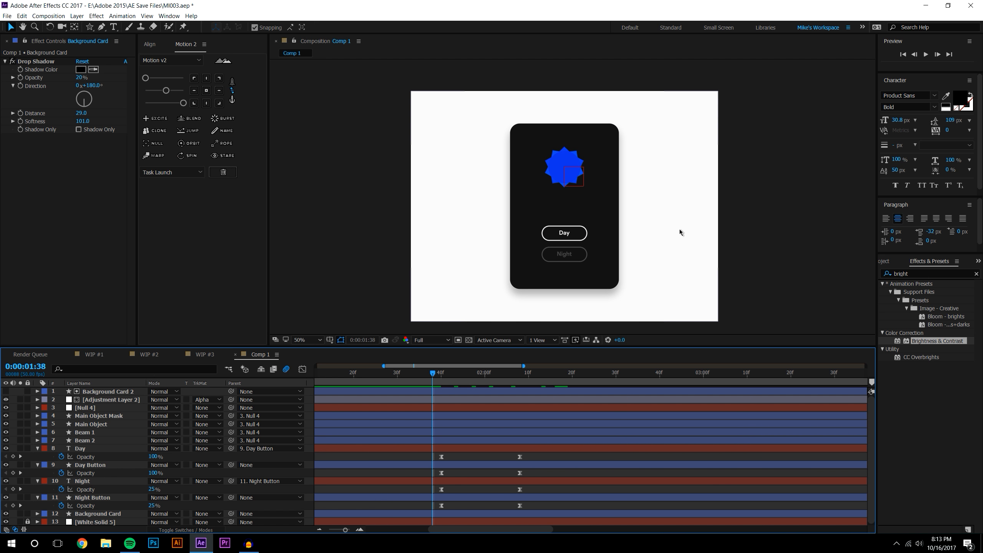
key(k)
Enable opacity keyframing on Adjustment Layer 2 at 0:00:01:40 and set the opacity there to 0%
click(97, 401)
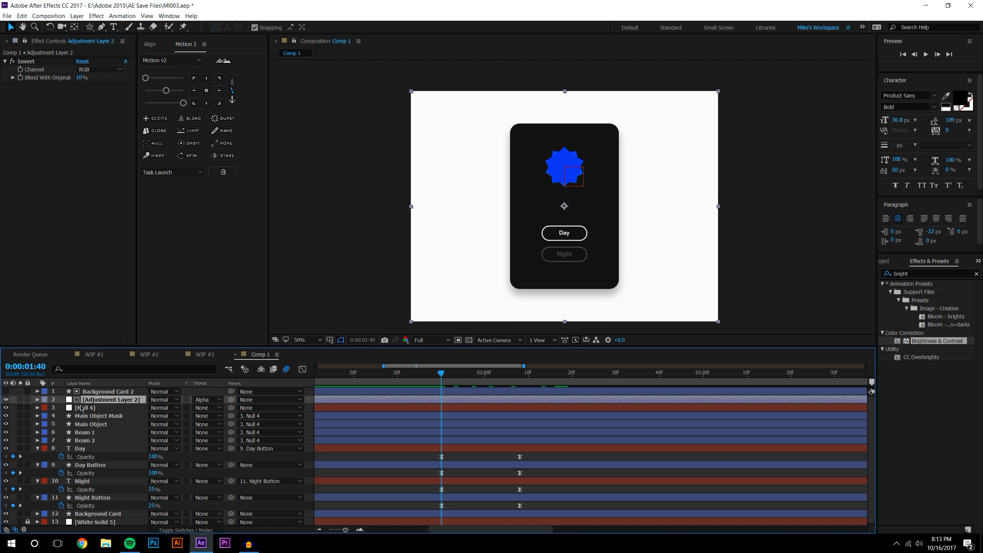
key(t)
click(61, 408)
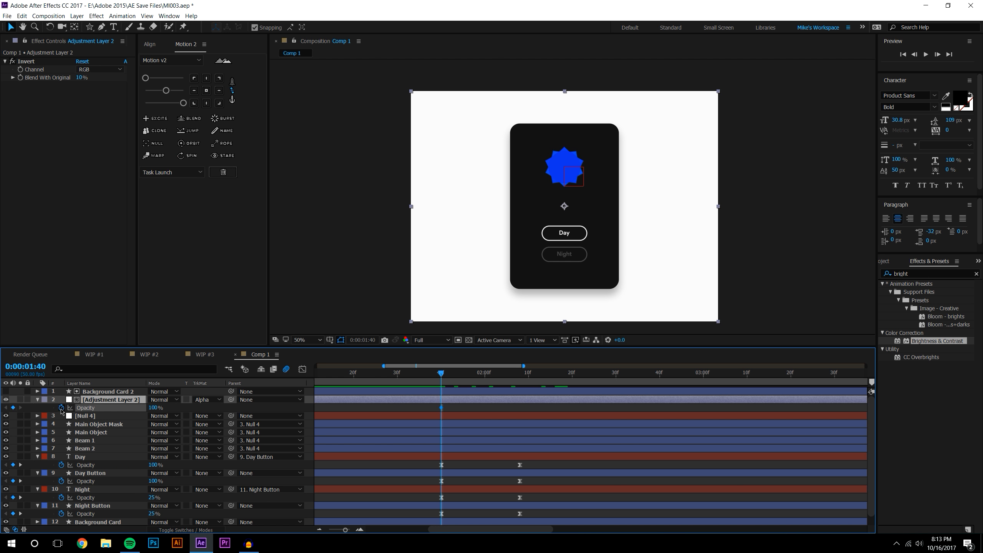
drag(155, 408, 2, 431)
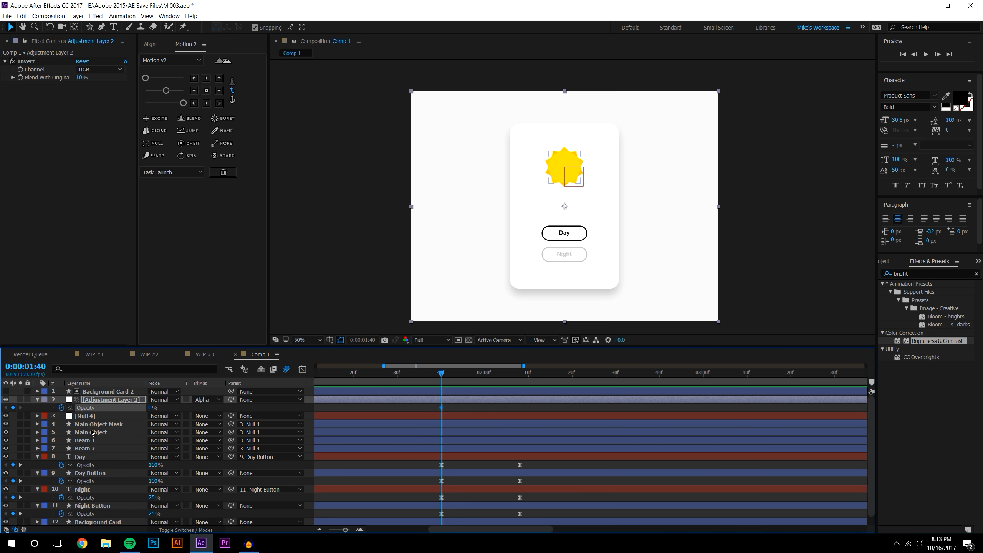
Add a 100% opacity keyframe to Adjustment Layer 2 at 0:00:02:08 and scrub through the fade
key(k)
drag(152, 408, 443, 418)
drag(535, 412, 436, 410)
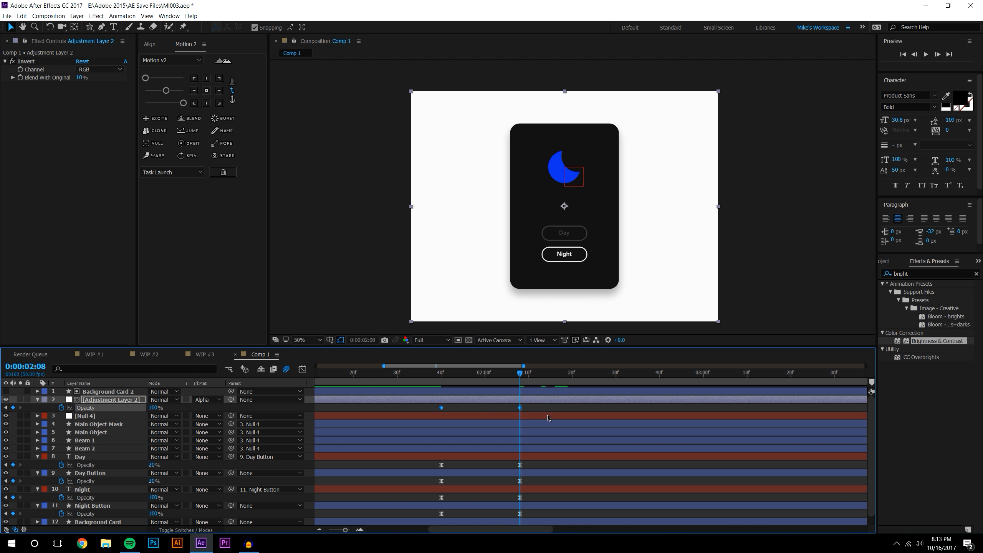
click(464, 412)
drag(437, 372, 498, 378)
Ease both opacity keyframes of Adjustment Layer 2 and reshape the speed curve into a fast start with a long slowdown
drag(430, 407, 528, 410)
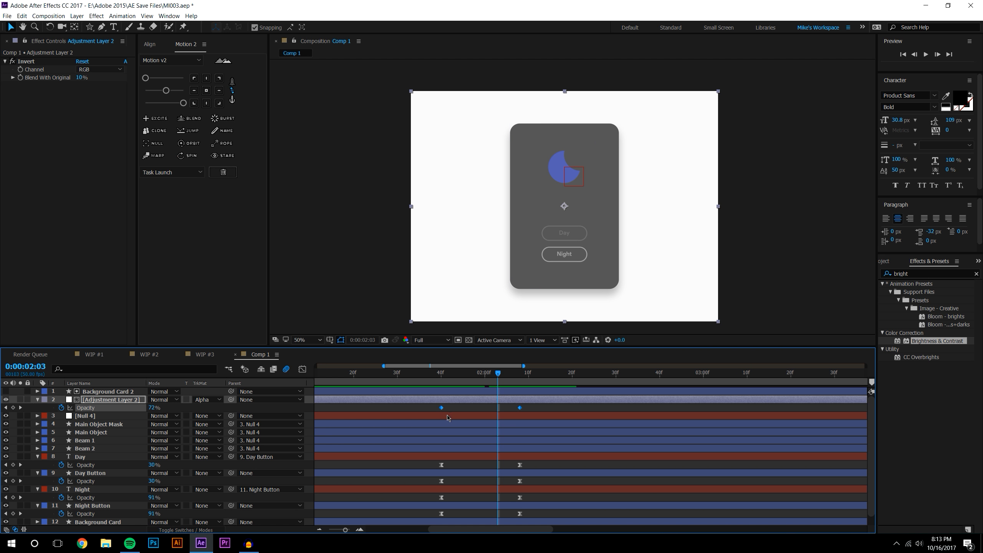
click(302, 369)
drag(429, 393, 547, 519)
click(691, 521)
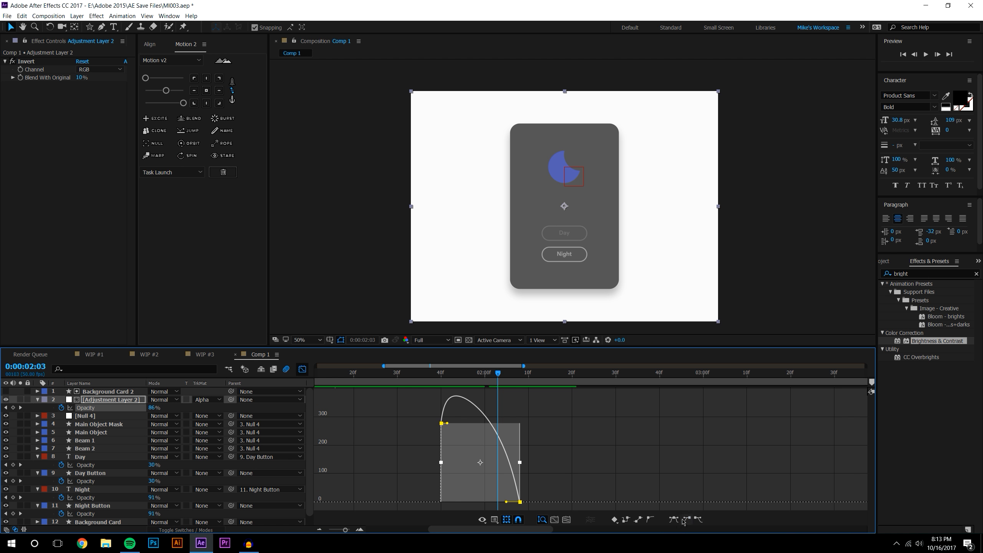
drag(447, 423, 441, 423)
drag(506, 502, 458, 504)
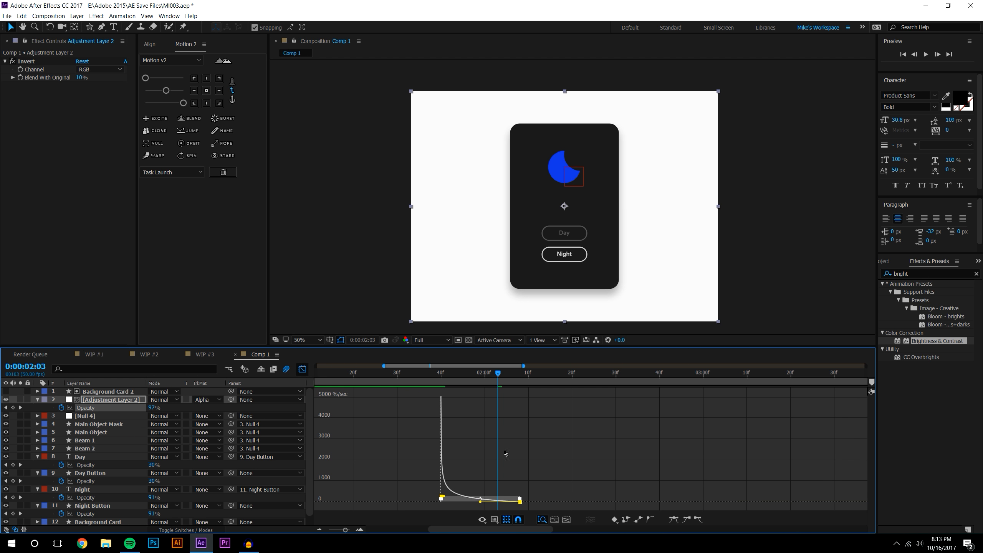
click(302, 370)
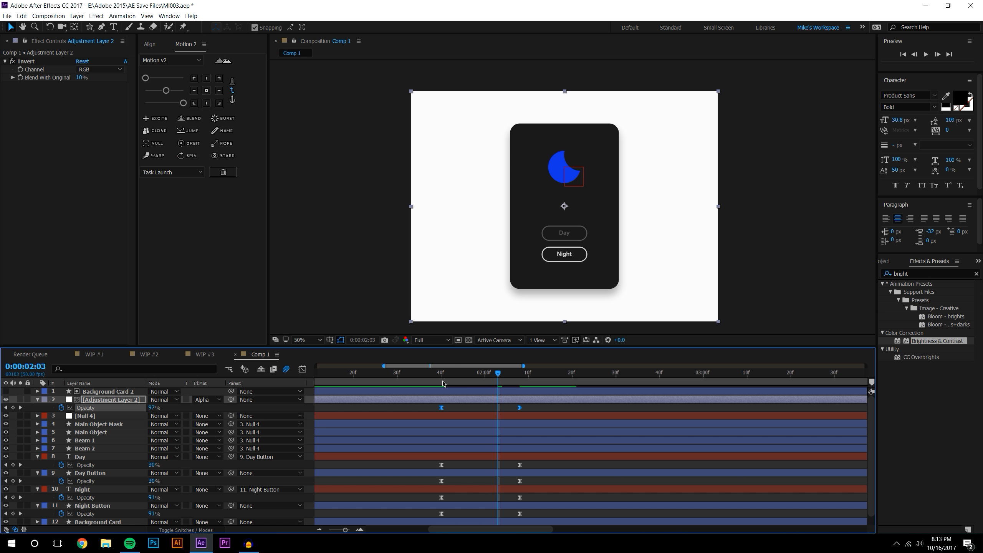
Preview the eased day-to-night transition from just before the first opacity keyframe
key(space)
click(926, 54)
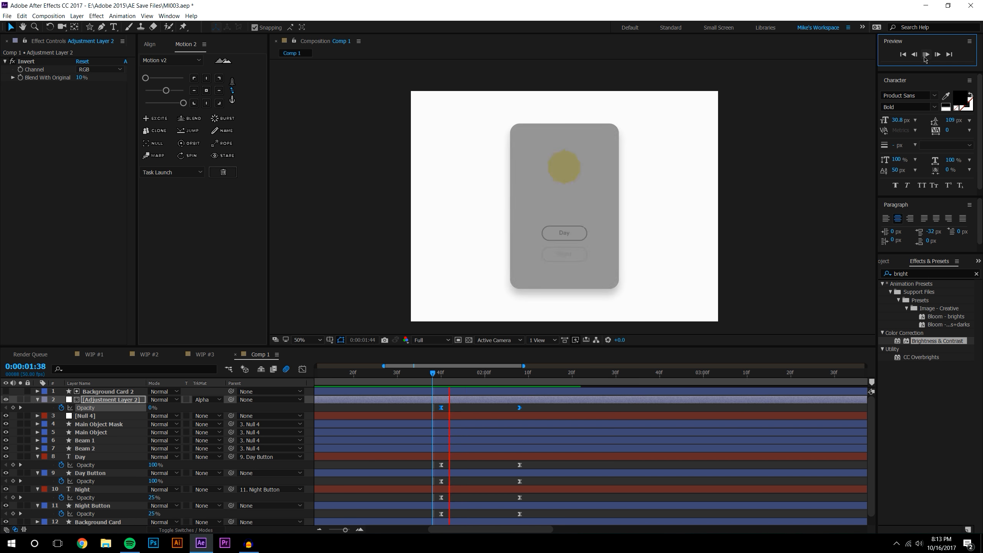
click(433, 366)
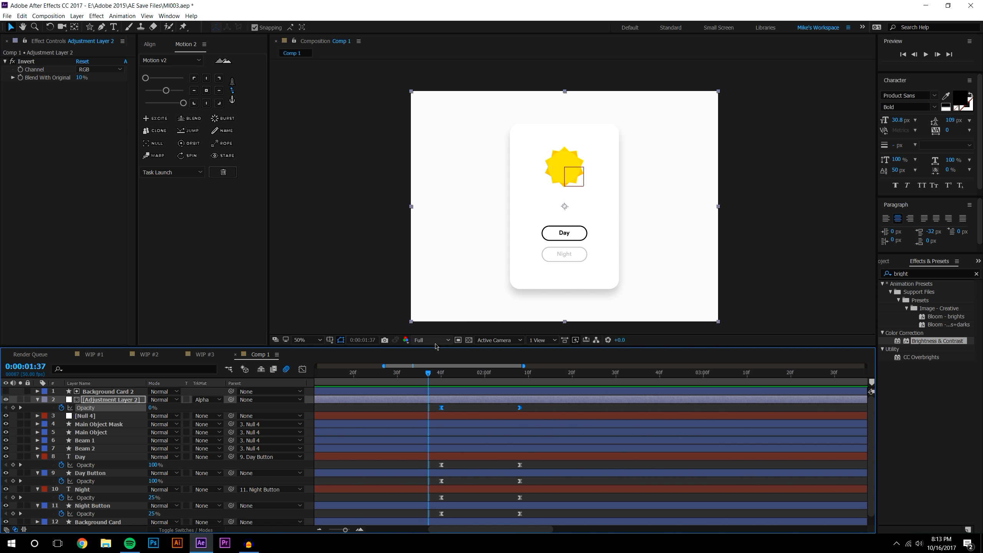
Enlarge the timeline area and reveal the keyframed properties of all unlocked layers
drag(434, 346, 434, 256)
drag(134, 472, 83, 294)
key(u)
key(u)
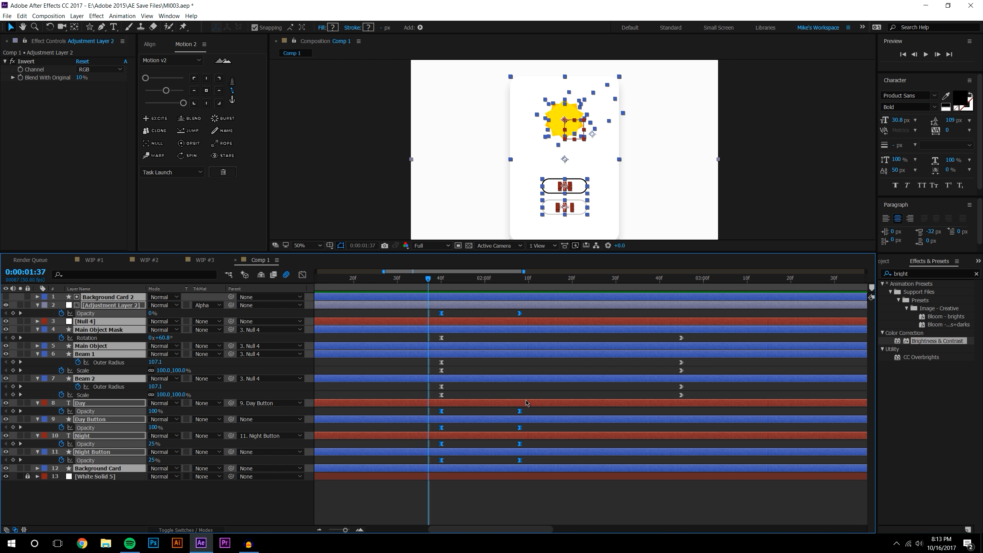
click(532, 396)
Try aligning Adjustment Layer 2's end opacity keyframe with the end keyframes of the mask rotation and beams, and preview it
drag(519, 313, 682, 342)
key(F2)
click(926, 54)
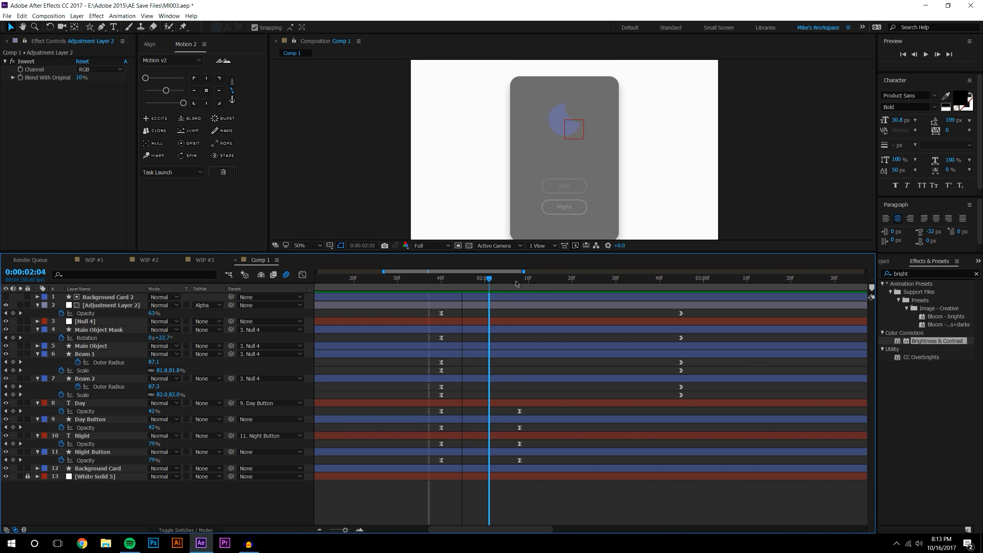
click(436, 288)
key(space)
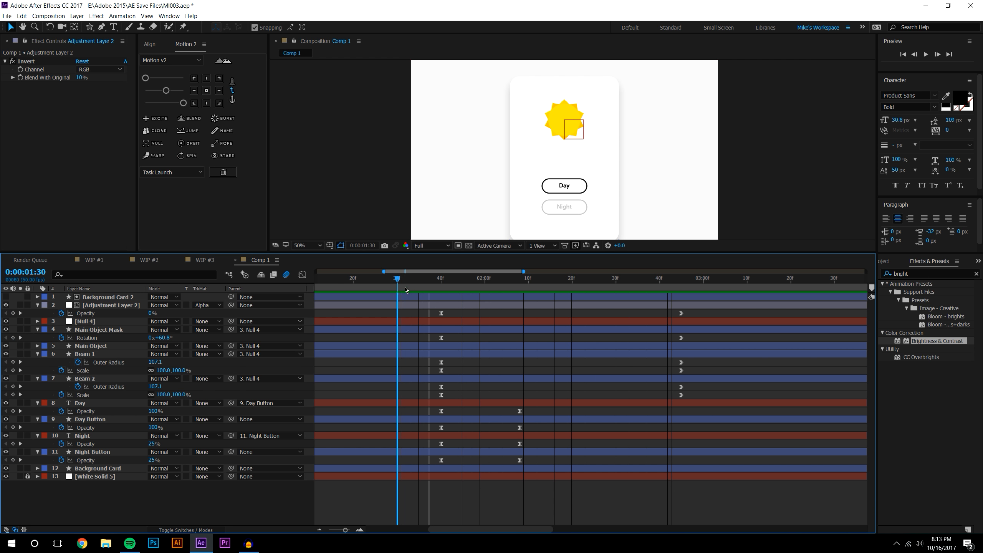
Move Adjustment Layer 2's end opacity keyframe to about 0:00:02:11 and preview the transition
drag(681, 313, 532, 313)
click(429, 281)
click(925, 55)
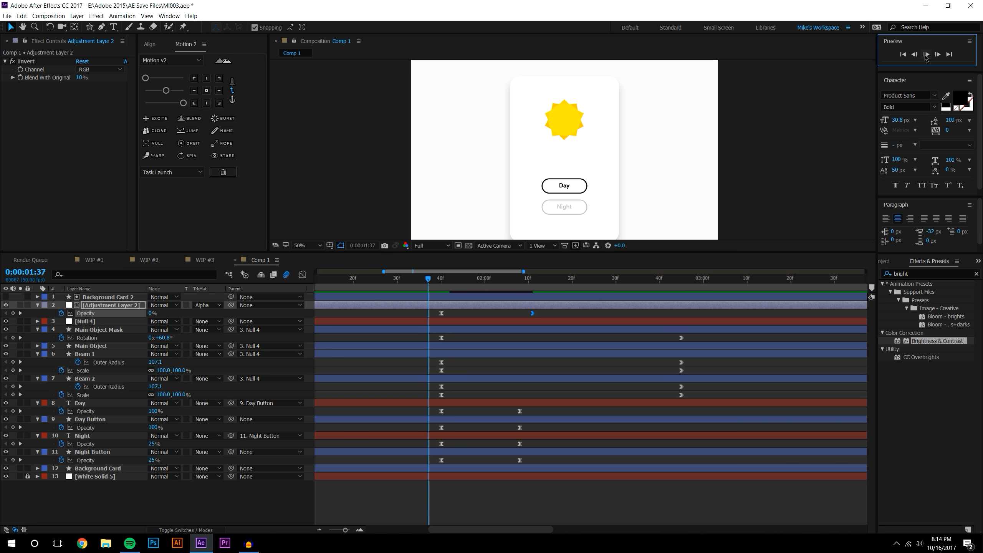
drag(434, 281, 581, 284)
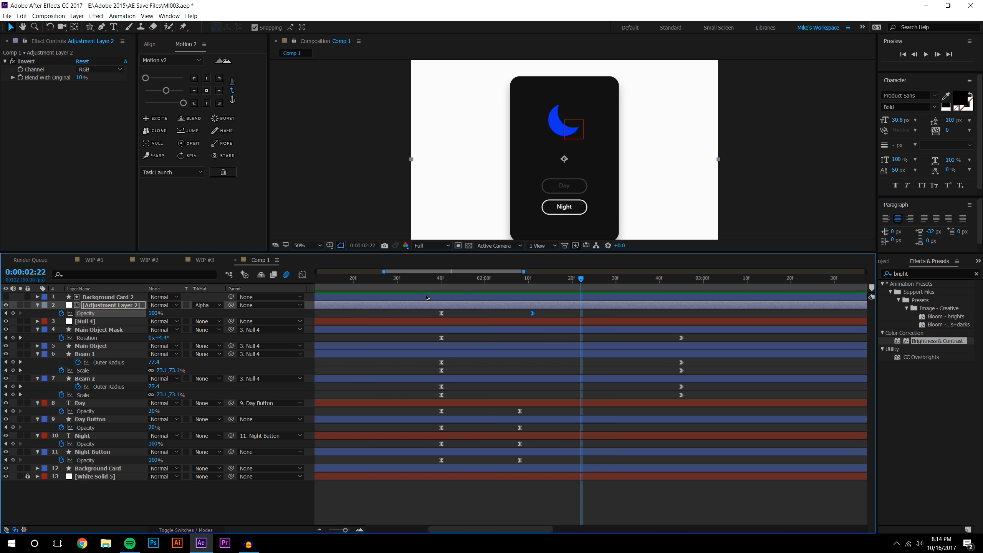
Show the layer switches, turn off Adjustment Layer 2's adjustment-layer switch, and preview from 0:00:01:39
click(189, 530)
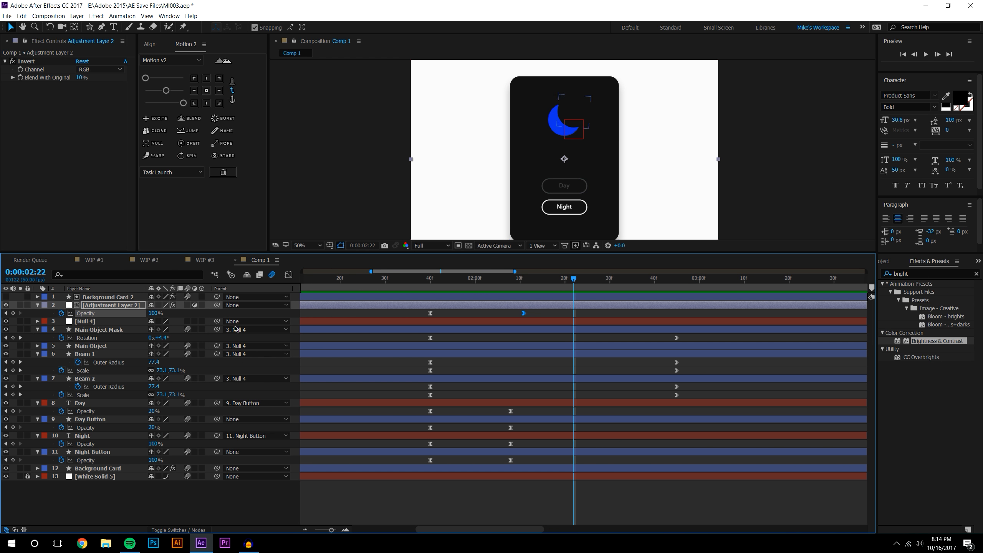
click(195, 305)
click(426, 279)
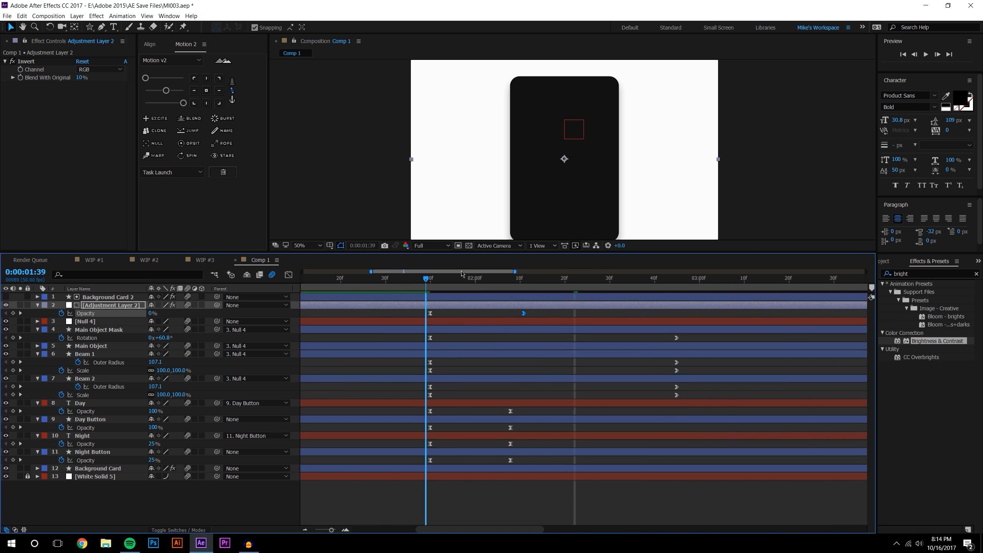
click(926, 54)
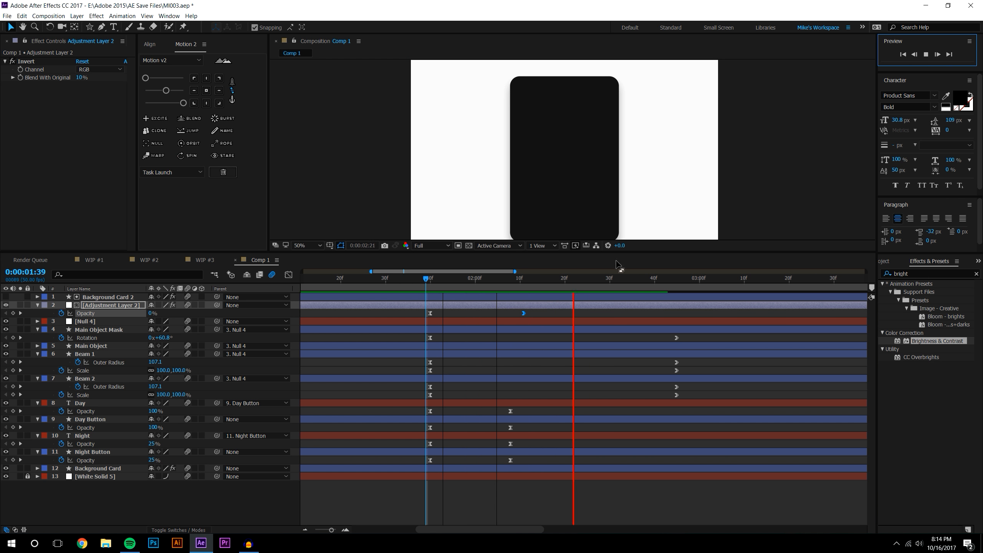
key(space)
Scrub the plain-layer result and turn Adjustment Layer 2's adjustment-layer switch back on
drag(432, 287, 548, 295)
click(187, 305)
drag(421, 287, 574, 494)
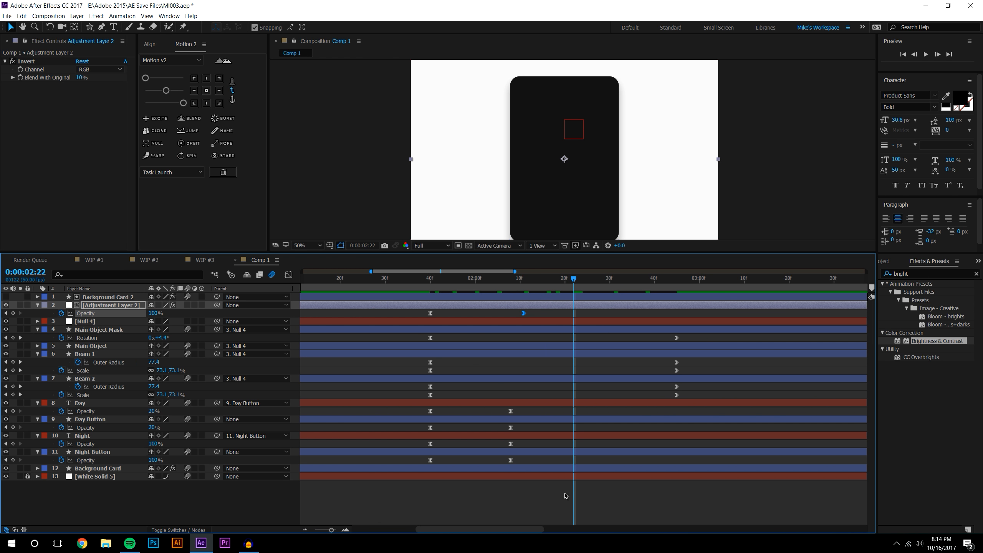
click(630, 502)
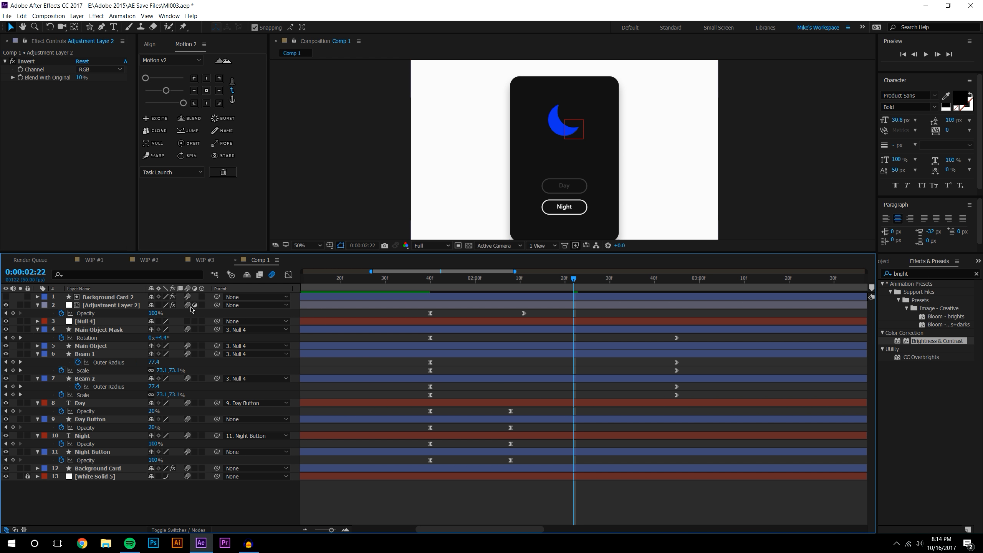
Preview the inverted transition from 0:00:01:38 and scrub to the night state at 0:00:02:14
click(421, 278)
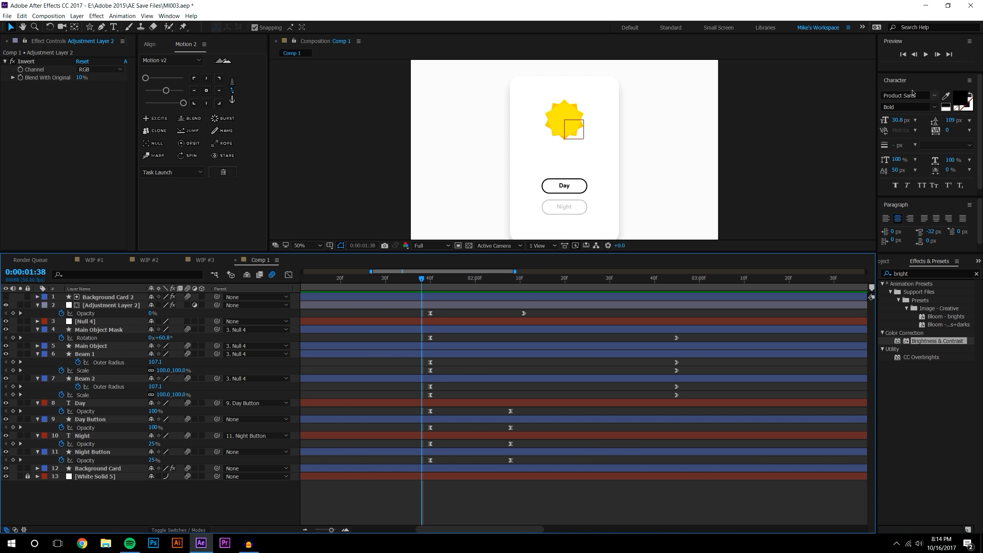
click(925, 54)
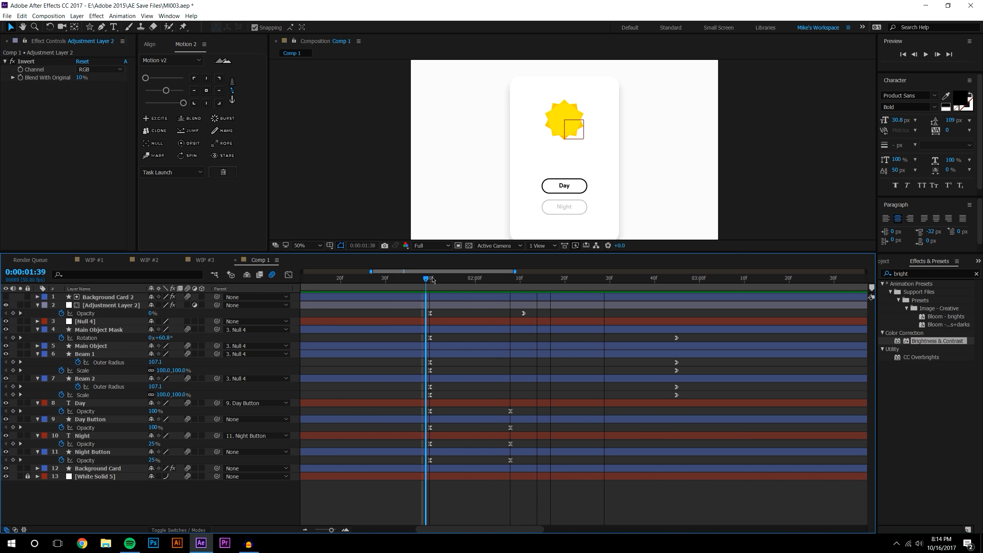
drag(446, 277, 540, 268)
Apply the Change Color effect to Adjustment Layer 2 with the moon's blue as Color To Change
click(104, 306)
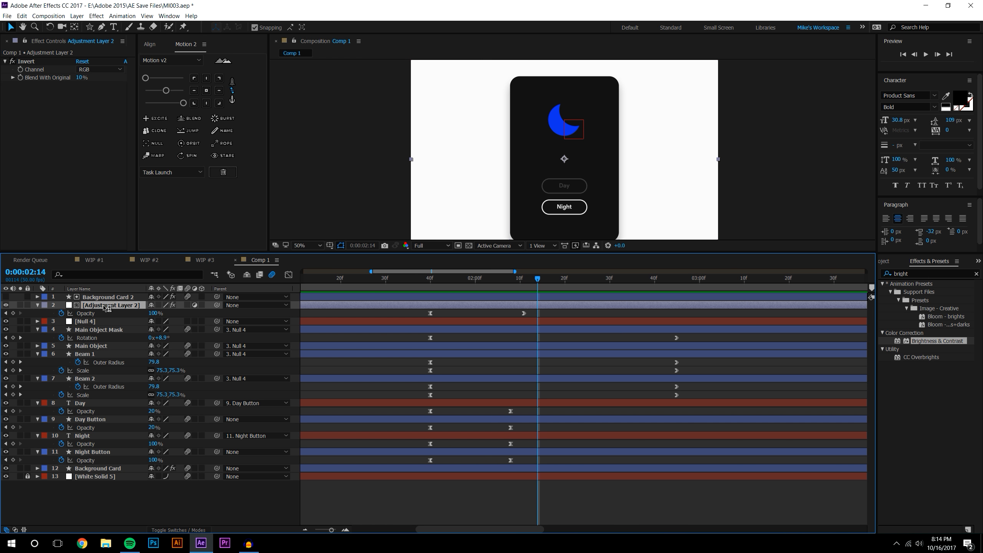
click(923, 273)
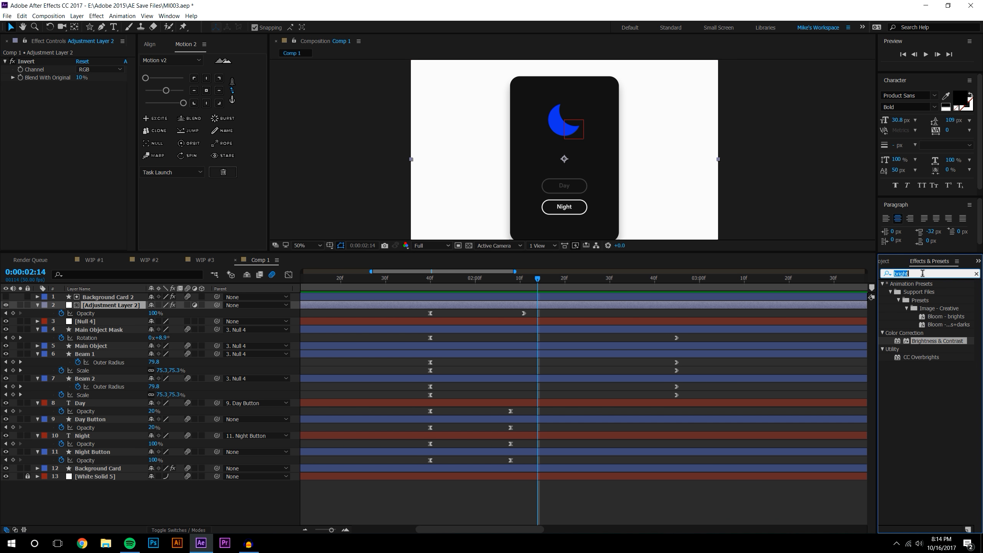
text(change)
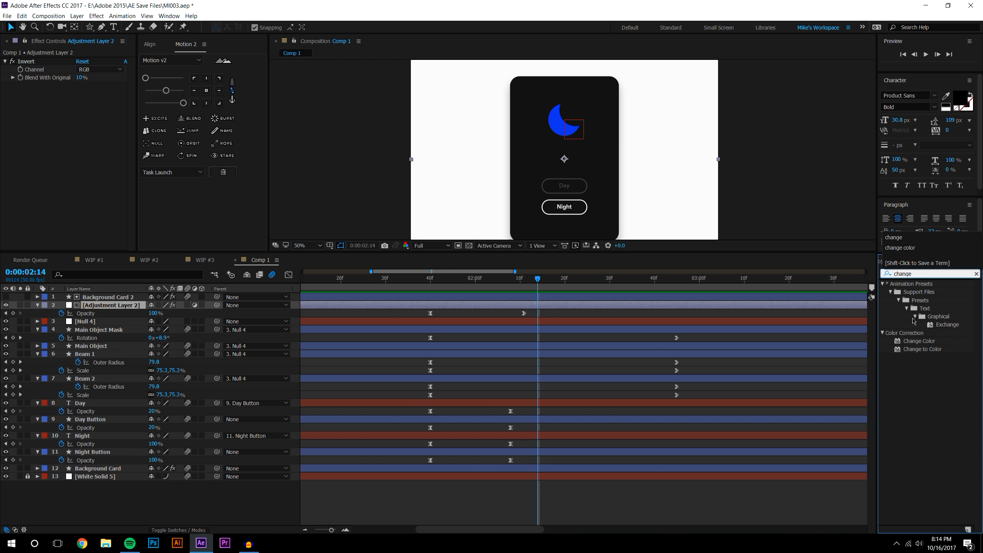
double_click(924, 341)
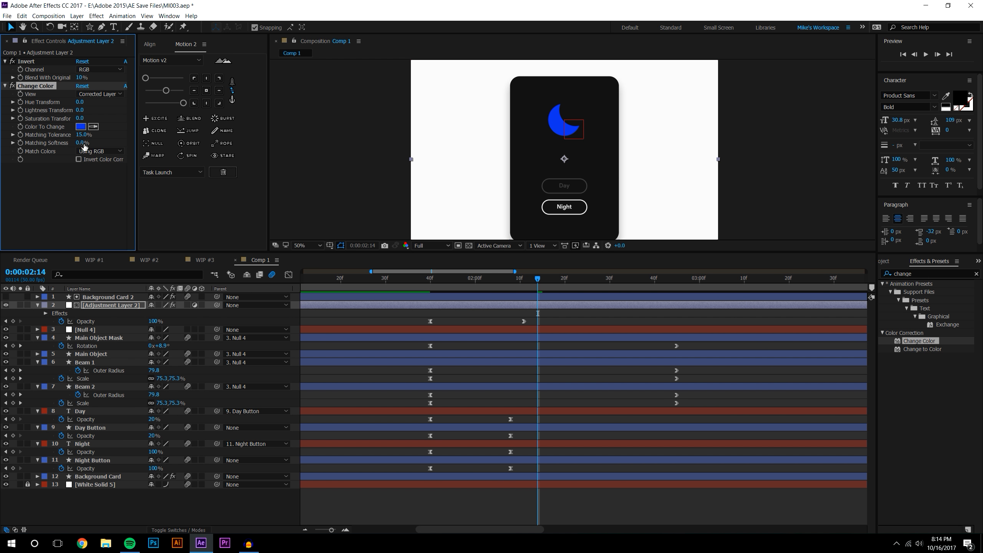
Set Change Color's Hue Transform to 142 and inspect the moon closely partway through the transition at 0:00:02:03
drag(79, 104, 145, 104)
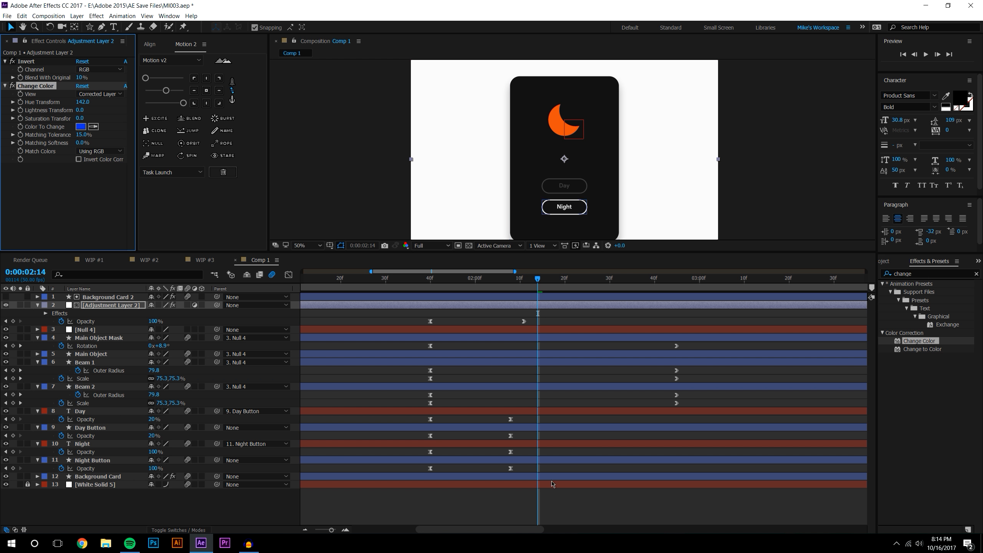
drag(424, 278, 489, 271)
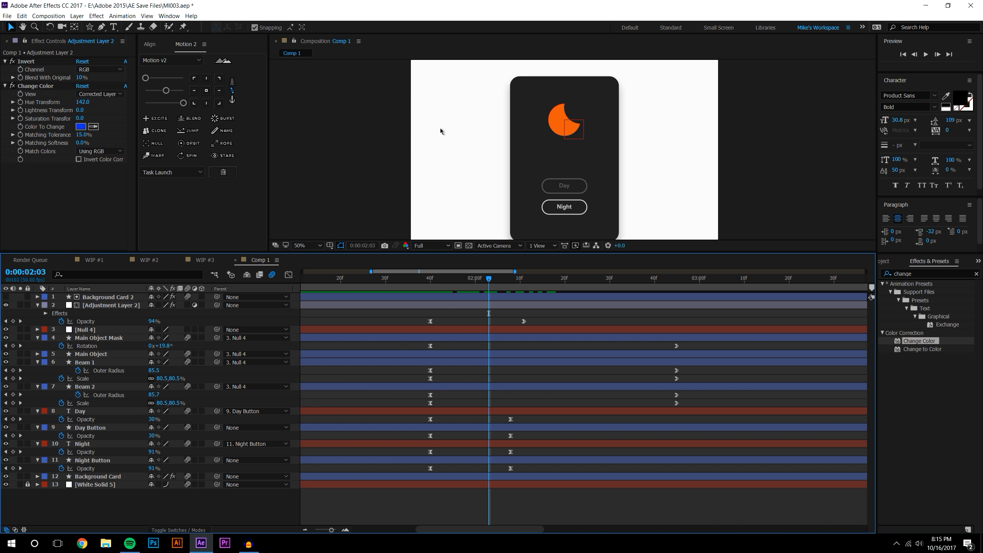
scroll(572, 108, up, 3)
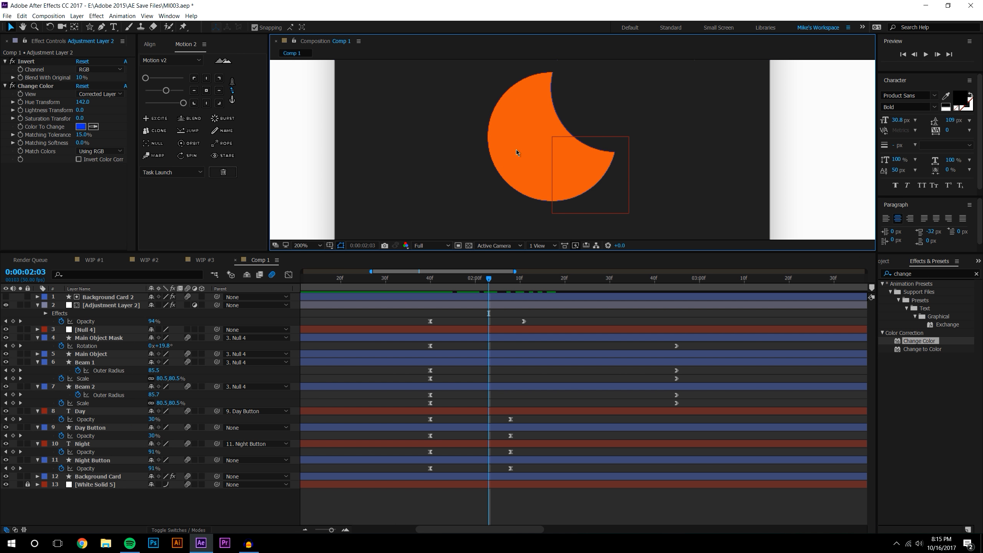
Set Change Color's Matching Tolerance to 54% to recolor the moon's edge, and confirm removing the synced auto-save file from Google Drive
scroll(522, 136, up, 2)
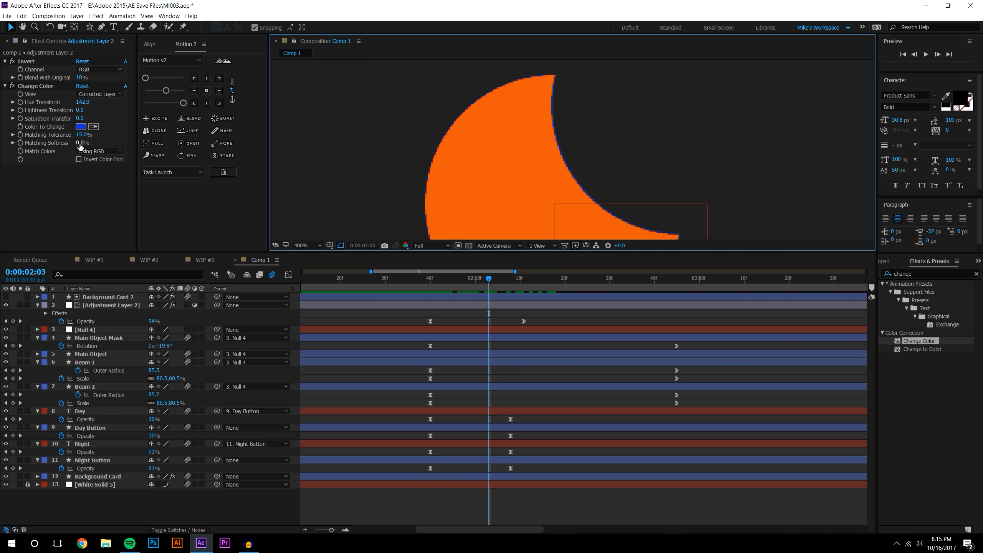
drag(81, 136, 104, 138)
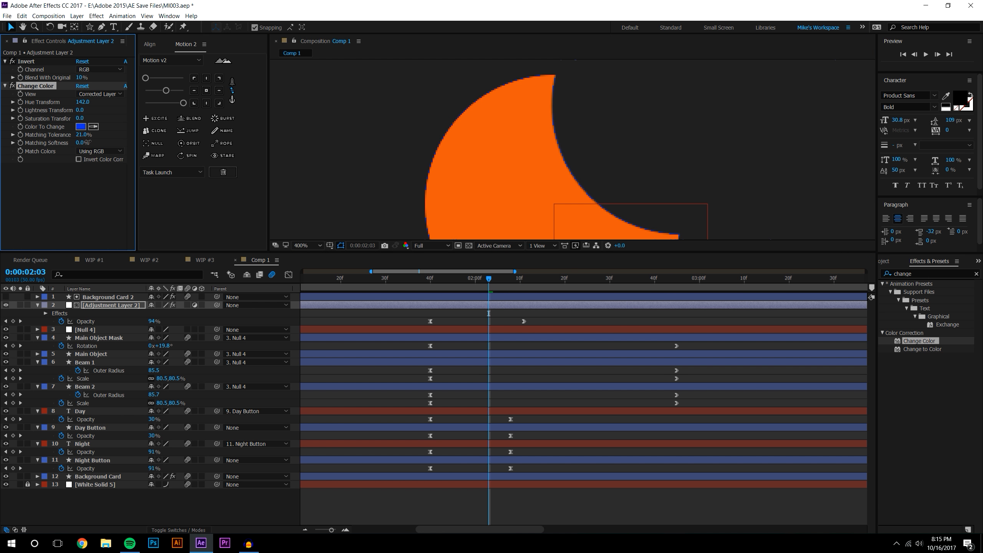
scroll(557, 149, down, 2)
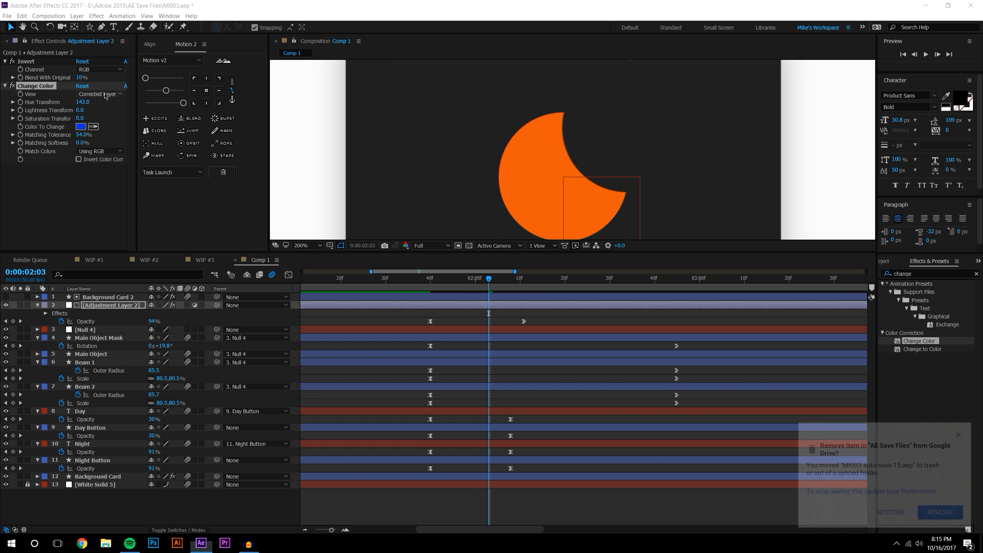
click(930, 514)
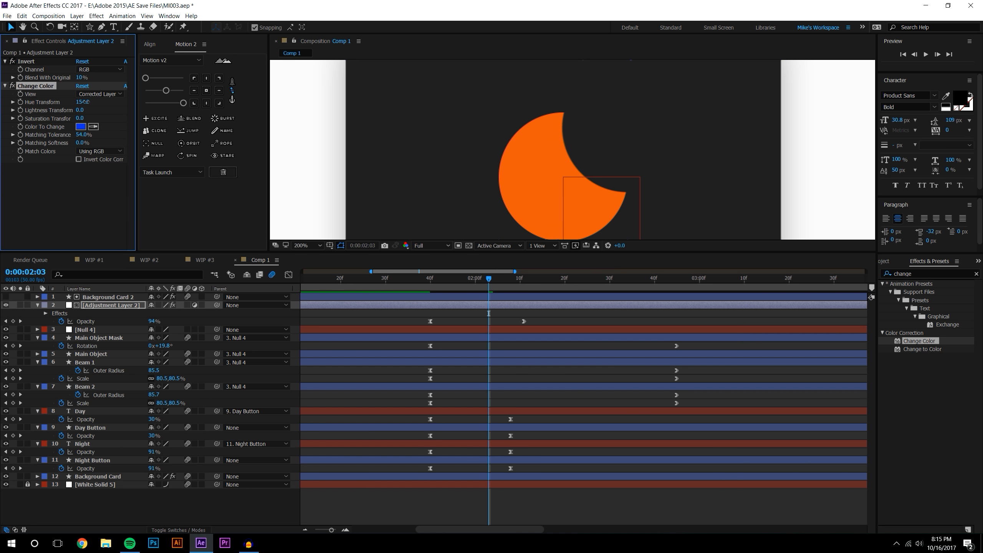
Set Change Color's Hue Transform to 294 for a teal moon and preview the transition from 0:00:01:38
drag(84, 102, 199, 142)
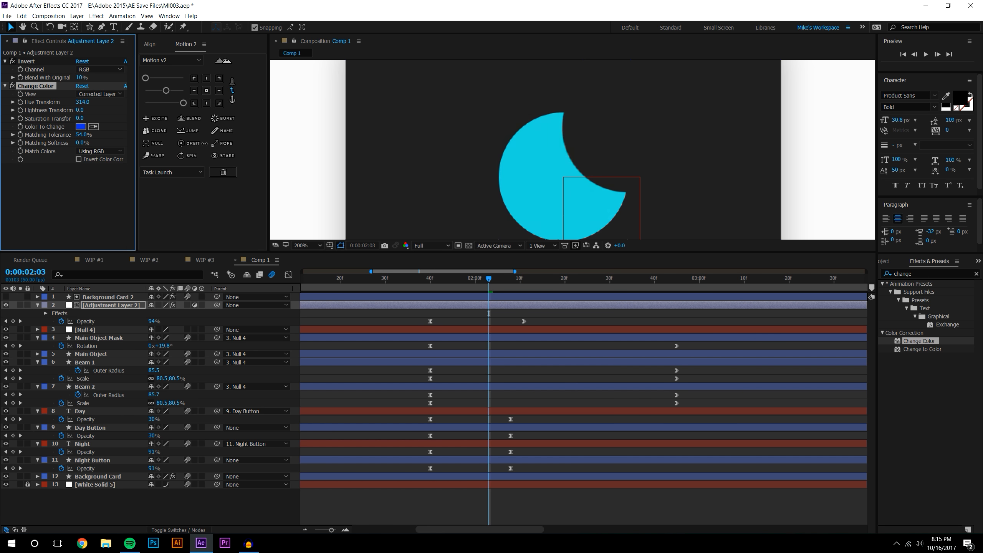
drag(209, 143, 198, 147)
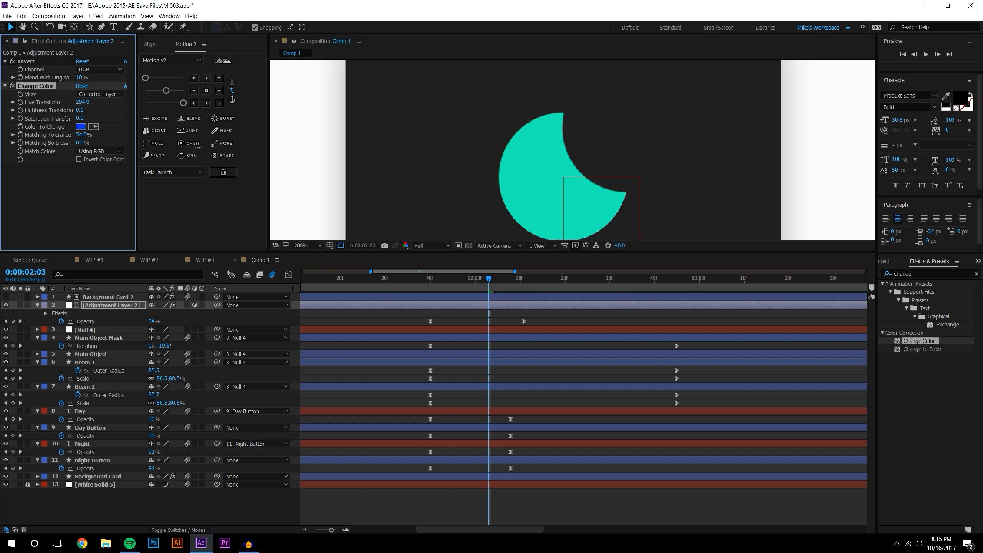
scroll(601, 176, down, 5)
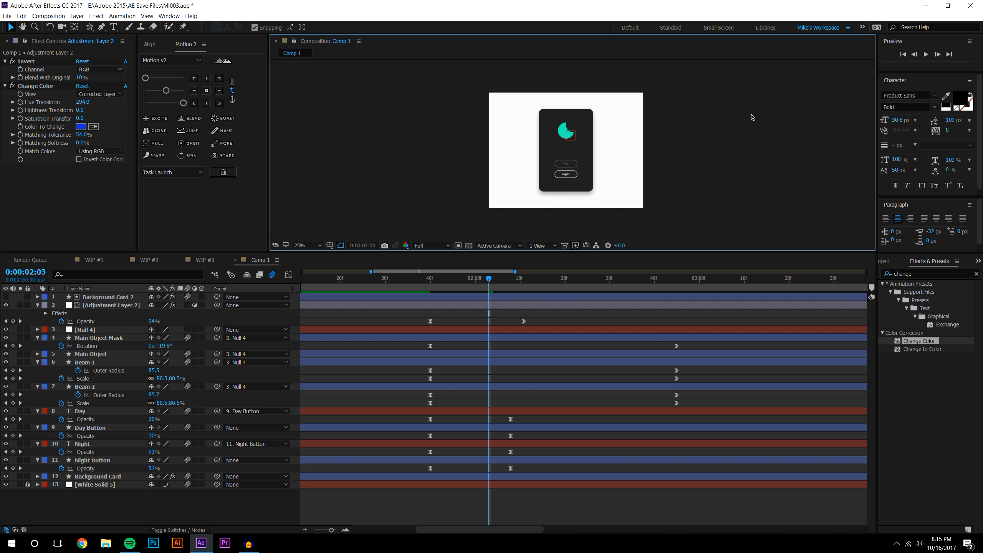
click(421, 282)
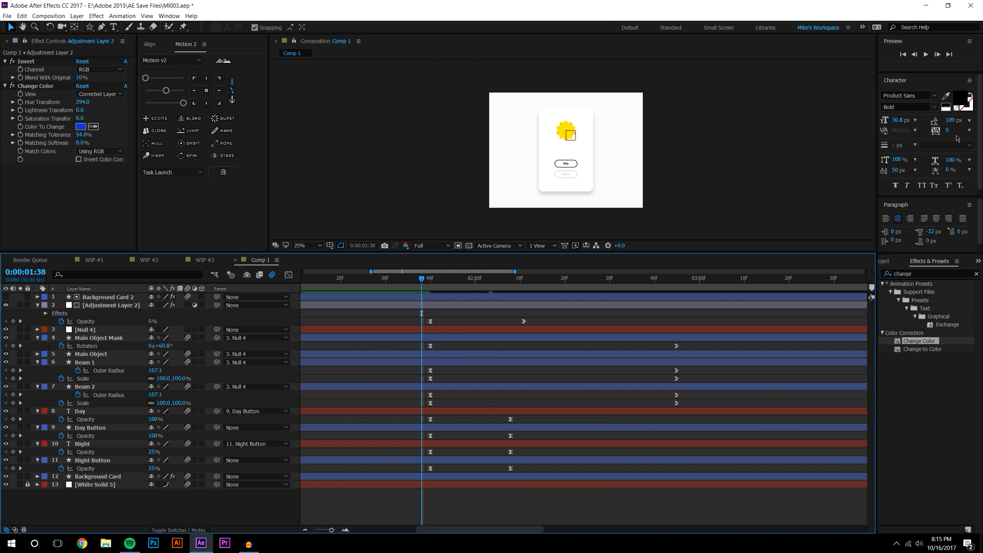
click(926, 54)
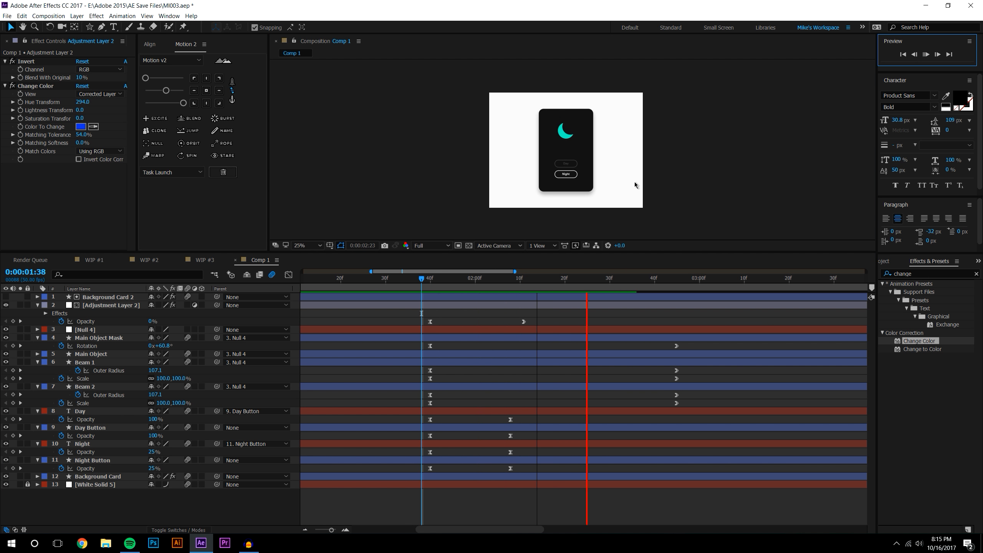
Set Invert's Blend With Original to 13% while viewing the night state at 0:00:02:47
drag(439, 281, 686, 279)
scroll(629, 182, up, 1)
scroll(621, 175, up, 1)
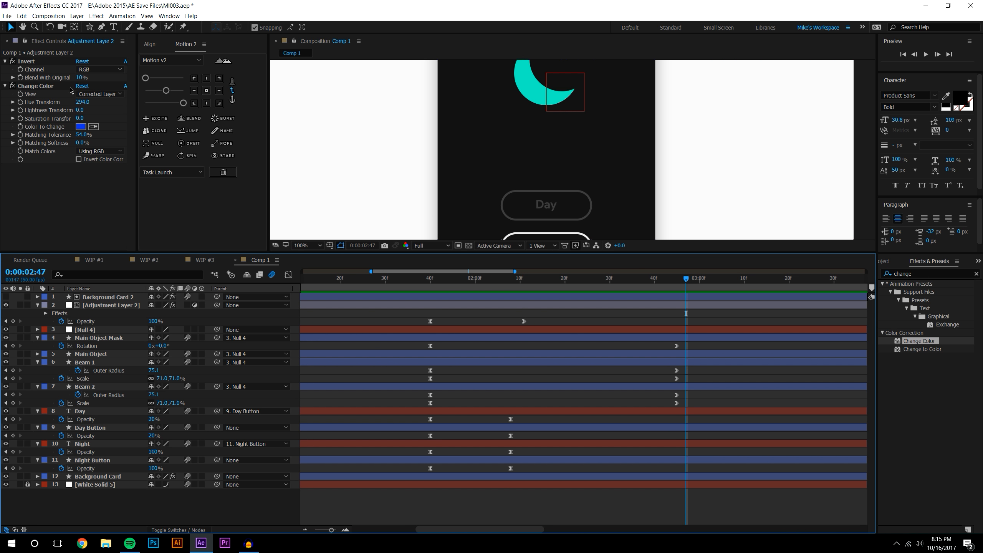
drag(82, 79, 80, 78)
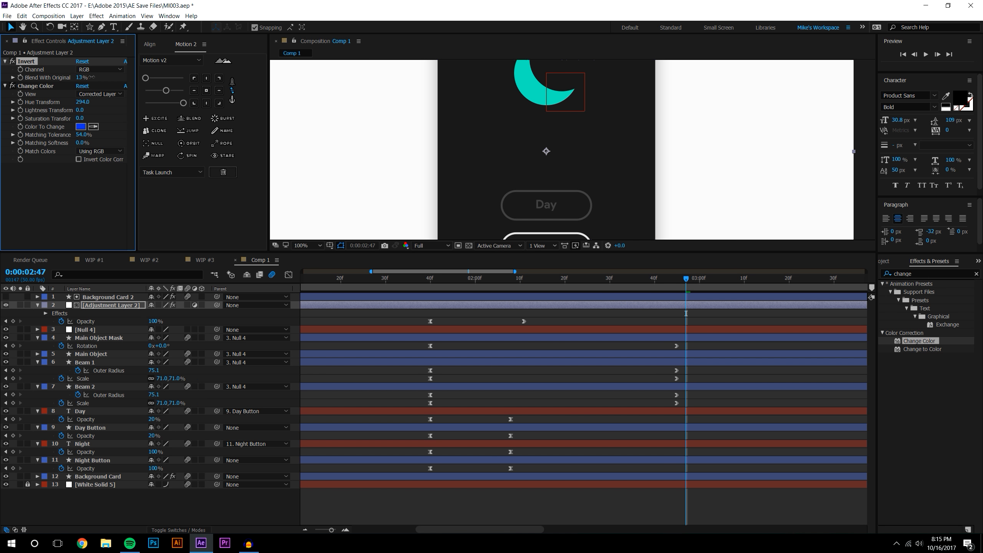
scroll(441, 116, down, 1)
click(740, 123)
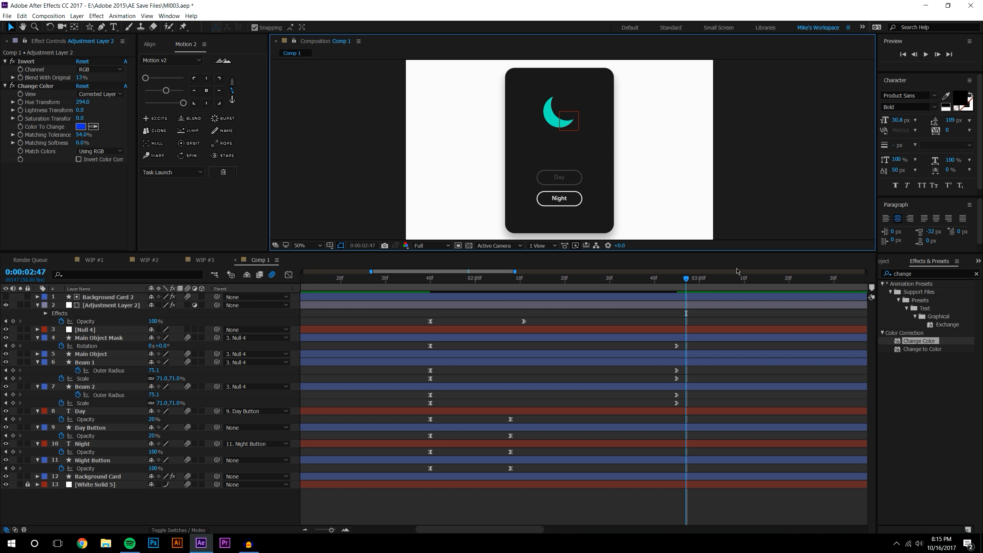
Preview the transition, inspecting the card partway through at 0:00:01:43, and hide Null 4
click(404, 282)
click(926, 54)
drag(422, 281, 443, 287)
scroll(568, 114, up, 2)
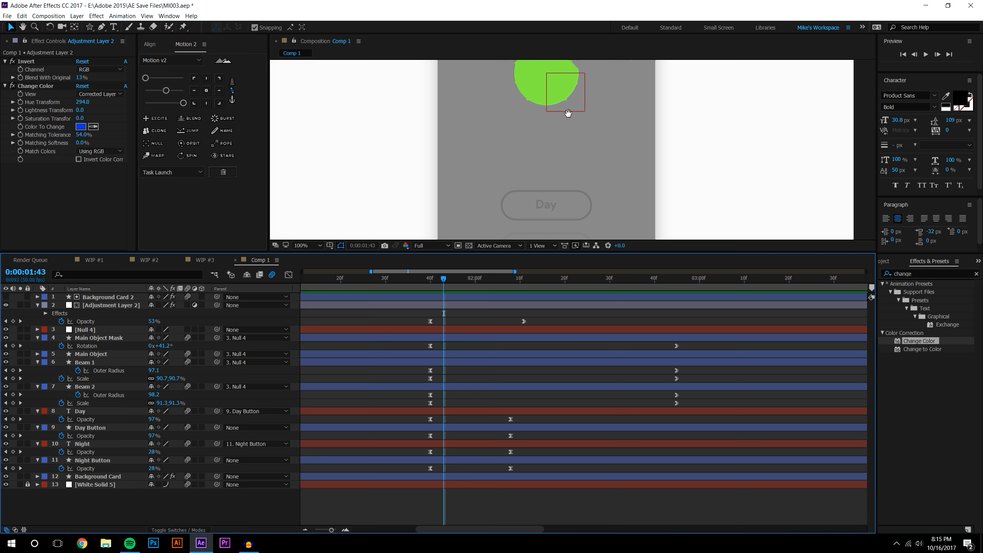
drag(568, 111, 580, 217)
scroll(556, 179, down, 4)
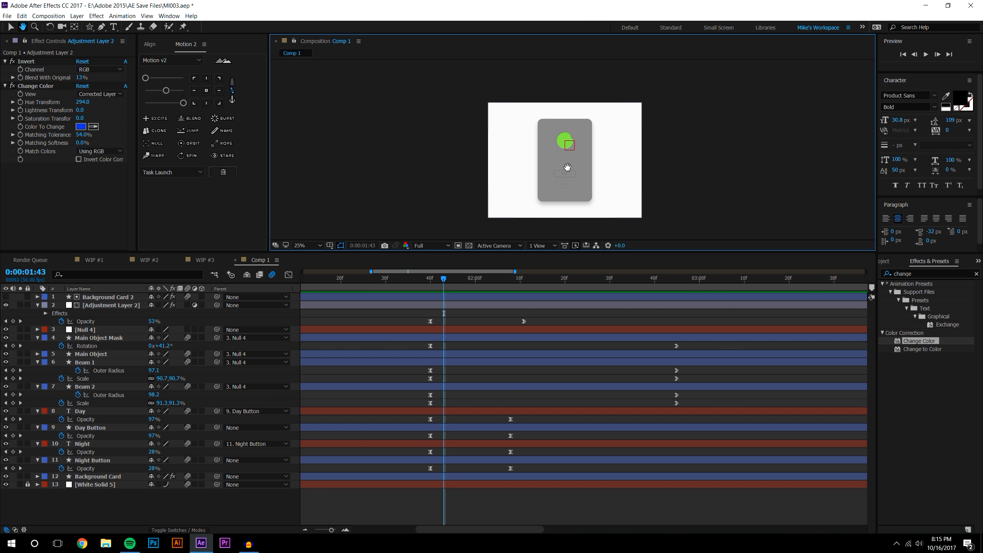
scroll(572, 150, up, 2)
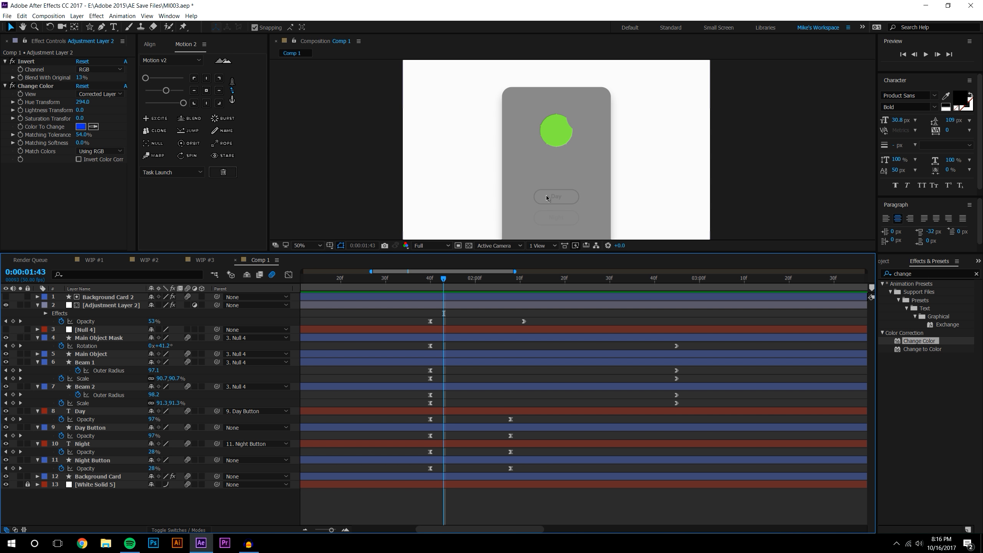
Replay the transition with the teal moon and scrub to the night state at 0:00:02:24
mouse_move(417, 283)
mouse_down()
mouse_move(576, 279)
mouse_move(428, 282)
mouse_up()
key(space)
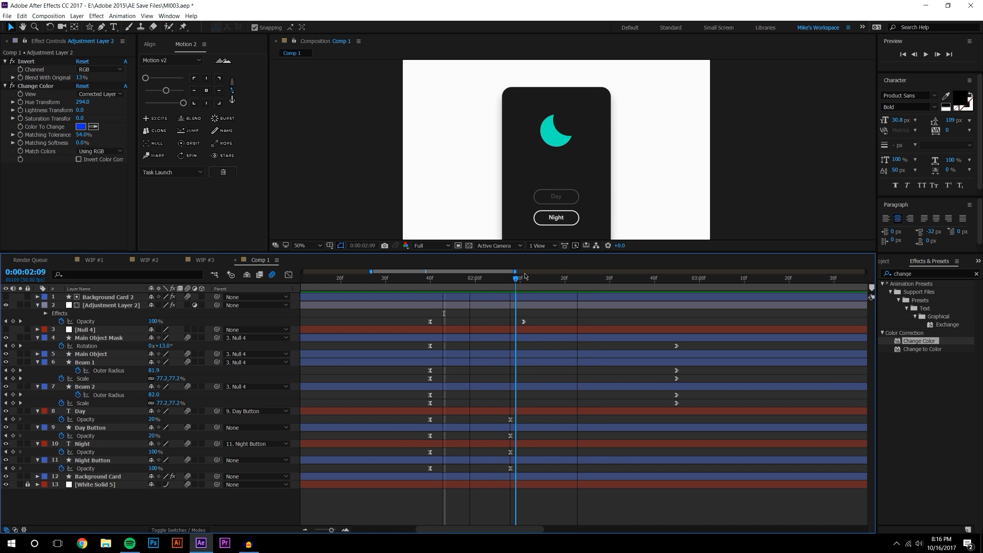
drag(492, 275, 583, 282)
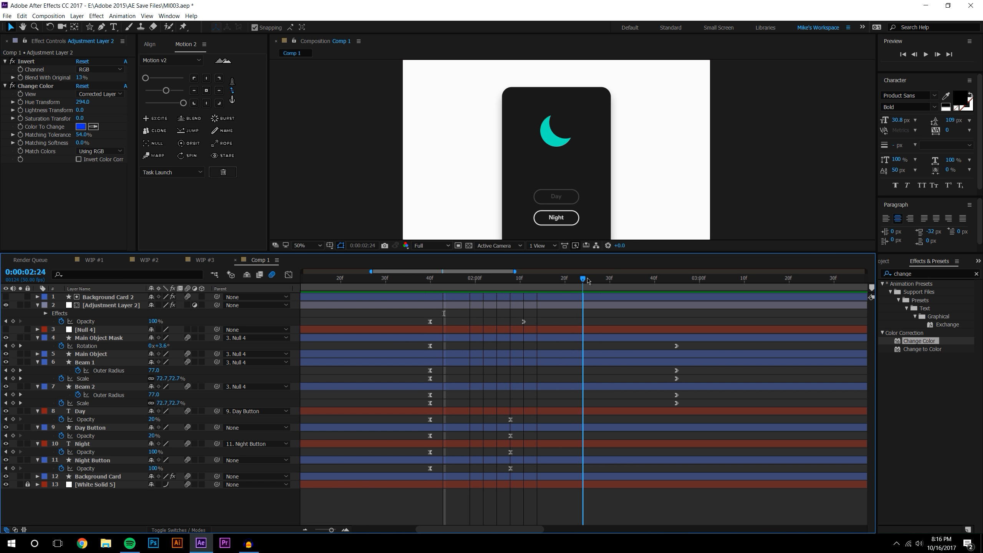
Draw a yellow circle covering the moon on the upper part of the card with the Ellipse tool
drag(654, 169, 646, 151)
drag(632, 251, 632, 323)
scroll(555, 149, up, 2)
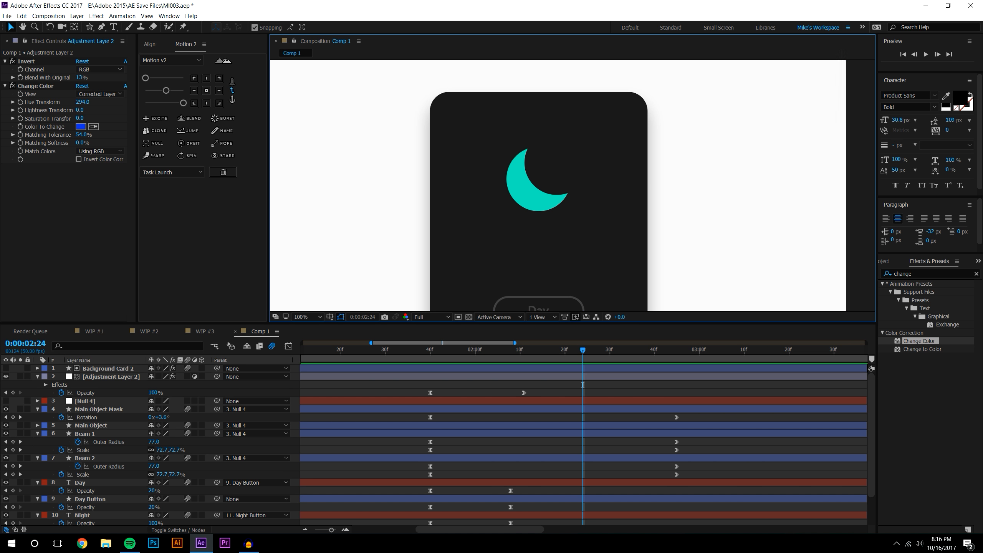
click(90, 27)
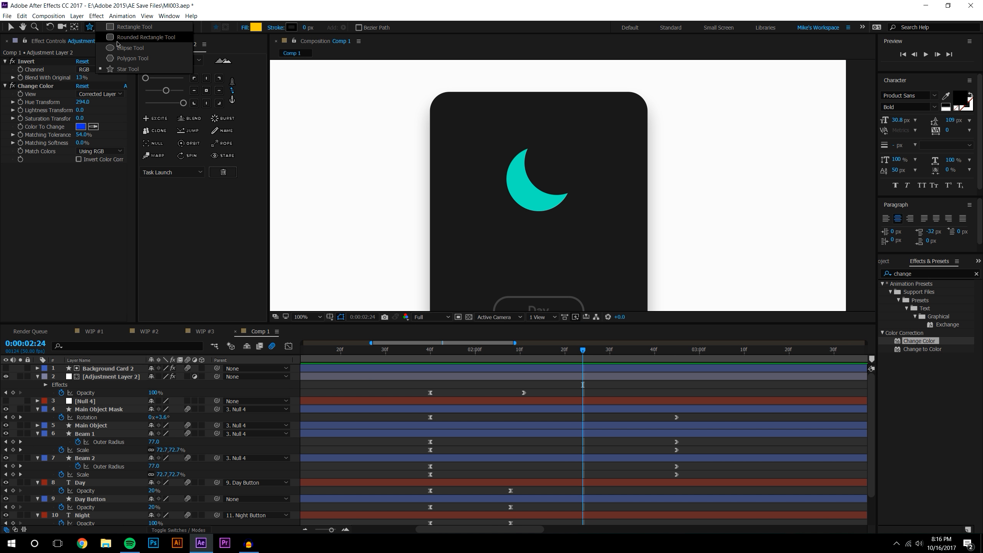
click(130, 48)
drag(448, 115, 609, 275)
click(11, 27)
click(387, 129)
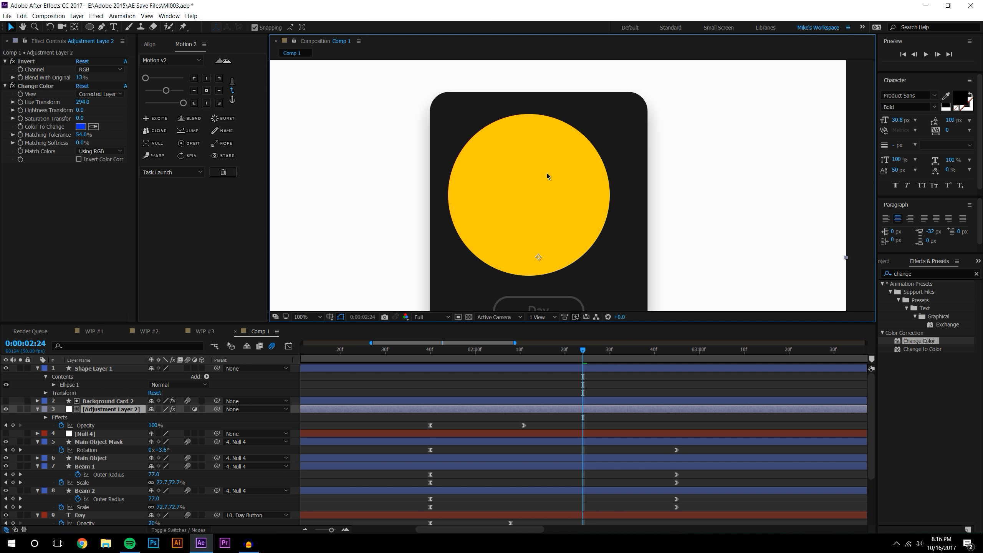
Move Shape Layer 1's anchor point near the circle's center and align the circle with Null 4, showing the null only for alignment
click(109, 369)
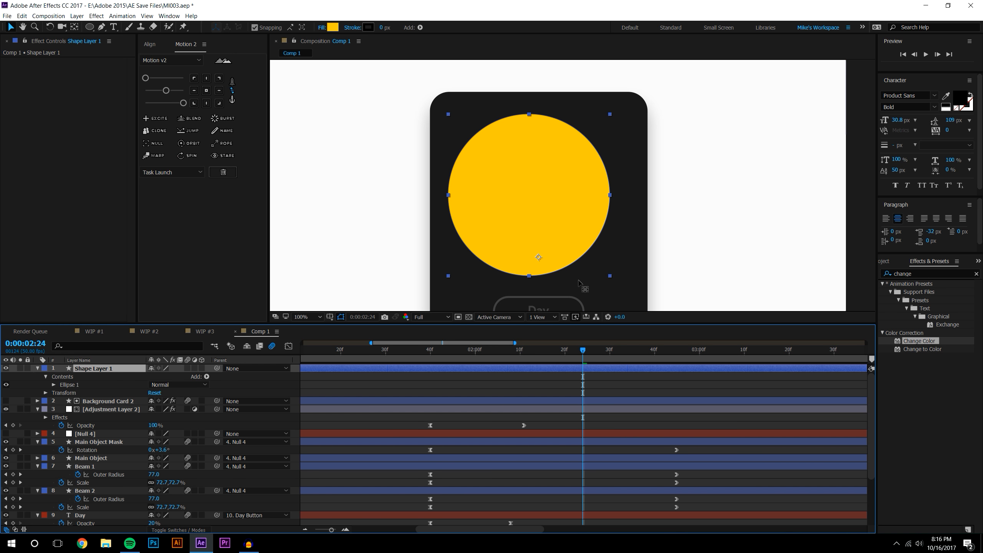
key(y)
drag(539, 258, 536, 187)
click(10, 27)
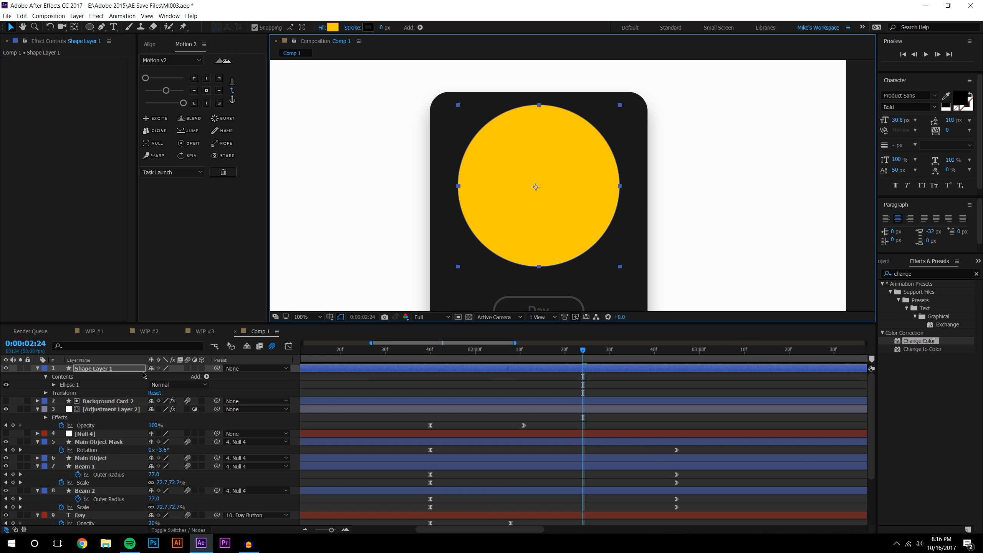
click(6, 433)
drag(534, 190, 538, 181)
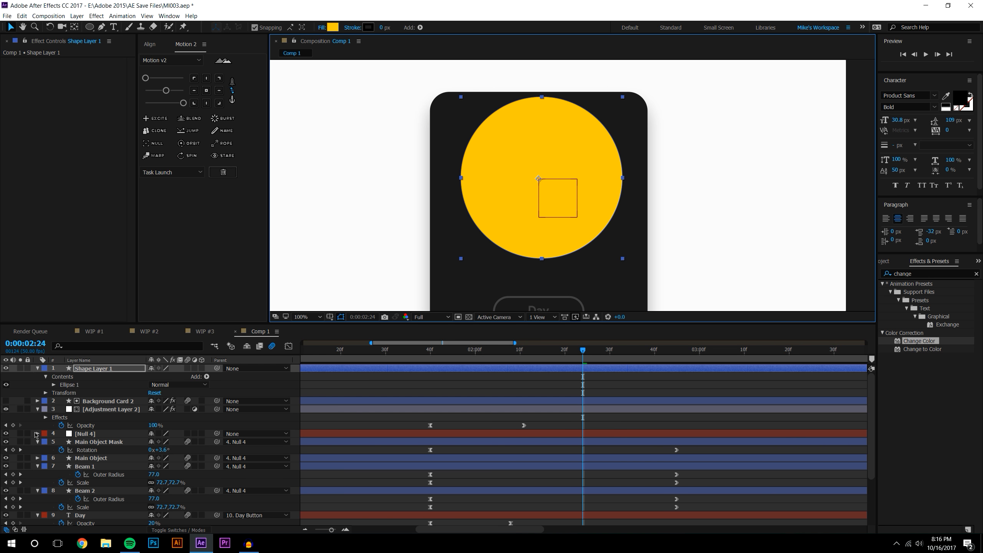
click(5, 433)
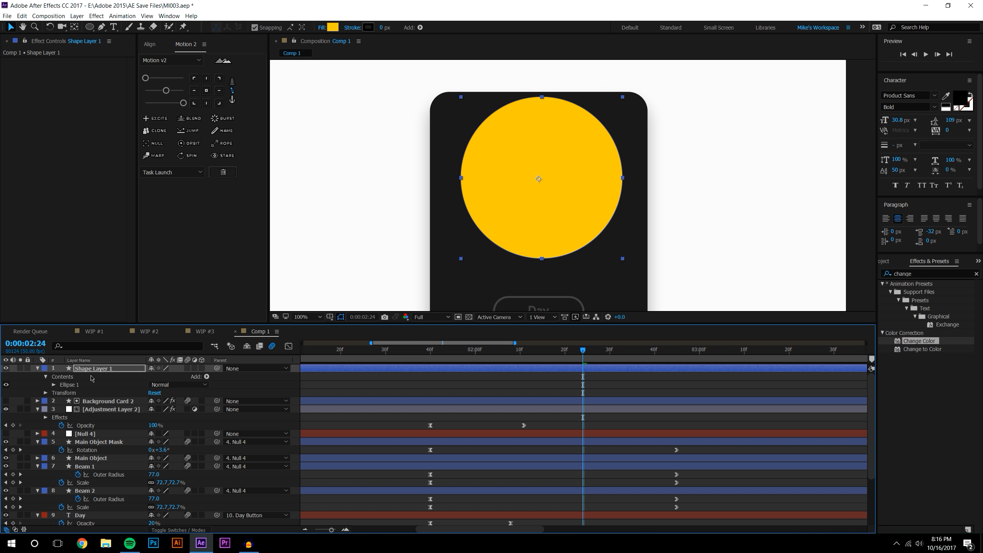
Scale Shape Layer 1 to 83.9% and change the circle's fill color to white, FFFFFF
key(s)
drag(161, 376, 113, 377)
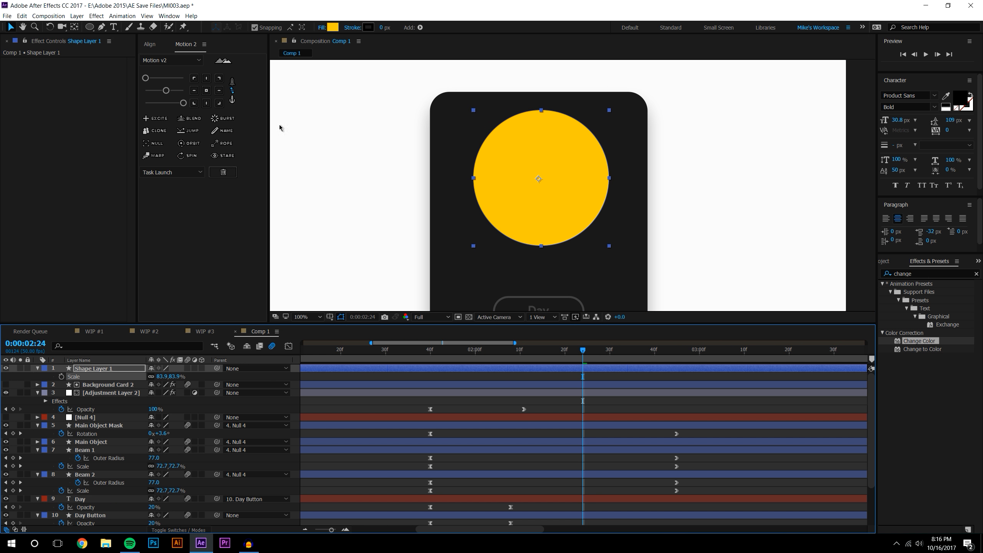
click(333, 28)
click(183, 184)
click(386, 186)
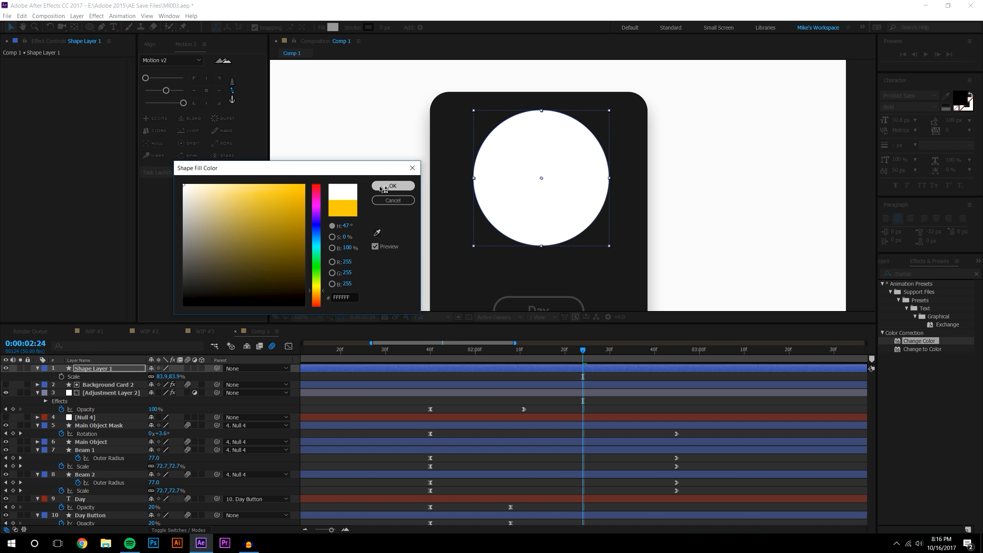
Apply the CC Ball Action effect to Shape Layer 1 with Scatter at -38 and Ball Size at 16
click(920, 273)
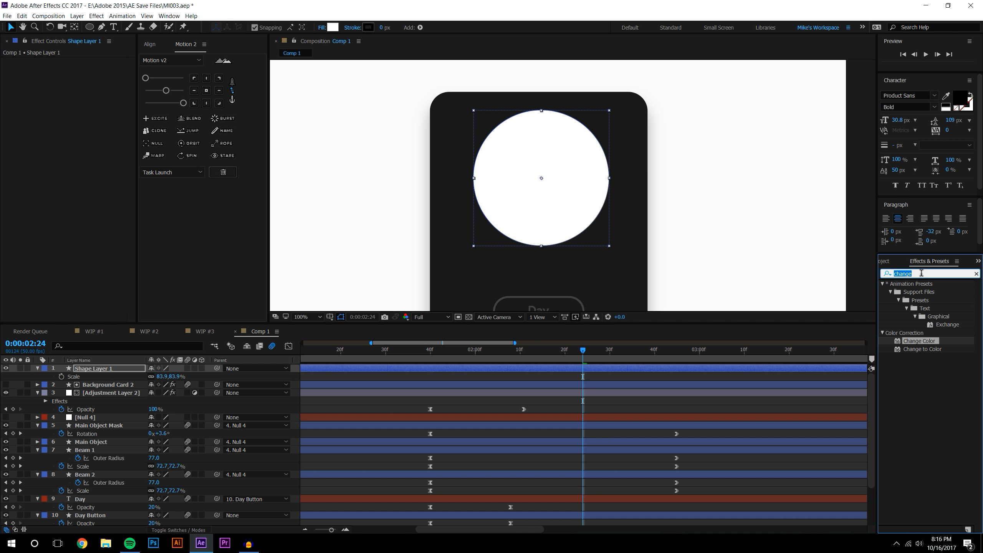
text(cc ball)
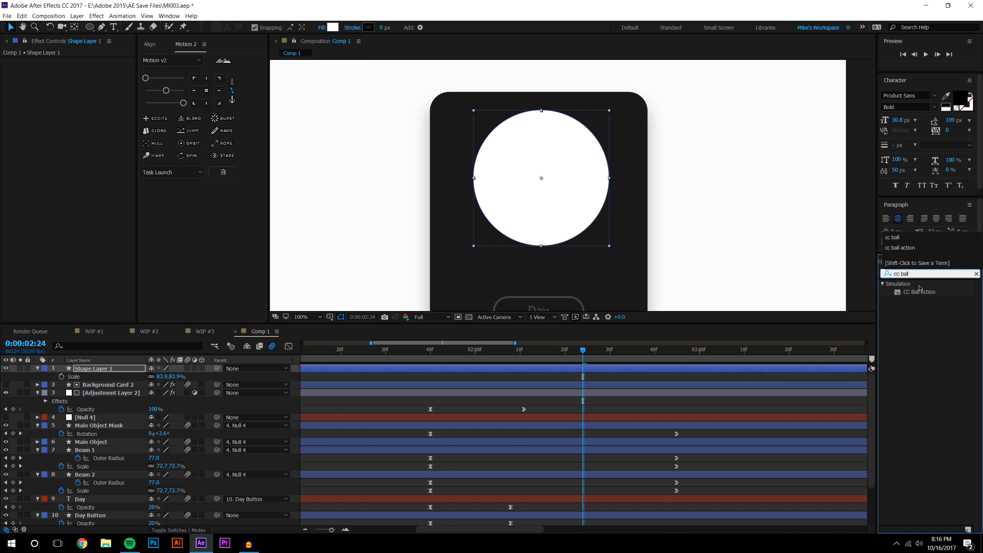
drag(919, 291, 592, 206)
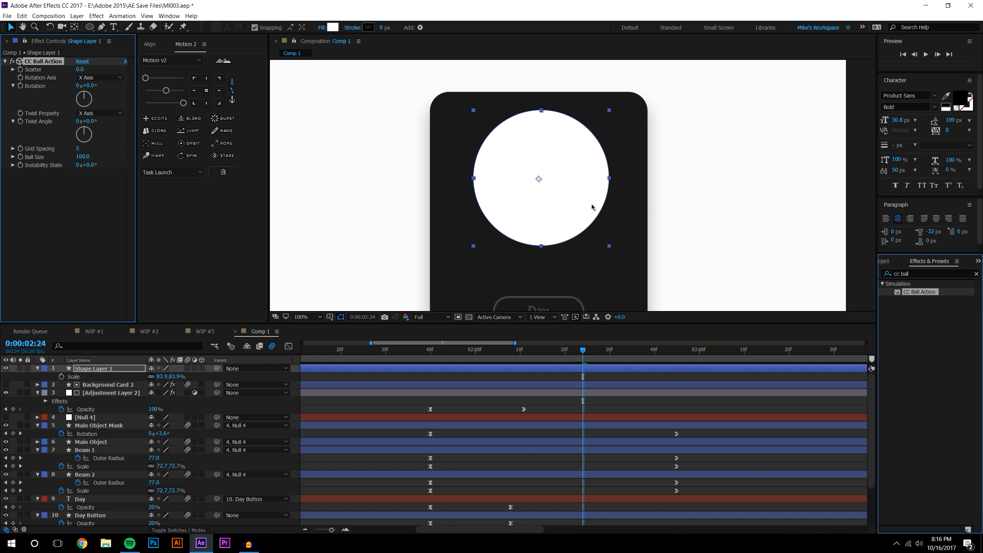
drag(80, 69, 45, 160)
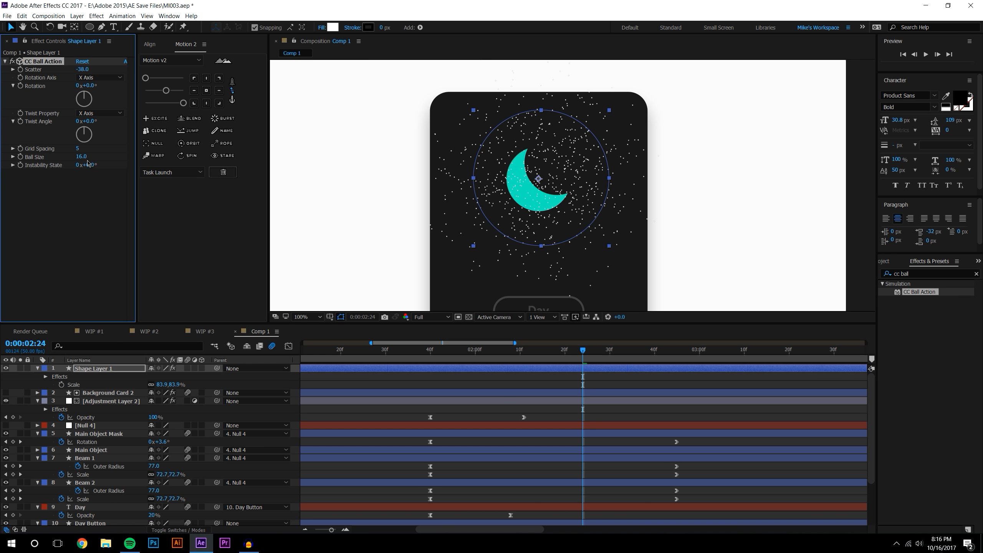
Try CC Ball Action's Grid Spacing at 2 and 1, and inspect the stars around the moon
mouse_move(79, 149)
mouse_down()
mouse_move(87, 148)
mouse_move(66, 152)
mouse_up()
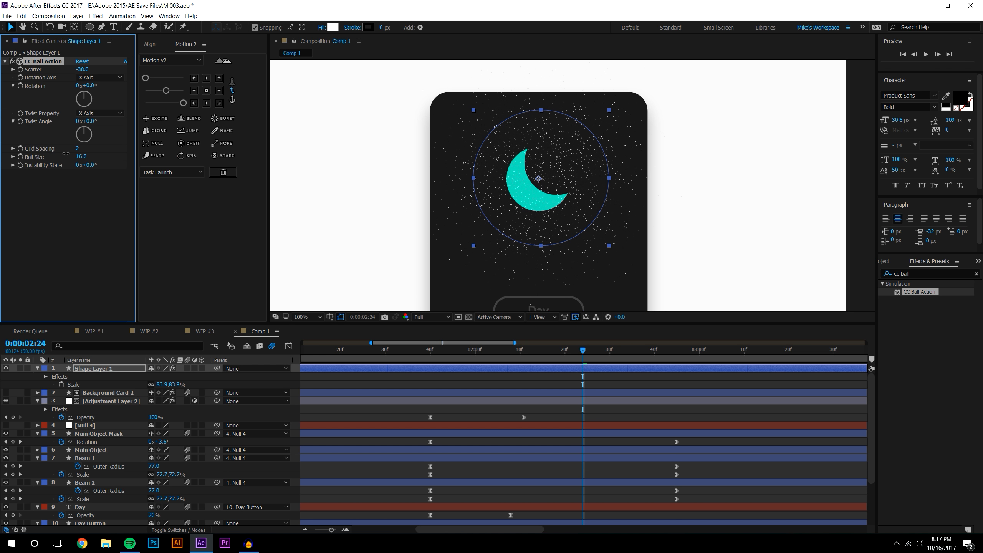
drag(65, 154, 68, 154)
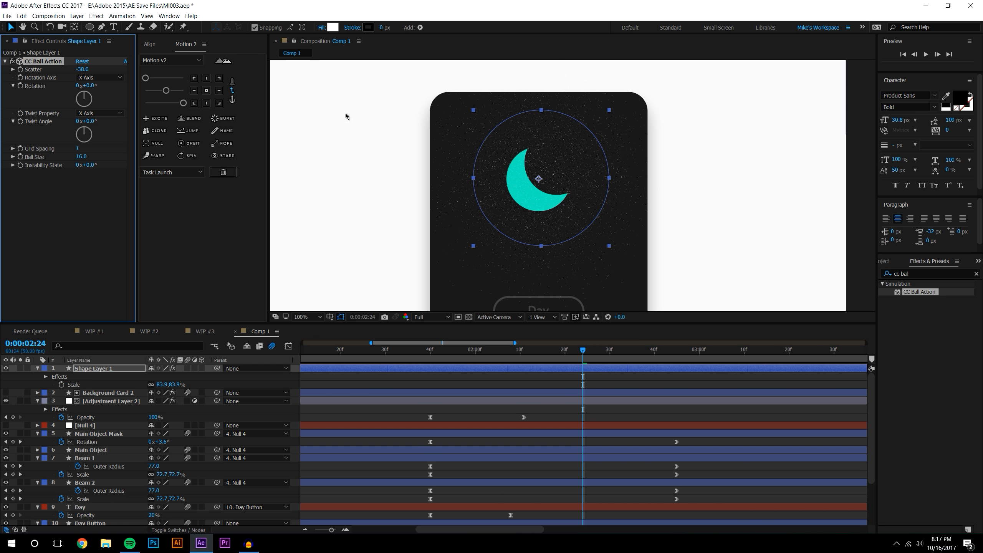
scroll(607, 122, down, 1)
click(741, 147)
scroll(513, 210, up, 1)
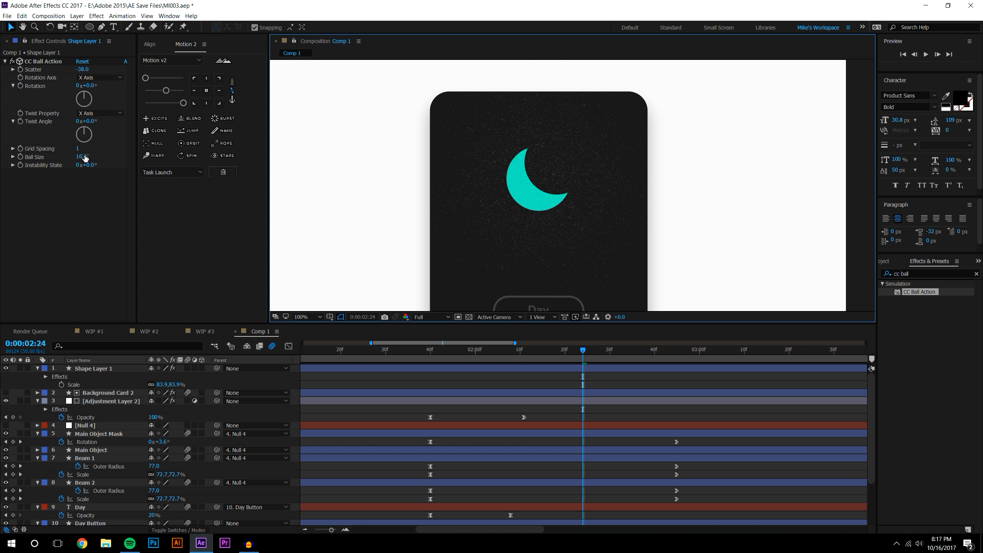
Set CC Ball Action's Grid Spacing to 6 and check the star pattern around the moon
drag(80, 149, 89, 148)
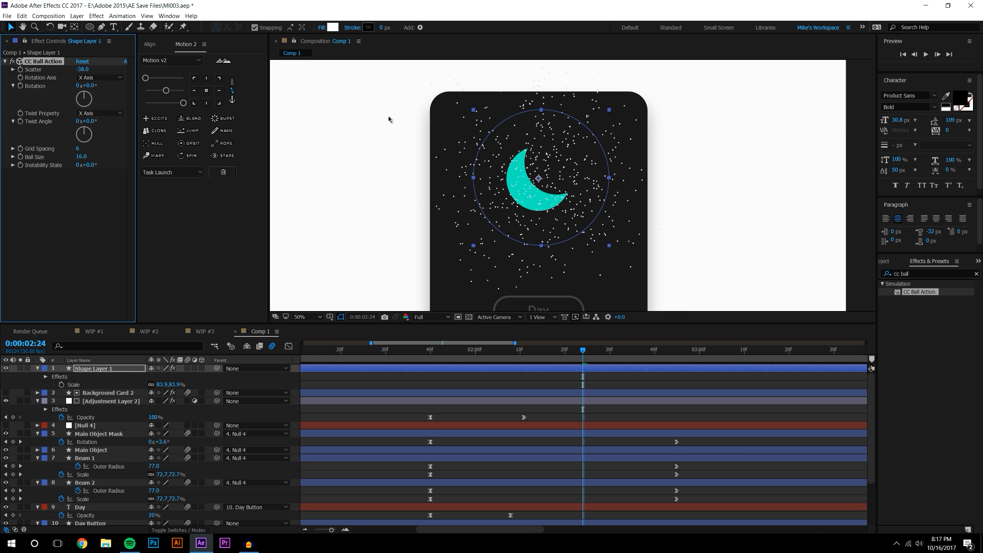
click(791, 137)
scroll(739, 198, up, 1)
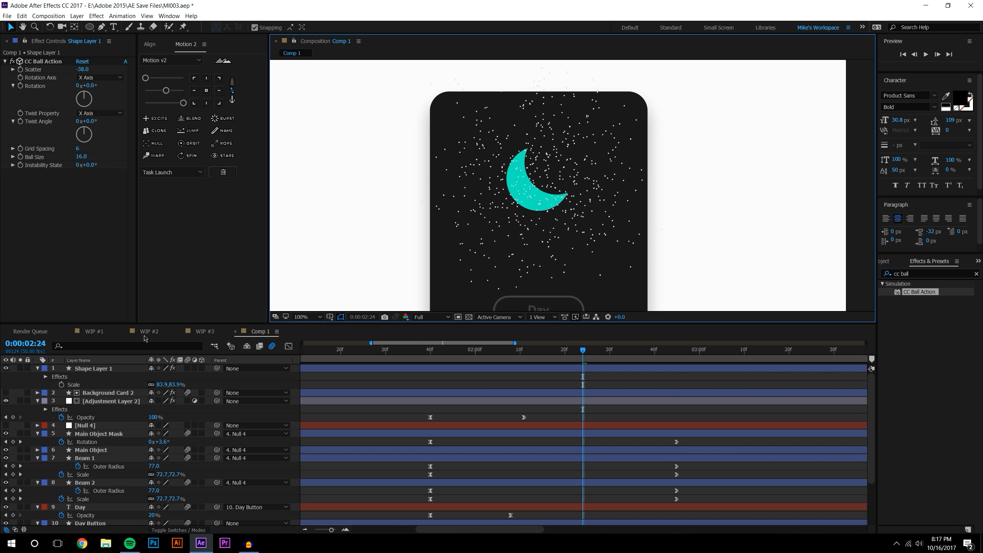
Move Shape Layer 1 below the Main Object layer and apply the Fill effect to it
drag(113, 324, 112, 238)
drag(90, 283, 124, 371)
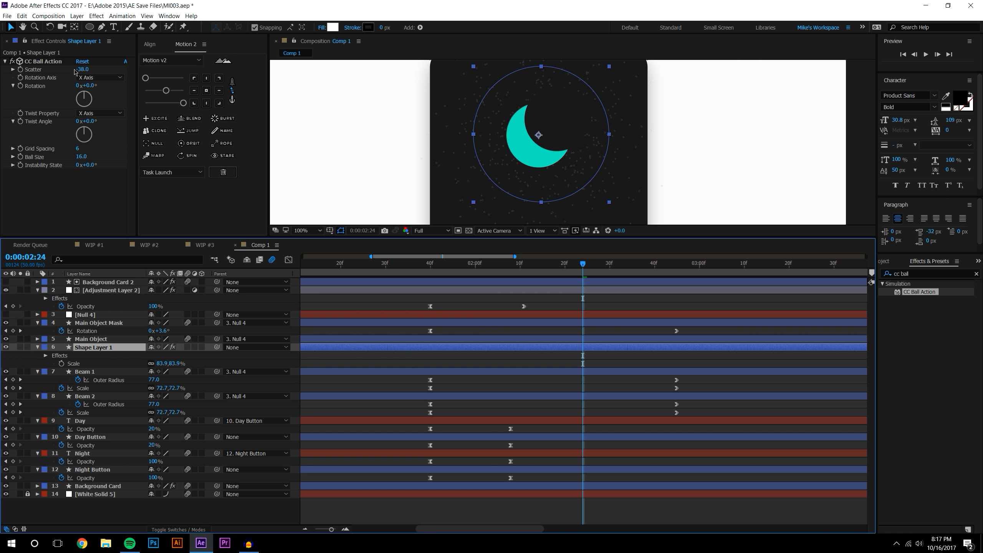
click(922, 273)
key(BackSpace)
key(BackSpace)
key(BackSpace)
key(BackSpace)
text(f)
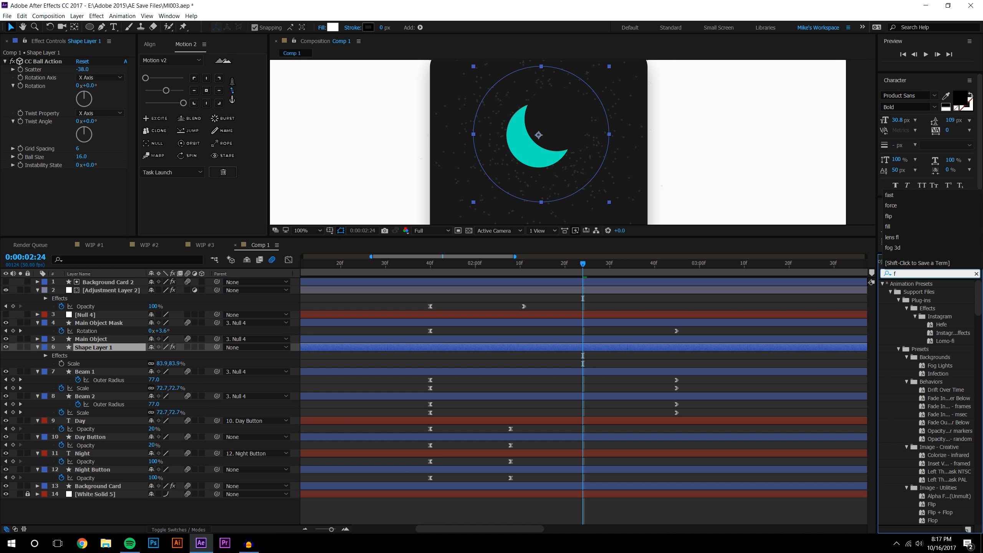
text(ill)
drag(901, 350, 88, 350)
Rename Shape Layer 1 to Stars and set its Fill effect color to black, 000000
right_click(89, 349)
click(108, 344)
text(St)
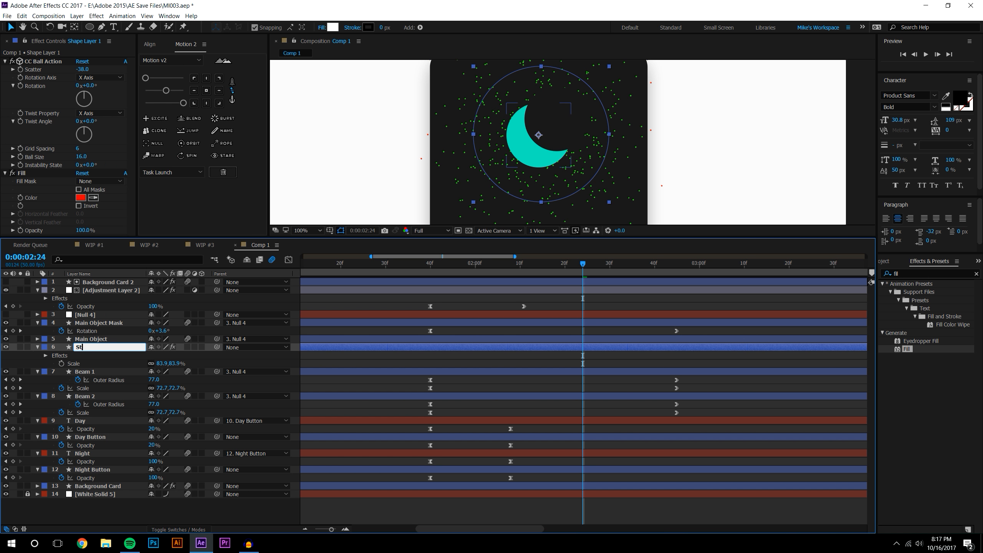
key(Return)
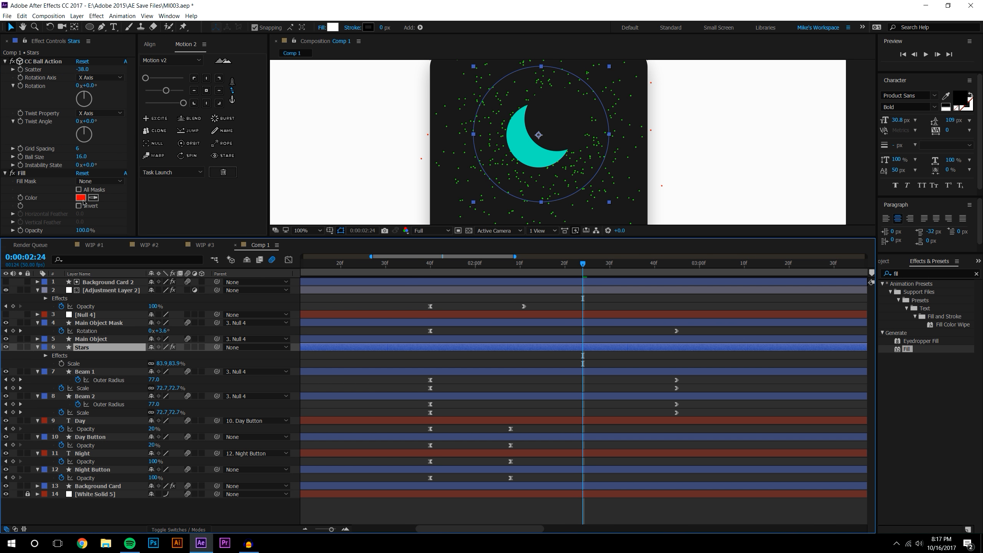
click(81, 198)
drag(213, 240, 158, 318)
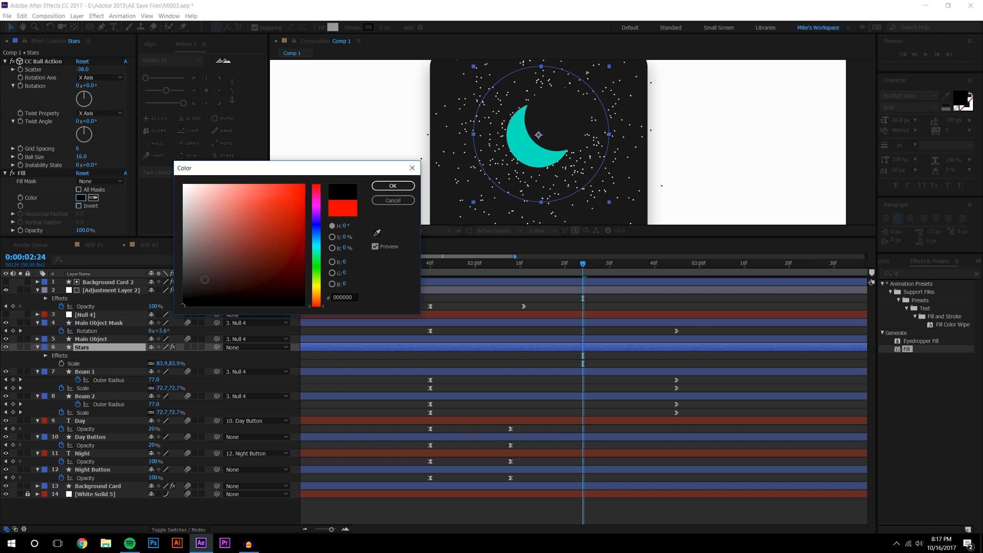
click(392, 185)
Inspect the stars around the moon and move the Stars layer above Main Object Mask in the layer stack
scroll(555, 185, down, 2)
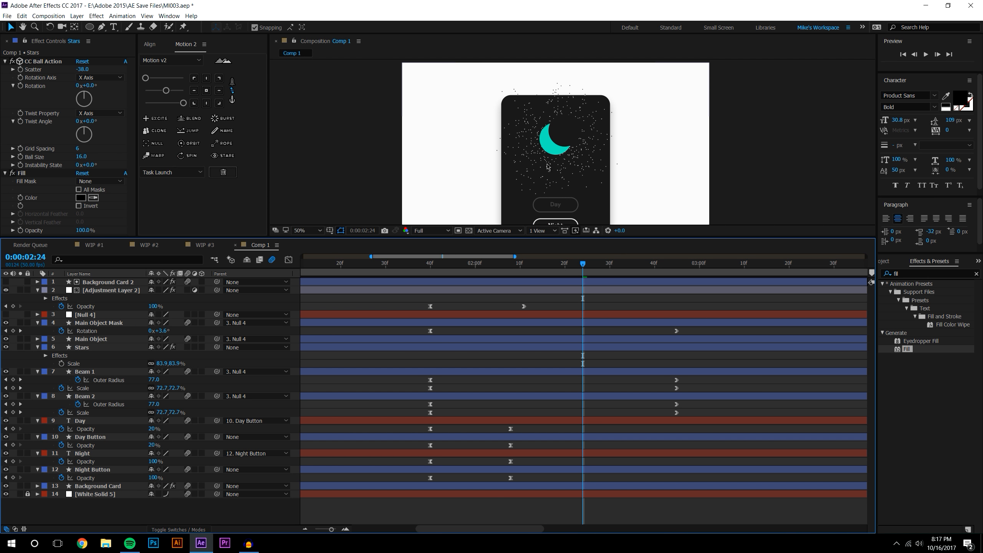
scroll(555, 166, up, 1)
drag(568, 178, 565, 142)
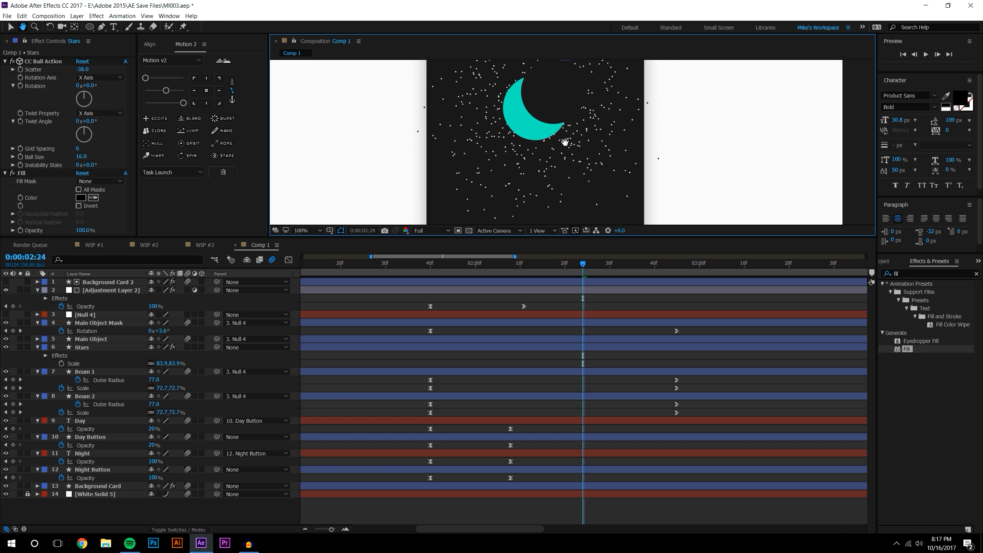
scroll(566, 165, down, 2)
scroll(550, 121, up, 1)
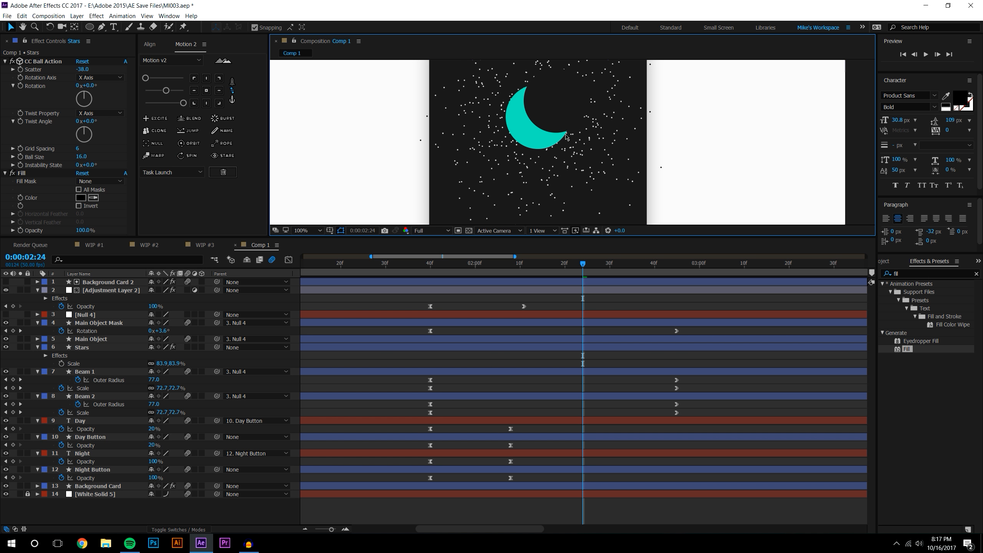
scroll(566, 137, down, 1)
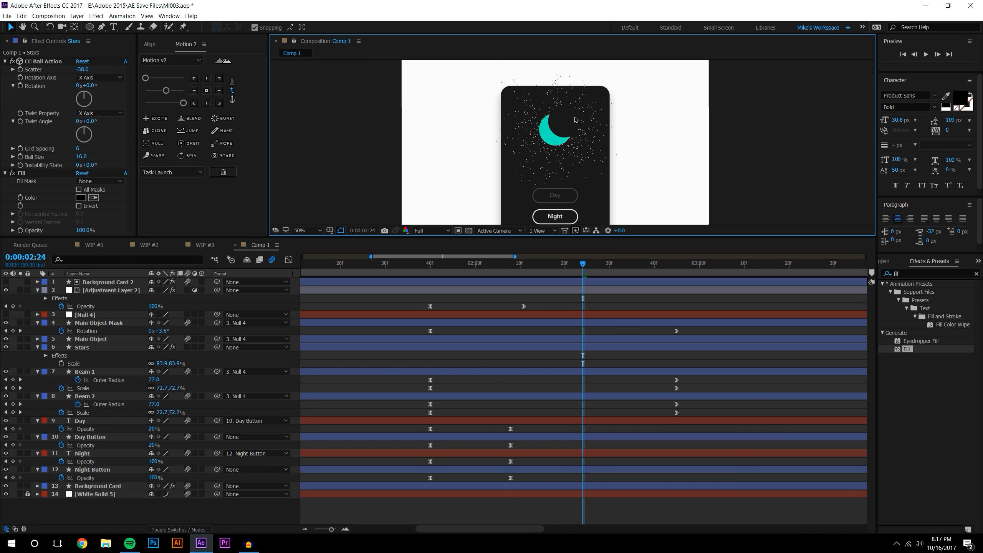
scroll(573, 120, up, 1)
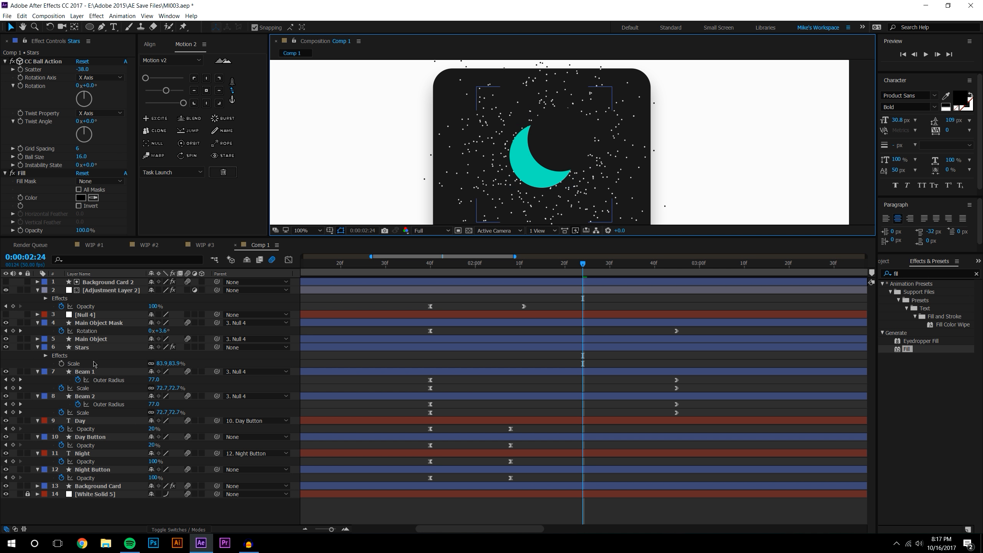
drag(82, 345, 86, 320)
scroll(515, 143, down, 1)
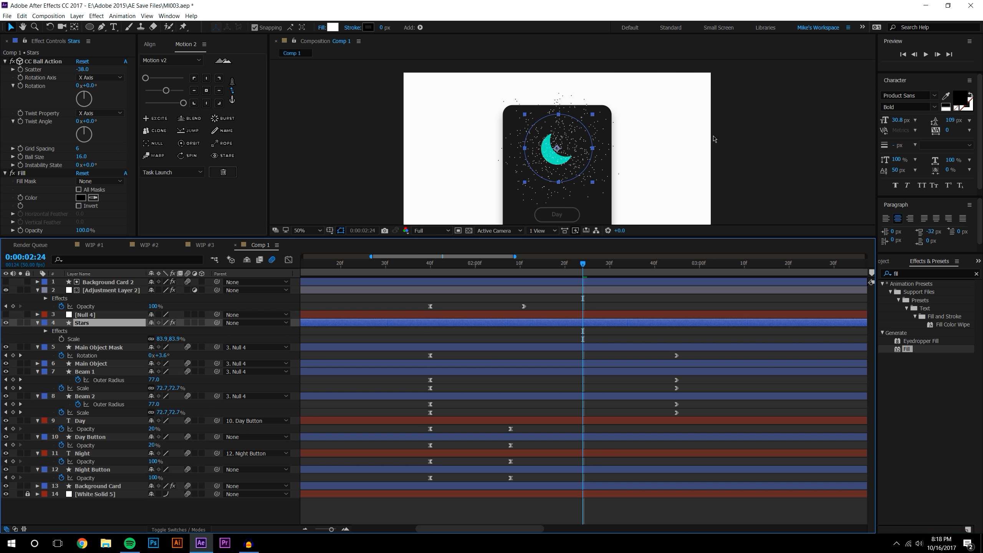
click(748, 143)
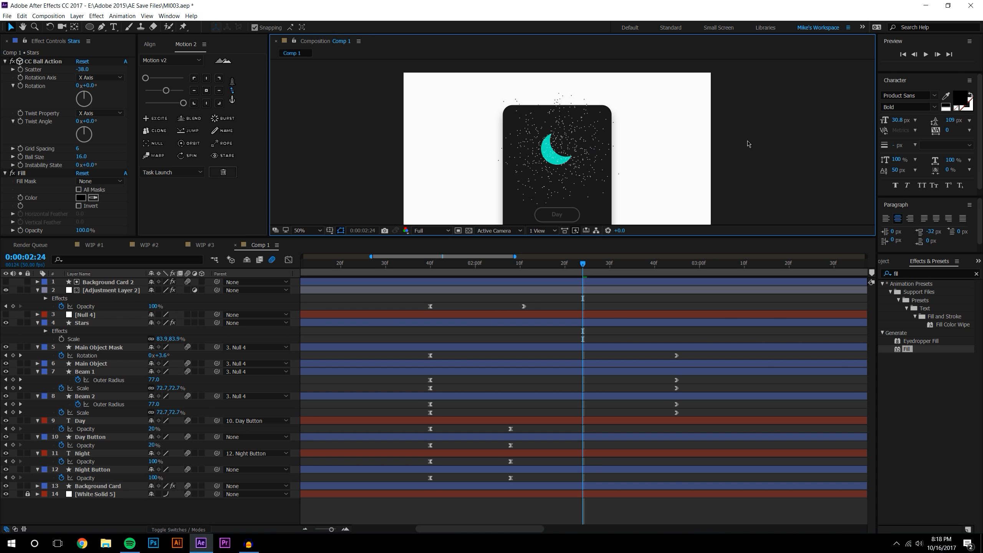
Delete the Stars layer and check the card around the moon
click(83, 326)
key(Delete)
mouse_move(619, 176)
mouse_down()
mouse_move(635, 139)
mouse_move(621, 171)
mouse_up()
scroll(566, 182, up, 2)
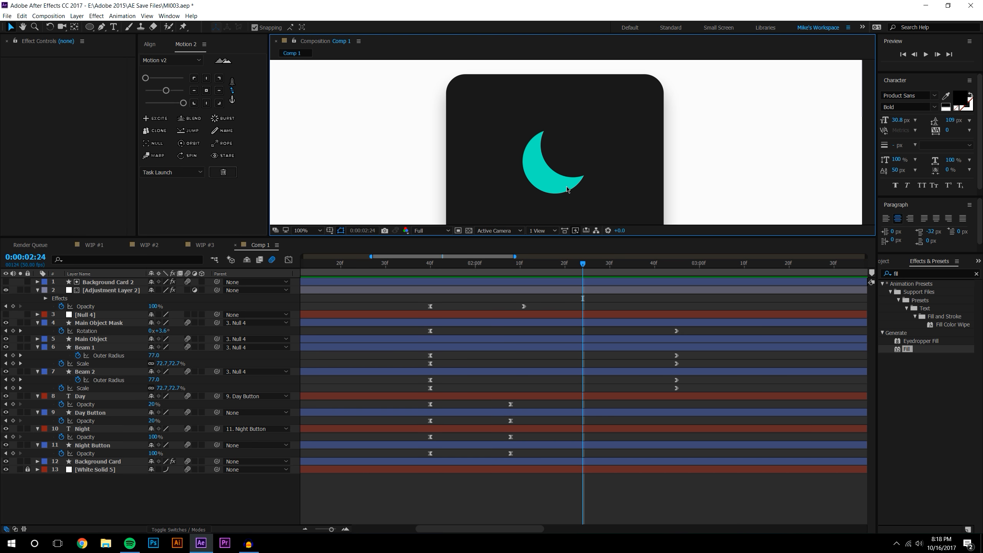
scroll(567, 190, down, 2)
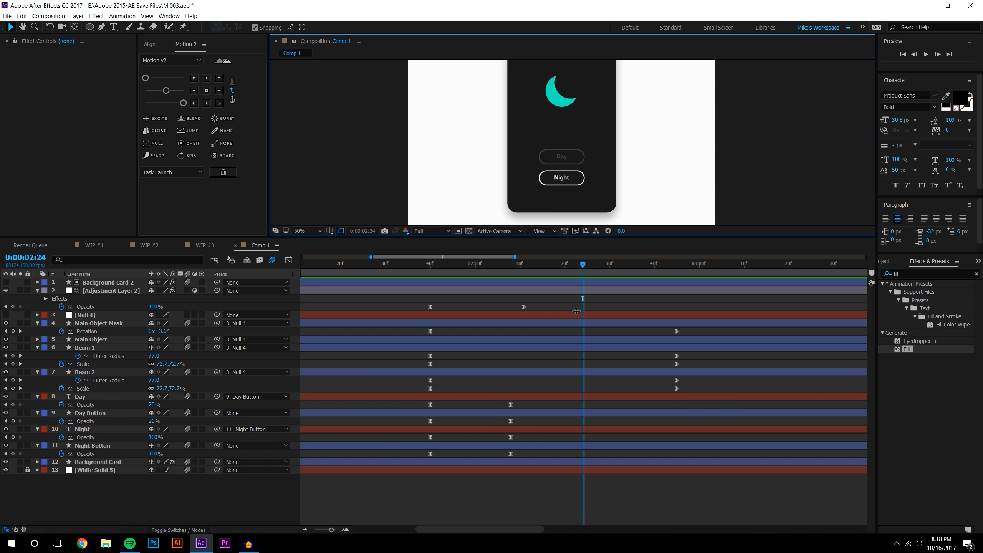
Add the Mouse Cursor v2a composition from the project to Comp 1 as the topmost layer
drag(579, 237, 580, 311)
click(893, 261)
drag(906, 361, 562, 164)
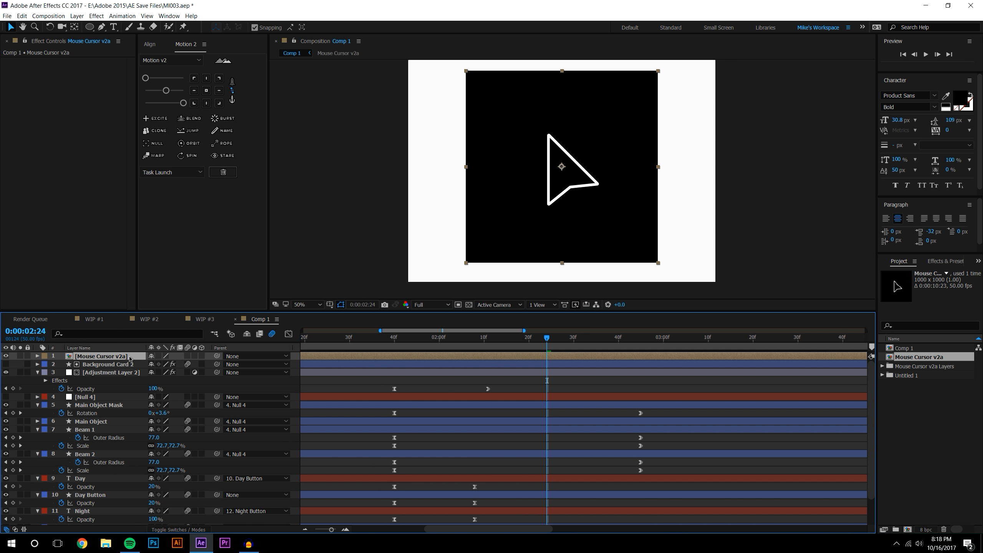
Delete the black background Layer 1 inside the Mouse Cursor v2a composition, check its transparency and return to Comp 1
double_click(106, 356)
click(100, 382)
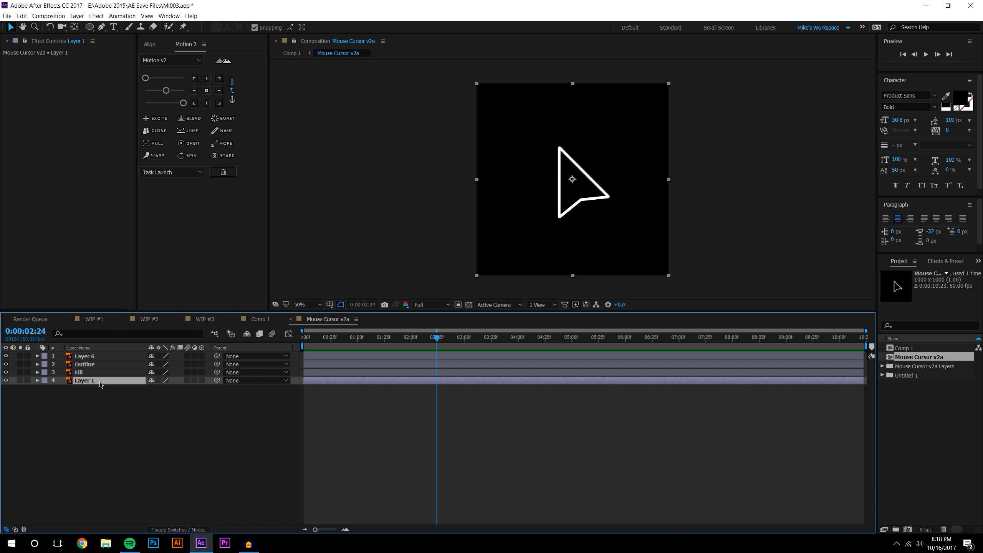
key(Delete)
click(468, 305)
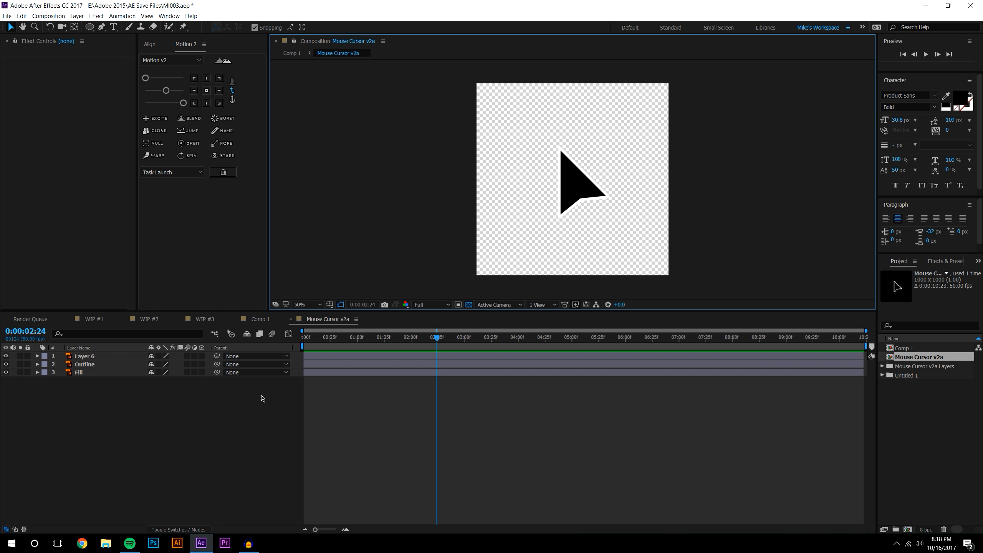
scroll(538, 171, up, 2)
scroll(544, 170, down, 1)
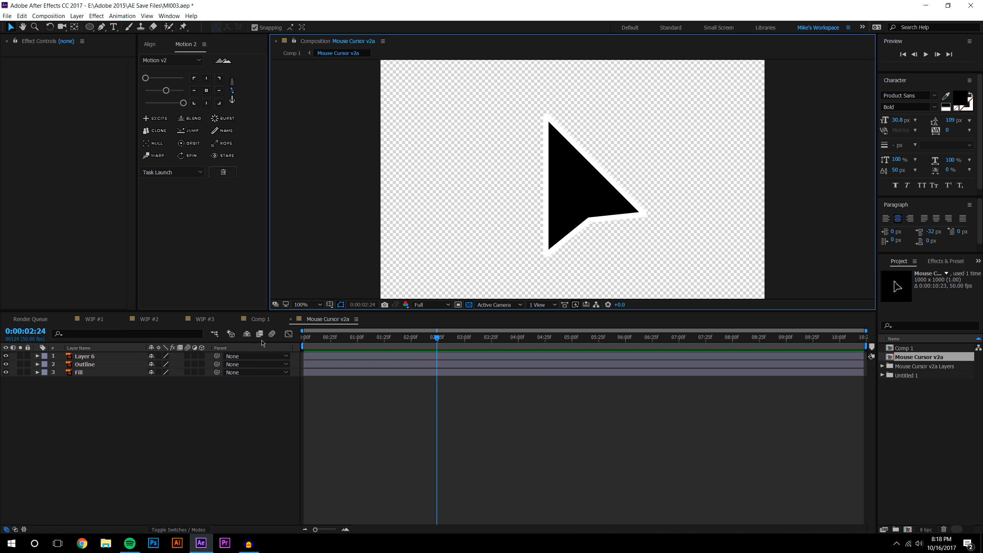
click(291, 319)
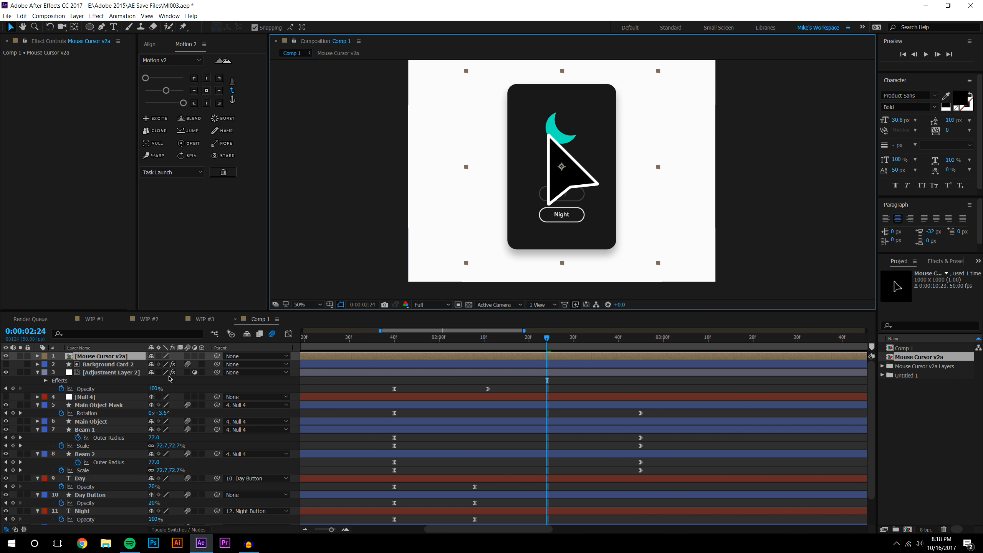
Scale the Mouse Cursor v2a layer to 10% and move it onto the white area beside the card
key(s)
drag(182, 364, 156, 367)
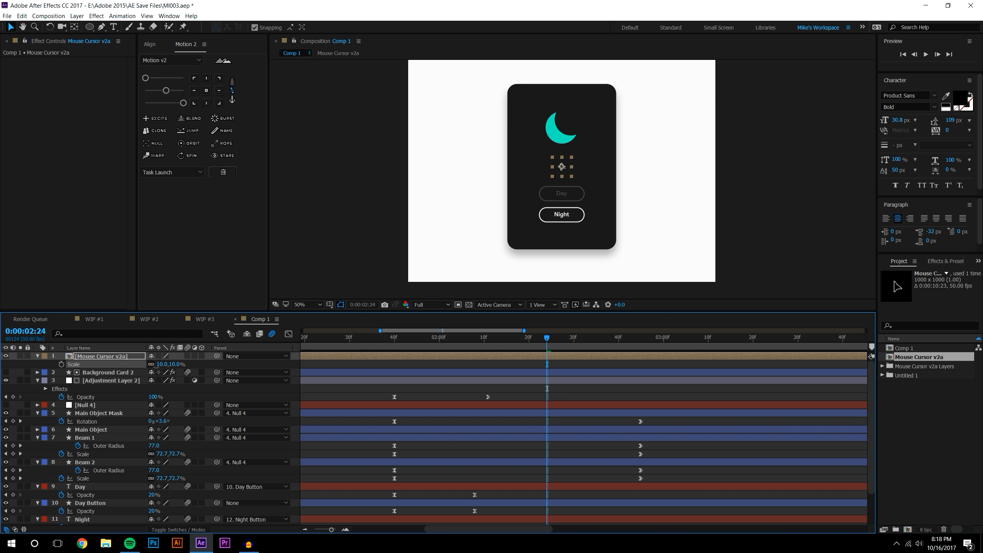
click(734, 212)
click(562, 167)
drag(562, 168, 668, 206)
click(776, 228)
click(670, 207)
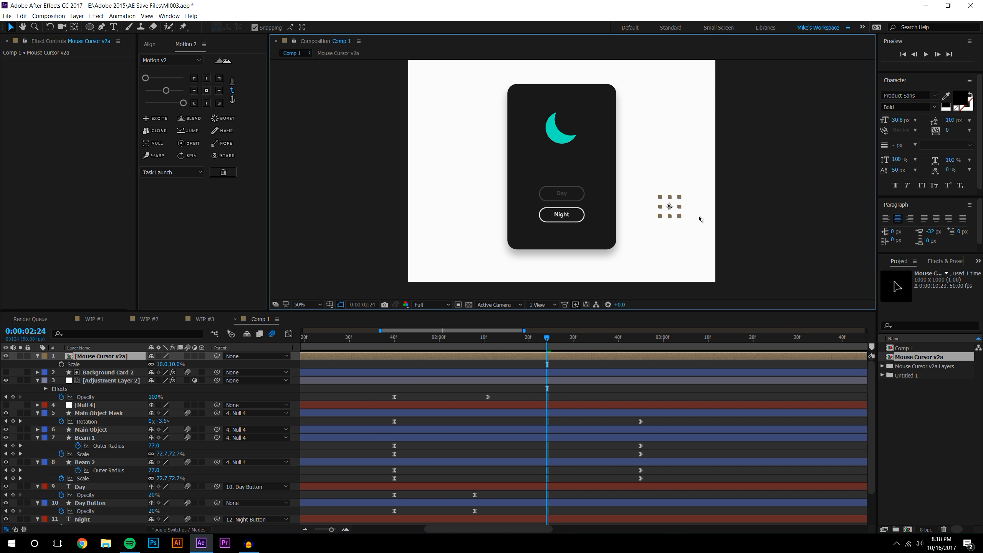
Find the Drop Shadow effect and apply it to the Mouse Cursor v2a layer
click(944, 426)
click(931, 264)
click(915, 273)
text(fil)
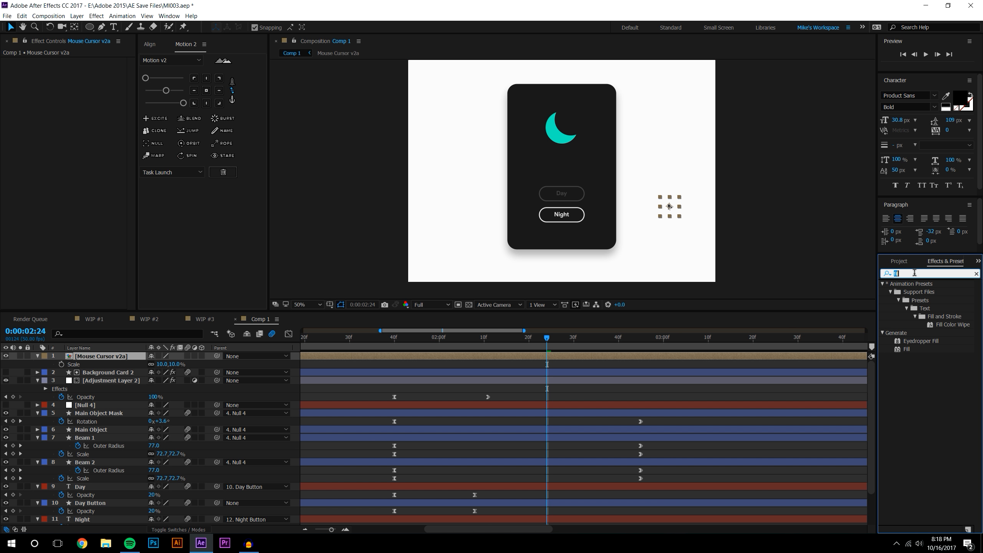
text(drpo)
key(BackSpace)
key(BackSpace)
text(op)
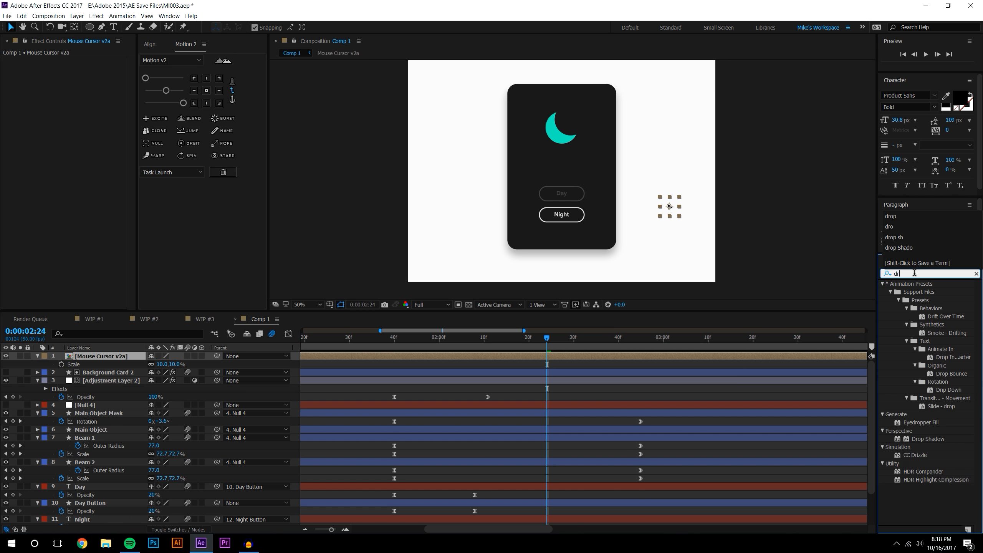
drag(928, 390, 670, 206)
Set the cursor's Drop Shadow direction to 180°, distance to 26 and softness to 102
key(period)
key(period)
key(period)
scroll(689, 210, up, 1)
drag(505, 179, 166, 87)
drag(686, 189, 249, 76)
scroll(572, 229, up, 1)
drag(576, 227, 564, 184)
key(v)
click(89, 105)
click(91, 85)
text(180)
key(Return)
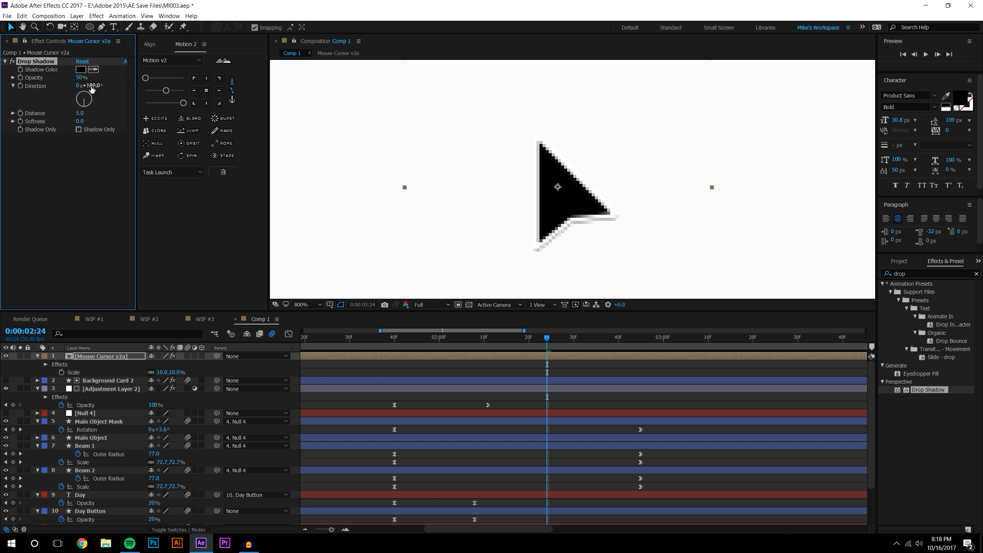
mouse_move(88, 119)
mouse_down()
mouse_move(125, 119)
mouse_move(89, 112)
mouse_up()
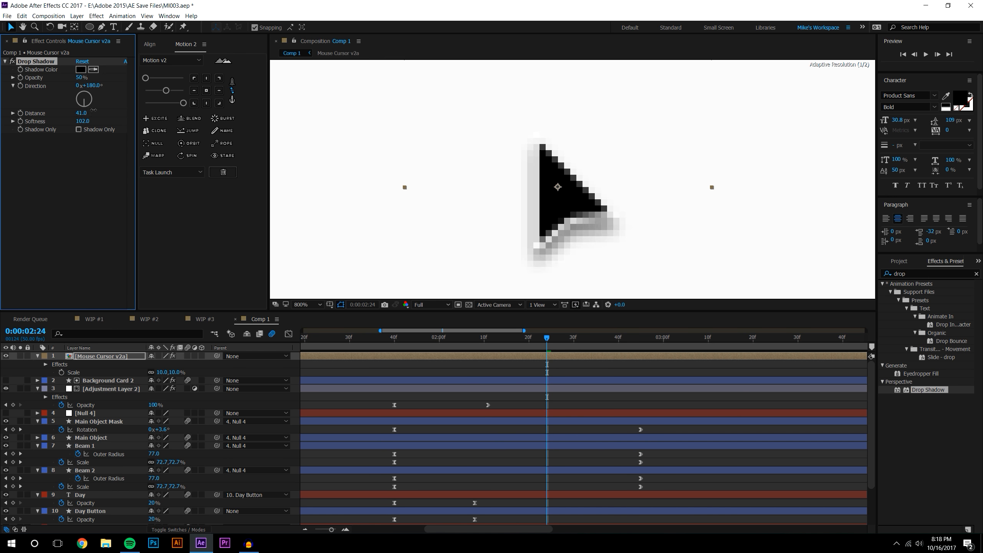
scroll(464, 108, down, 3)
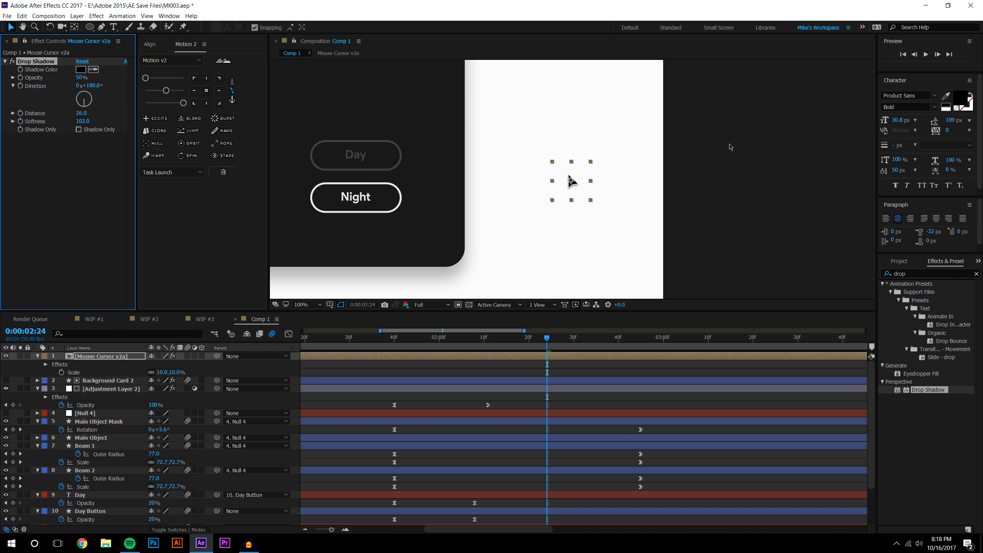
Move the mouse cursor onto the lower-right corner of the Night button
click(729, 145)
drag(726, 154, 829, 171)
drag(683, 198, 502, 232)
click(610, 213)
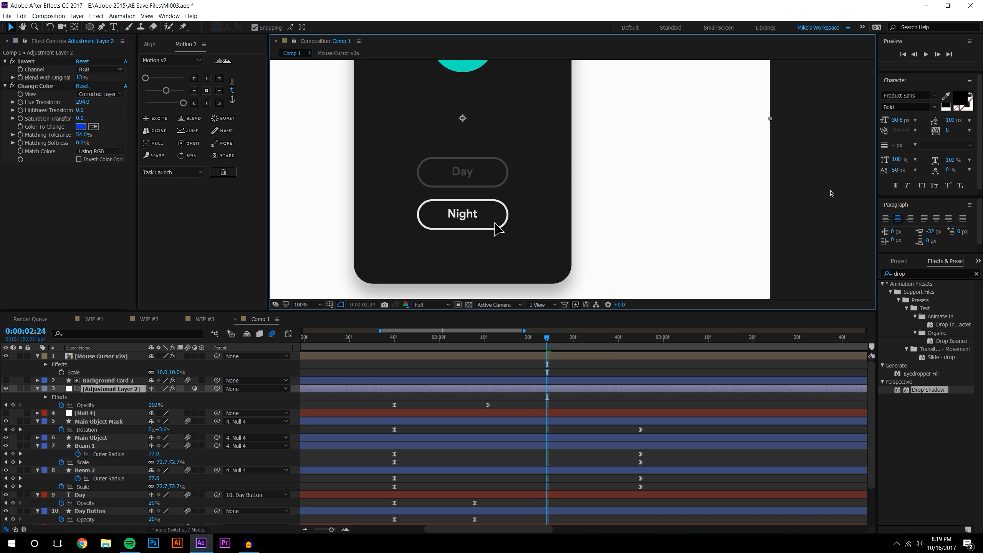
scroll(811, 193, down, 2)
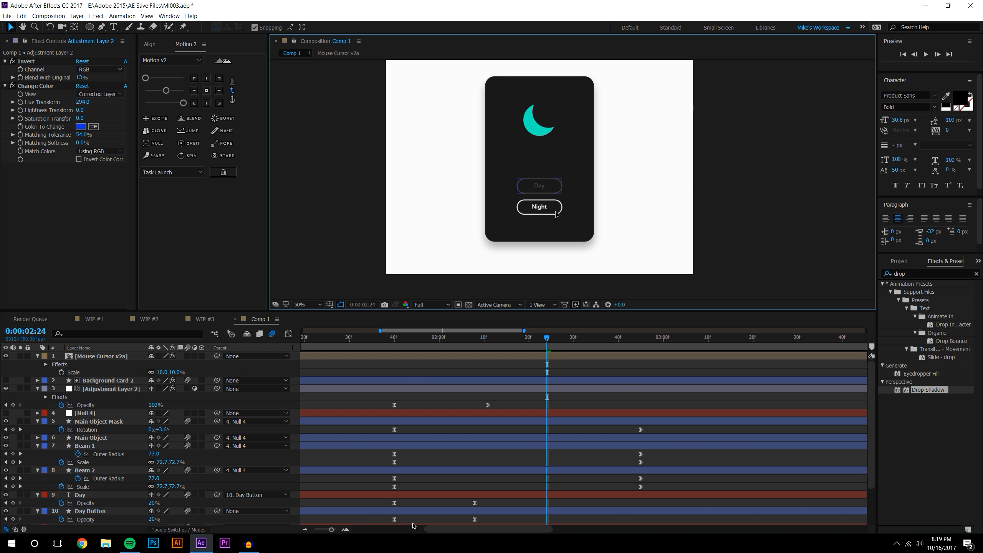
Show a longer span of the timeline and enable motion blur on the layers from Mouse Cursor v2a down to Null 4
click(305, 530)
click(305, 529)
click(305, 530)
click(305, 529)
click(305, 529)
drag(187, 356, 188, 414)
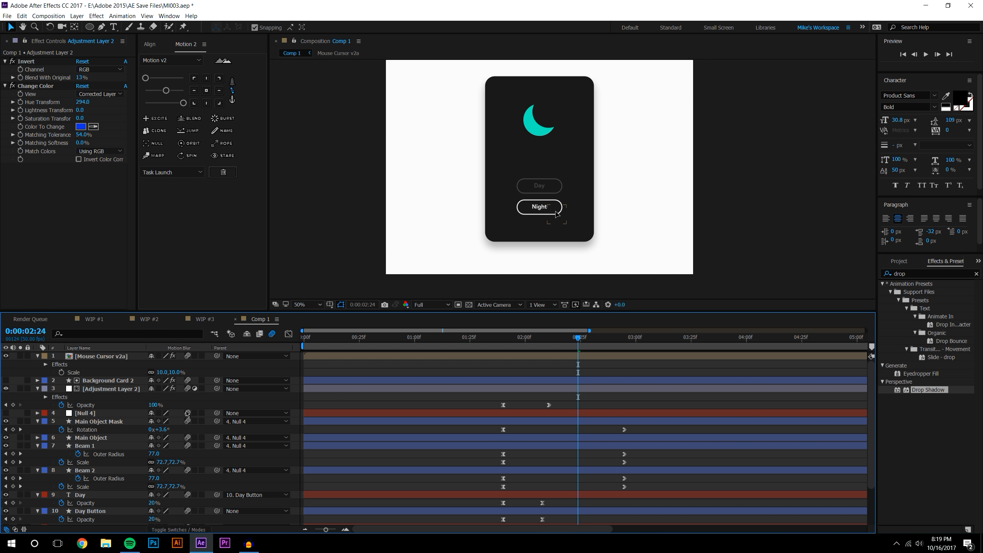
Add a Position keyframe to Mouse Cursor v2a at 0:00:00:12, placing the cursor below and beside the card at about 1314, 1064
drag(579, 346, 330, 348)
click(112, 358)
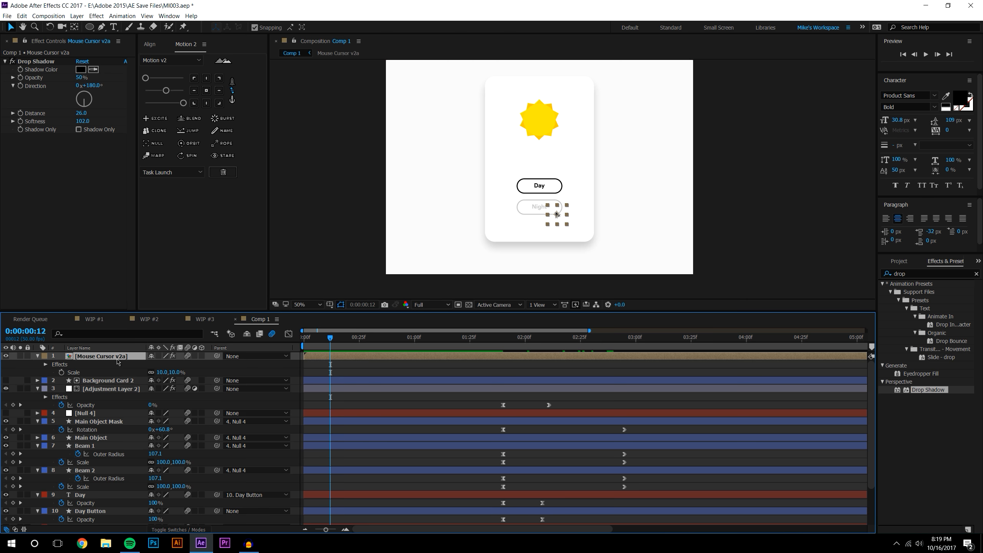
key(alt+shift+p)
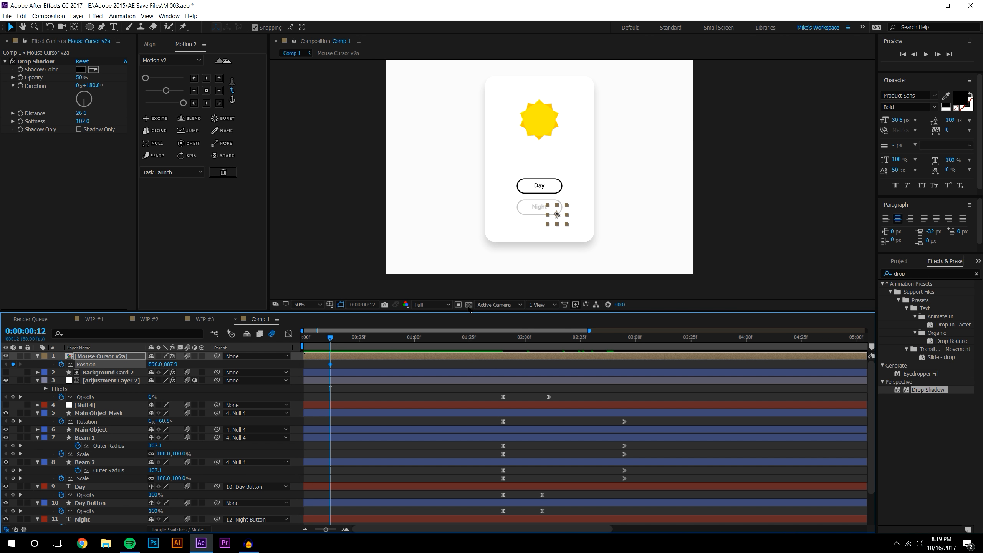
drag(557, 215, 639, 250)
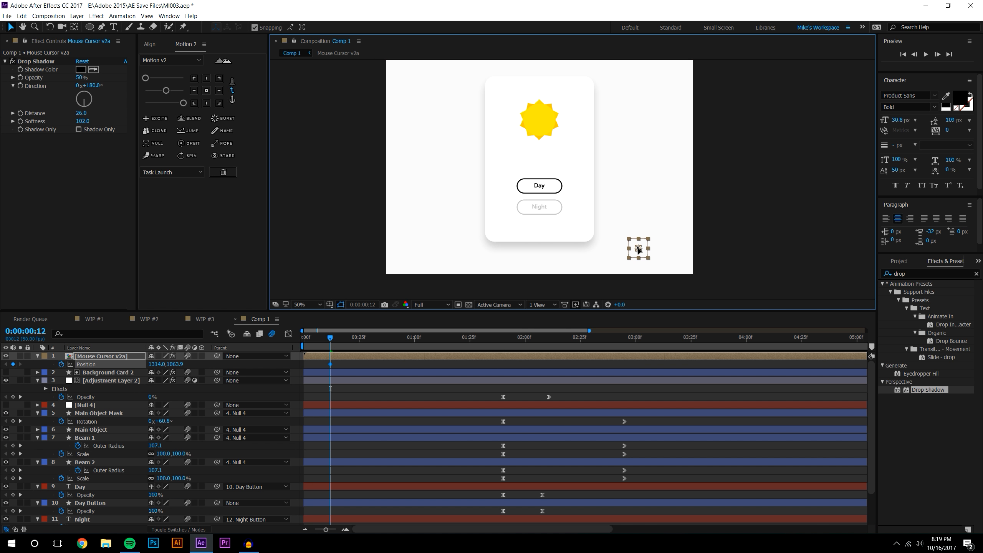
Keyframe the mouse cursor's position at 0:00:00:41, placing it on the Night button at about 834, 868
drag(364, 341, 395, 338)
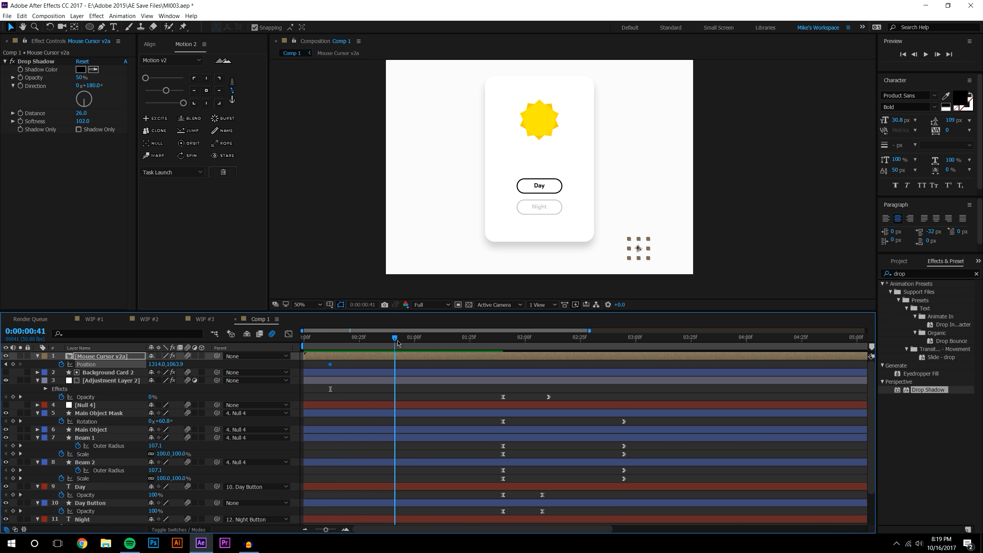
drag(640, 252, 677, 116)
key(period)
key(period)
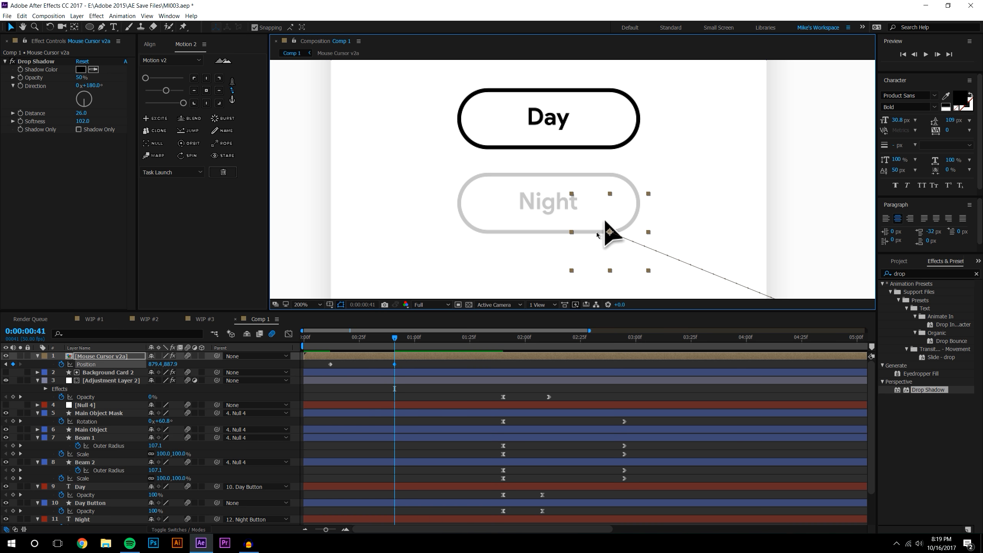
drag(610, 232, 574, 216)
key(comma)
key(comma)
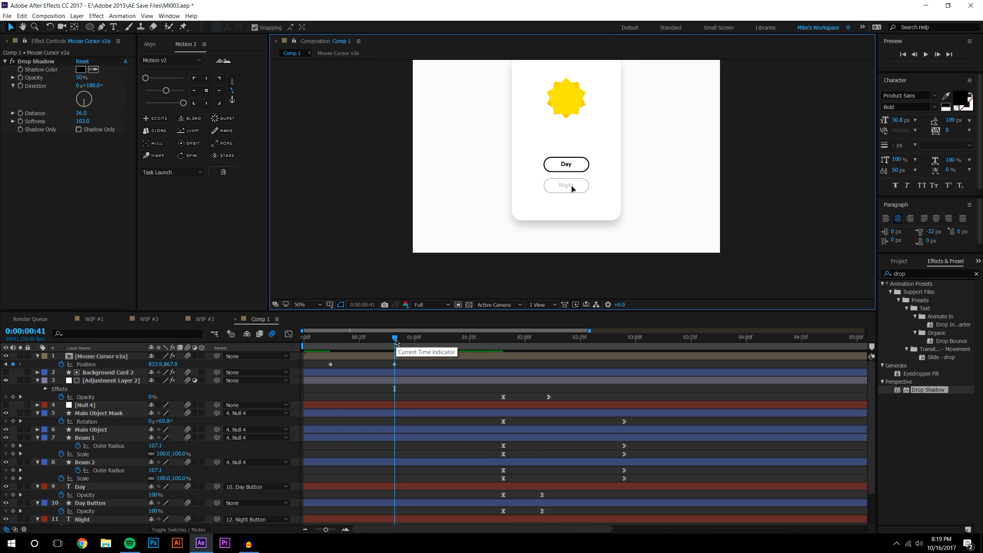
Hold the mouse cursor's position with a keyframe at 0:00:01:00, and keyframe it beside the card at about 1256, 802 at 0:00:01:25
drag(396, 340, 415, 340)
click(13, 364)
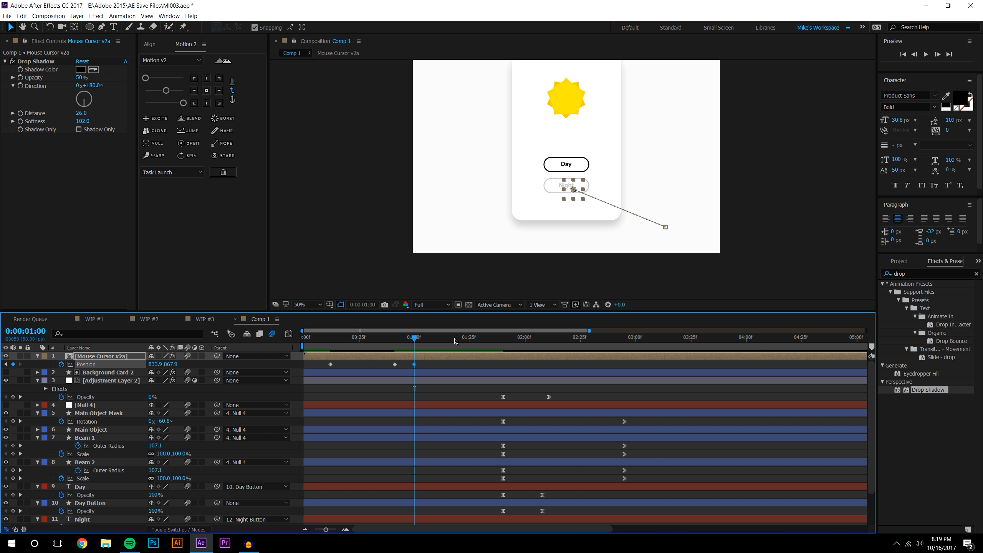
drag(416, 340, 469, 338)
drag(573, 194, 574, 236)
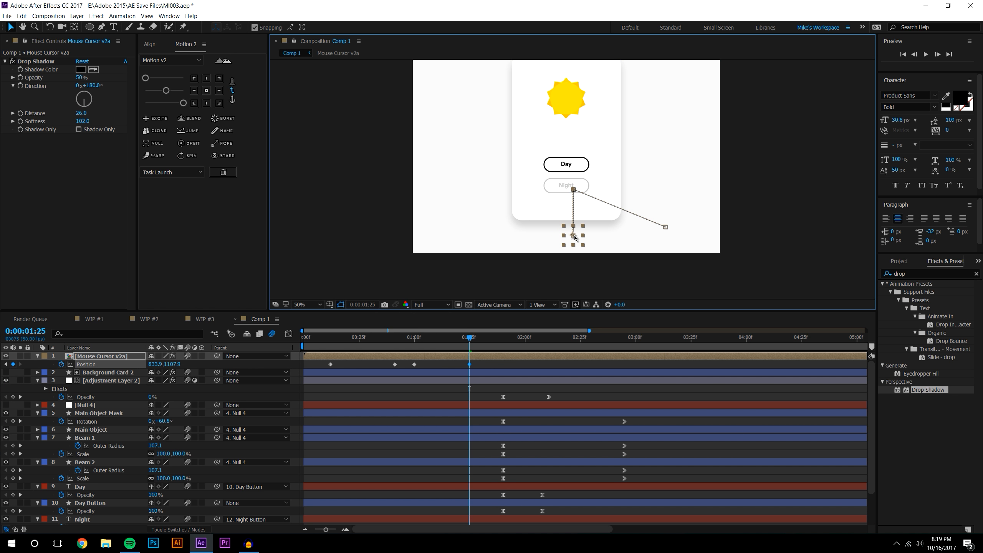
drag(585, 237, 654, 176)
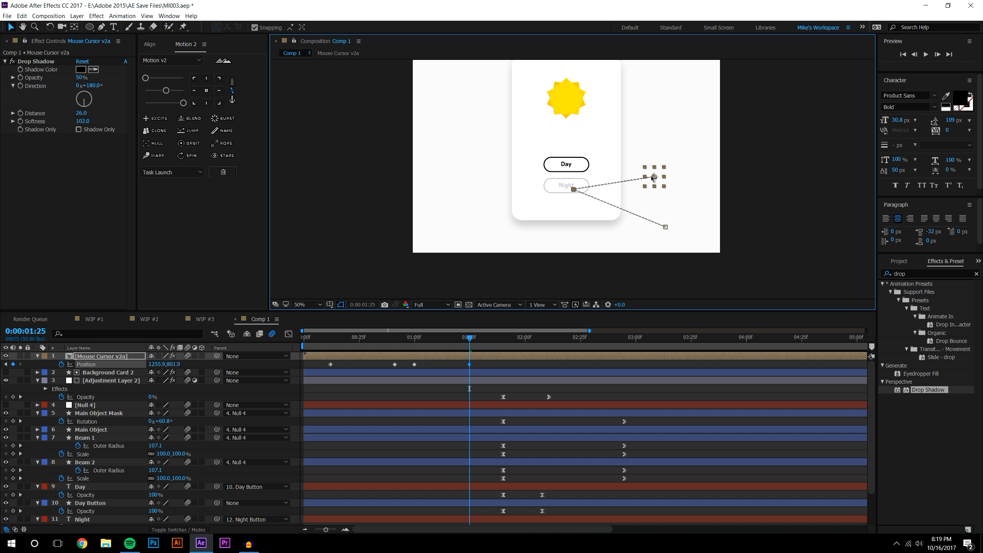
click(600, 417)
Preview the cursor animation and move its last two Position keyframes to about 0:00:02:11 and 0:00:02:36
click(324, 337)
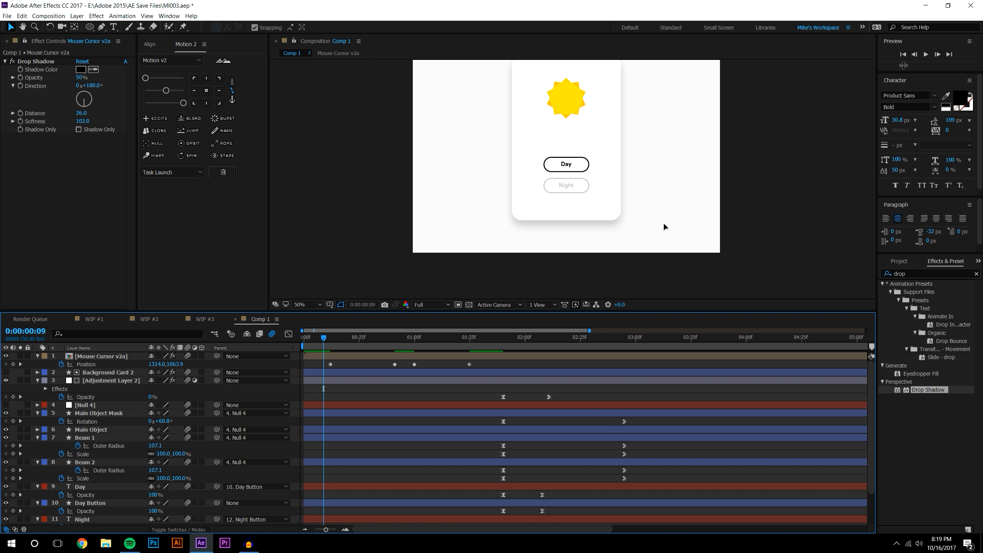
click(925, 55)
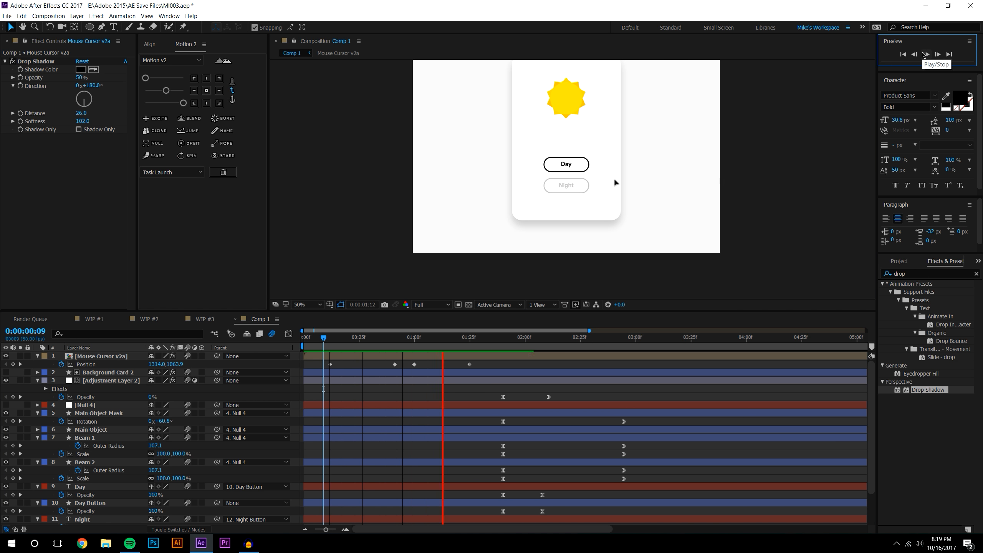
click(376, 339)
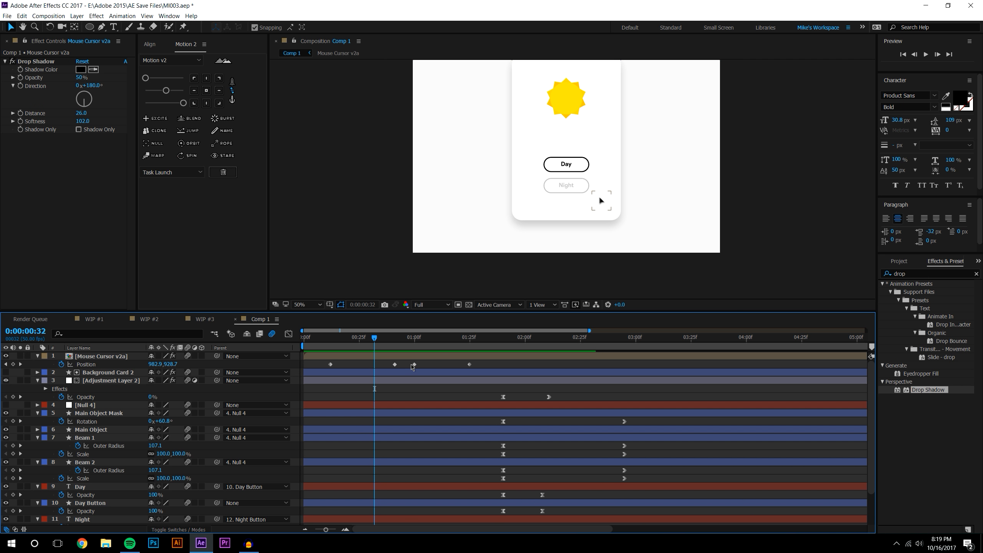
drag(407, 361, 603, 371)
click(522, 364)
Apply Motion v2 fast-start, slow-landing easing to all four cursor Position keyframes and move the second one to 0:00:01:25
click(326, 338)
click(86, 364)
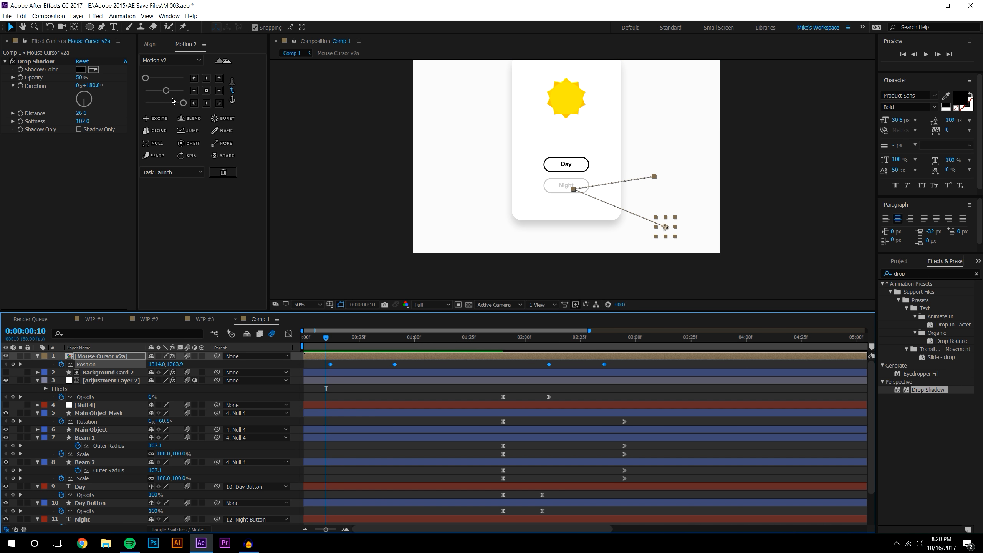
click(183, 103)
click(413, 364)
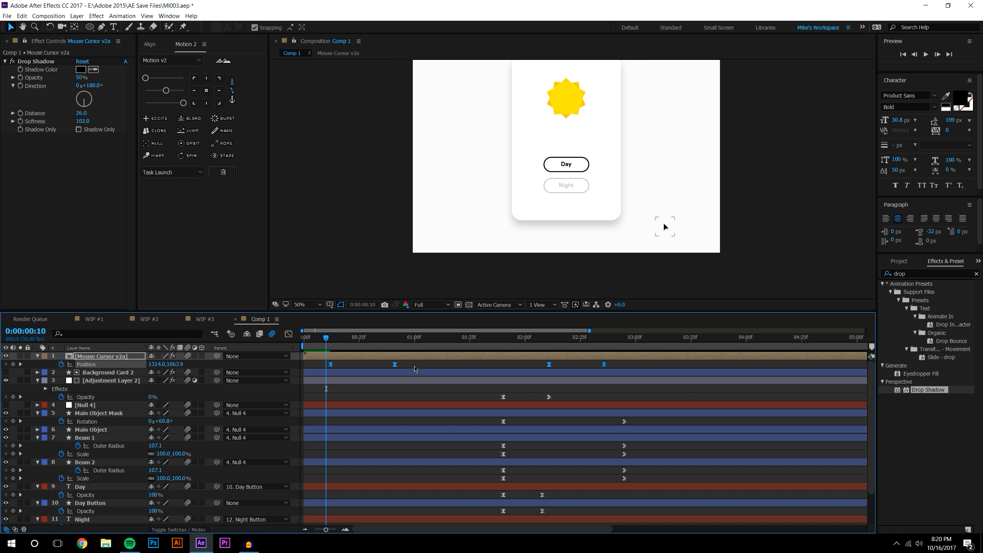
drag(395, 364, 467, 363)
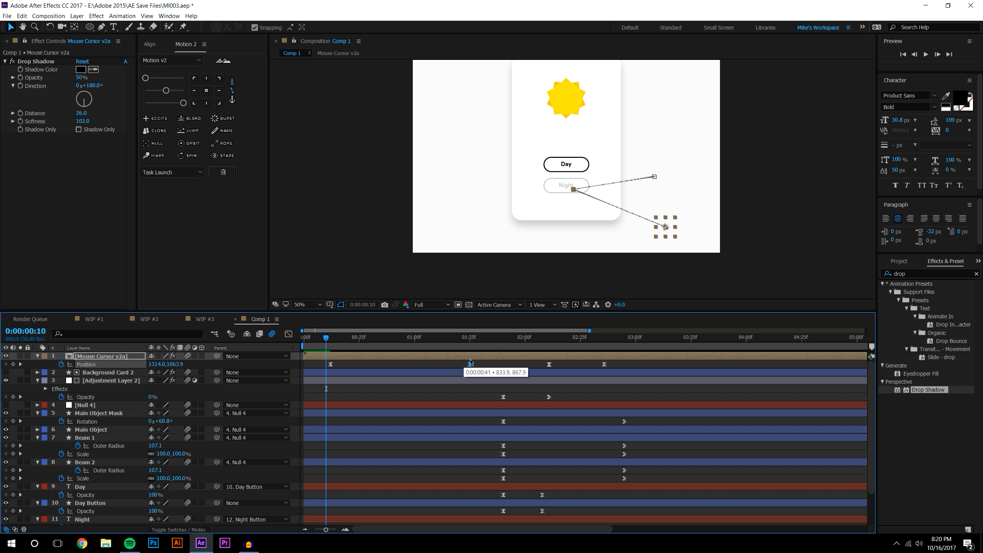
Adjust the cursor's Position speed curves in the Graph Editor and move the last keyframe to about 0:00:03:05
click(284, 368)
click(86, 365)
click(289, 334)
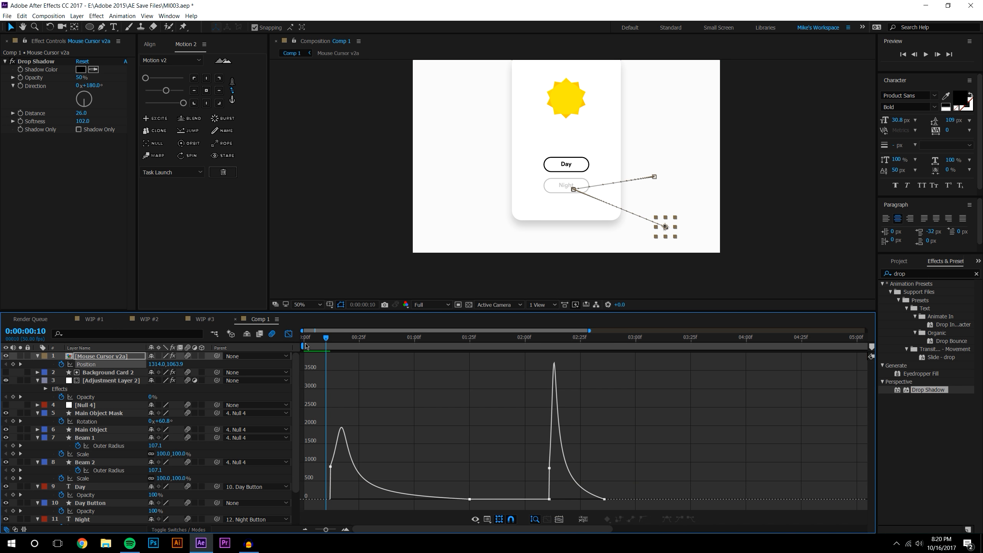
click(331, 467)
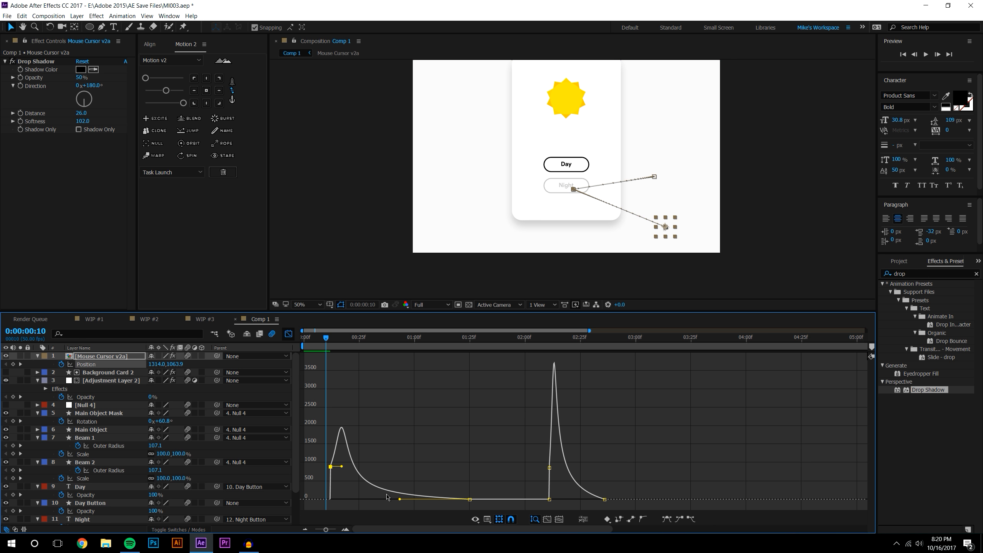
drag(399, 499, 379, 502)
double_click(331, 467)
key(Escape)
drag(342, 466, 342, 468)
click(549, 468)
drag(555, 469, 558, 467)
drag(605, 500, 646, 501)
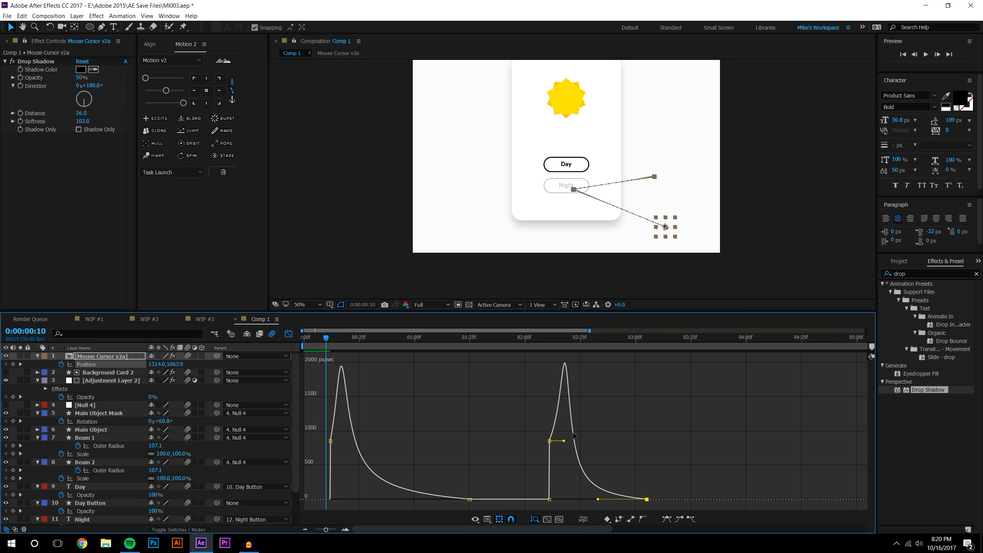
click(288, 333)
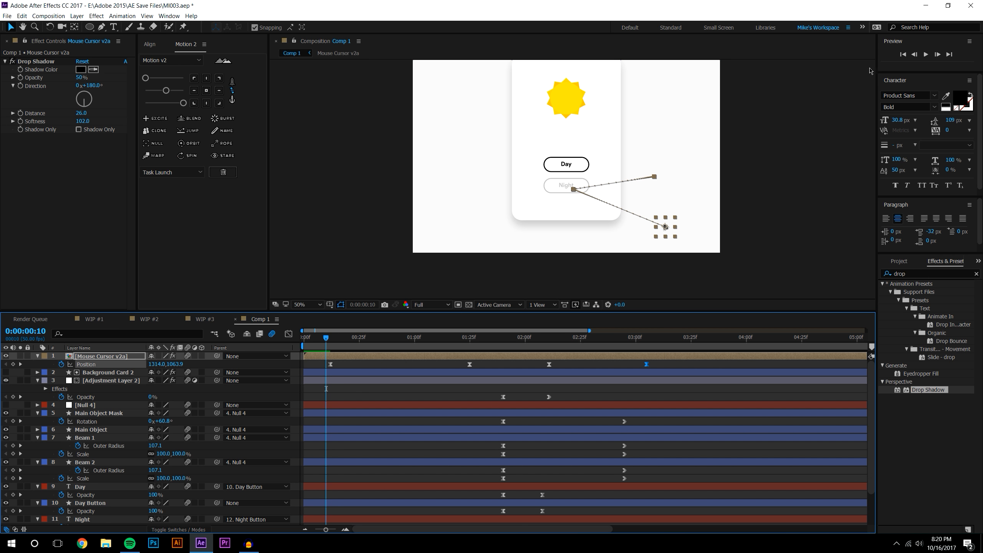
Preview the cursor animation and restore MI003 auto-save 15.aep from the Google Drive removal notice
click(925, 54)
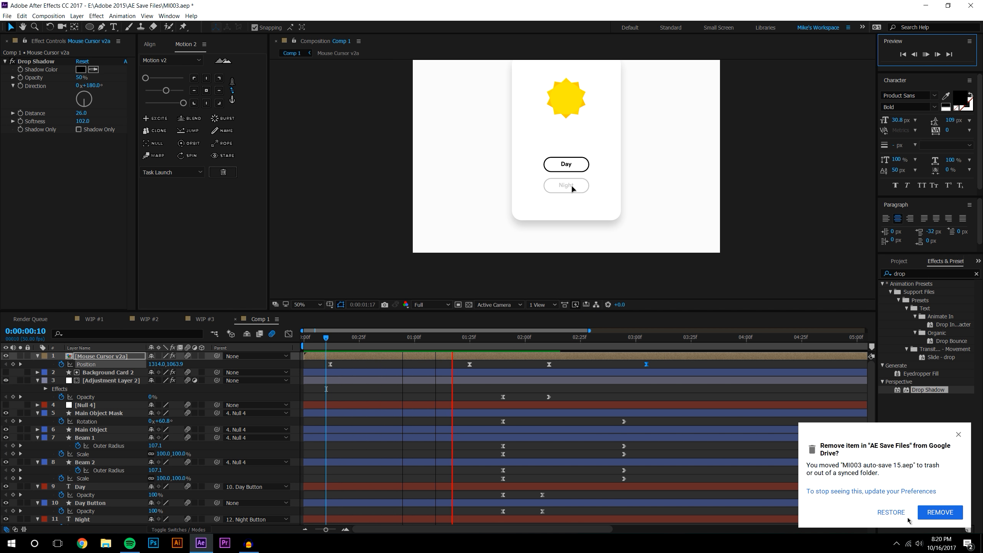
click(890, 512)
drag(328, 337, 363, 336)
Move the cursor's last Position keyframe to about 0:00:04:18 and preview the slower exit
drag(654, 363, 539, 373)
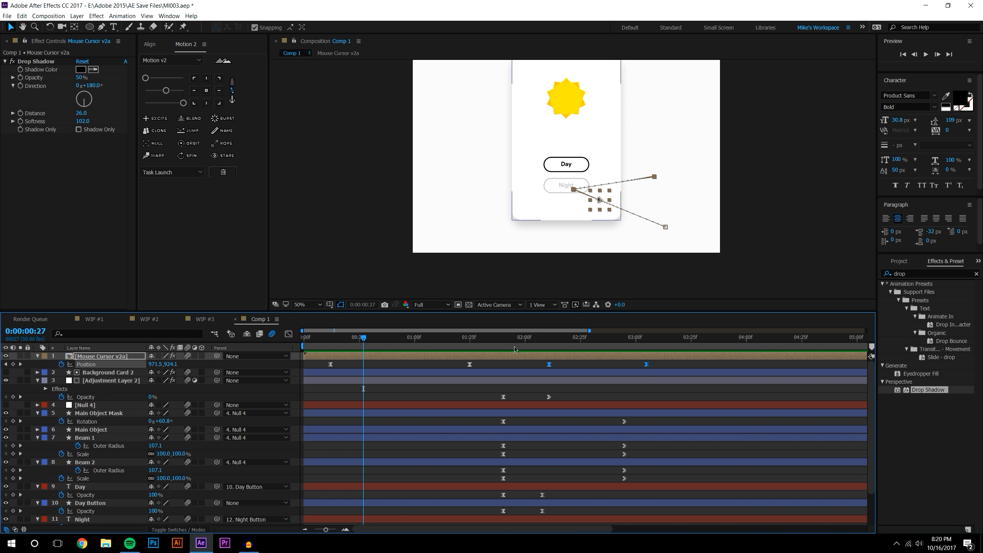
click(678, 366)
drag(646, 364, 791, 366)
click(321, 337)
click(927, 54)
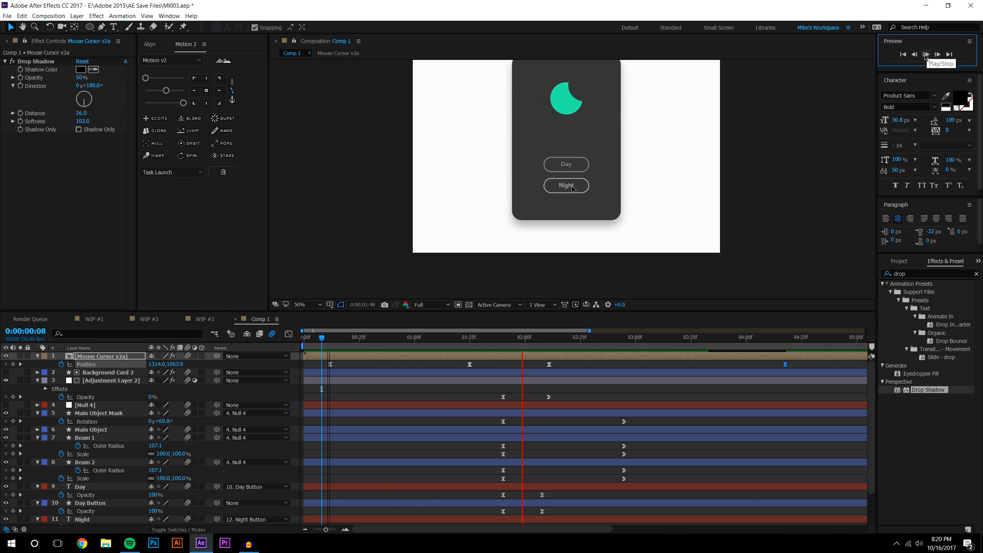
click(583, 339)
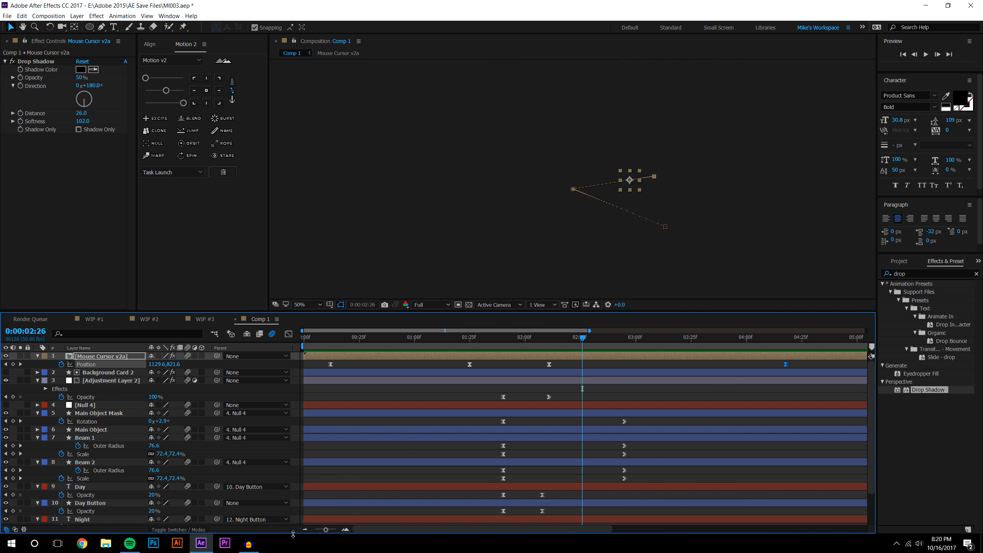
Move the cursor's last two Position keyframes to 0:00:02:26 and 0:00:05:28, and preview the full animation
click(305, 529)
drag(414, 366, 616, 366)
key(ctrl+shift+a)
key(ctrl+shift+a)
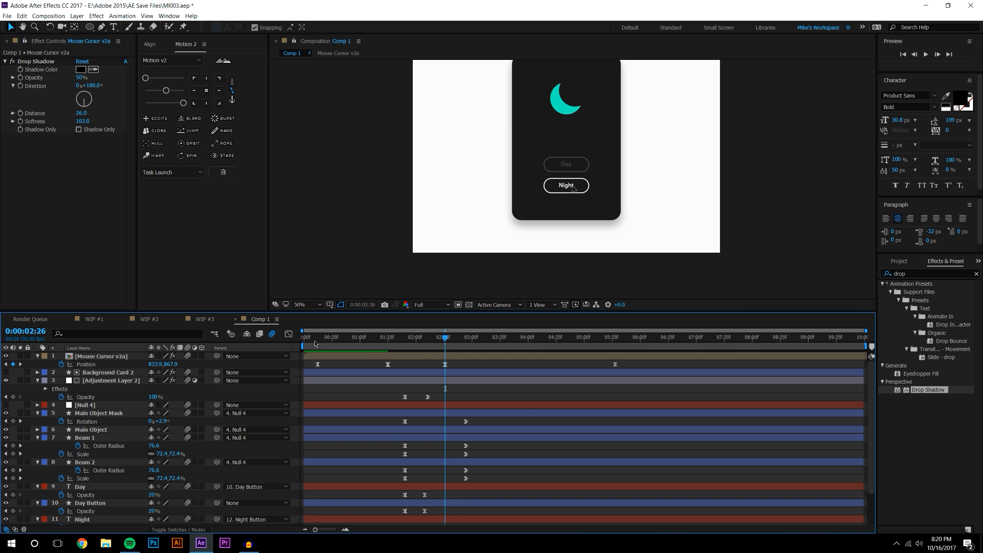
click(314, 339)
click(924, 55)
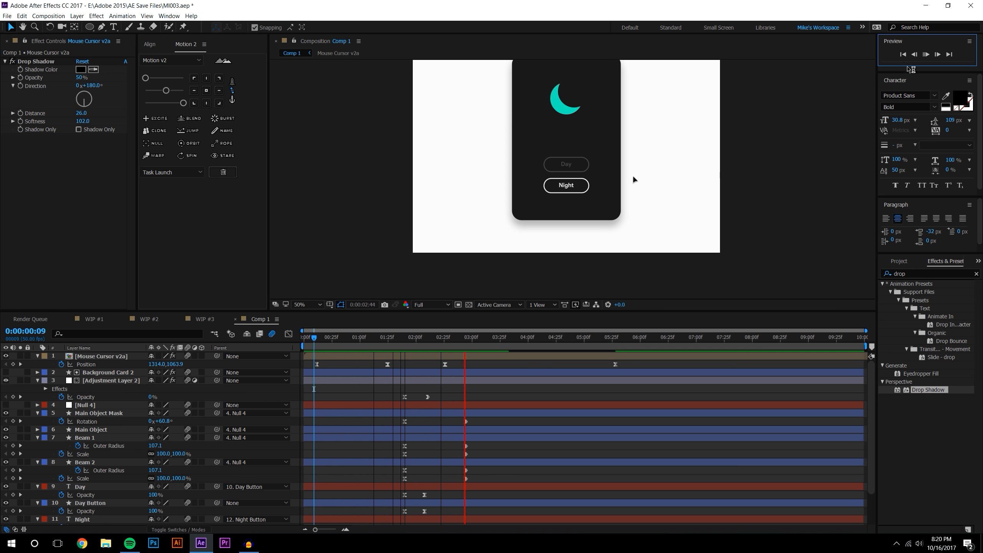
drag(323, 339, 521, 339)
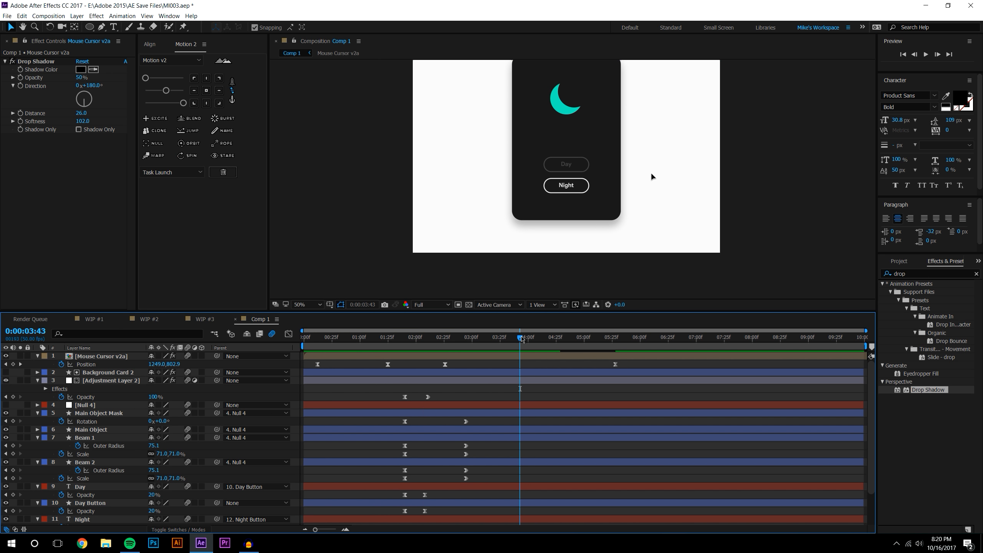
At the last Position keyframe, move the mouse cursor just below the card to about 918, 1112
key(j)
key(k)
click(653, 177)
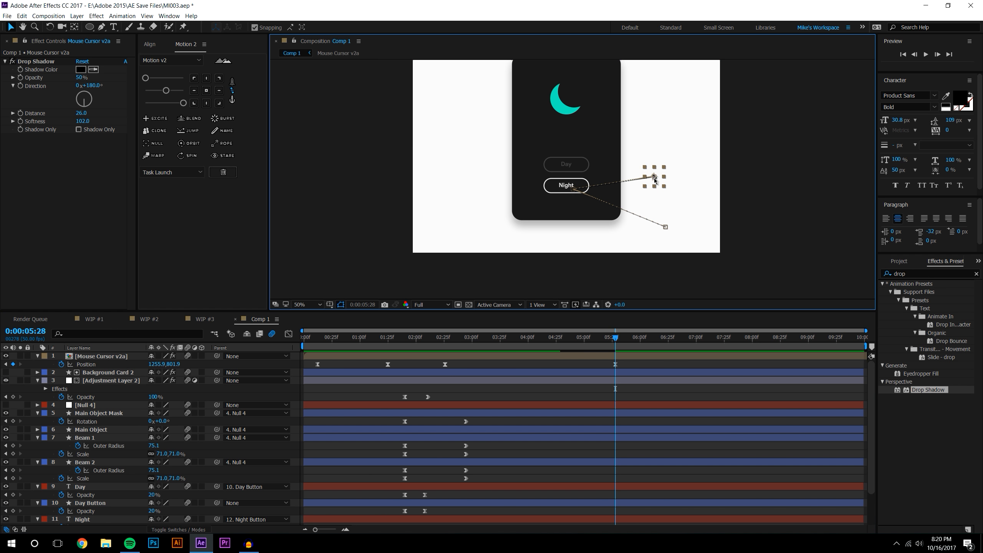
drag(653, 177, 590, 236)
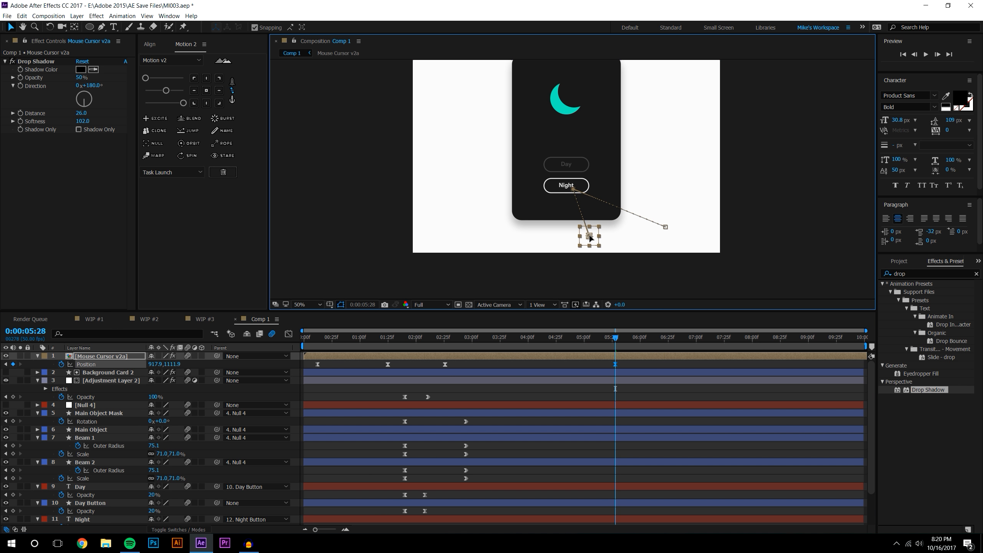
click(649, 391)
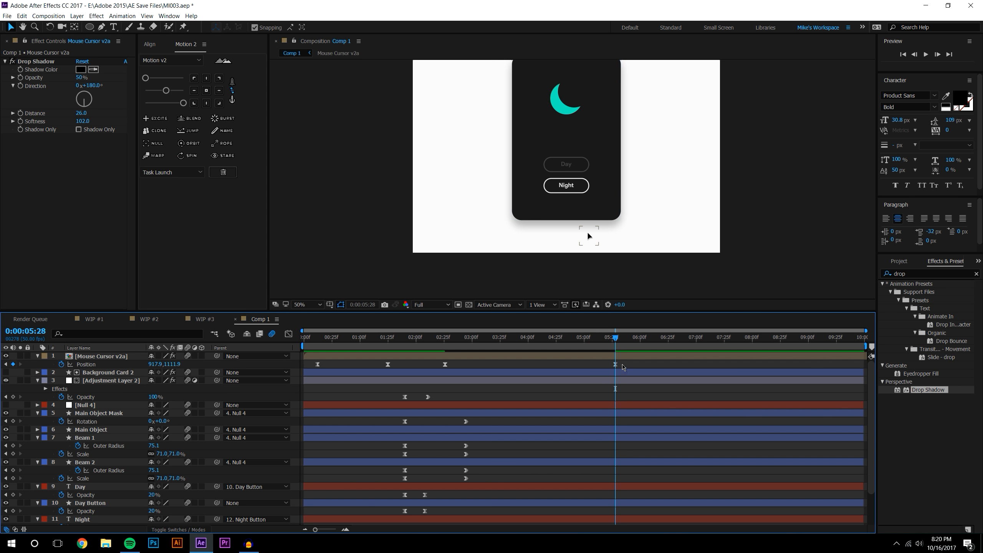
Move the cursor's last Position keyframe to about 0:00:04:25 and preview the animation from near the start
drag(615, 364, 551, 365)
click(557, 389)
mouse_move(552, 365)
mouse_down()
mouse_move(646, 368)
mouse_move(556, 368)
mouse_up()
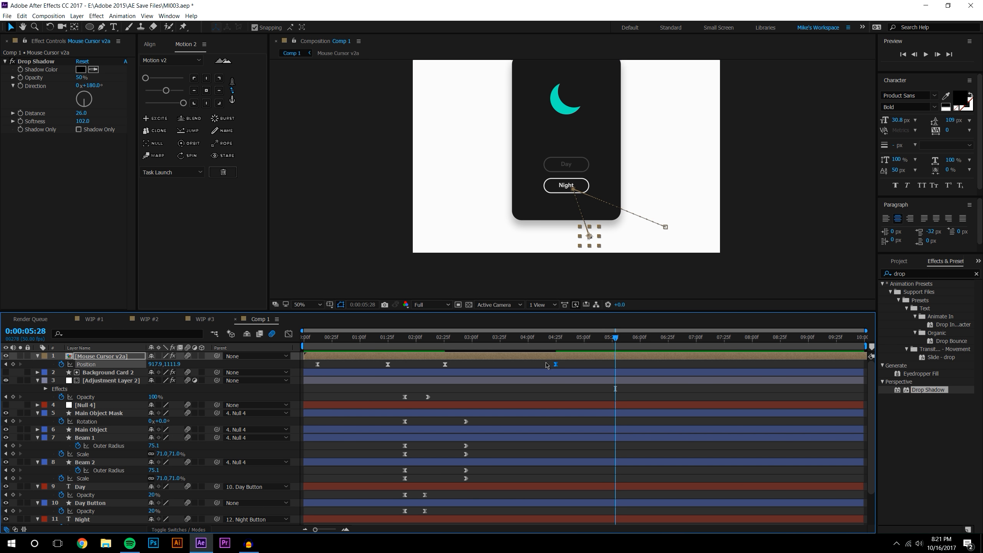
click(310, 339)
click(926, 53)
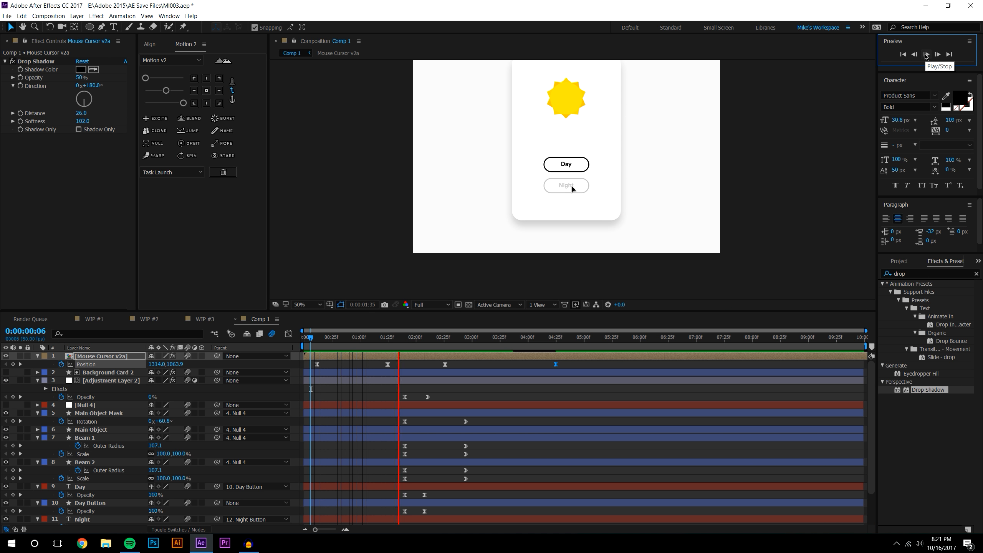
click(530, 339)
Apply Motion v2's balanced in-and-out easing to the cursor's last two Position keyframes and preview the exit move
drag(575, 372, 439, 363)
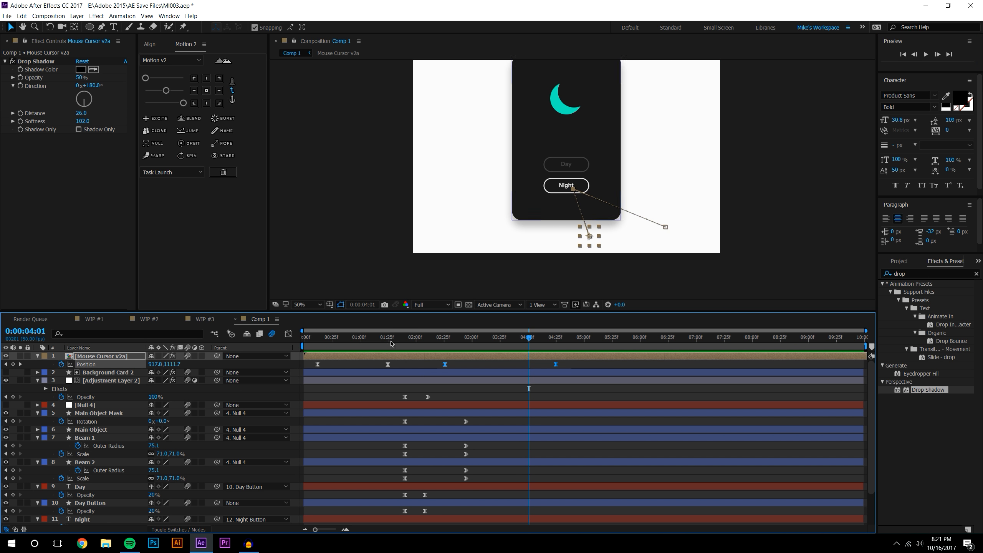
click(166, 90)
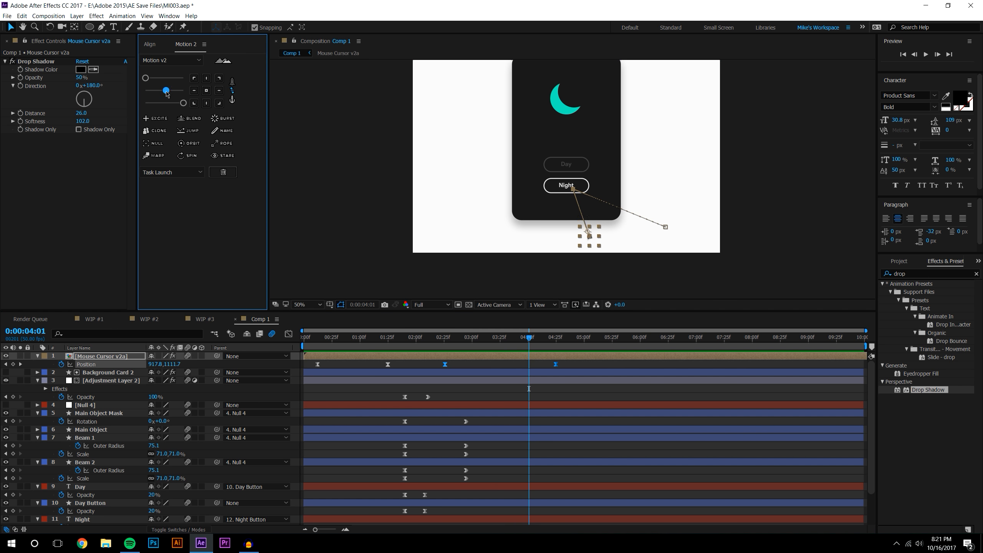
click(438, 340)
click(926, 55)
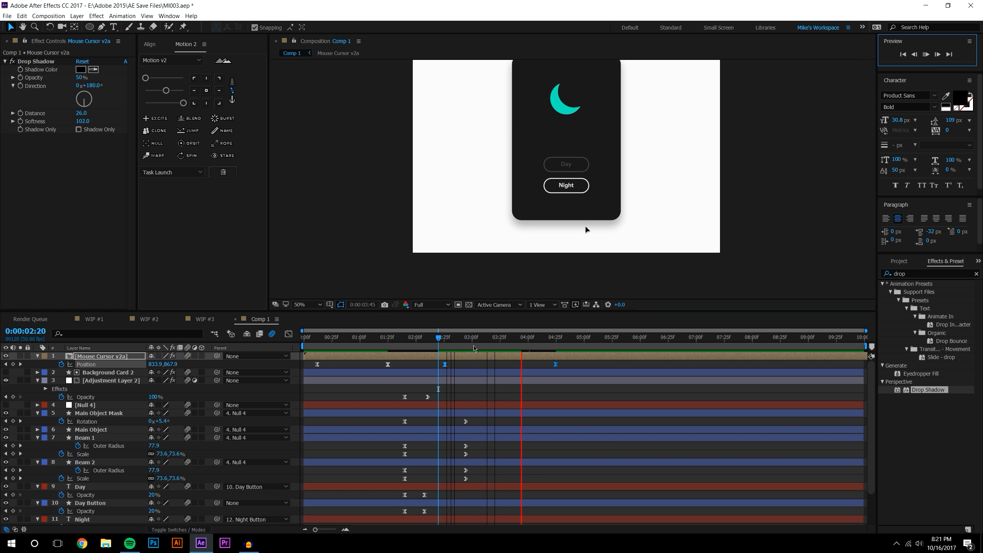
key(space)
click(926, 55)
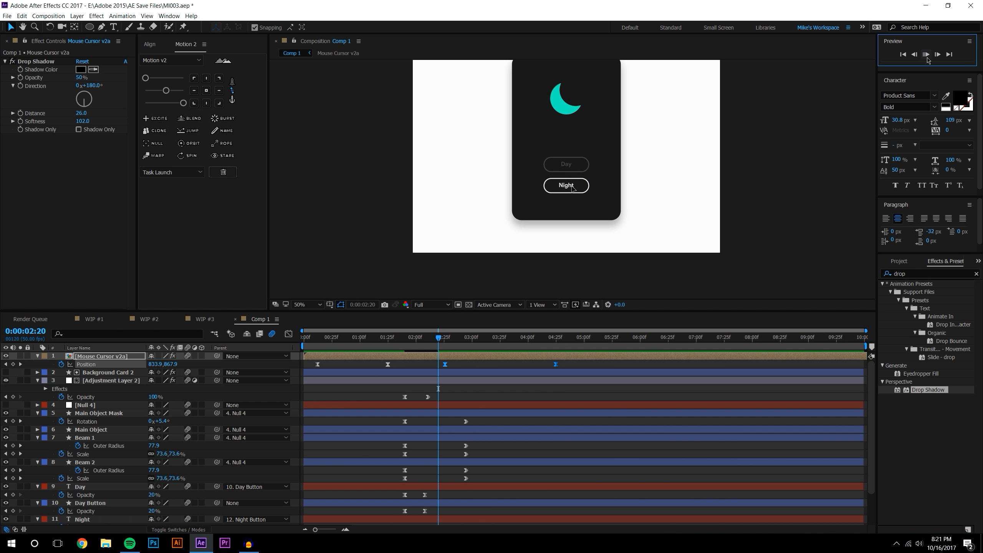
click(523, 335)
Shorten the cursor's exit by moving its last Position keyframe to about 0:00:03:21, and preview the move
drag(556, 364, 500, 365)
key(ctrl+z)
click(576, 368)
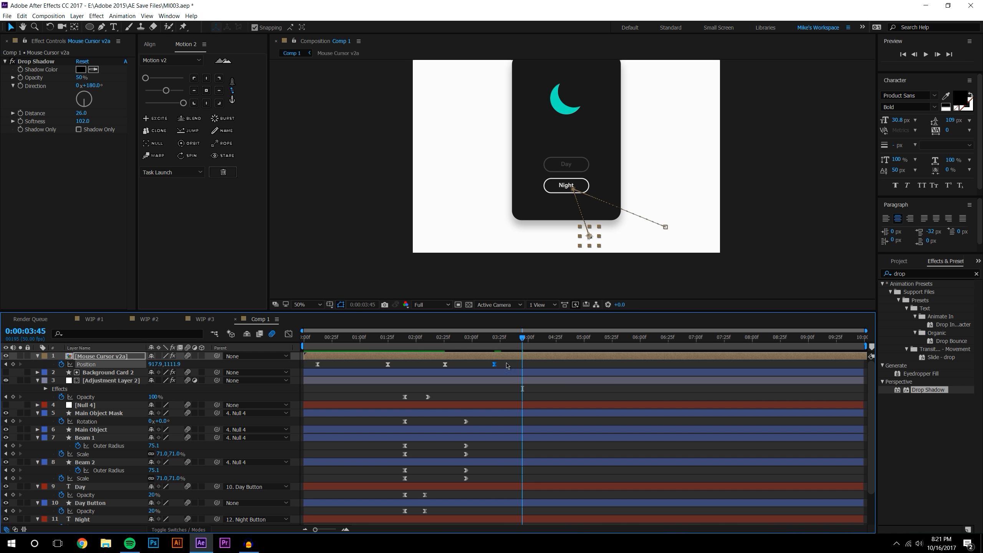
click(506, 366)
click(436, 337)
click(927, 54)
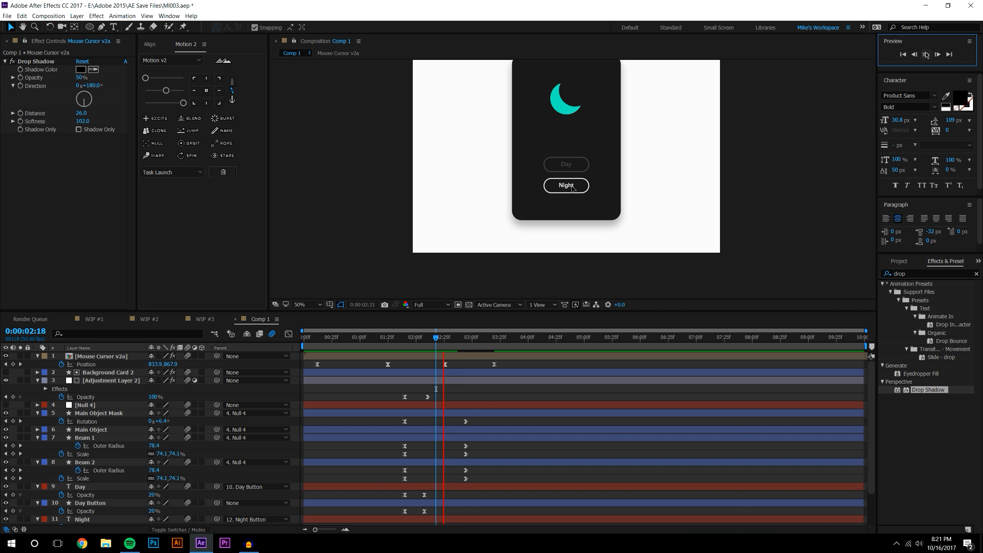
click(471, 336)
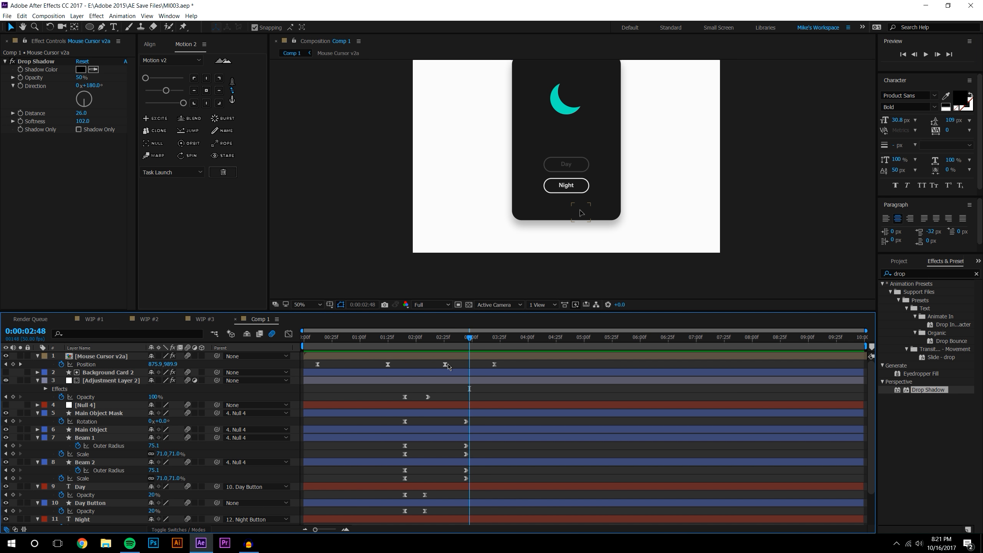
Reapply Motion v2's slow-landing easing to the cursor's last two Position keyframes and preview the exit
click(86, 364)
click(186, 104)
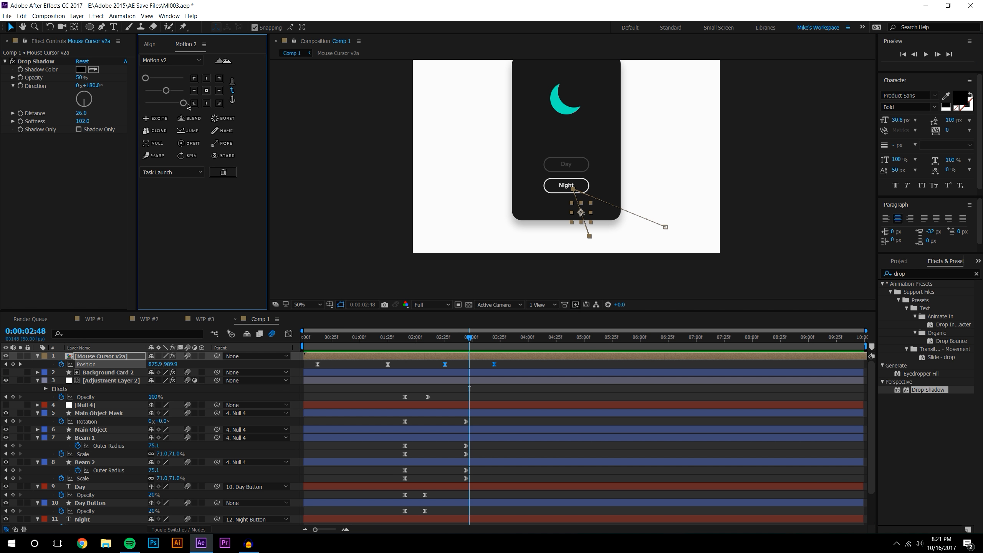
click(437, 339)
click(926, 54)
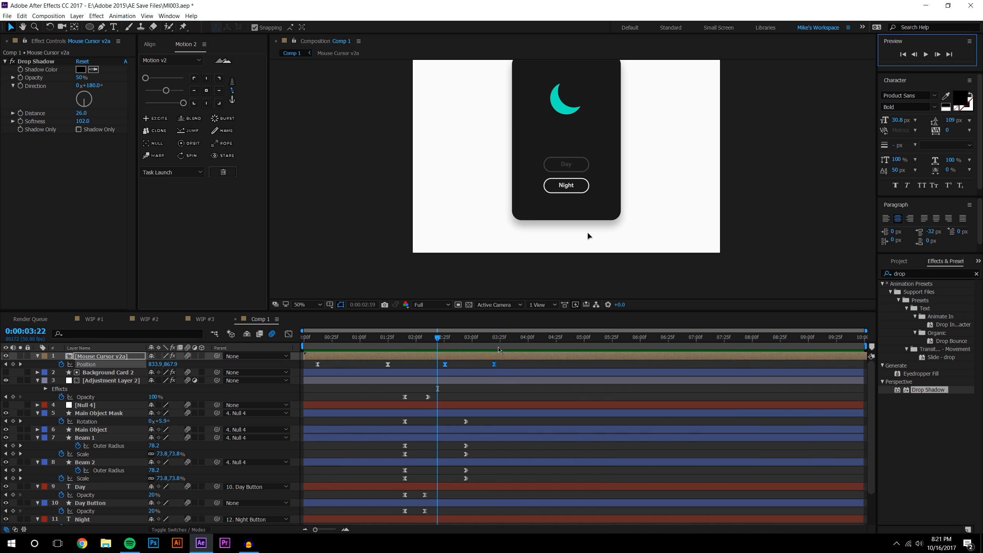
Lengthen the cursor's exit by moving its last Position keyframe to about 0:00:04:00
drag(494, 364, 527, 366)
key(ctrl+z)
click(502, 367)
click(503, 366)
click(435, 338)
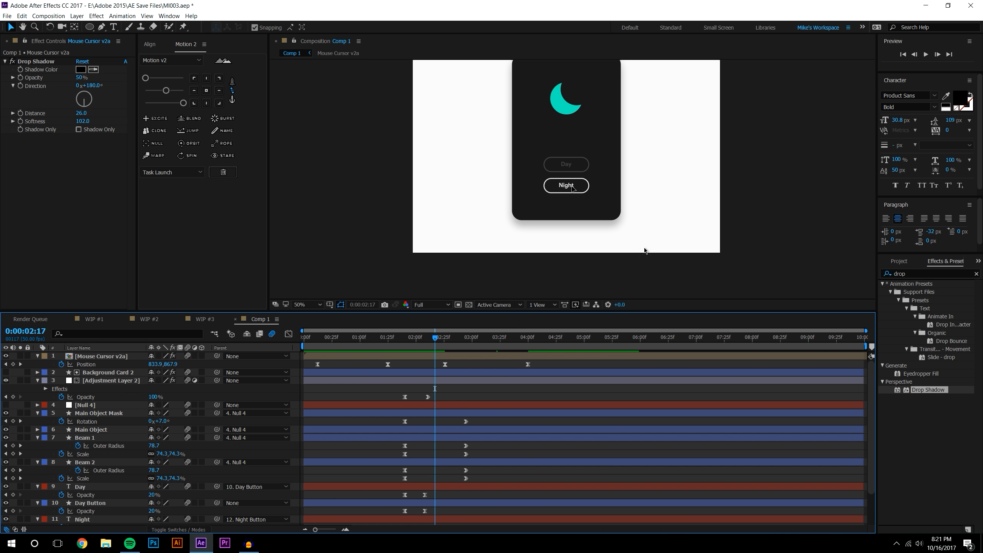
Preview the cursor's exit and its entrance within the day-to-night animation
click(925, 55)
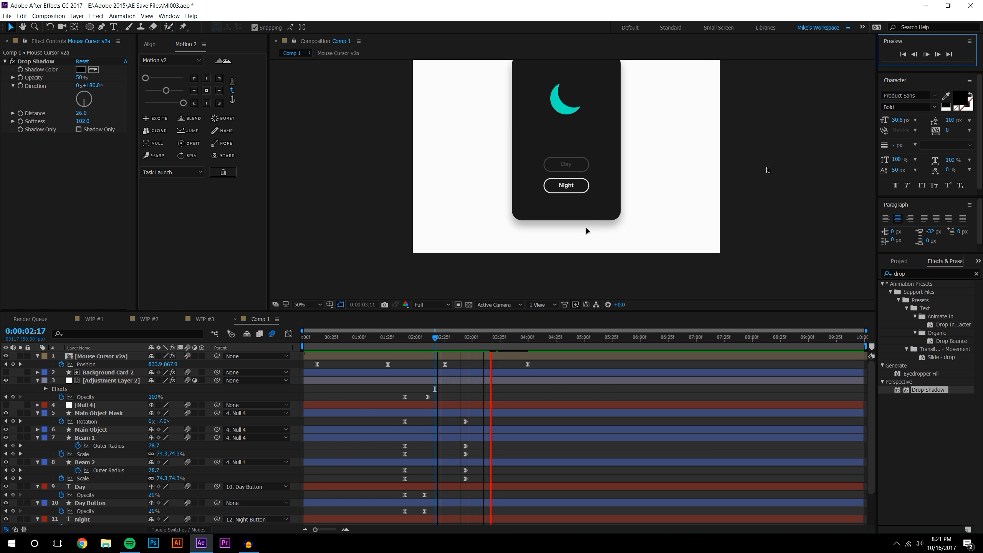
drag(435, 337, 311, 338)
click(926, 55)
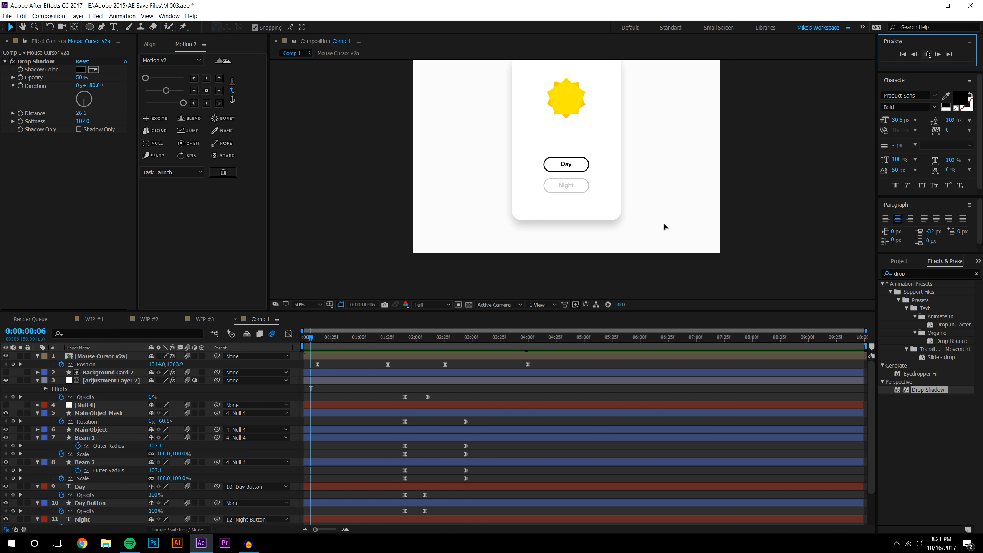
click(407, 338)
drag(304, 363, 393, 370)
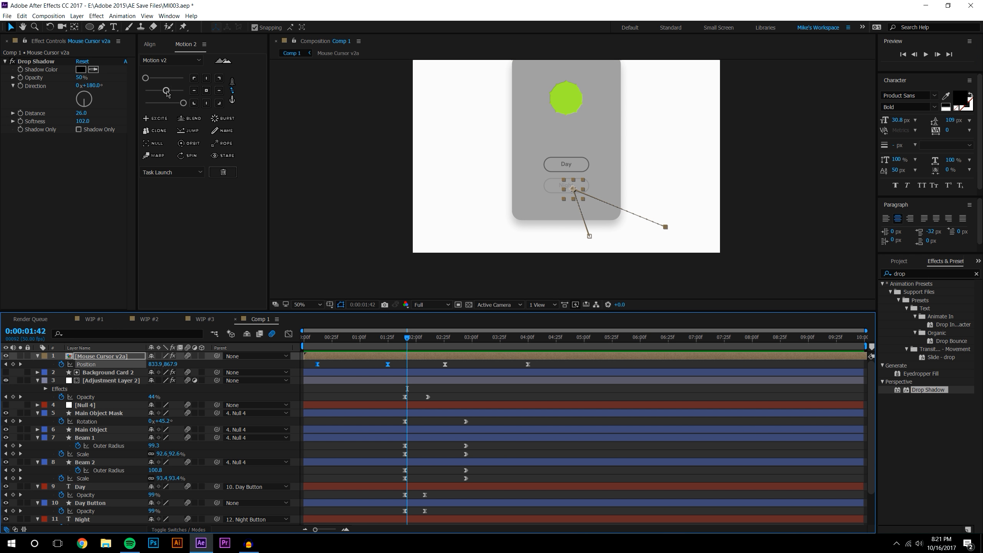
key(space)
click(927, 57)
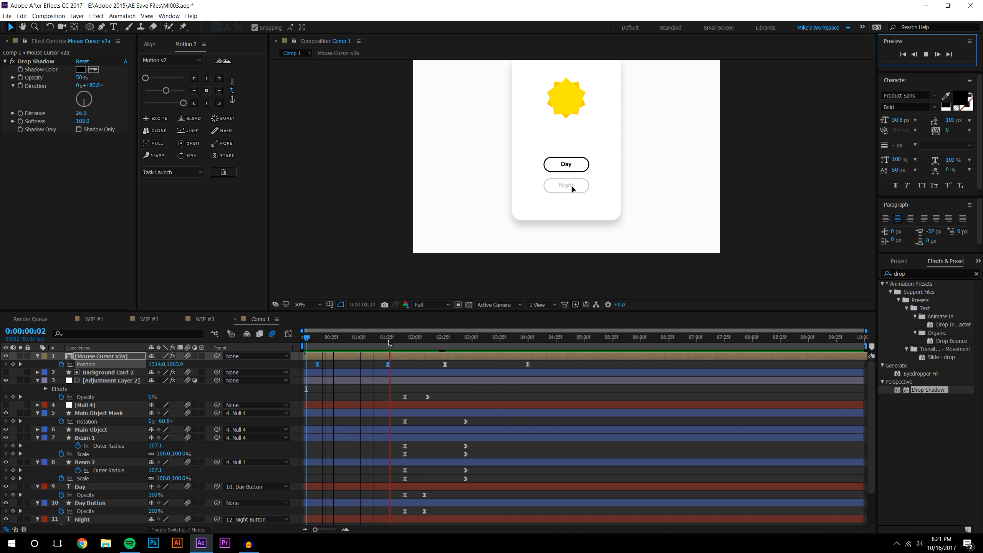
Shift all keyframes from the cursor's arrival onward about 30 frames later, and preview the animation from the start
drag(395, 353, 552, 546)
drag(477, 312, 477, 220)
drag(380, 272, 567, 504)
drag(403, 308, 437, 308)
click(430, 468)
click(314, 246)
click(923, 54)
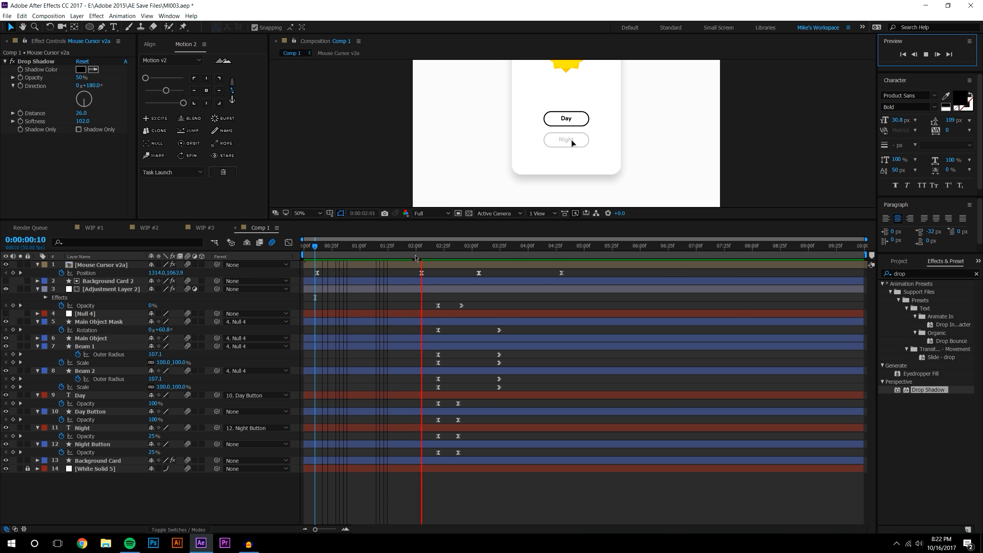
click(904, 55)
click(925, 54)
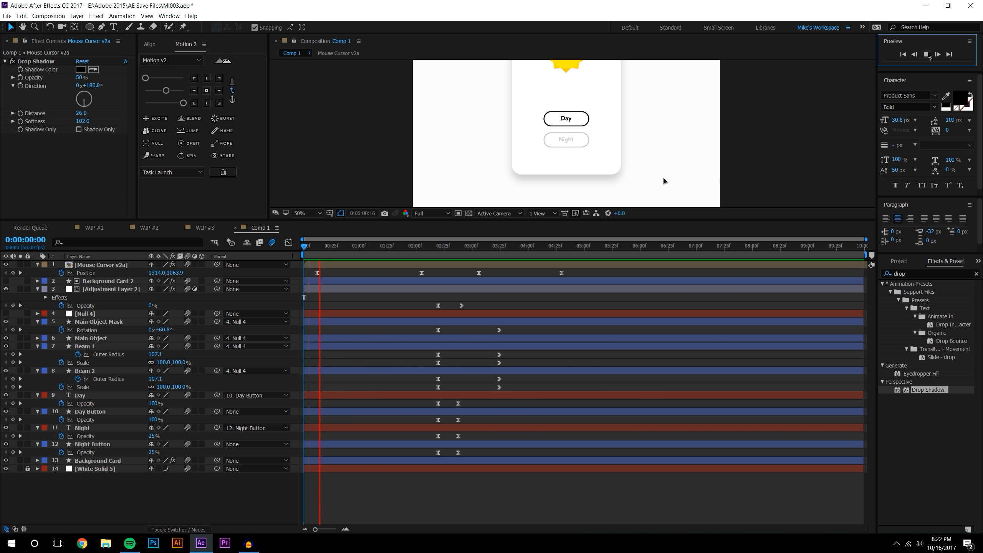
Remove the easing from the cursor's first two Position keyframes with Motion v2 and check the speed graph
click(364, 246)
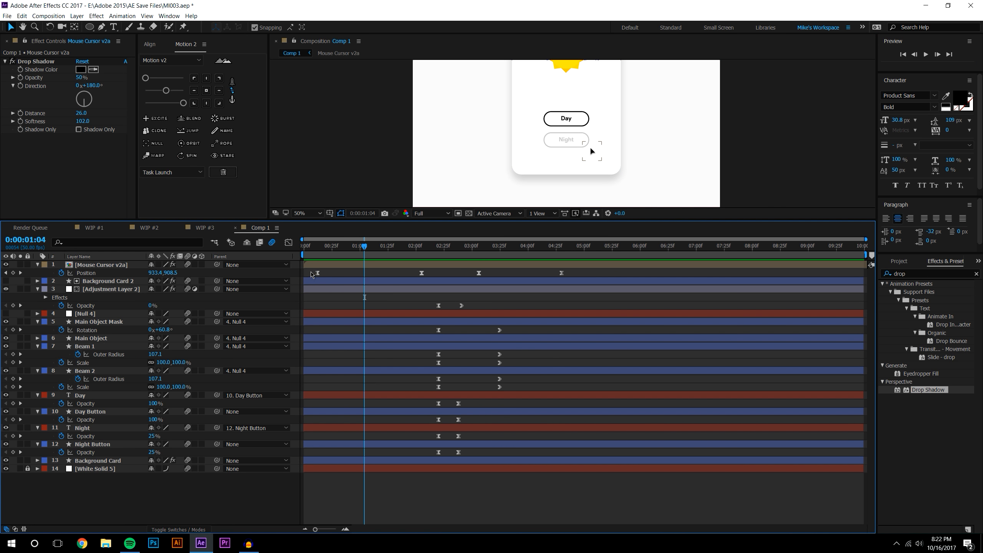
drag(310, 271, 428, 280)
drag(166, 91, 145, 90)
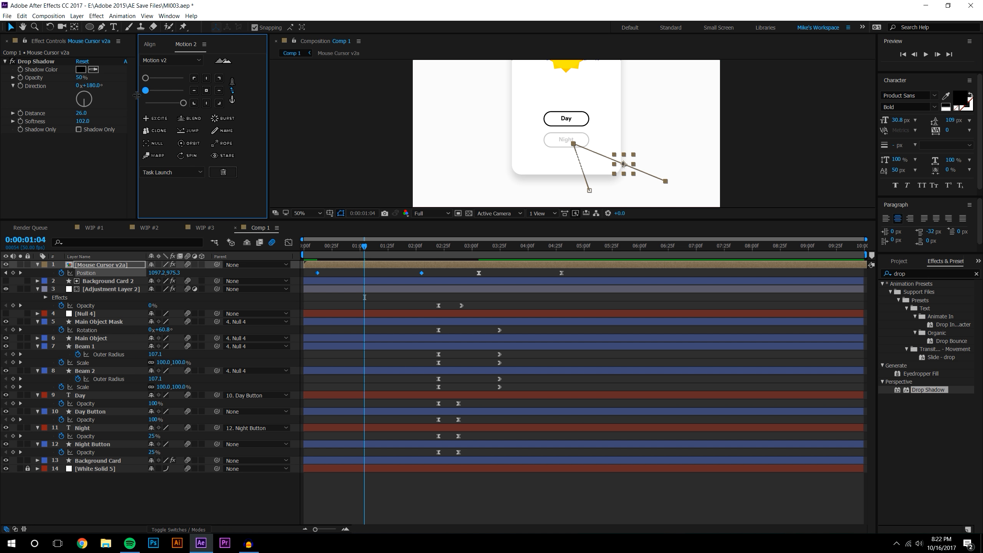
click(86, 273)
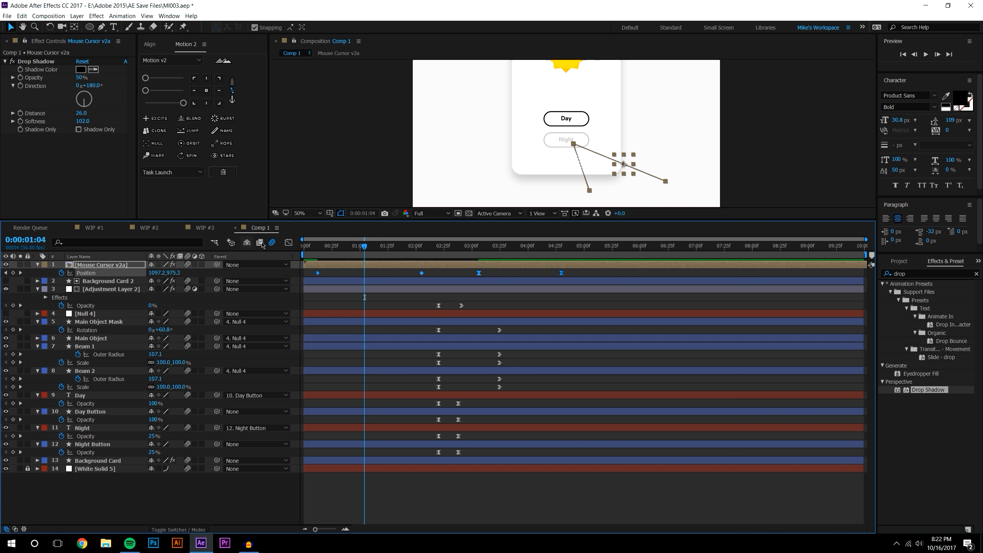
click(291, 246)
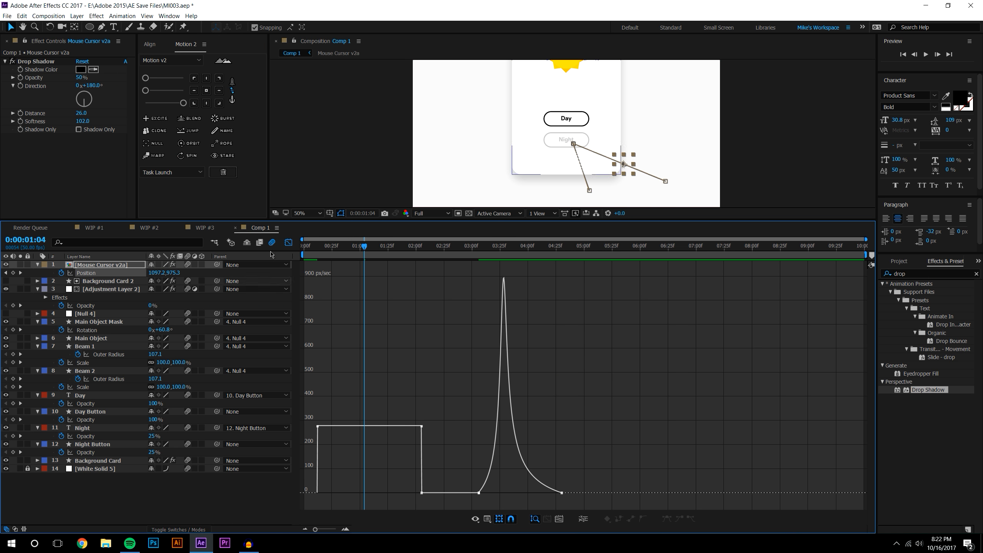
click(288, 243)
Apply Motion v2's slow-landing easing to the cursor's first two Position keyframes and preview the entrance
drag(312, 273, 424, 279)
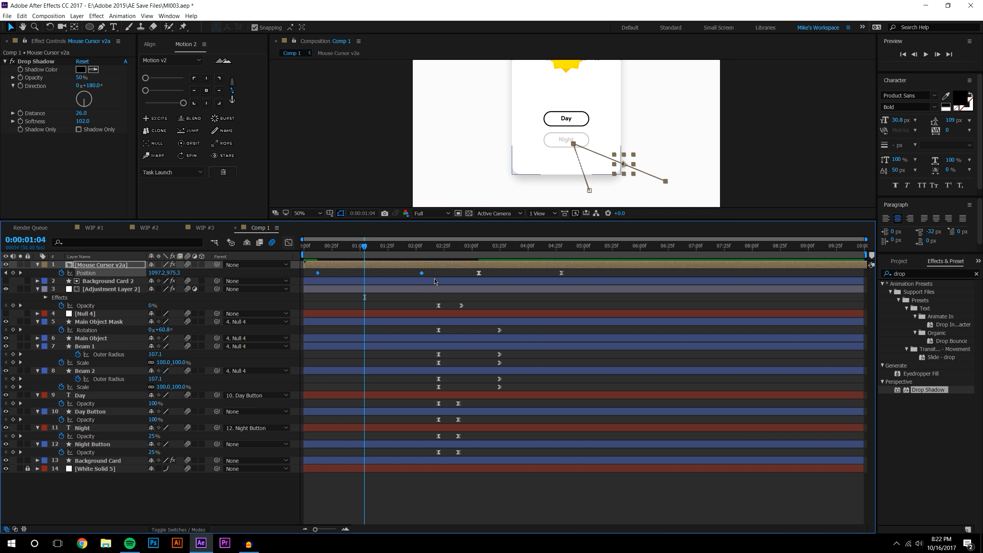
click(182, 103)
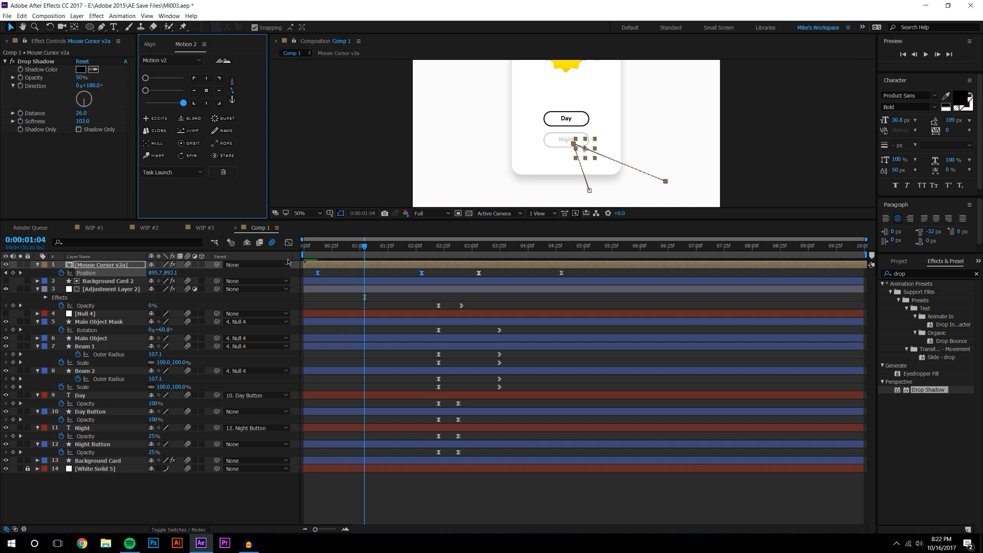
click(311, 249)
click(925, 55)
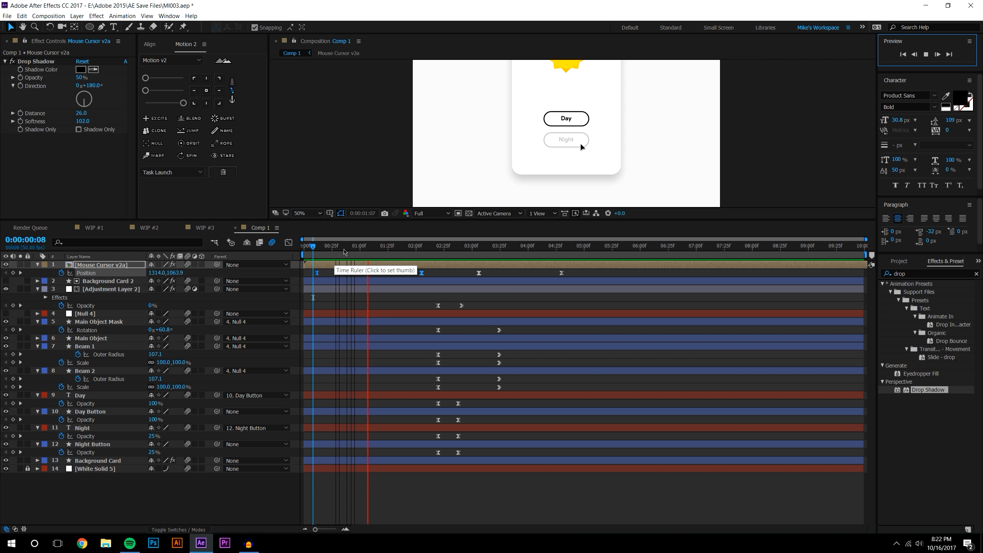
Move all keyframes from the cursor's arrival onward about 30 frames earlier, and preview the retimed animation
click(407, 274)
drag(407, 274, 616, 480)
drag(421, 276, 387, 276)
key(Page_Up)
key(Page_Up)
key(Page_Up)
key(Page_Up)
click(925, 56)
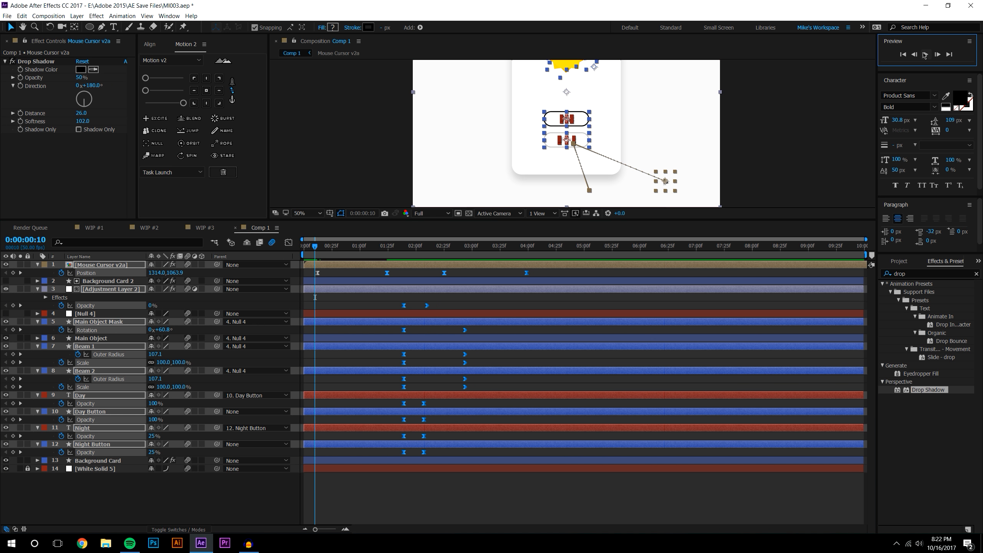
click(745, 488)
click(925, 56)
click(464, 507)
key(ctrl+s)
At 0:00:01:39, draw a small circle as a new shape layer over the Night button beside the cursor
drag(371, 247, 399, 249)
key(k)
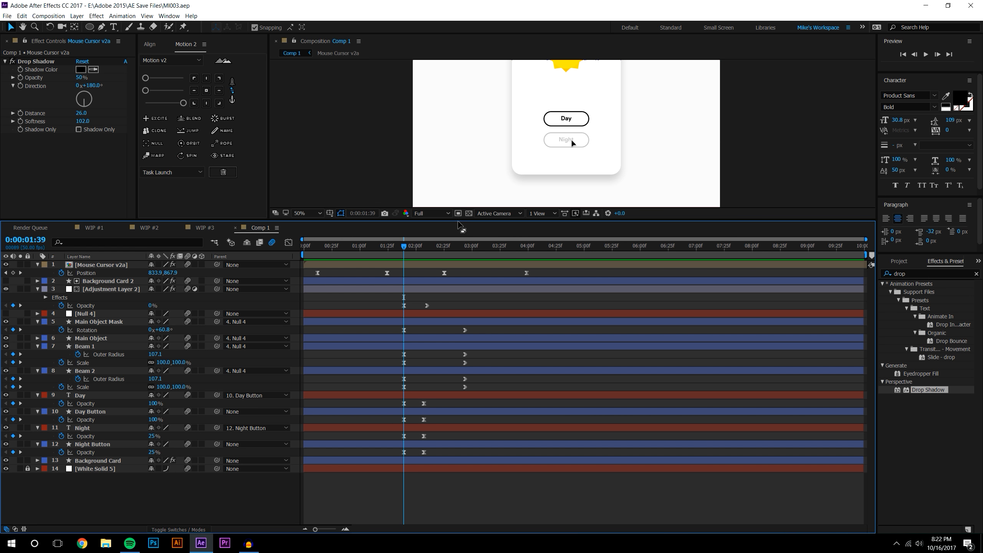
drag(460, 228, 460, 297)
scroll(570, 180, up, 2)
click(90, 27)
drag(560, 179, 588, 212)
click(10, 27)
click(323, 124)
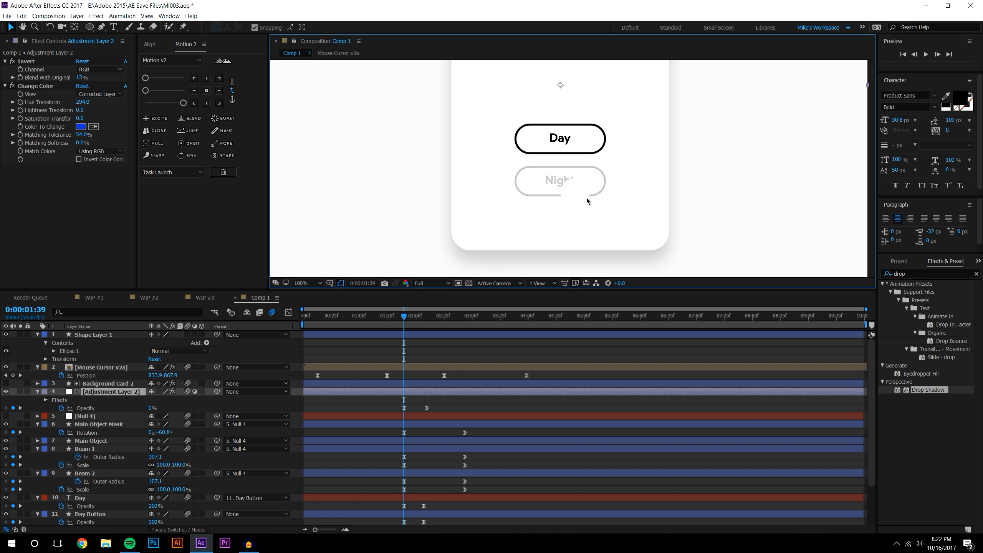
Centre the circle's anchor point with Motion v2 and move the circle up to the cursor's tip
click(82, 335)
click(209, 92)
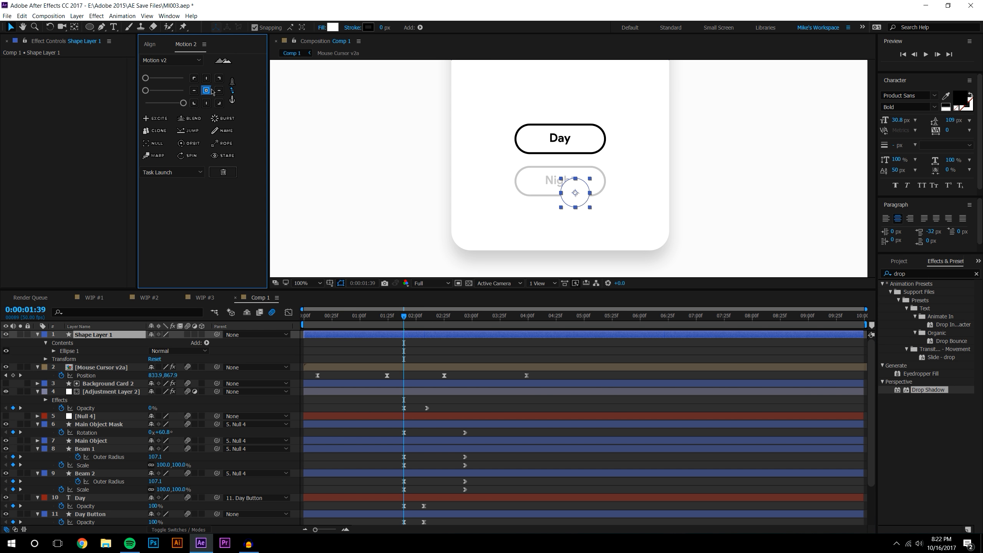
mouse_move(576, 190)
mouse_down()
mouse_move(533, 182)
mouse_move(575, 179)
mouse_up()
Lower the circle layer's opacity to 51% and align the circle's centre precisely with the cursor's tip
key(t)
drag(152, 342, 138, 343)
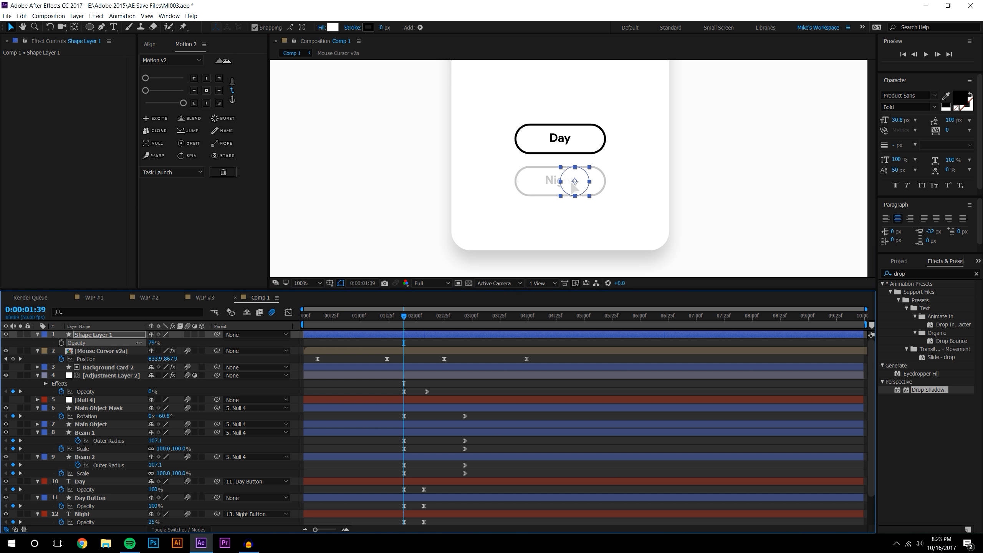
scroll(579, 181, up, 4)
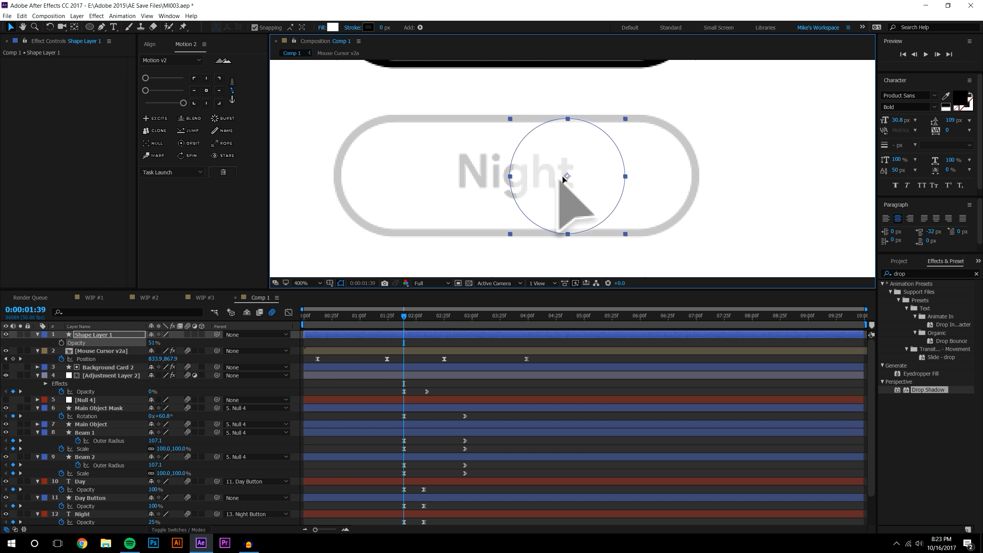
drag(560, 178, 559, 181)
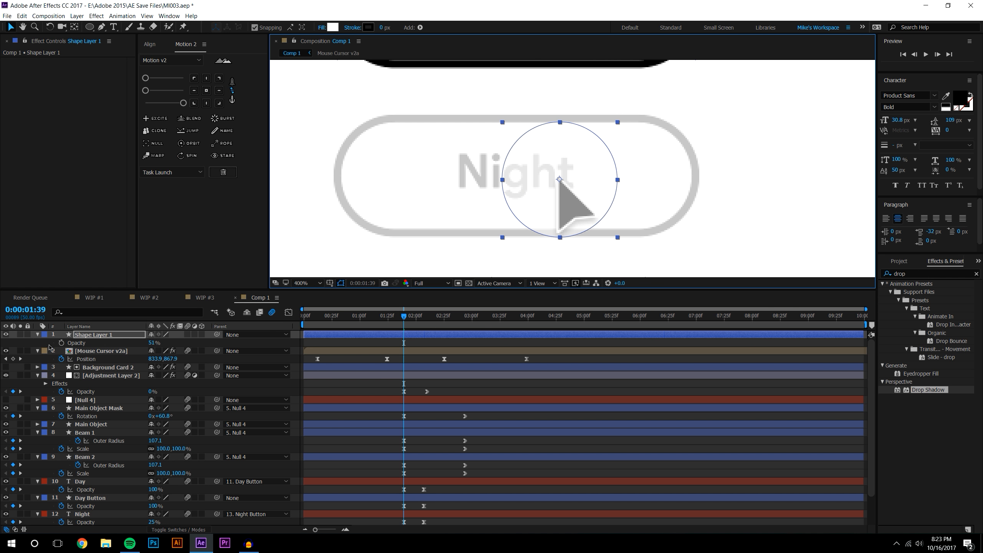
Rename the circle's shape layer to Click Effect and place it directly below the Mouse Cursor layer
right_click(99, 337)
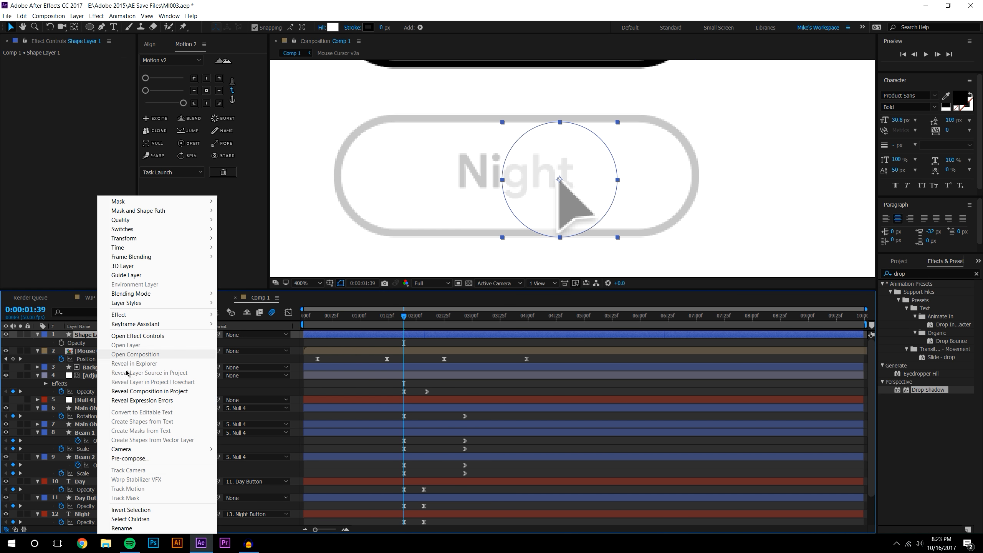
click(136, 527)
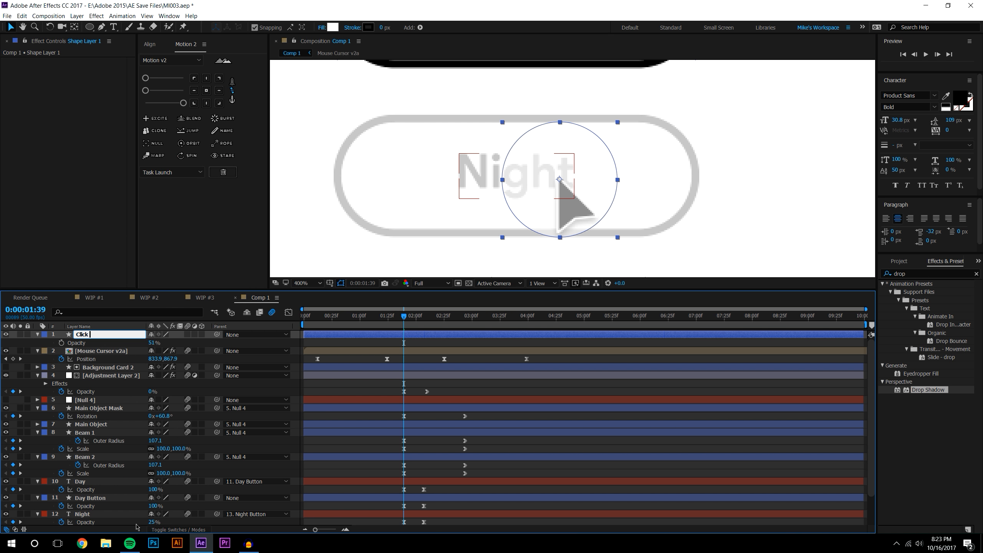
key(Return)
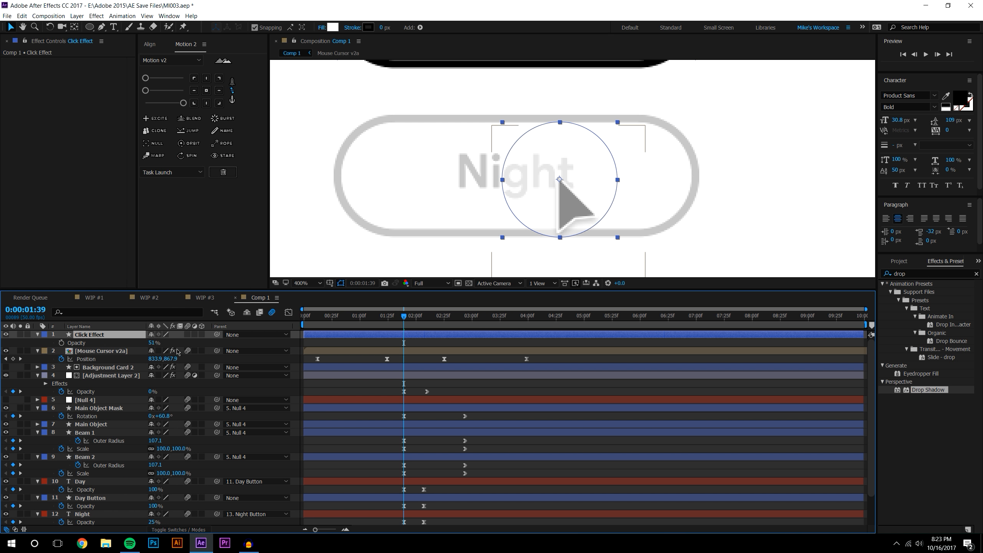
drag(85, 343, 86, 359)
scroll(391, 163, down, 2)
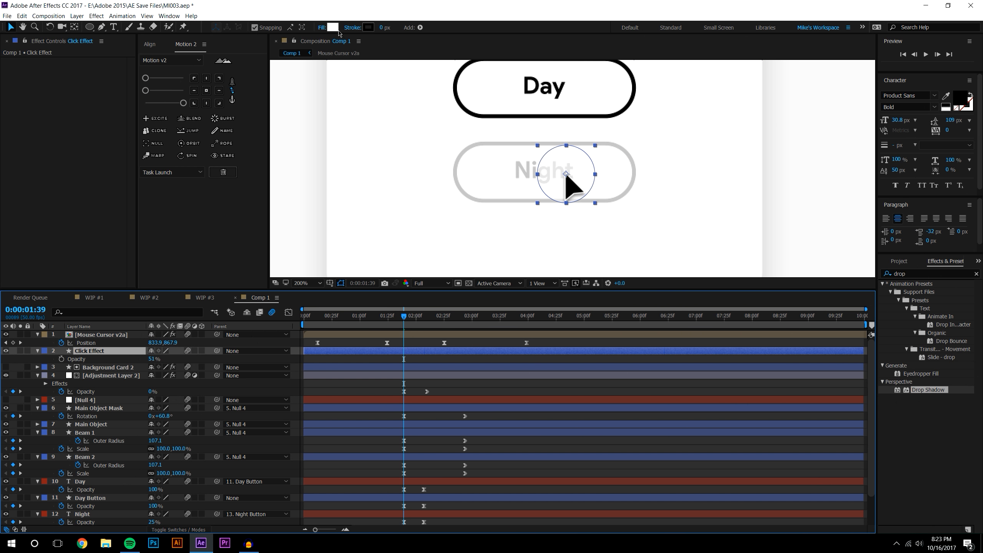
Change the Click Effect circle's fill to black and reduce its opacity to 31%
click(334, 28)
drag(206, 224, 144, 359)
click(393, 186)
click(431, 363)
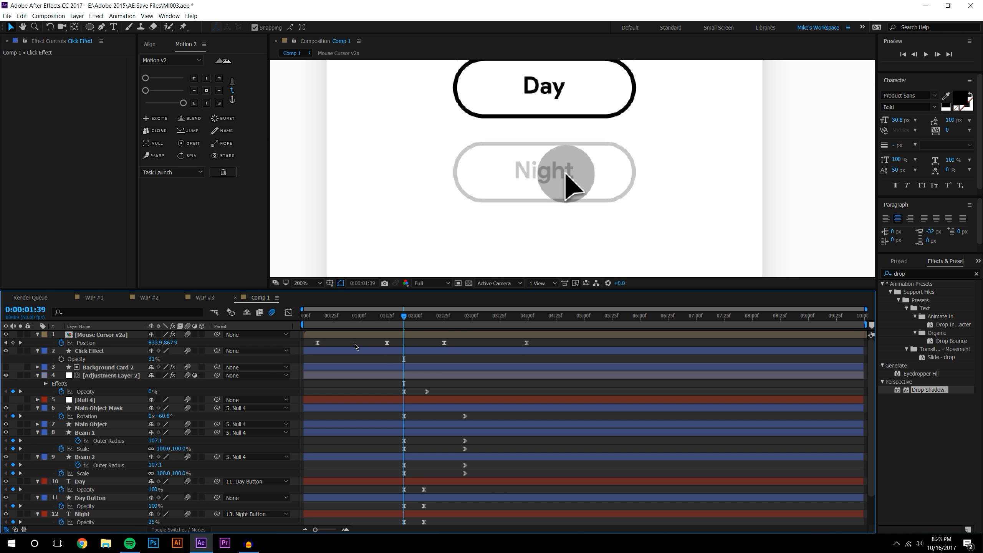
Create Scale and Opacity keyframes on the Click Effect layer at 0:00:01:39
click(108, 357)
key(s)
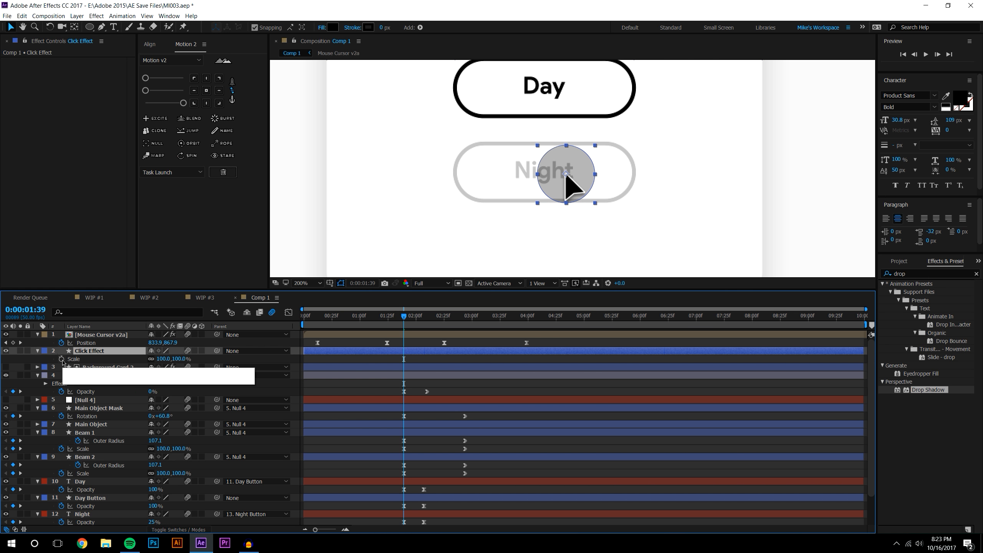
click(61, 359)
key(t)
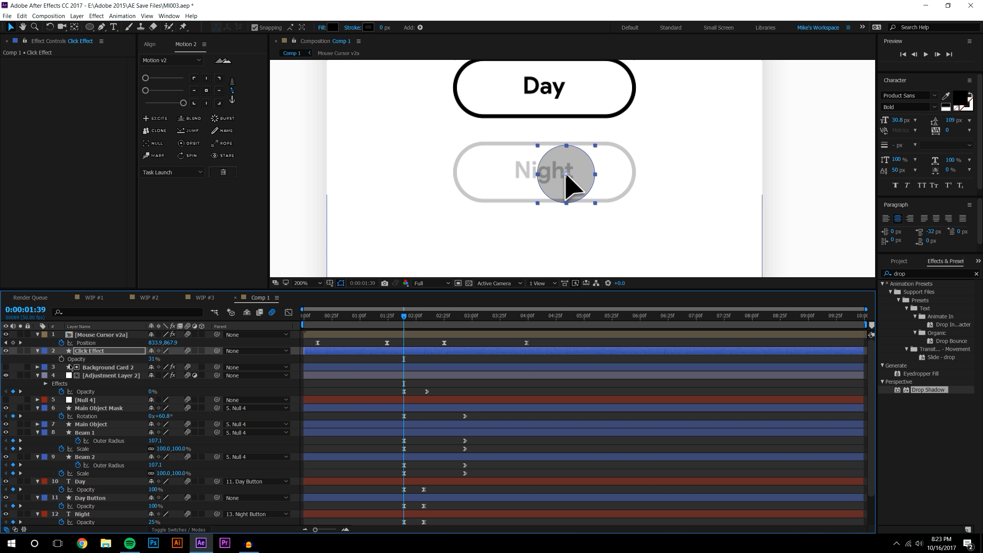
key(shift+s)
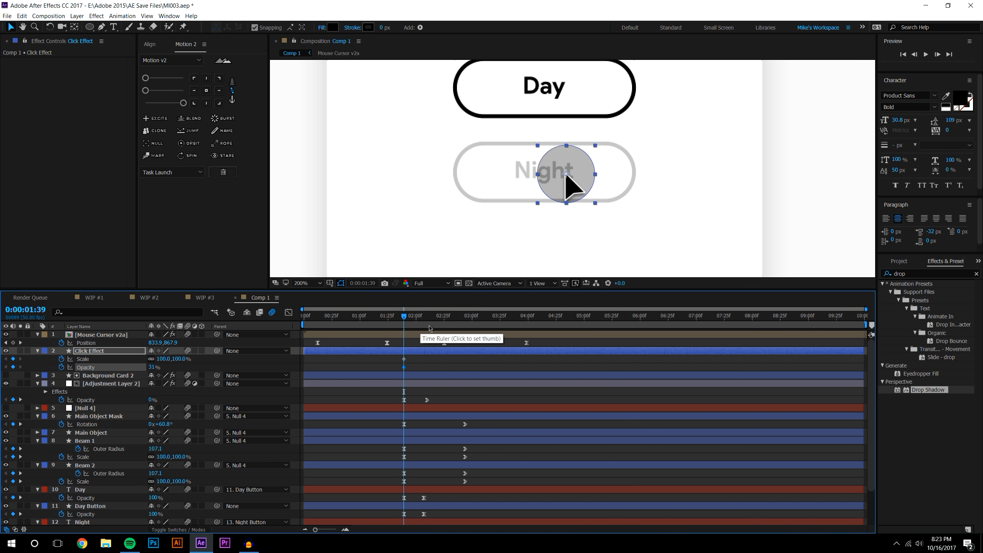
Move the Click Effect layer's Scale and Opacity keyframes to 0:00:02:10
drag(404, 316, 427, 310)
shift+click(403, 359)
drag(426, 364, 428, 364)
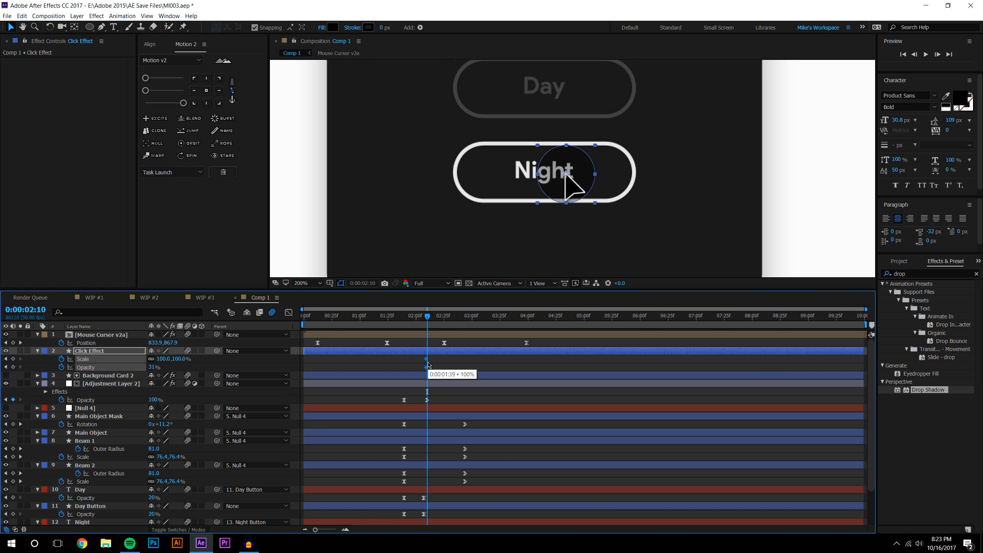
At 0:00:01:39, set the Click Effect layer's Opacity and Scale to 0%
key(j)
key(j)
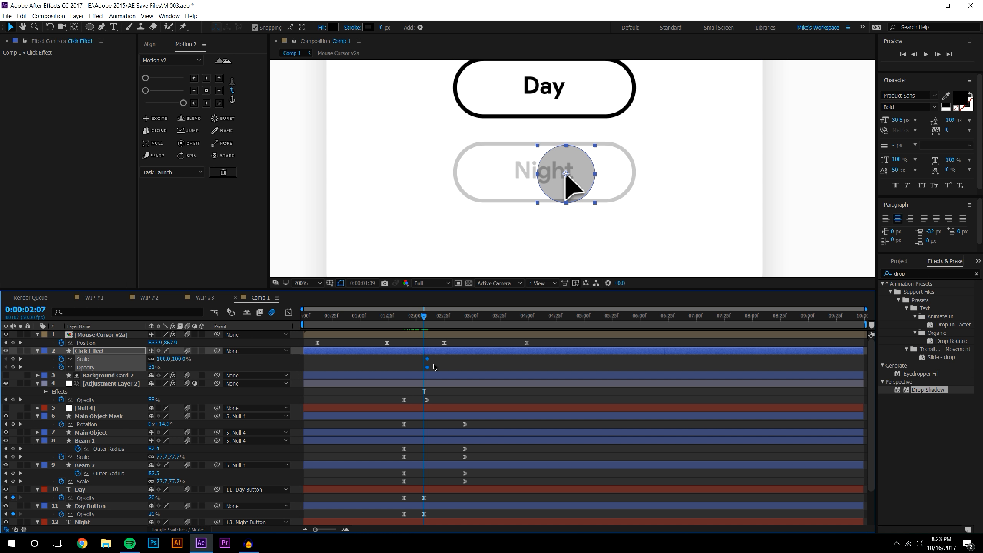
drag(154, 369, 144, 370)
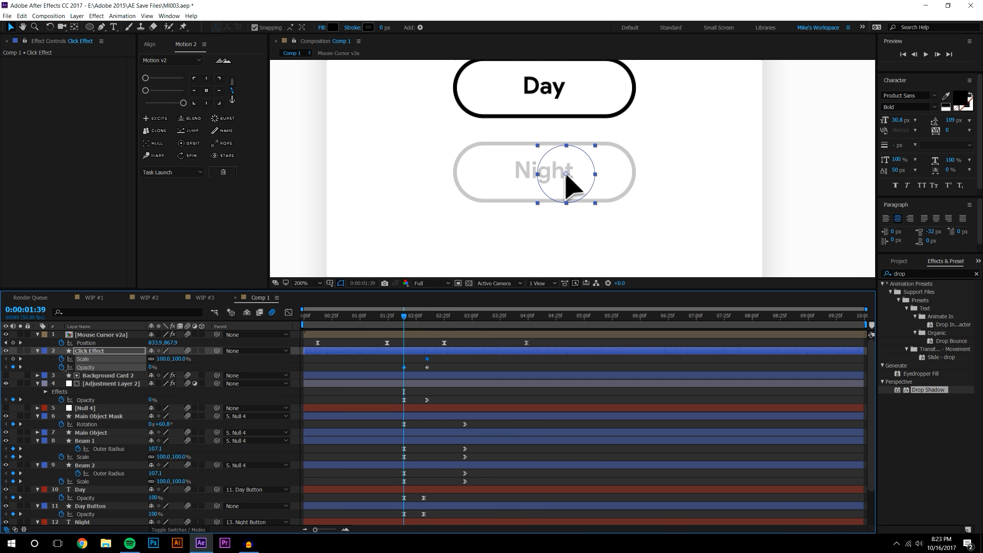
text(0)
key(Return)
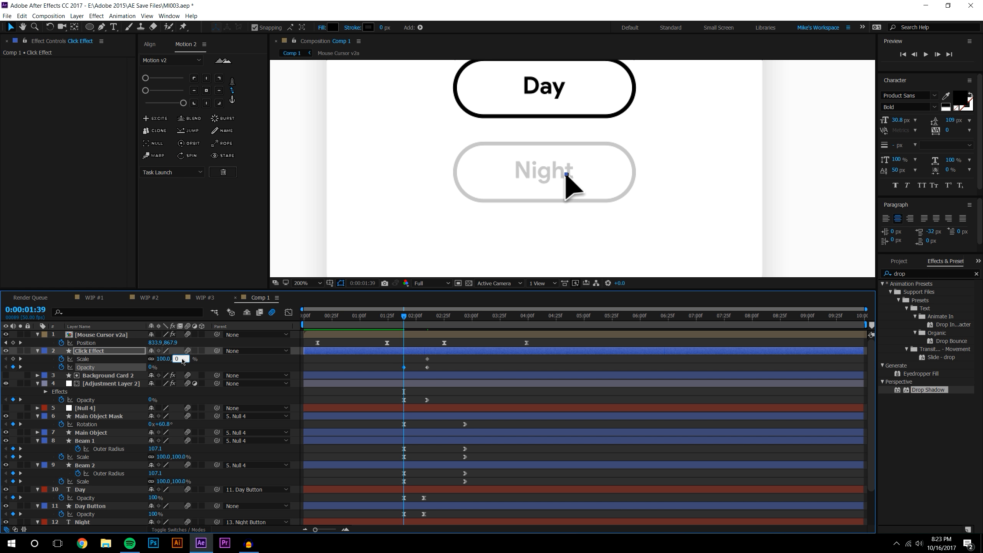
Try time-reversing the Click Effect layer's two Scale keyframes and preview the click
mouse_move(404, 318)
mouse_down()
mouse_move(441, 322)
mouse_move(414, 323)
mouse_up()
drag(399, 357, 429, 359)
right_click(429, 362)
mouse_move(456, 464)
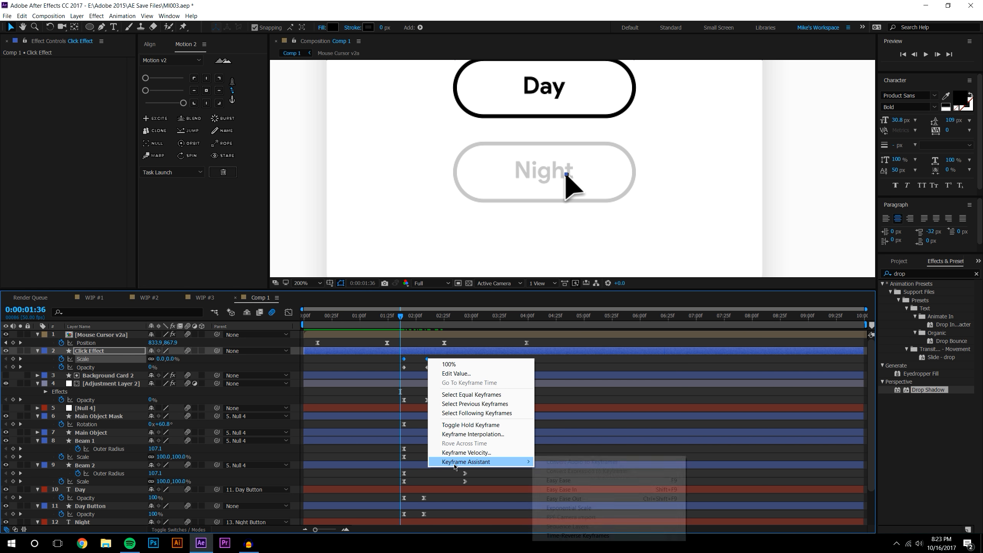
click(577, 536)
key(F2)
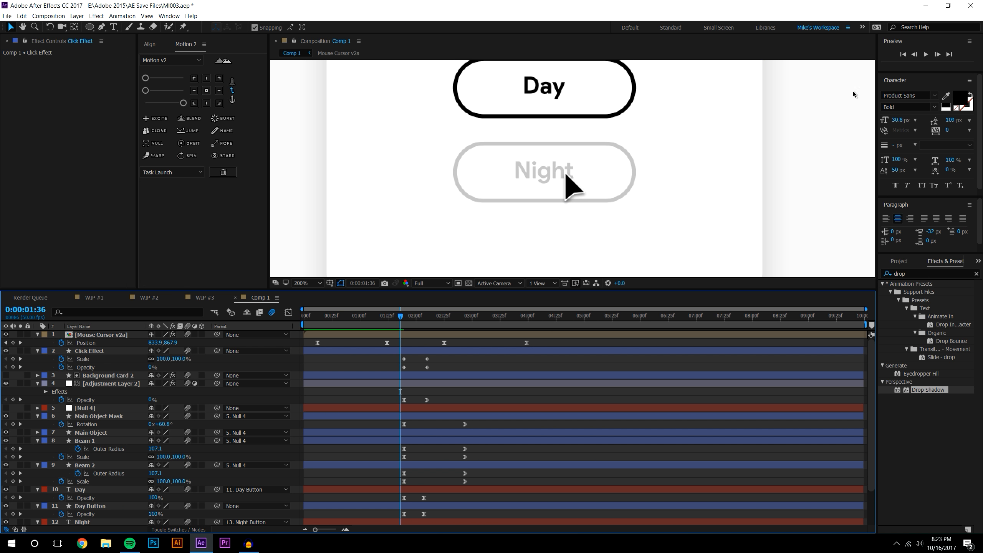
click(925, 58)
click(407, 319)
mouse_move(407, 319)
mouse_down()
mouse_move(418, 315)
mouse_move(394, 318)
mouse_move(412, 318)
mouse_up()
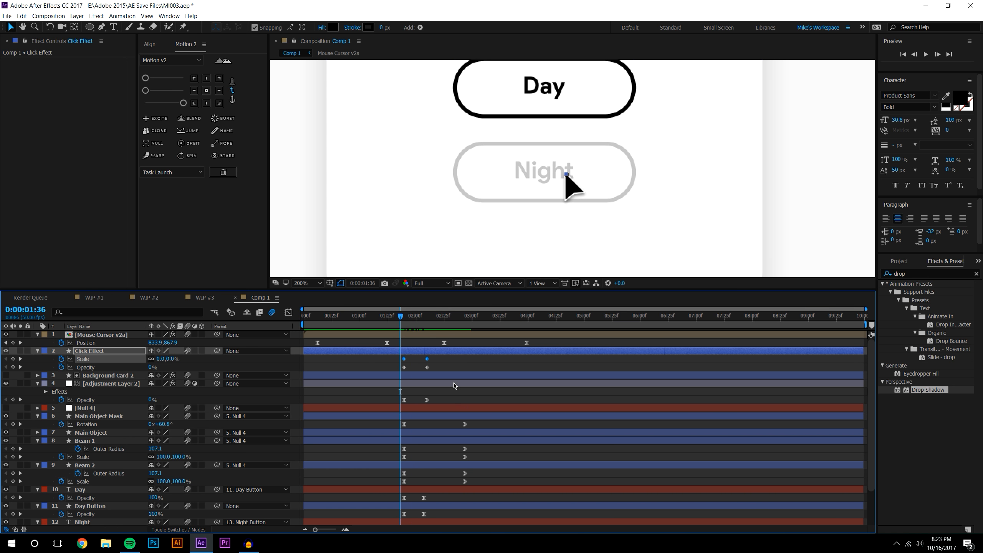
Time-reverse the Click Effect layer's two Opacity keyframes and preview the click
click(446, 370)
drag(391, 364, 431, 371)
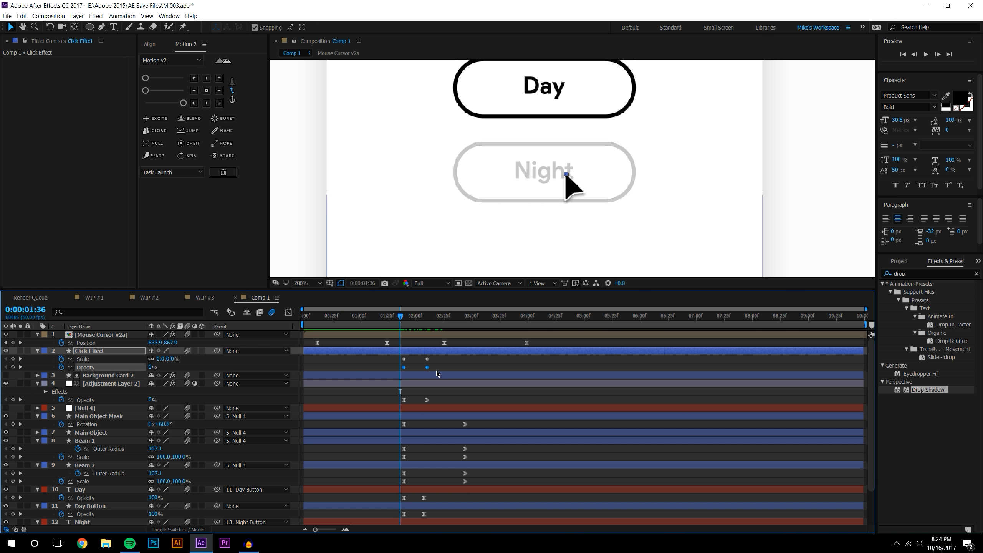
right_click(428, 368)
mouse_move(476, 471)
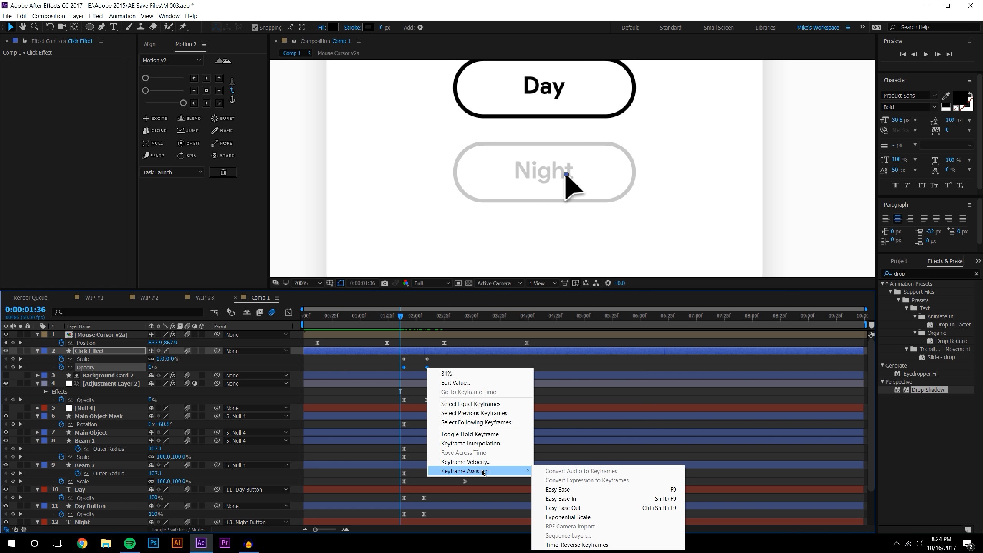
click(581, 545)
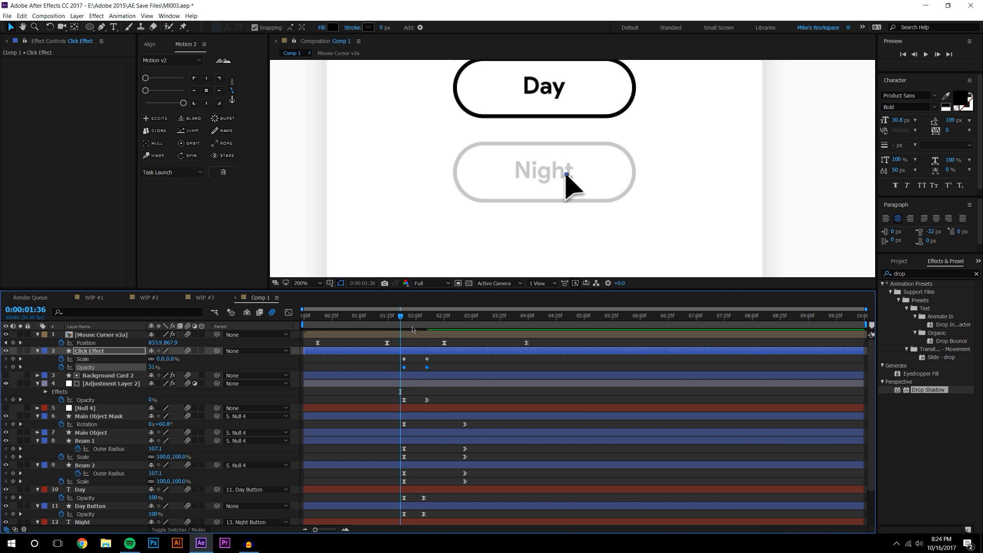
click(925, 54)
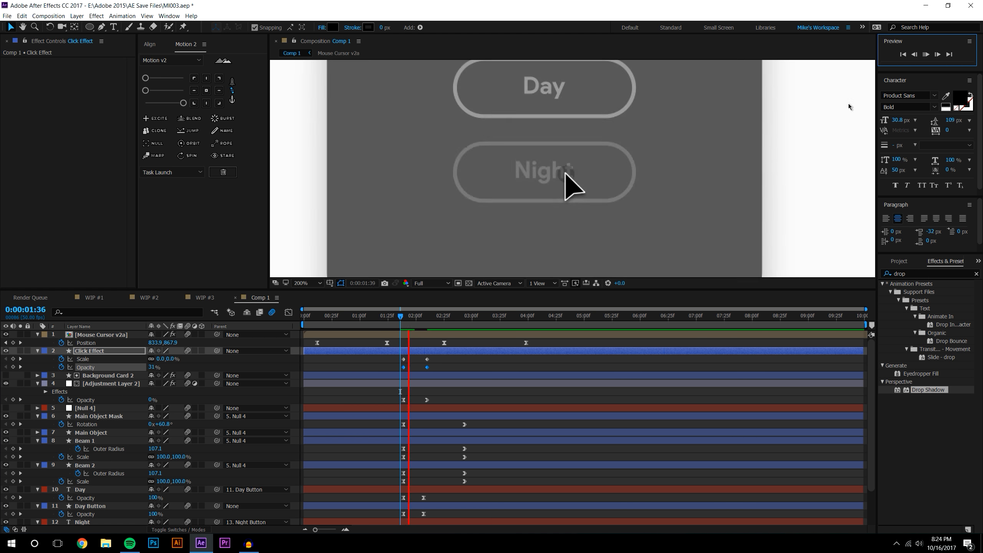
Move the Click Effect layer's closing Scale and Opacity keyframes slightly earlier, ease all four keyframes and preview
drag(435, 356, 432, 380)
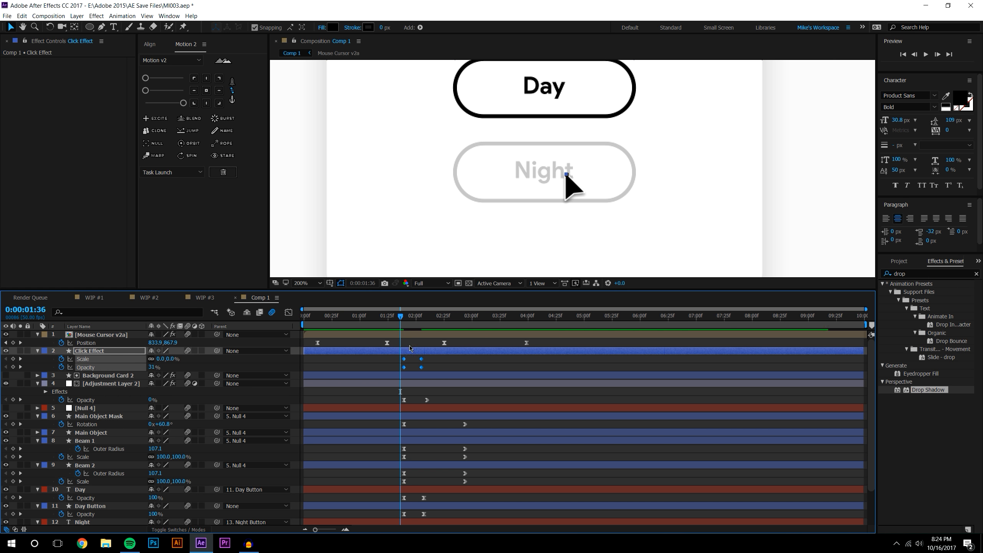
click(466, 375)
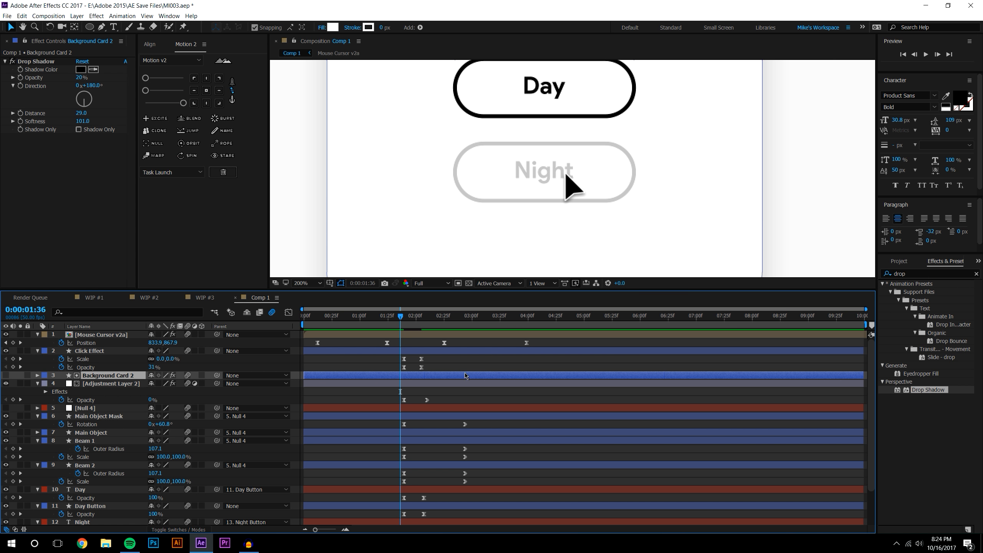
click(620, 368)
click(926, 54)
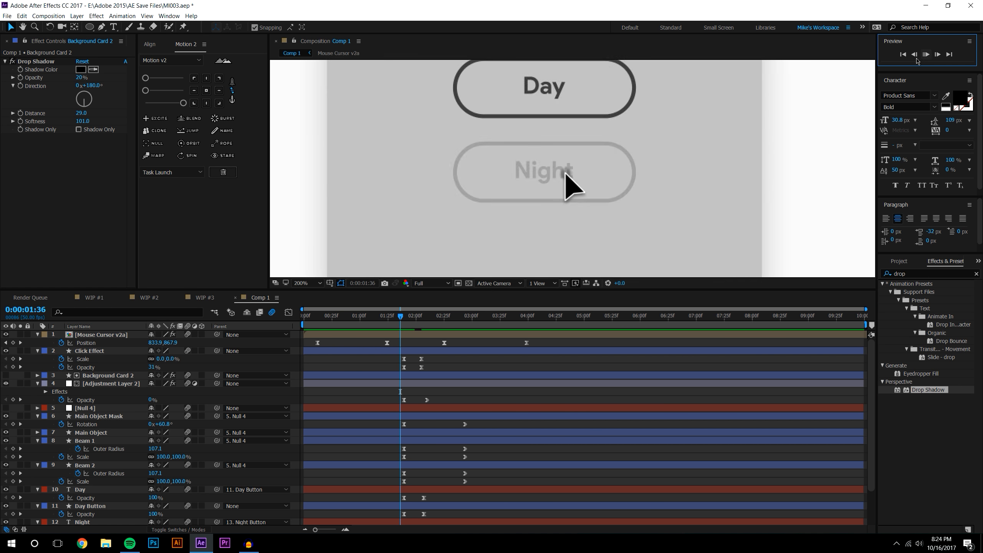
Lengthen the click effect by moving its closing Scale and Opacity keyframes to about 0:00:02:23, previewing between adjustments
mouse_move(415, 356)
mouse_down()
mouse_move(428, 371)
mouse_move(432, 363)
mouse_up()
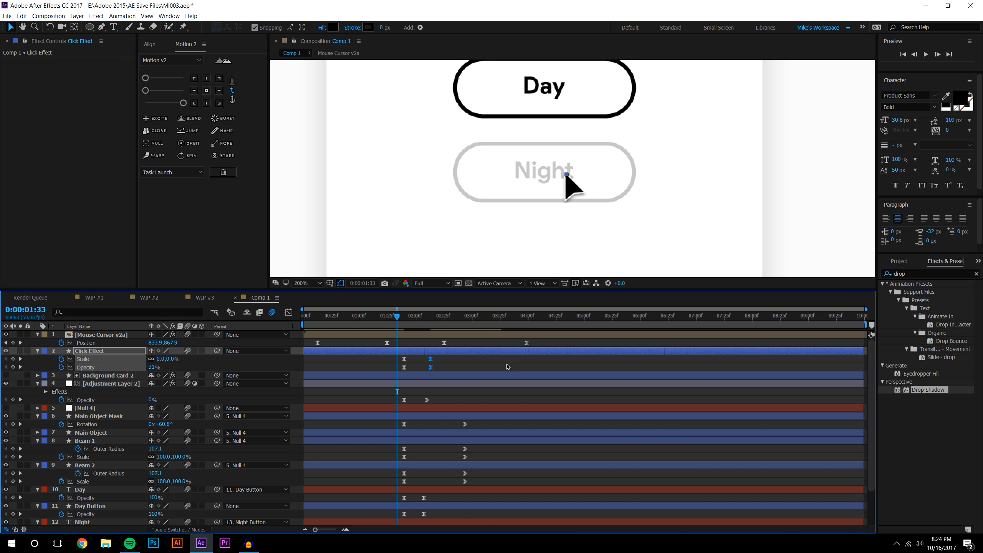
click(926, 55)
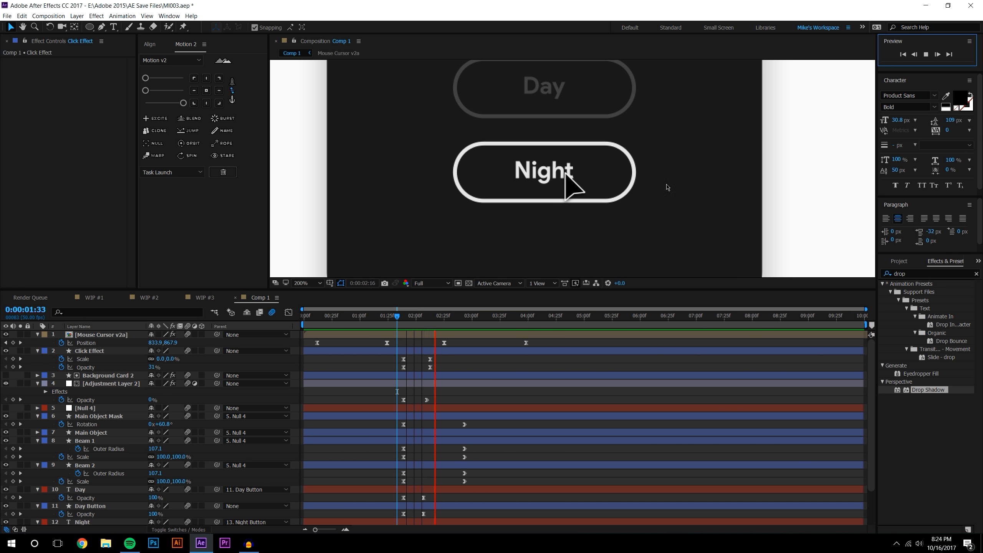
click(420, 366)
mouse_move(440, 372)
mouse_down()
mouse_move(429, 357)
mouse_move(441, 360)
mouse_up()
click(426, 367)
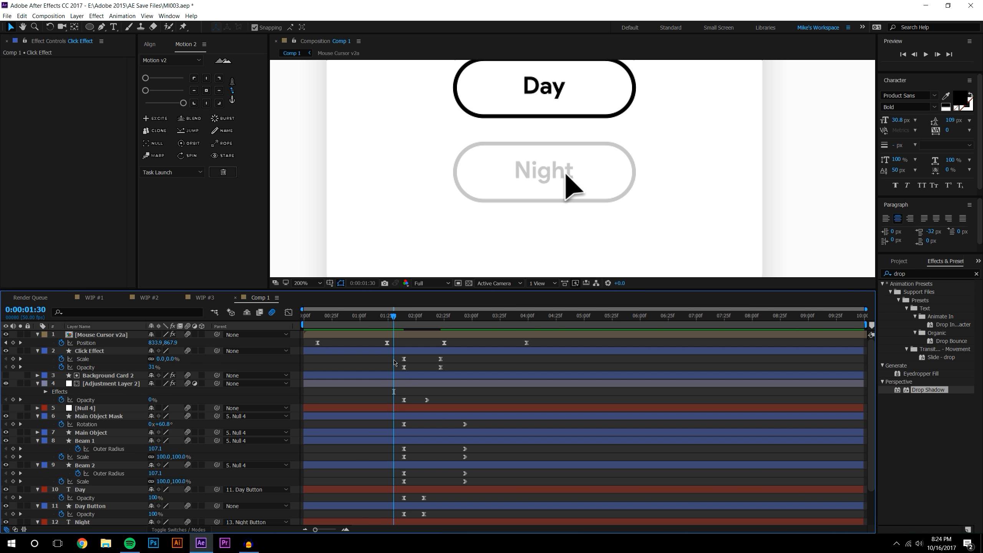
Shift all the Click Effect keyframes earlier to run from 0:00:01:30 to 0:00:02:13, and preview with the card in view
drag(394, 356, 433, 366)
click(426, 325)
mouse_move(394, 318)
mouse_down()
mouse_move(422, 323)
mouse_move(385, 321)
mouse_up()
scroll(508, 184, down, 2)
scroll(542, 170, up, 1)
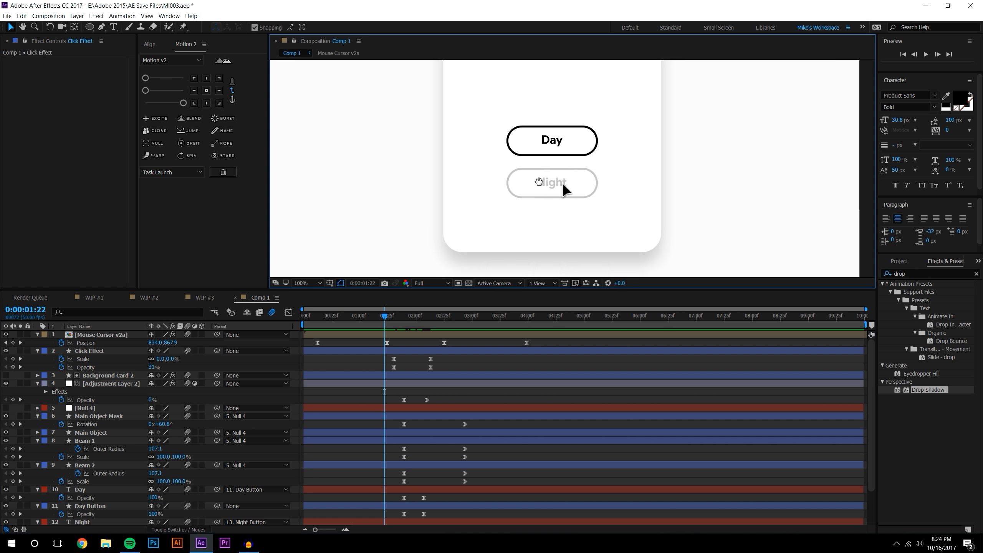
drag(540, 177, 515, 229)
click(925, 54)
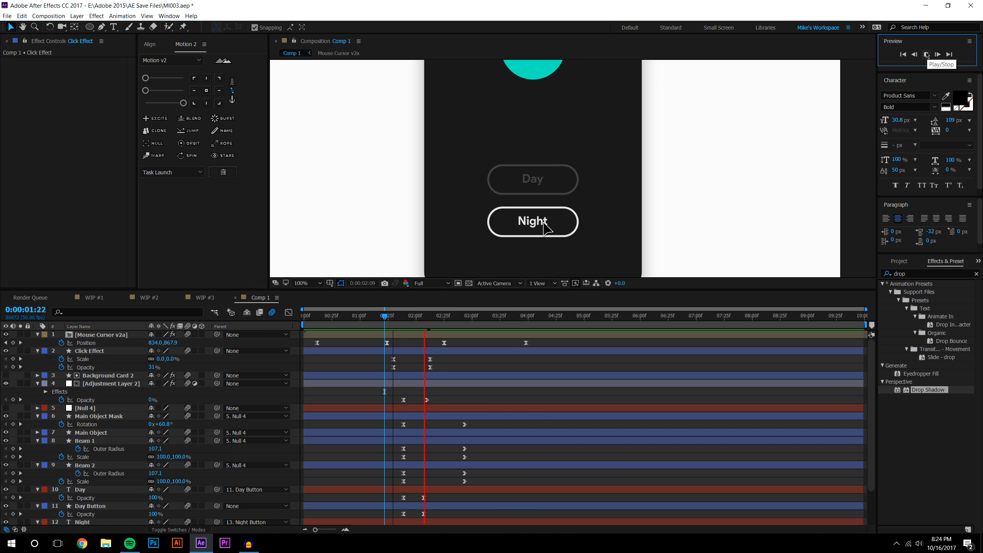
Delay the adjustment, sun-to-moon and button keyframes to about 0:00:02:00, stretch their duration and preview the transition
drag(387, 318, 401, 319)
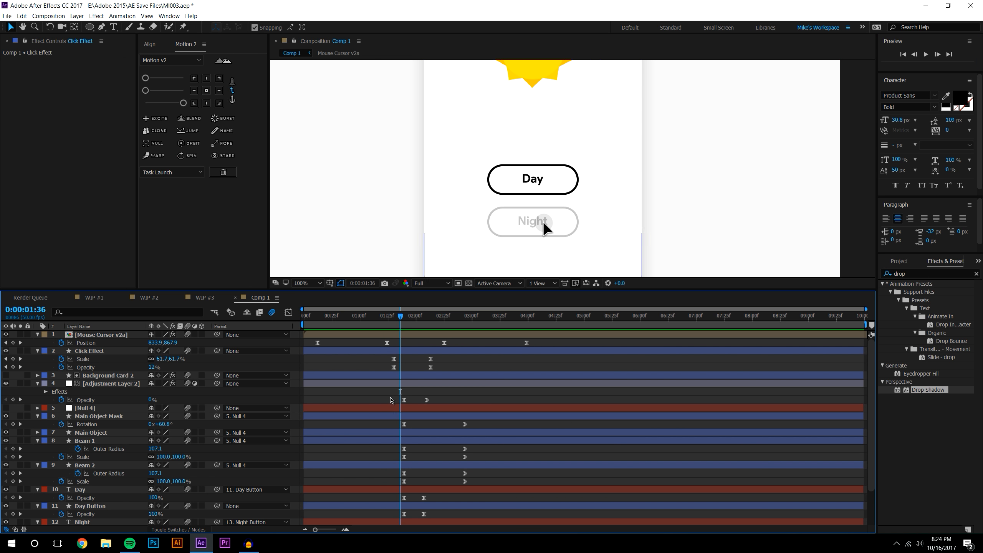
drag(392, 396, 505, 525)
scroll(404, 362, up, 3)
drag(403, 402, 415, 402)
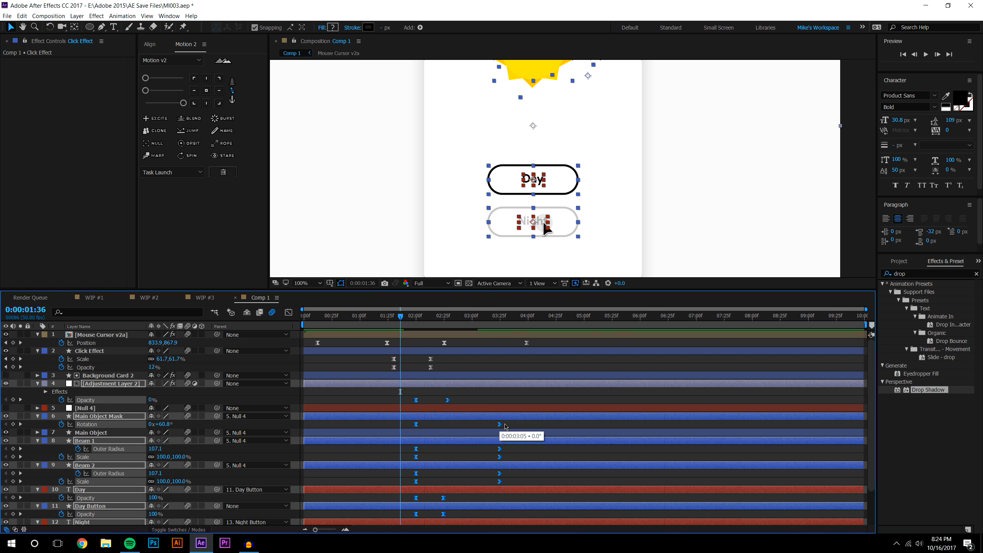
click(468, 423)
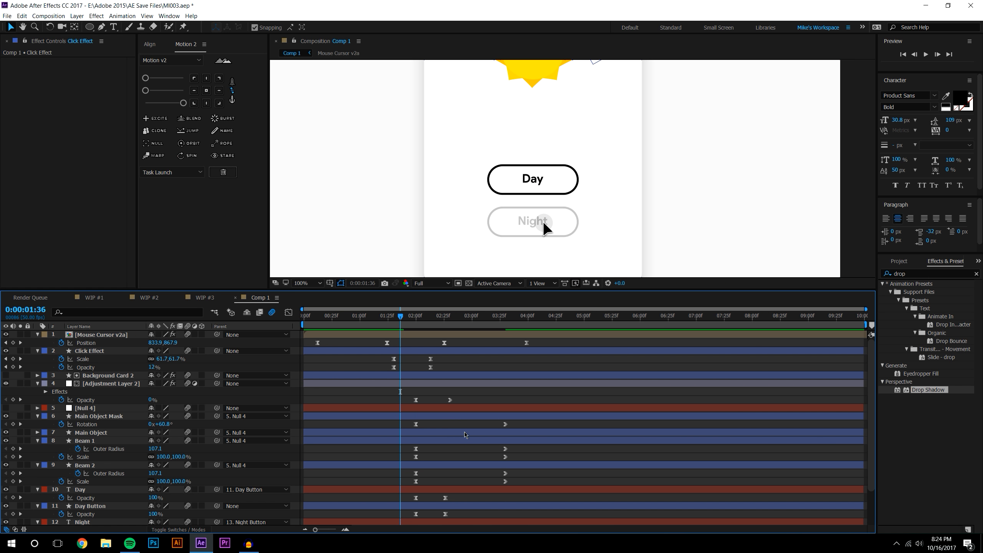
scroll(491, 428, down, 3)
scroll(490, 428, up, 3)
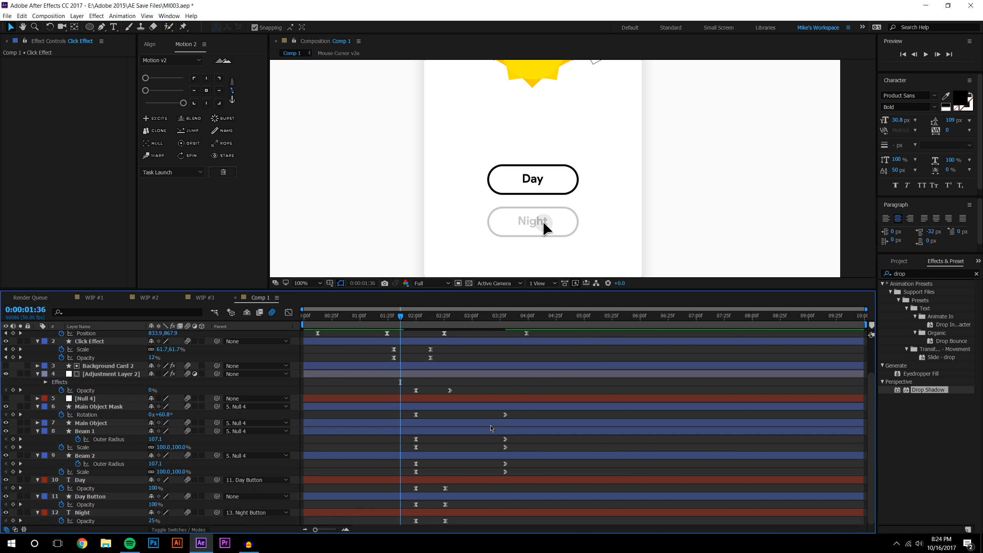
click(927, 54)
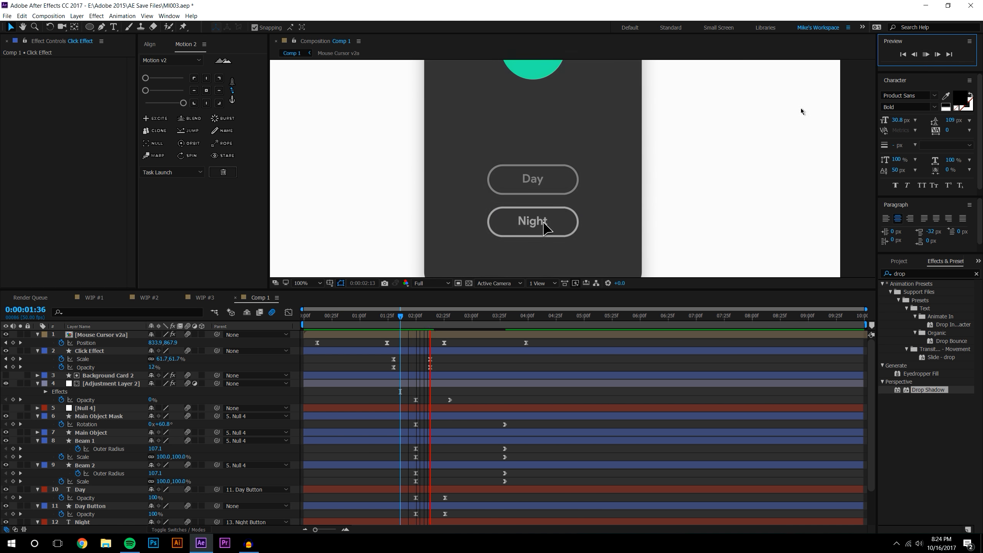
Move all the day-to-night transition keyframes to start at 0:00:02:13 and preview from the beginning
mouse_move(400, 316)
mouse_down()
mouse_move(430, 317)
mouse_move(416, 317)
mouse_up()
key(k)
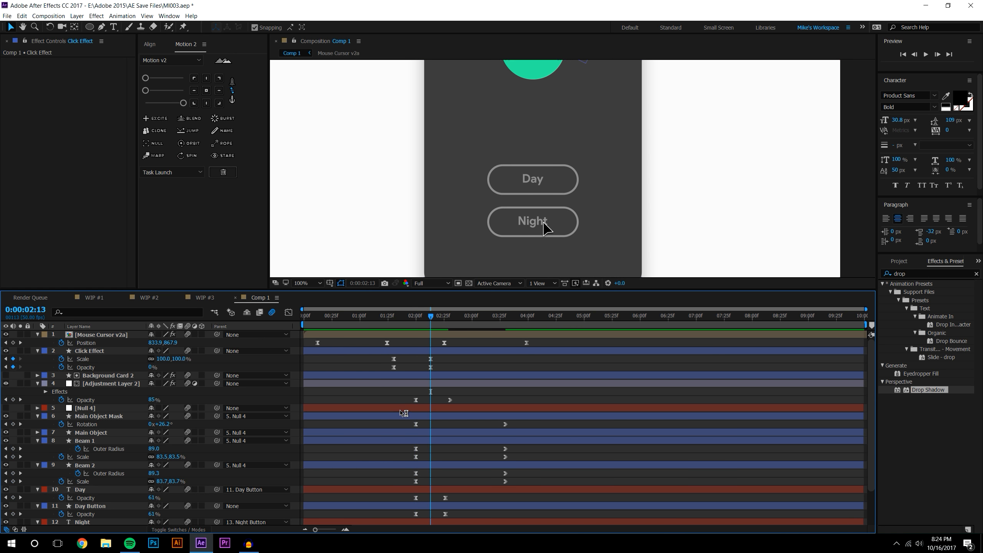
scroll(542, 503, down, 3)
mouse_move(572, 525)
mouse_down()
mouse_move(398, 358)
mouse_move(430, 360)
mouse_up()
click(440, 355)
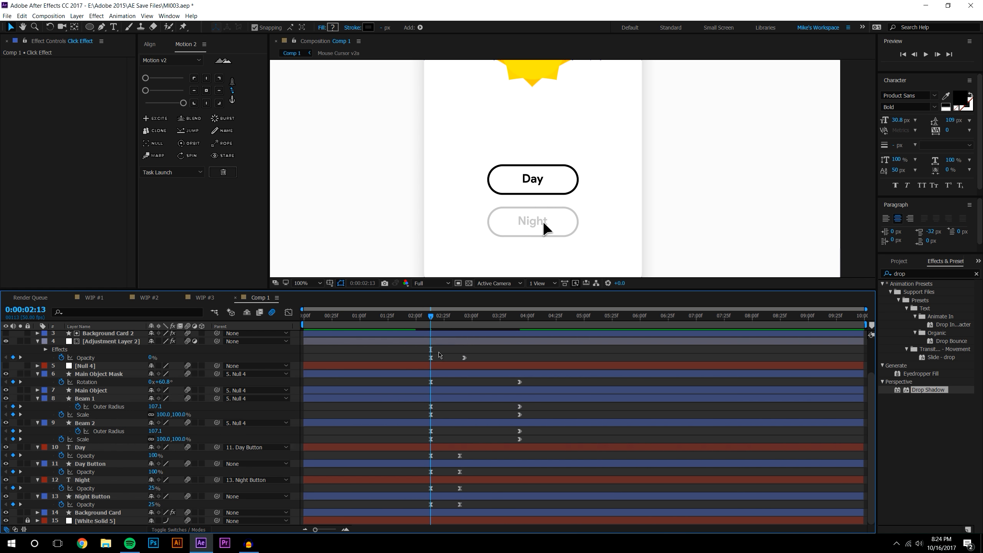
scroll(440, 355, up, 3)
key(Home)
click(926, 54)
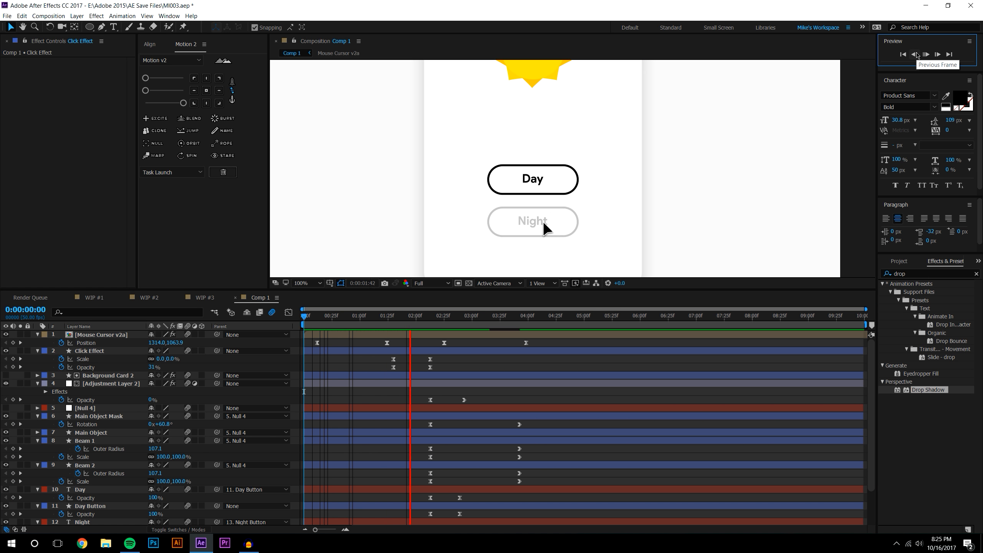
Ease the Adjustment Layer 2, Main Object Mask and Beam keyframes, and align Adjustment Layer 2's second Opacity keyframe with the final Rotation keyframe
click(409, 317)
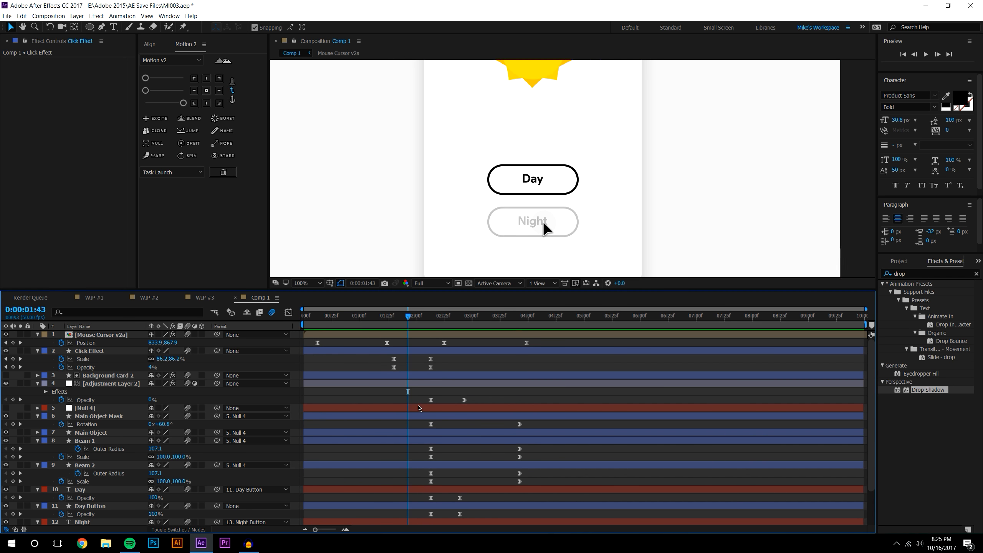
scroll(448, 396, down, 3)
drag(448, 355, 470, 520)
click(472, 441)
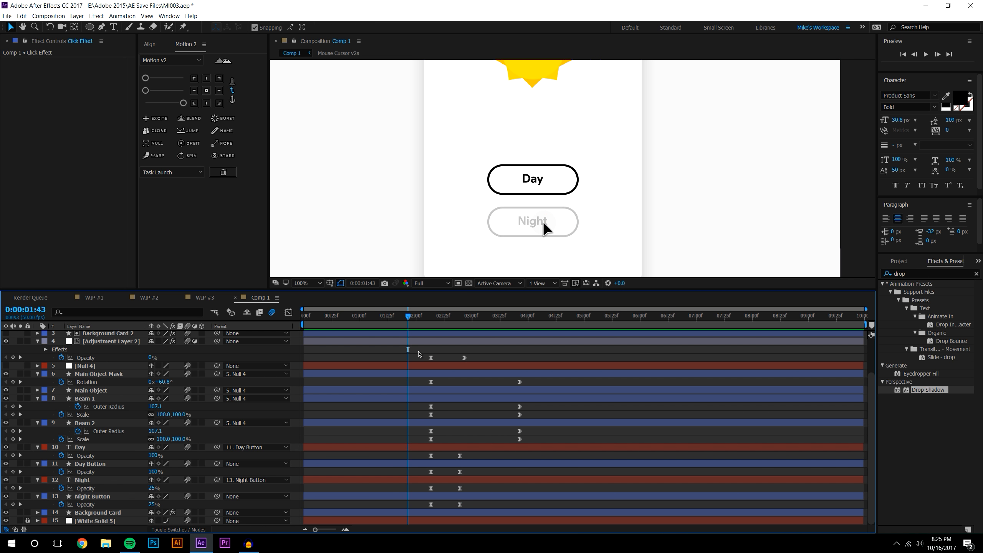
drag(418, 352, 534, 443)
click(183, 103)
click(464, 358)
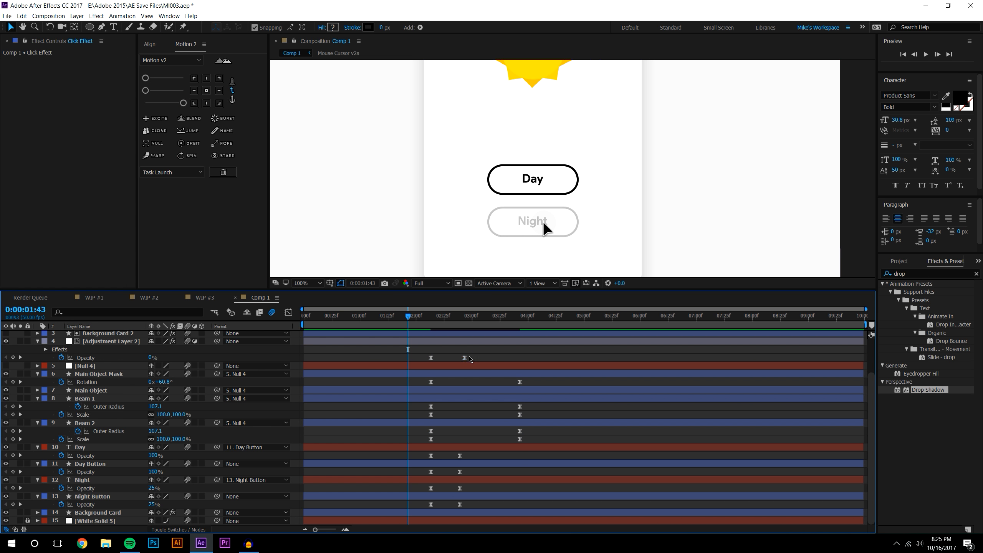
click(500, 360)
drag(464, 359, 520, 370)
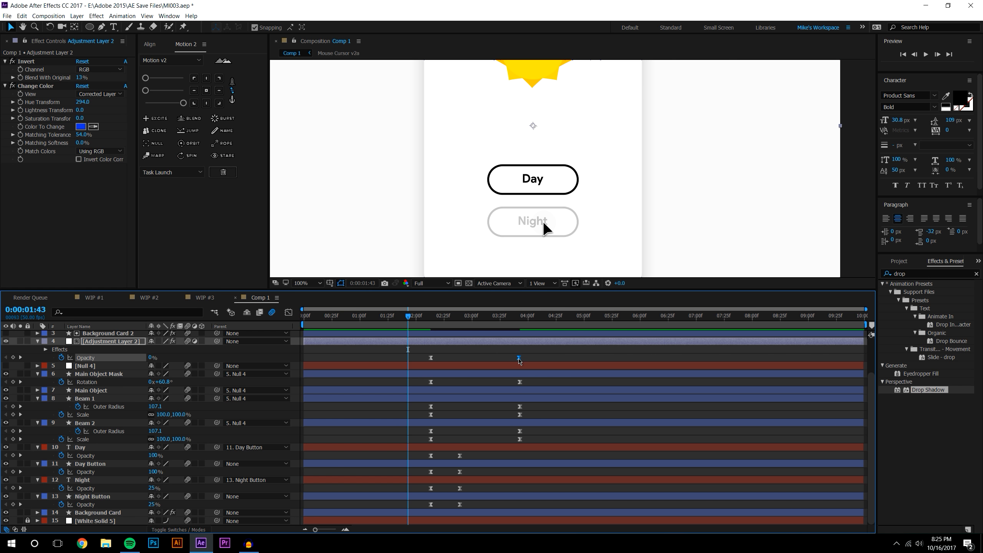
Move the Adjustment Layer 2, Main Object Mask and Beam keyframes earlier to start at about 0:00:02:00, and preview the whole card
drag(417, 351, 535, 450)
scroll(518, 355, up, 3)
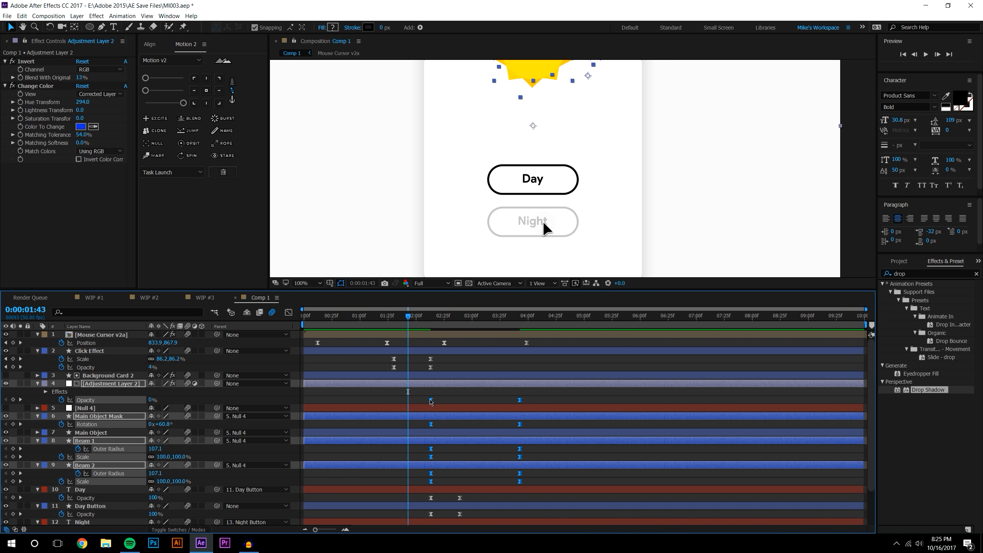
mouse_move(415, 322)
mouse_down()
mouse_move(406, 322)
mouse_move(420, 322)
mouse_up()
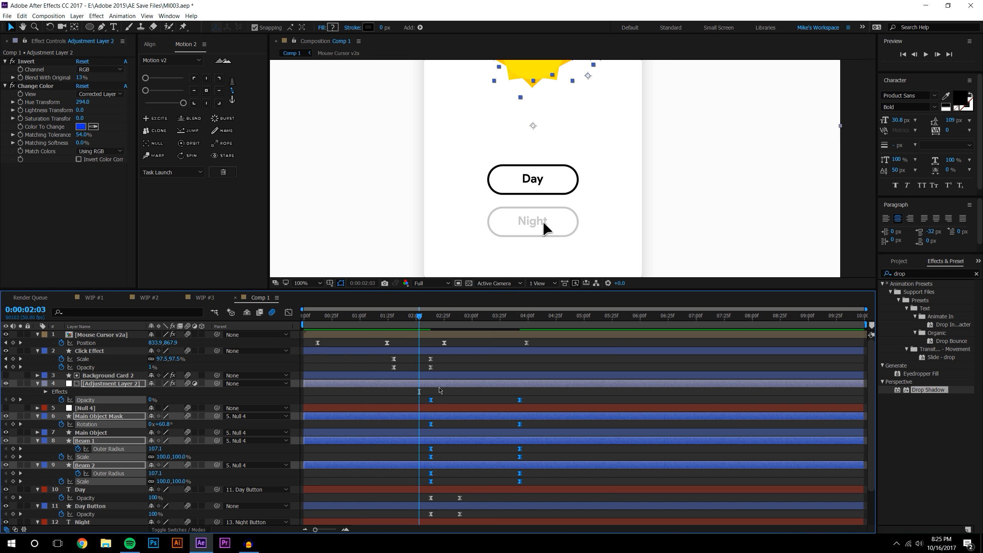
drag(431, 401, 415, 402)
drag(385, 315, 463, 314)
key(comma)
key(comma)
key(comma)
mouse_move(394, 317)
mouse_down()
mouse_move(374, 316)
mouse_move(459, 311)
mouse_move(402, 315)
mouse_up()
click(925, 55)
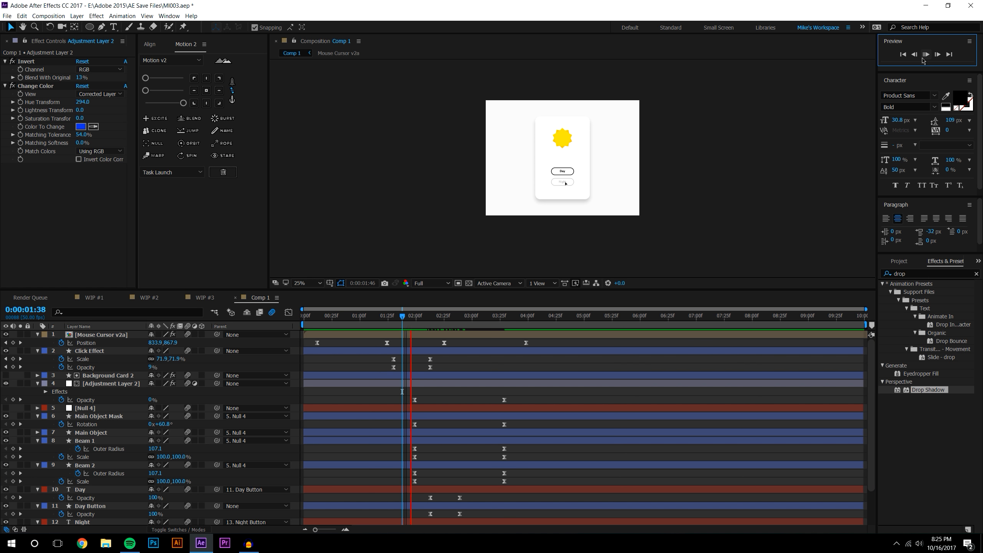
mouse_move(409, 321)
mouse_down()
mouse_move(435, 316)
mouse_move(372, 315)
mouse_move(435, 316)
mouse_move(403, 315)
mouse_up()
Compress all the transition keyframes proportionally so they end at about 0:00:02:48, and preview the result
drag(406, 392, 523, 539)
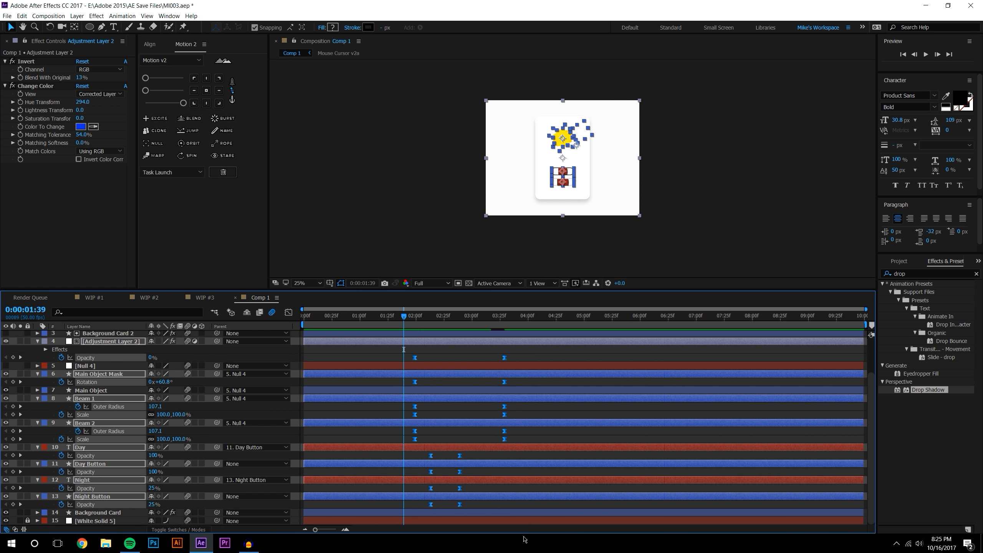
alt+drag(497, 358, 469, 359)
click(494, 356)
scroll(493, 356, up, 2)
key(period)
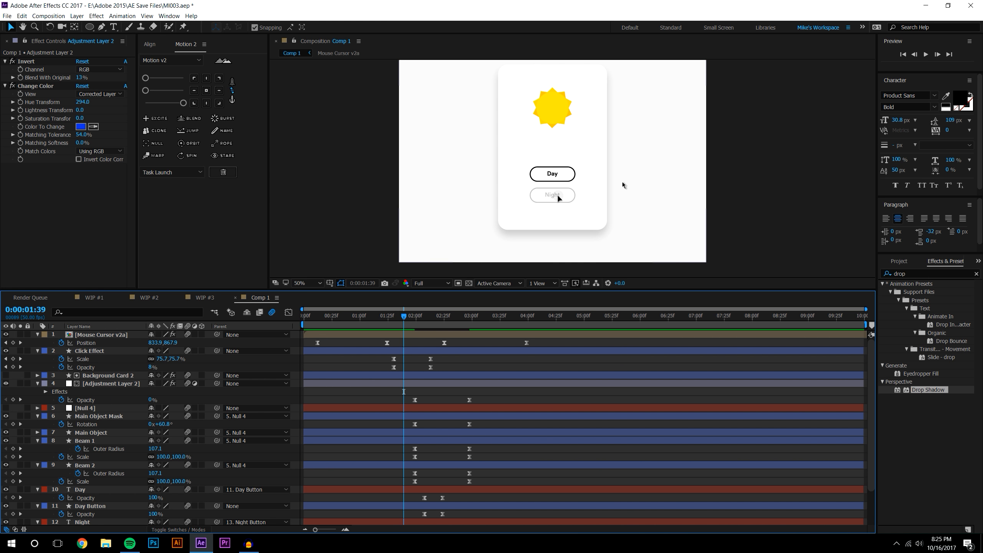
click(925, 54)
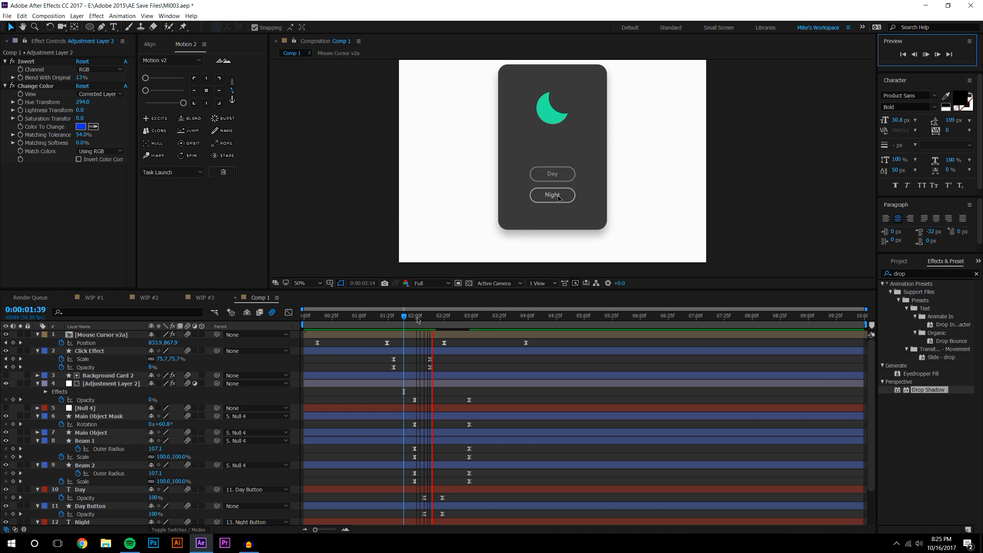
click(386, 319)
Shift all the transition keyframes earlier to start at about 0:00:01:40 and preview the click and transition
drag(391, 391, 499, 543)
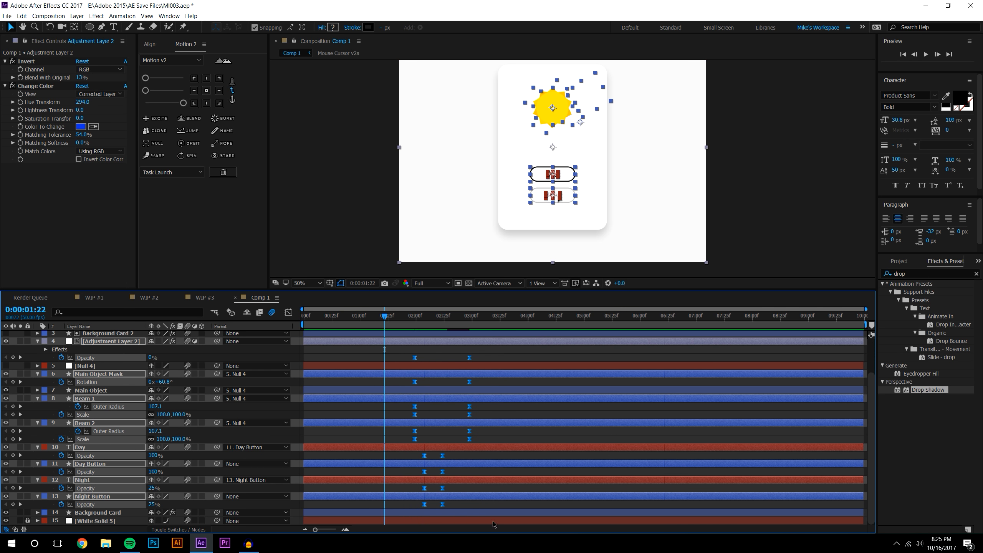
scroll(421, 397, up, 3)
drag(415, 403, 406, 407)
click(526, 382)
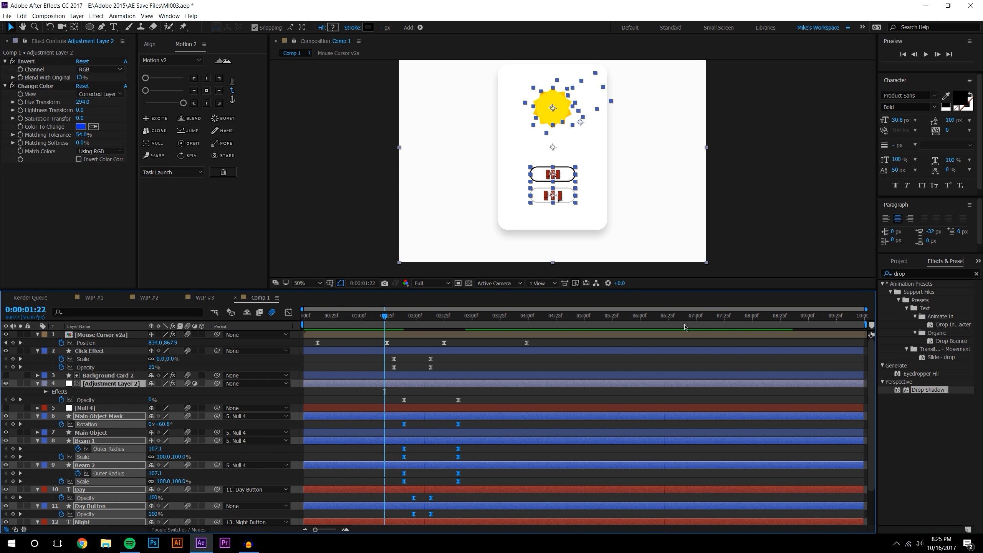
key(space)
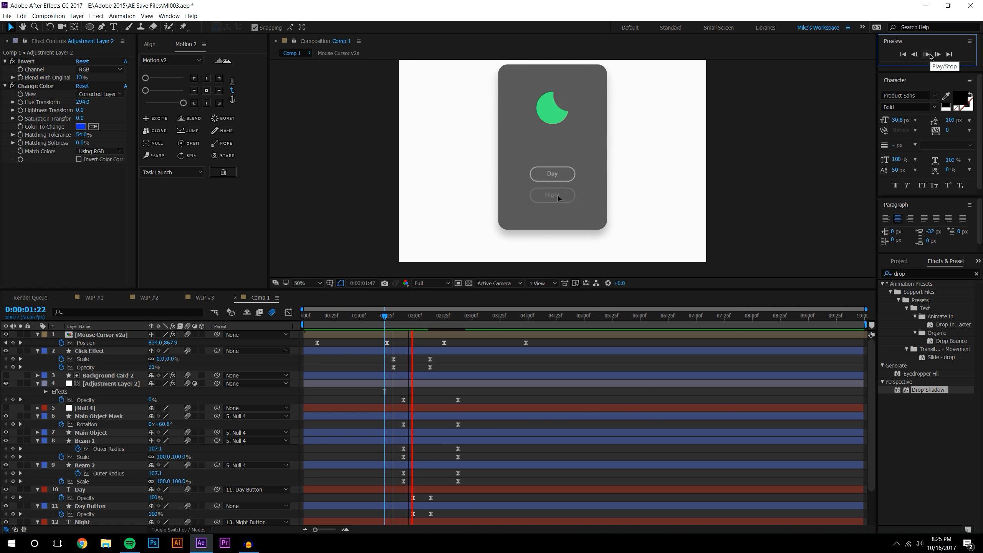
Move the Mouse Cursor v2a layer's last Position keyframe to about 0:00:04:15 and preview from the beginning
drag(383, 316, 544, 343)
key(Home)
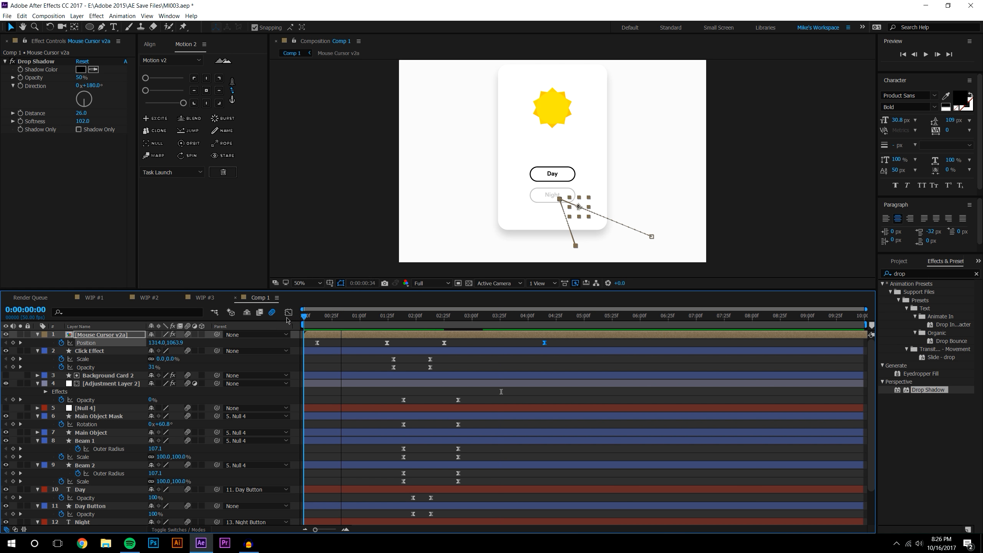
click(502, 365)
click(926, 54)
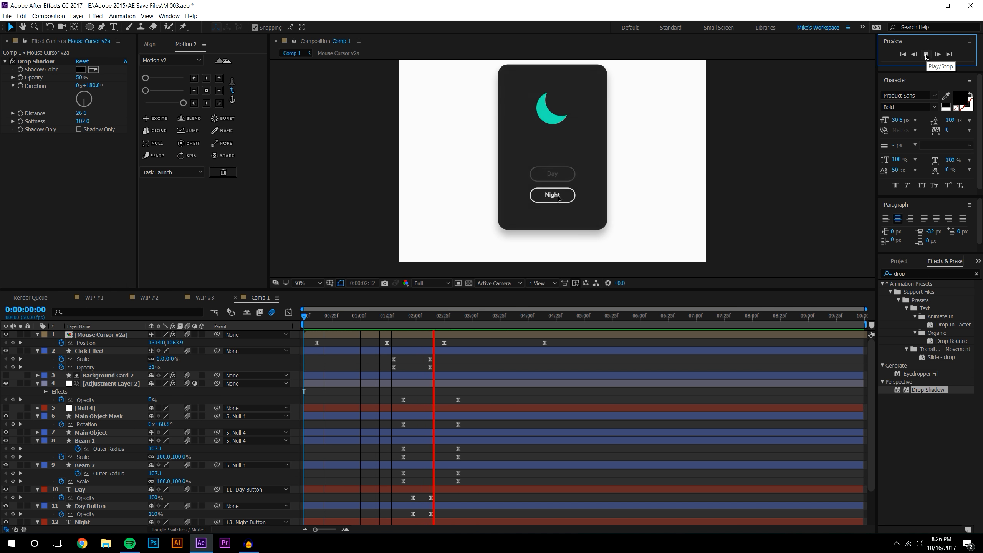
Shift the last two Mouse Cursor v2a Position keyframes earlier to start at about 0:00:02:04, and preview from the beginning
drag(433, 342, 522, 343)
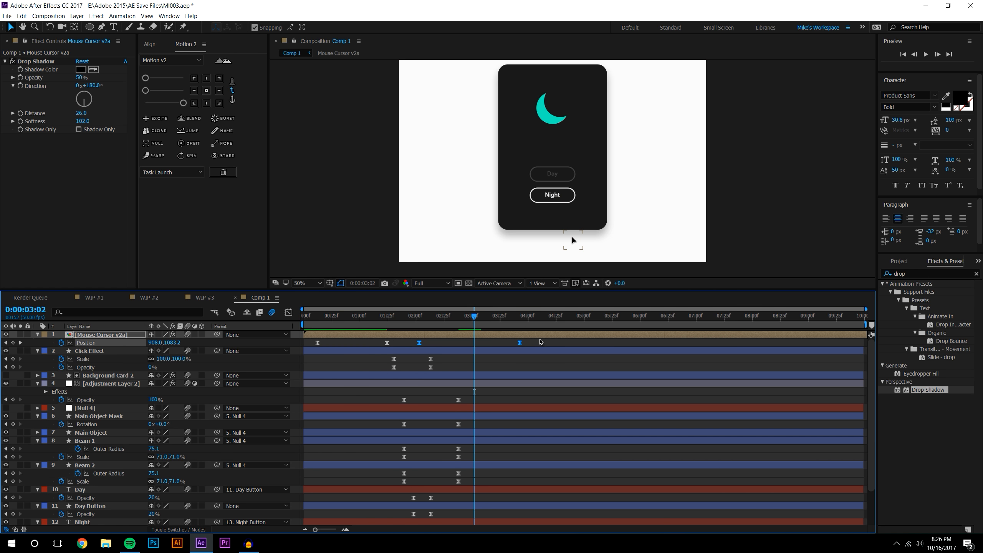
click(540, 340)
drag(342, 317, 303, 316)
click(927, 54)
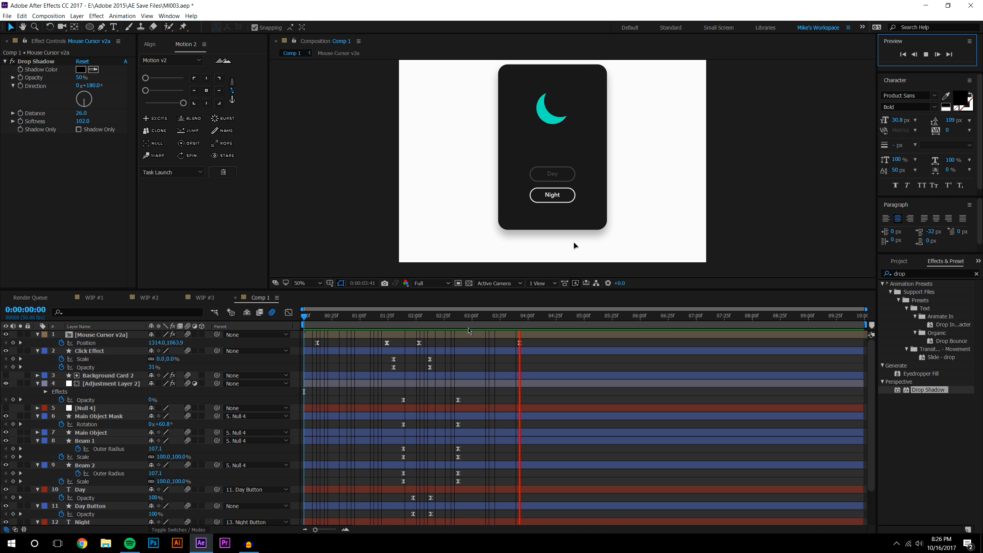
Examine the speed graphs of the Adjustment Layer 2 Opacity and the Mouse Cursor v2a Position
mouse_move(430, 317)
mouse_down()
mouse_move(305, 317)
mouse_move(433, 316)
mouse_up()
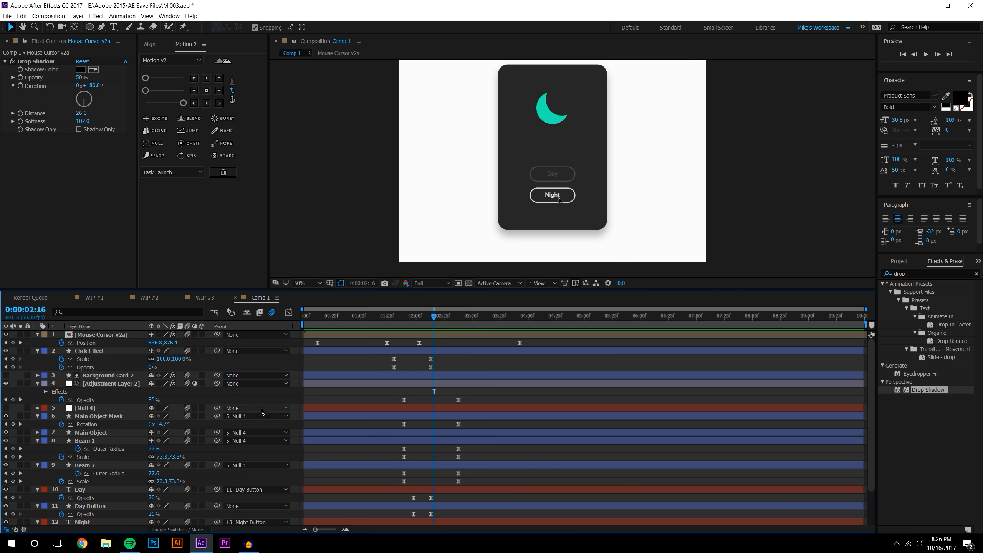
click(88, 402)
click(288, 312)
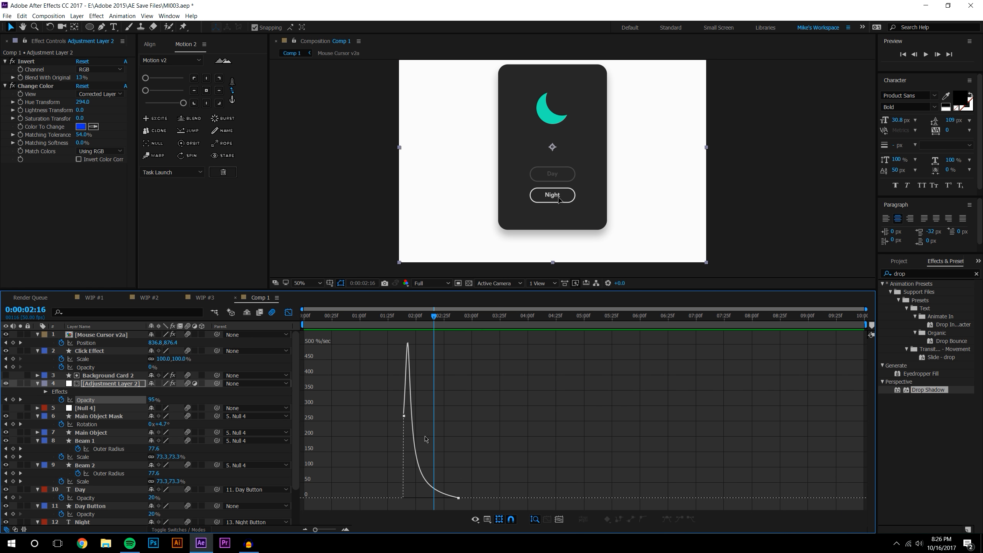
click(289, 313)
click(88, 343)
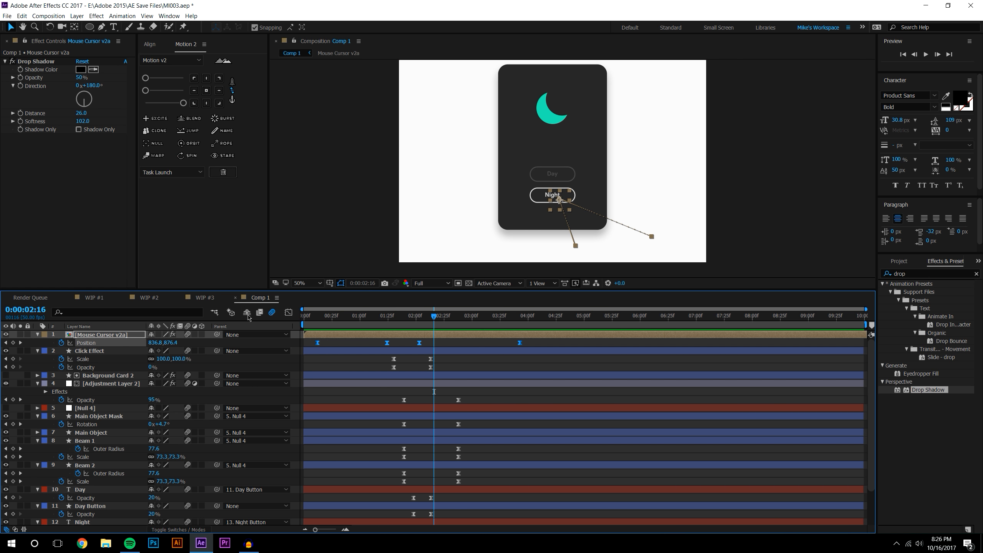
click(289, 313)
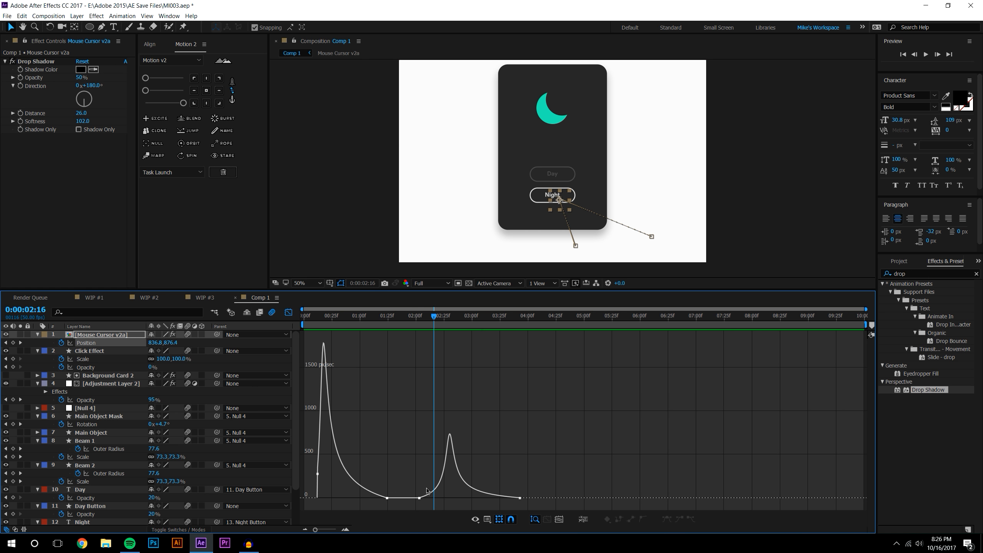
click(288, 313)
click(425, 356)
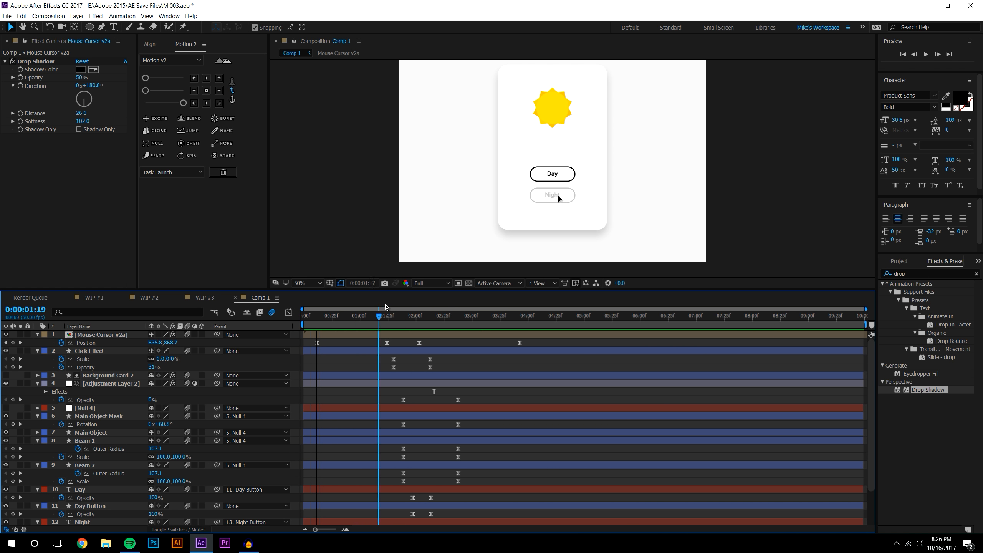
Add a holding Mouse Cursor v2a Position keyframe at 0:00:04:37 and place the cursor over the Day button at 0:00:07:00
drag(460, 313, 570, 321)
click(13, 343)
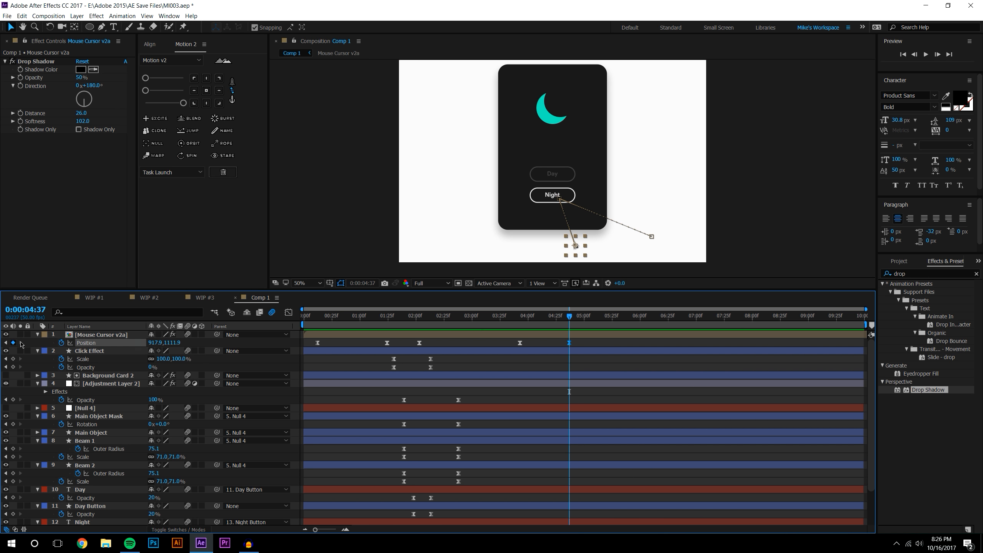
drag(617, 320, 696, 318)
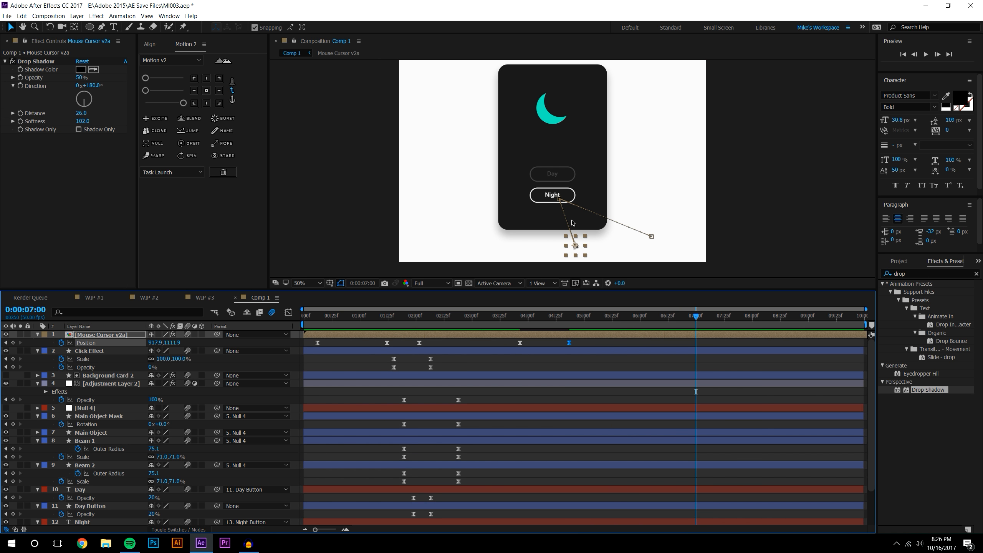
drag(576, 246, 575, 225)
scroll(574, 182, up, 2)
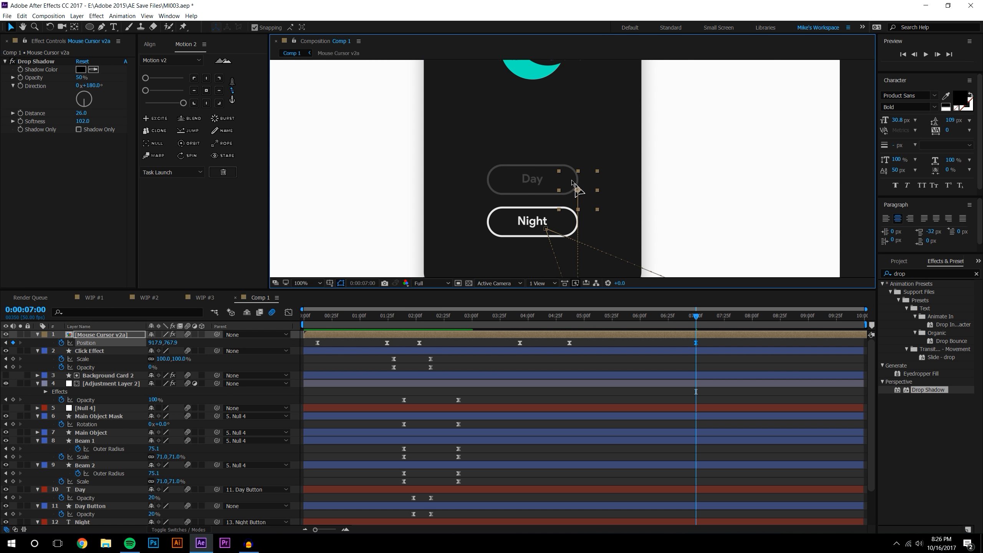
drag(578, 190, 549, 189)
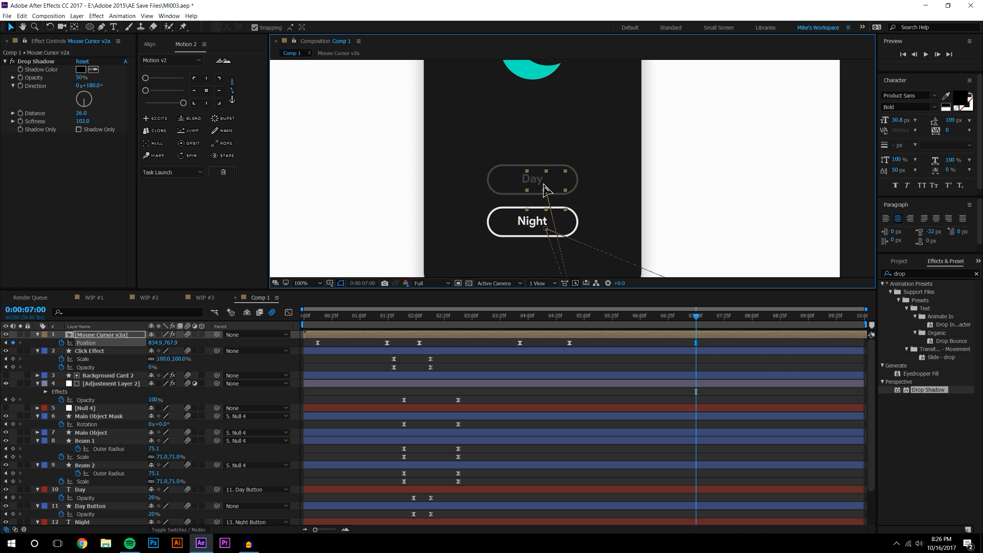
click(668, 343)
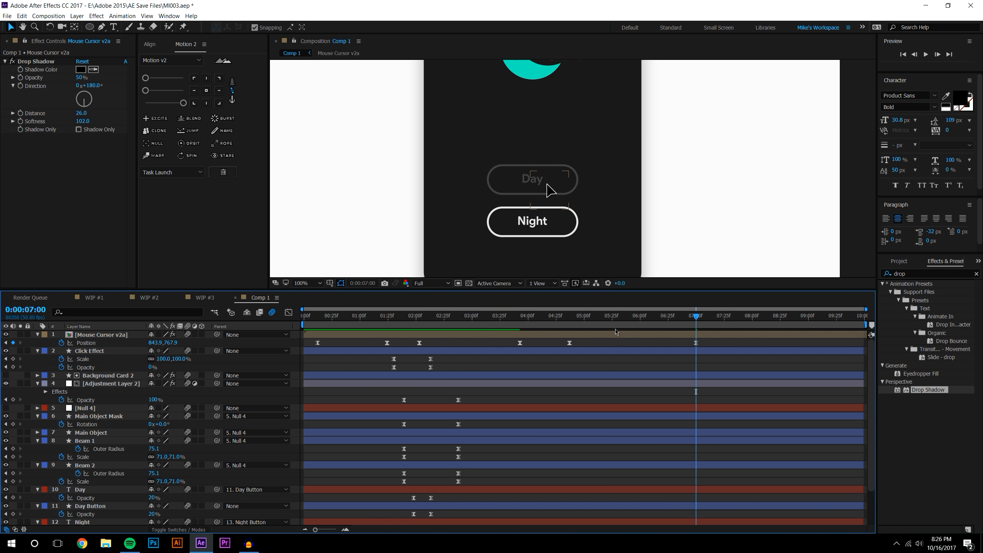
Switch motion blur for the Layer 6, Outline and Fill layers inside Mouse Cursor v2a and inspect the moving cursor in Comp 1
drag(566, 317, 601, 309)
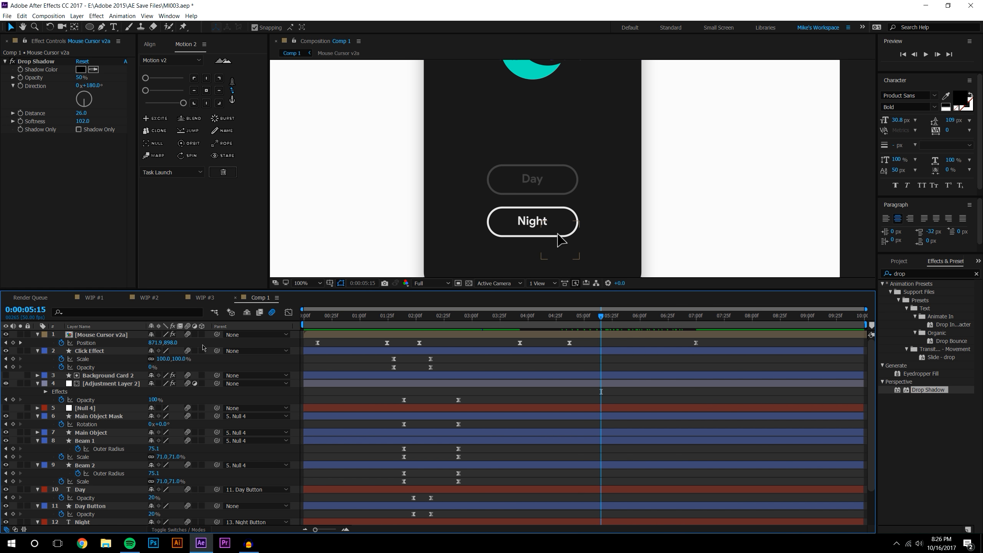
double_click(101, 336)
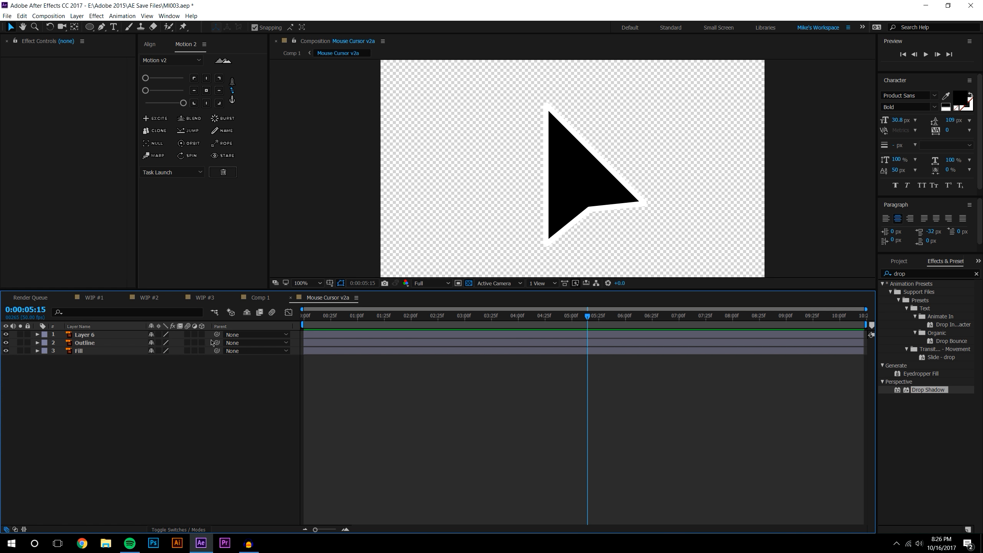
drag(188, 335, 188, 351)
click(293, 298)
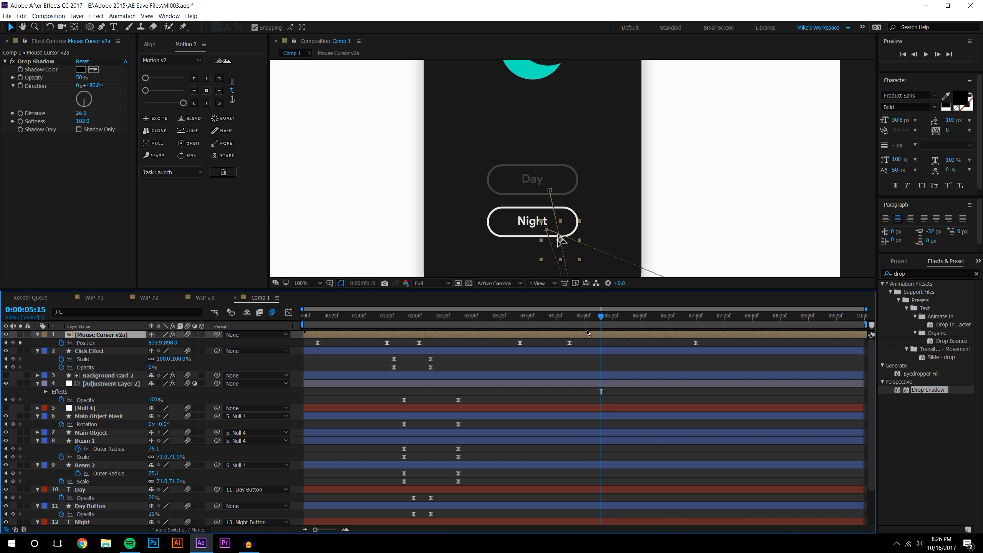
scroll(581, 252, up, 4)
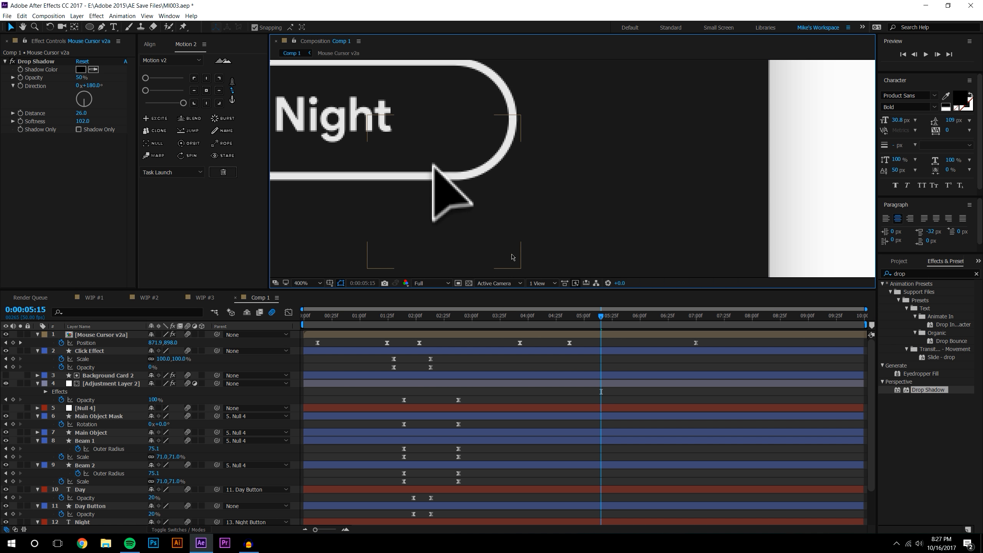
drag(580, 315, 605, 317)
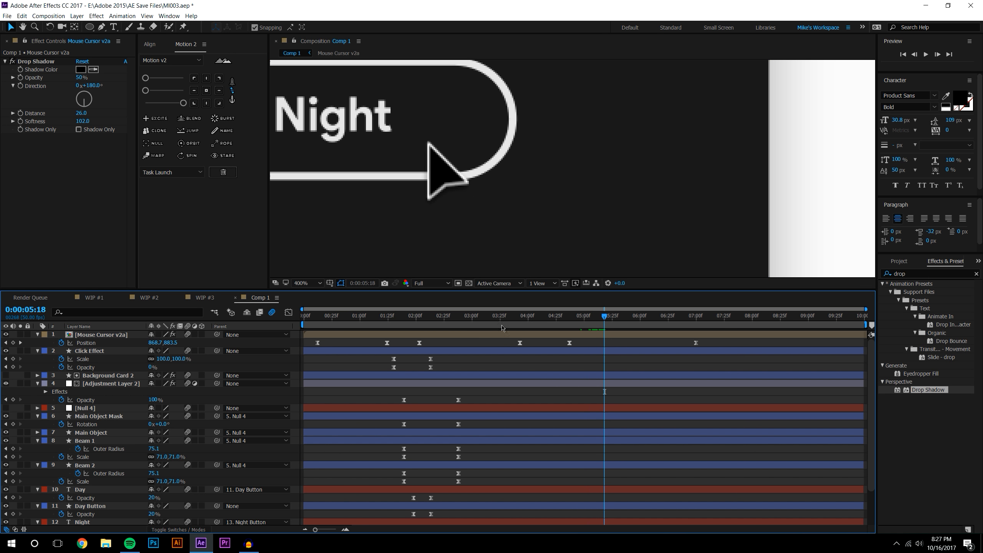
click(429, 283)
click(591, 346)
click(189, 335)
click(189, 335)
Adjust the Motion 2 easing of the last two Mouse Cursor v2a Position keyframes and preview the move from 0:00:04:26
scroll(423, 148, down, 1)
drag(422, 149, 522, 241)
key(comma)
click(560, 318)
click(146, 90)
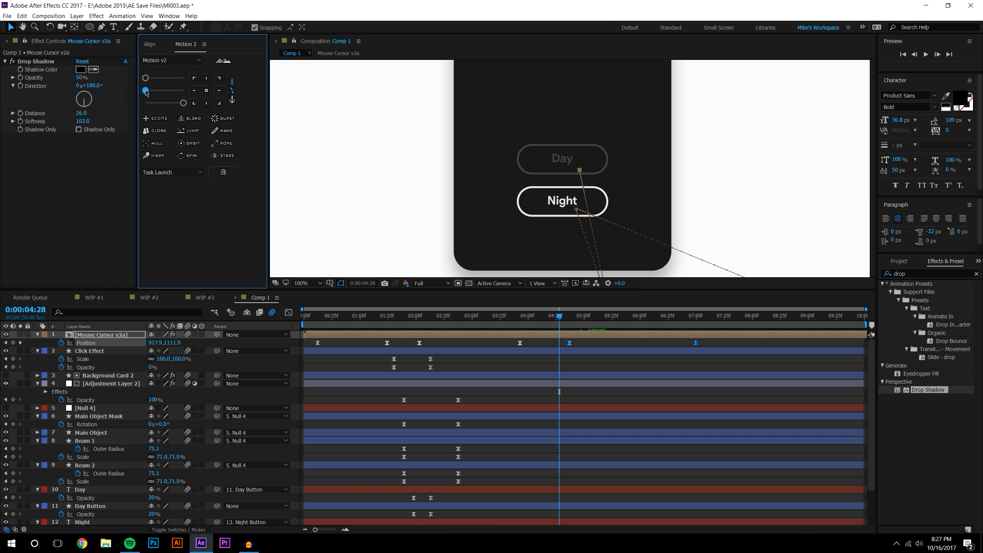
click(516, 322)
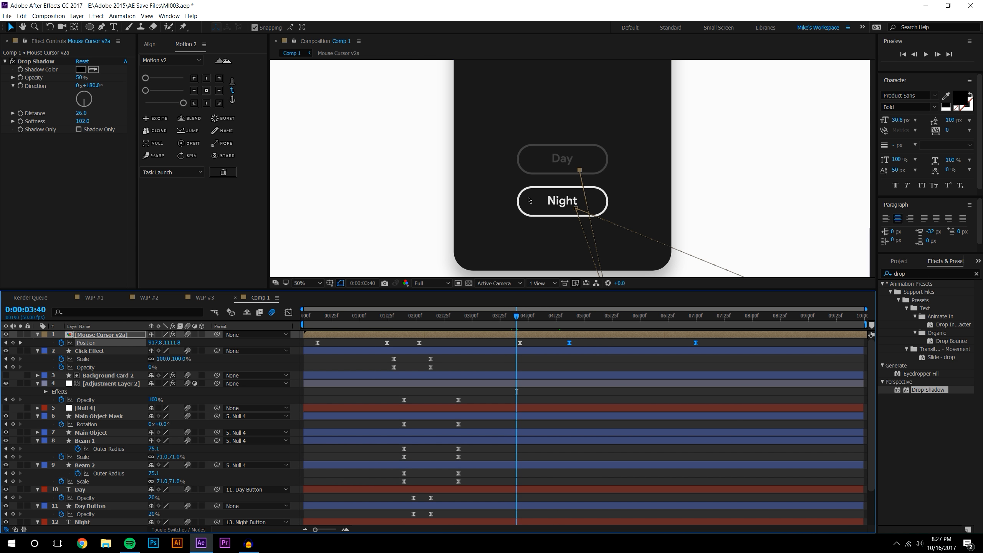
key(comma)
drag(523, 321, 557, 319)
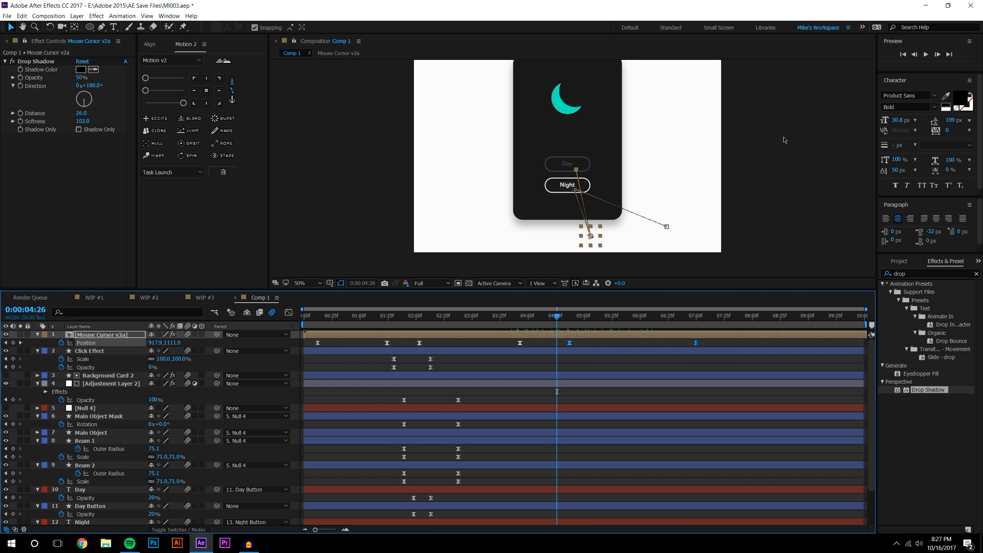
click(926, 55)
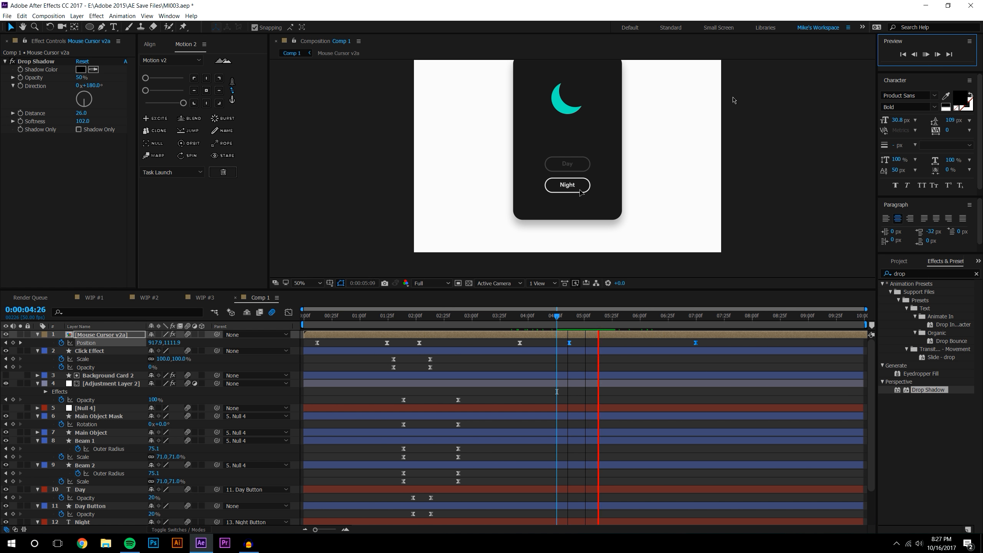
Add a Mouse Cursor v2a Position keyframe at 0:00:07:32 and paste a copy of its first Position keyframe at 0:00:09:26
drag(660, 320, 733, 319)
key(period)
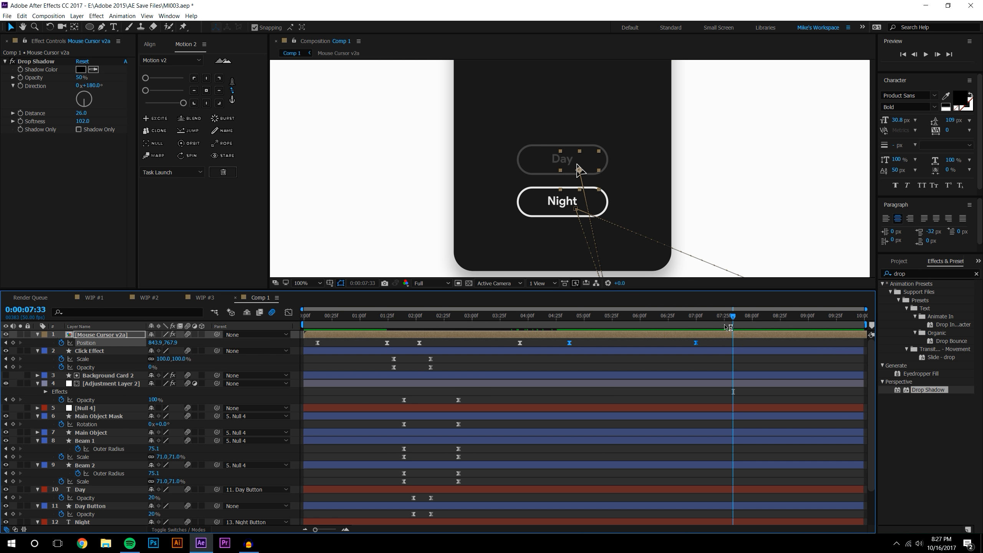
click(723, 320)
click(732, 320)
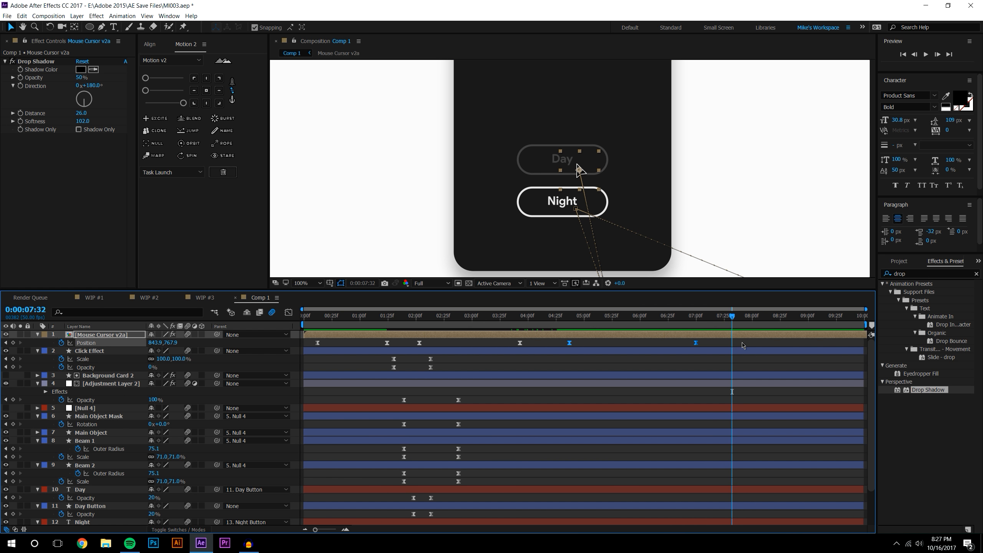
key(alt+shift+p)
drag(763, 317, 712, 319)
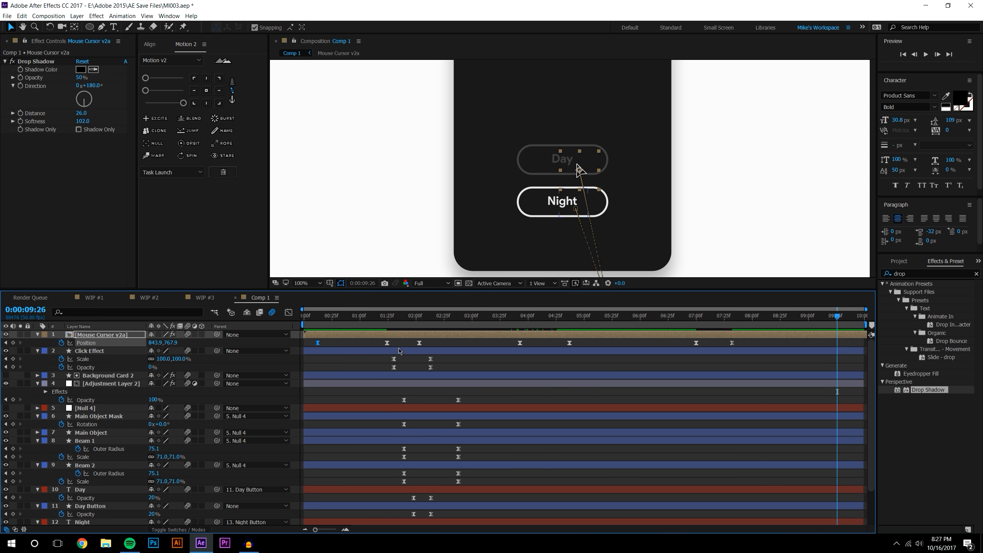
key(ctrl+v)
click(848, 346)
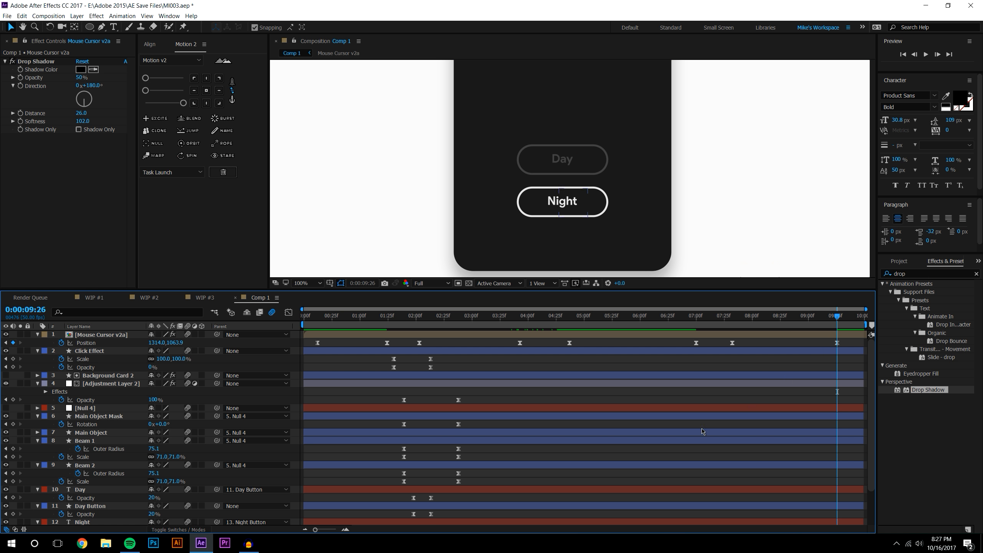
Move the cursor's last Position keyframe to about 0:00:09:40 and ease the last two keyframes with Motion 2
drag(836, 342, 722, 350)
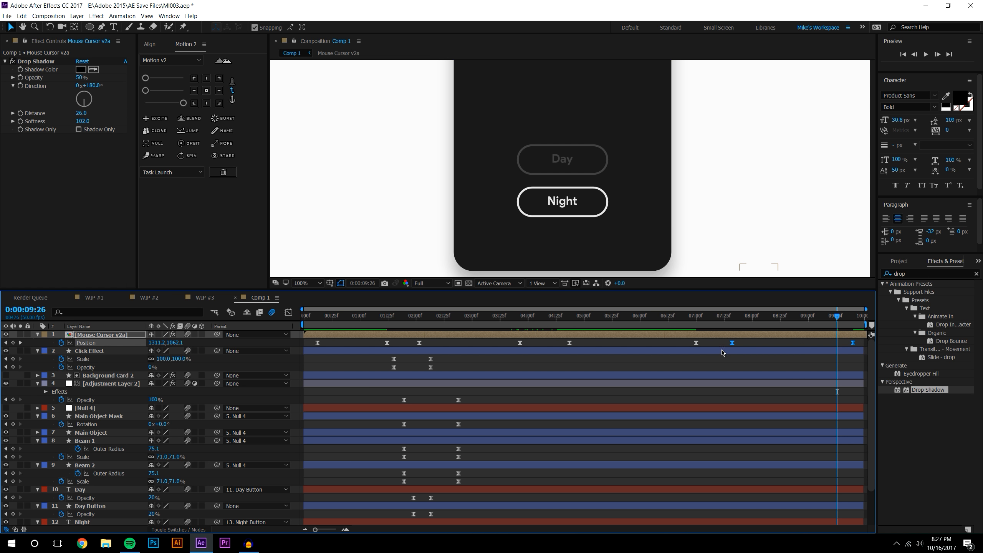
click(146, 90)
click(183, 103)
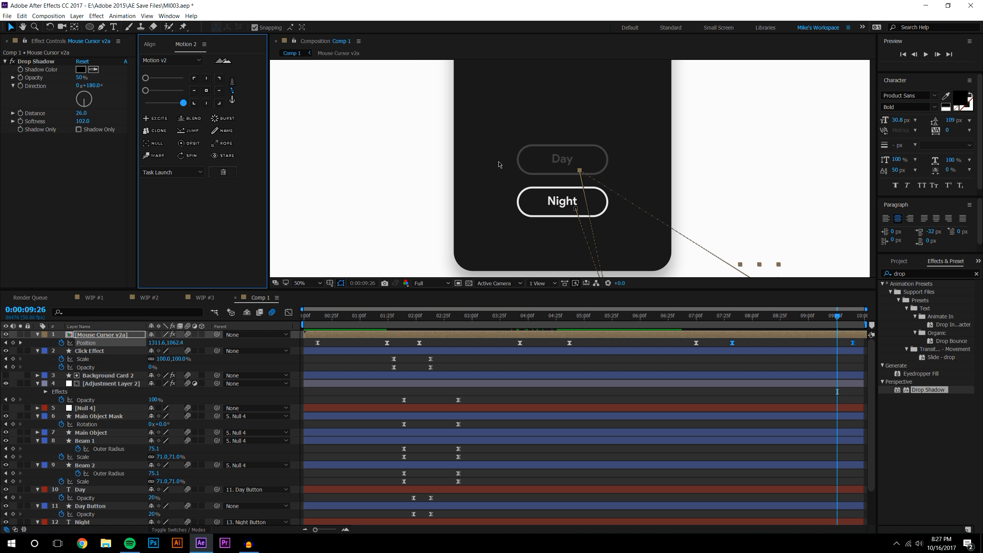
click(775, 345)
Preview the cursor leaving the Day button, starting from 0:00:06:41
click(685, 316)
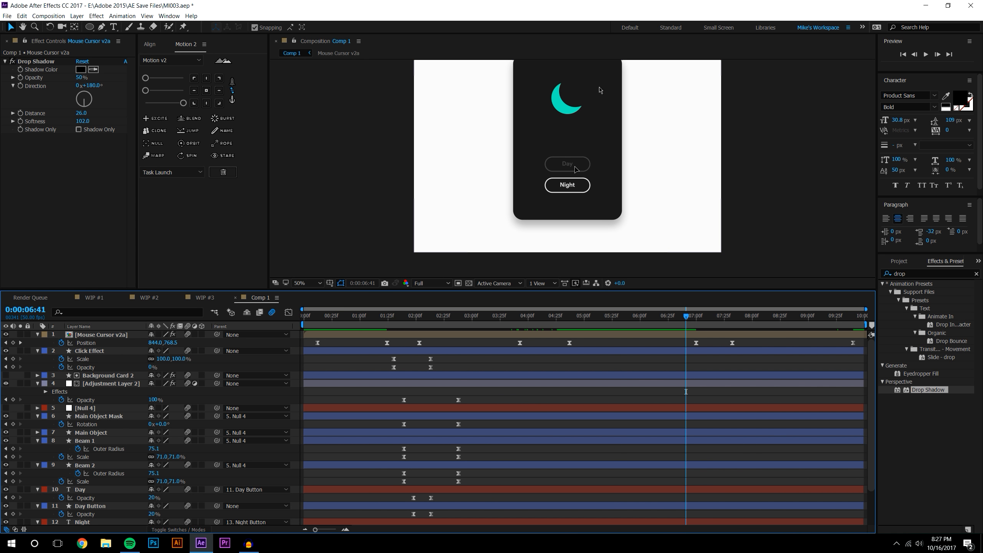
click(926, 55)
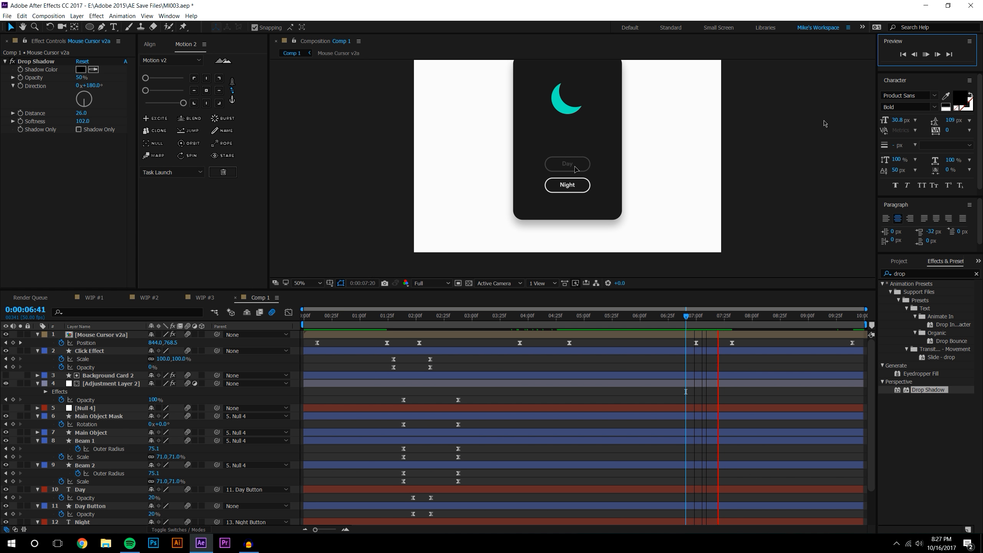
drag(696, 317, 723, 322)
key(space)
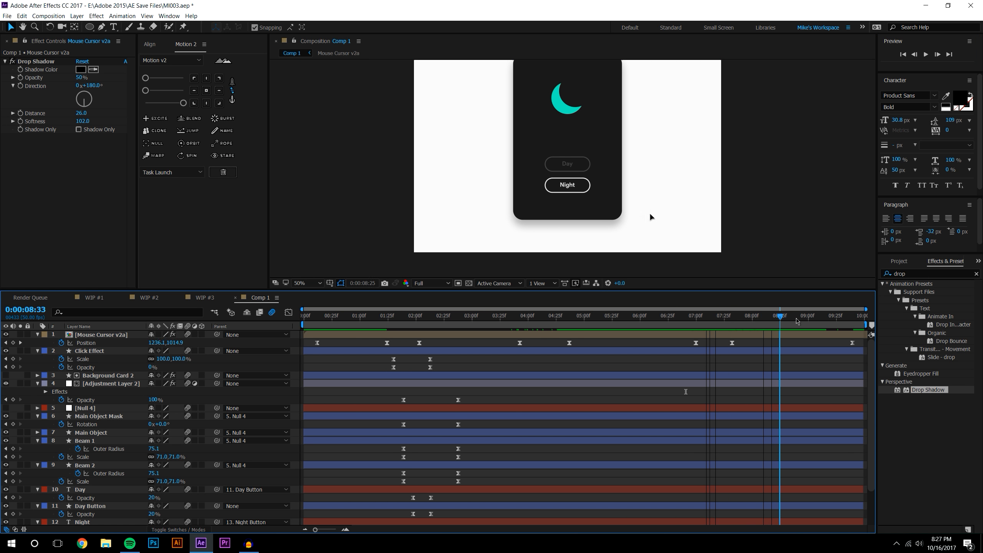
Duplicate the Click Effect layer and shift the copy later so its keyframes start at about 0:00:07:06
mouse_move(716, 315)
mouse_down()
mouse_move(670, 316)
mouse_move(720, 316)
mouse_up()
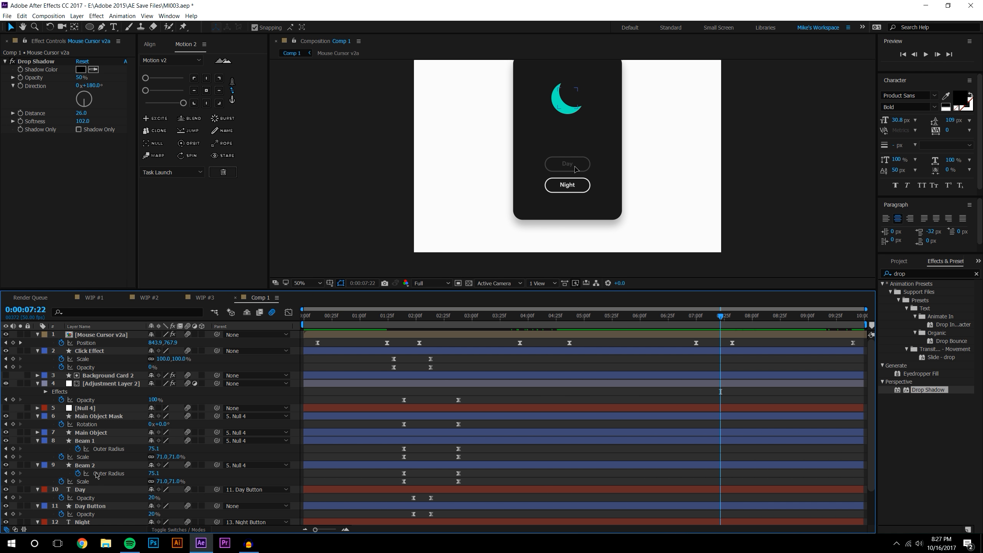
click(100, 351)
key(ctrl+d)
key(u)
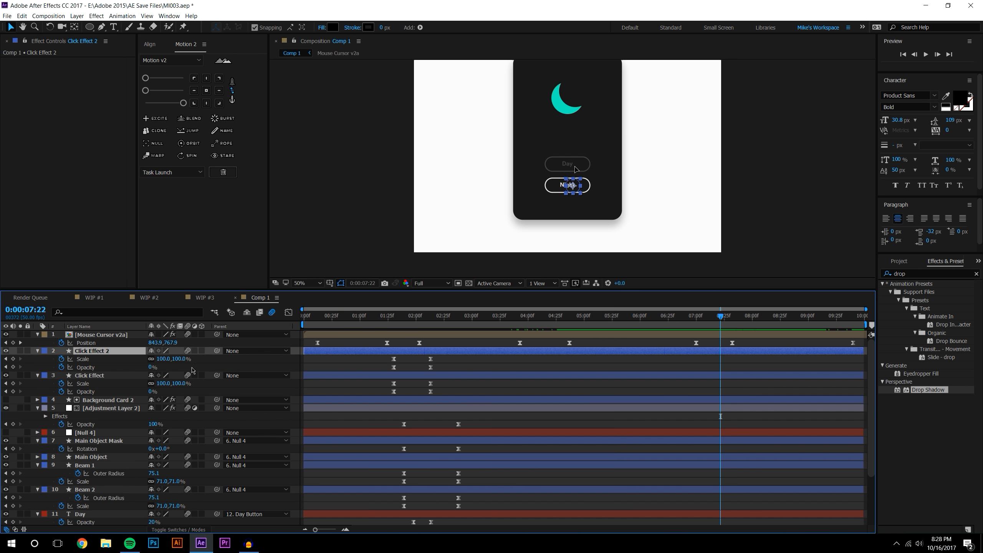
drag(402, 353, 701, 353)
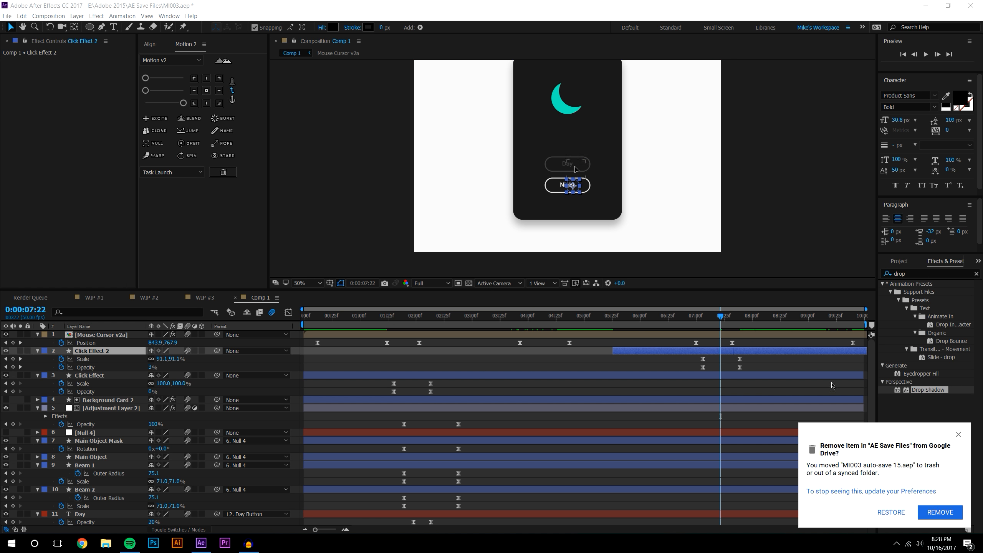
Restore MI003 auto-save 15.aep in the Google Drive notice and move the duplicated click circle to the cursor tip over Day
click(888, 514)
key(period)
drag(580, 207, 589, 150)
key(period)
key(period)
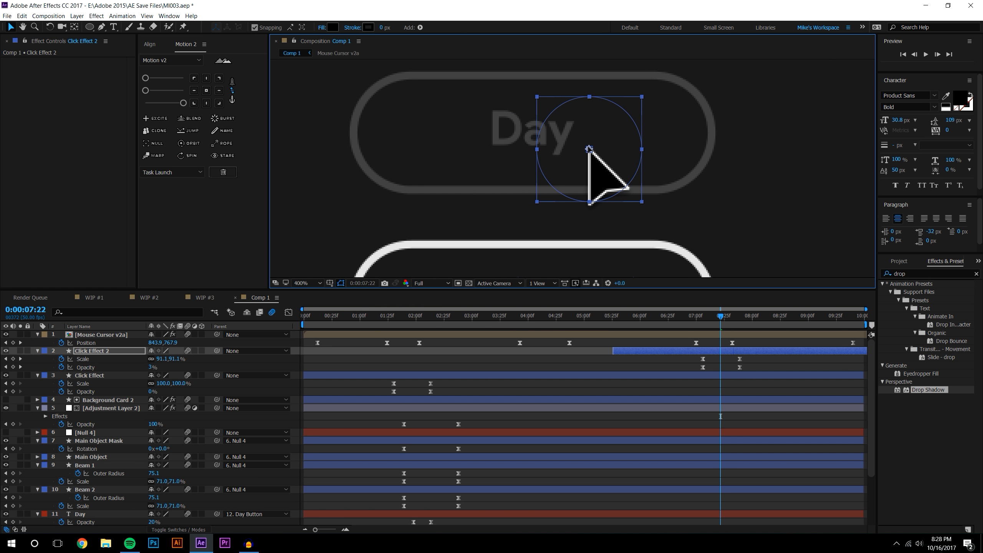
Set the Click Effect 2 circle's fill colour to ffffff and move the current time to 0:00:06:45
click(333, 27)
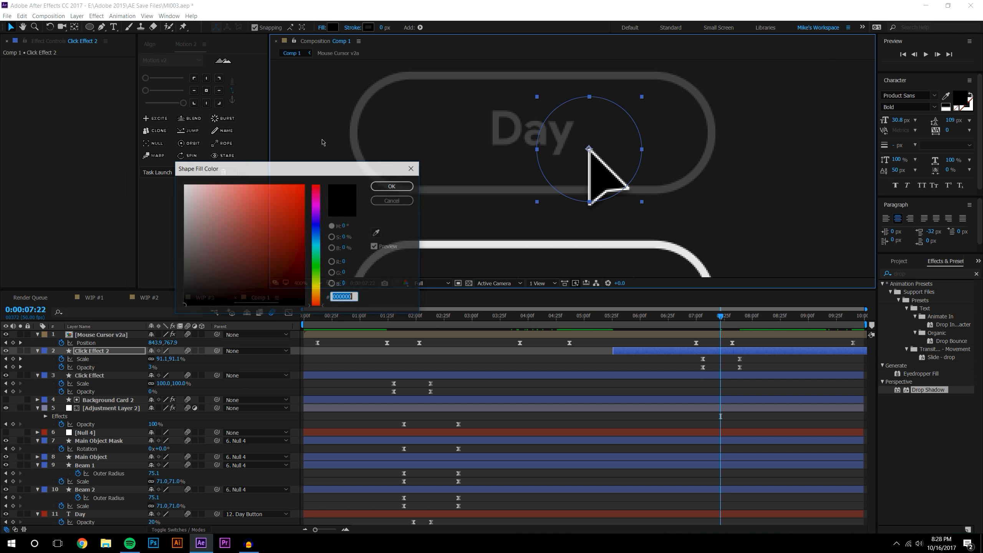
text(ffffff)
key(Return)
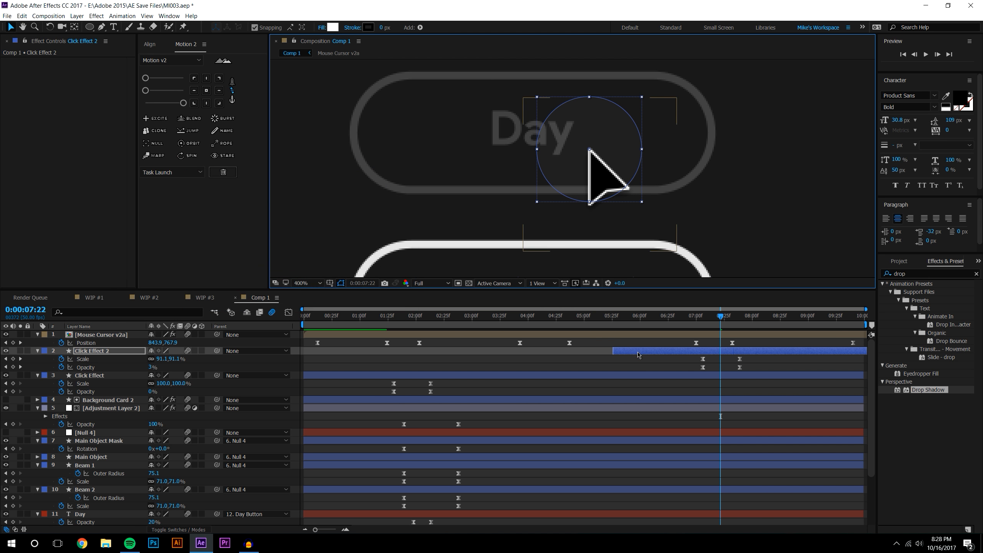
click(638, 354)
key(comma)
key(comma)
key(comma)
key(comma)
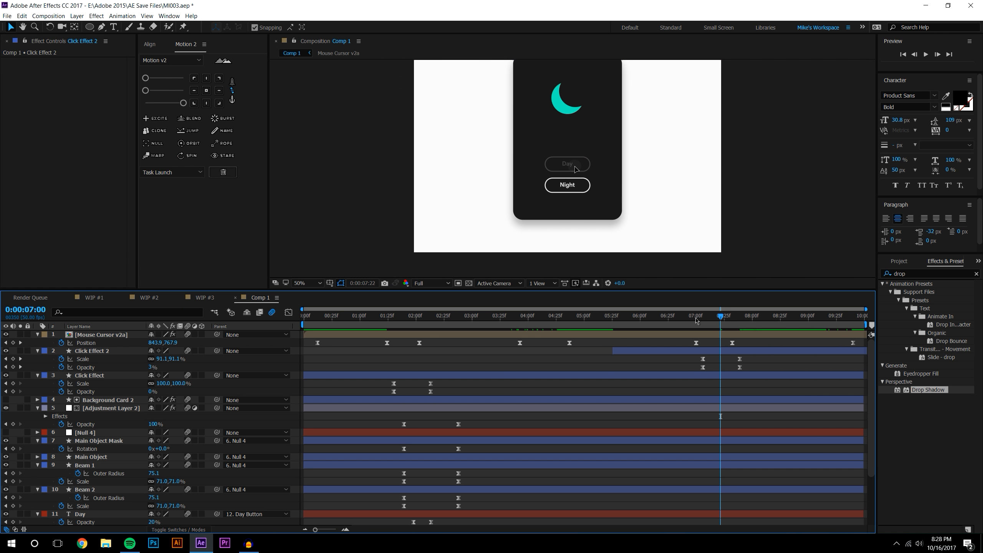
mouse_move(696, 320)
mouse_down()
mouse_move(753, 313)
mouse_move(691, 323)
mouse_up()
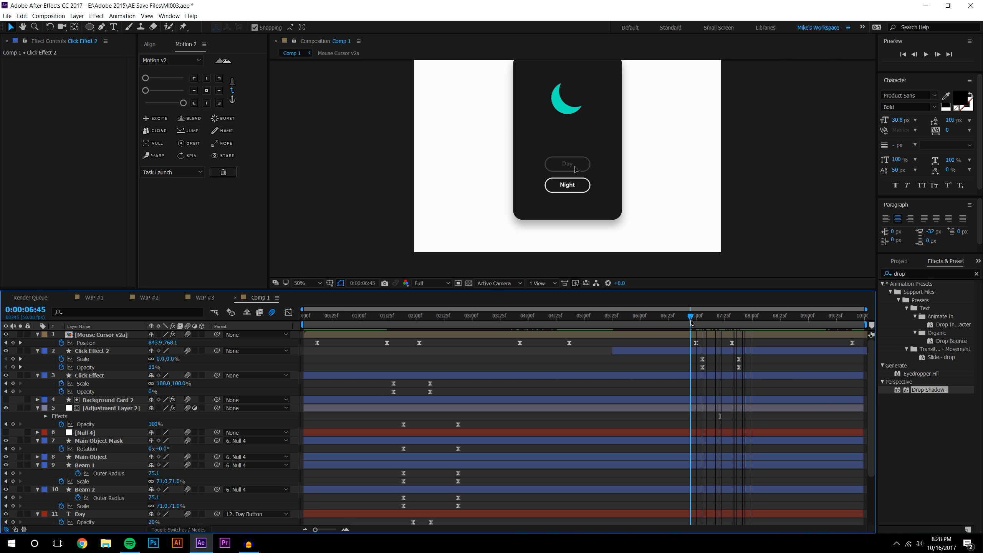
Try to clone all of the day-to-night transition keyframes together at the current time with Motion 2
scroll(446, 407, down, 3)
drag(387, 361, 470, 533)
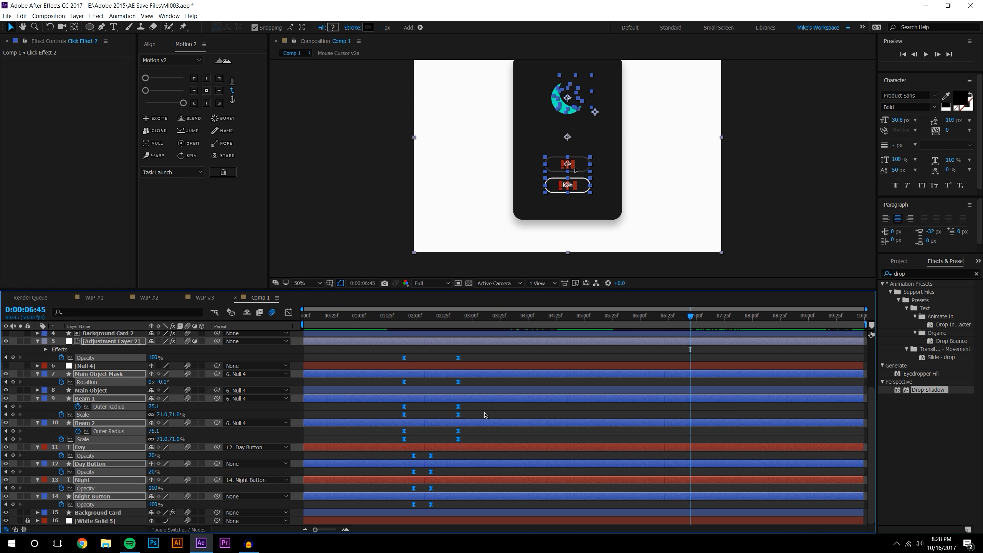
scroll(485, 416, up, 2)
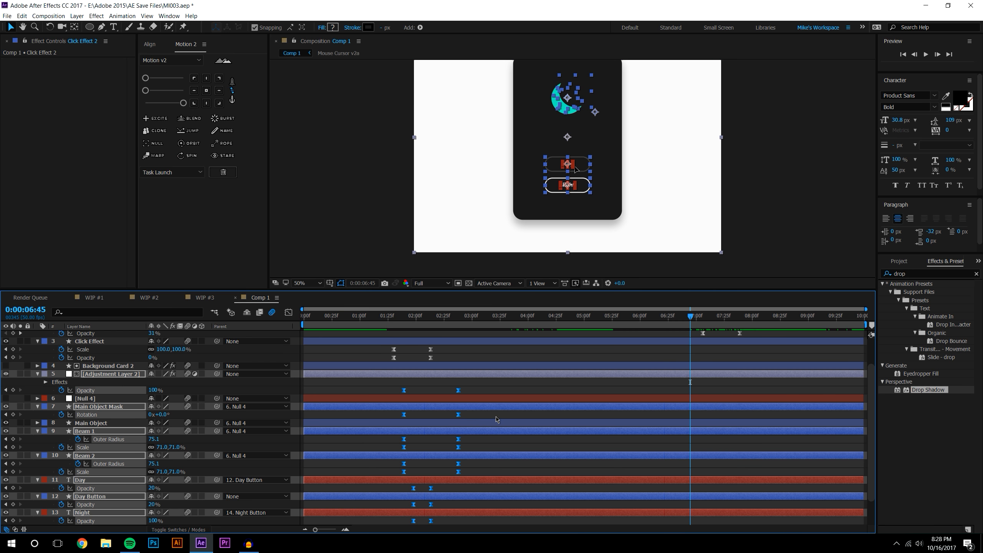
click(463, 411)
scroll(387, 356, down, 2)
drag(387, 352, 487, 526)
click(155, 131)
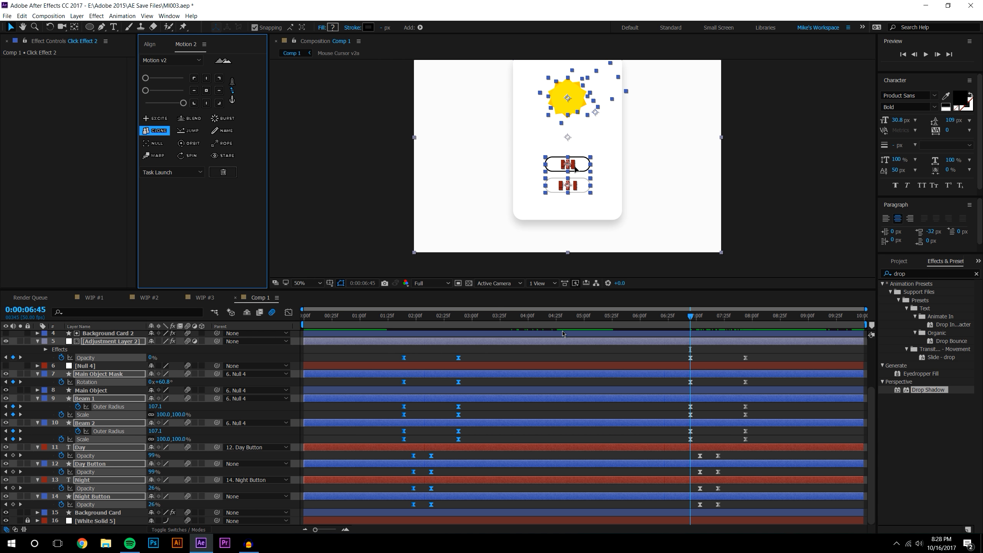
key(ctrl+z)
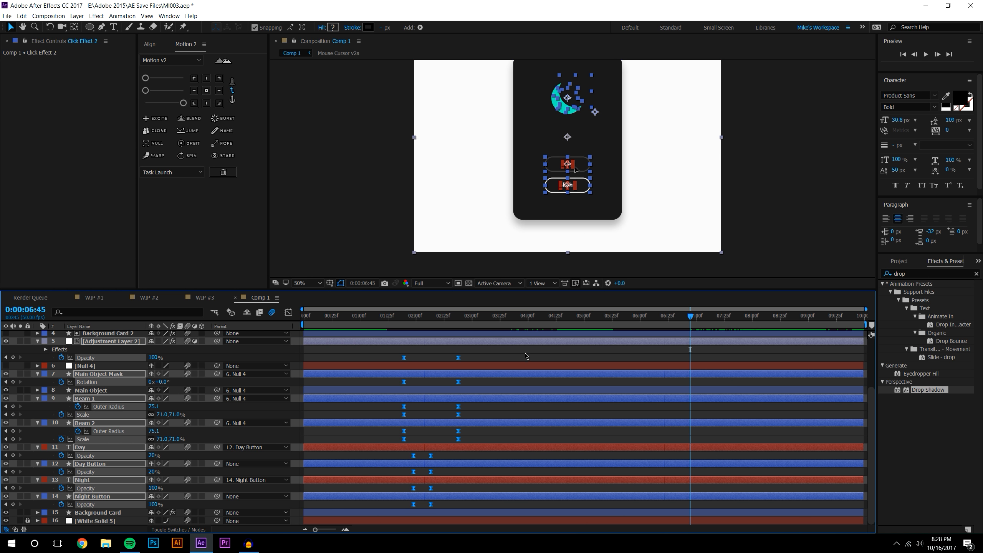
Copy the Adjustment Layer 2 Opacity and Main Object Mask Rotation keyframes to 0:00:06:45
click(527, 355)
drag(401, 353, 483, 368)
key(ctrl+c)
key(ctrl+v)
drag(393, 381, 483, 397)
key(ctrl+c)
key(ctrl+v)
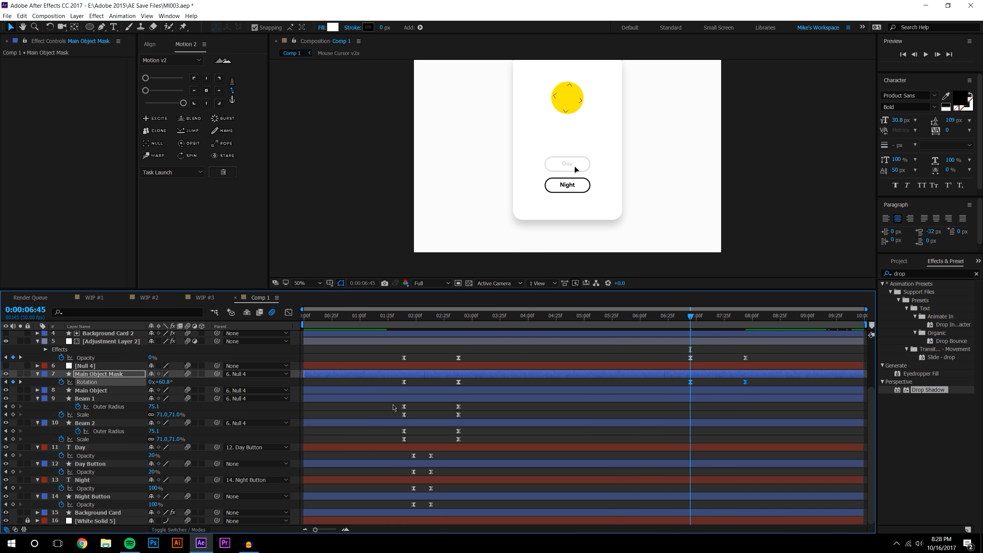
Copy the Outer Radius and Scale keyframes of Beam 1 and Beam 2 to 0:00:06:45
drag(391, 402, 468, 426)
key(ctrl+c)
key(ctrl+v)
drag(400, 427, 466, 445)
key(ctrl+c)
key(ctrl+v)
Clone the Opacity keyframes of the Day, Day Button, Night and Night Button layers at 0:00:06:45
drag(406, 461, 452, 516)
key(ctrl+d)
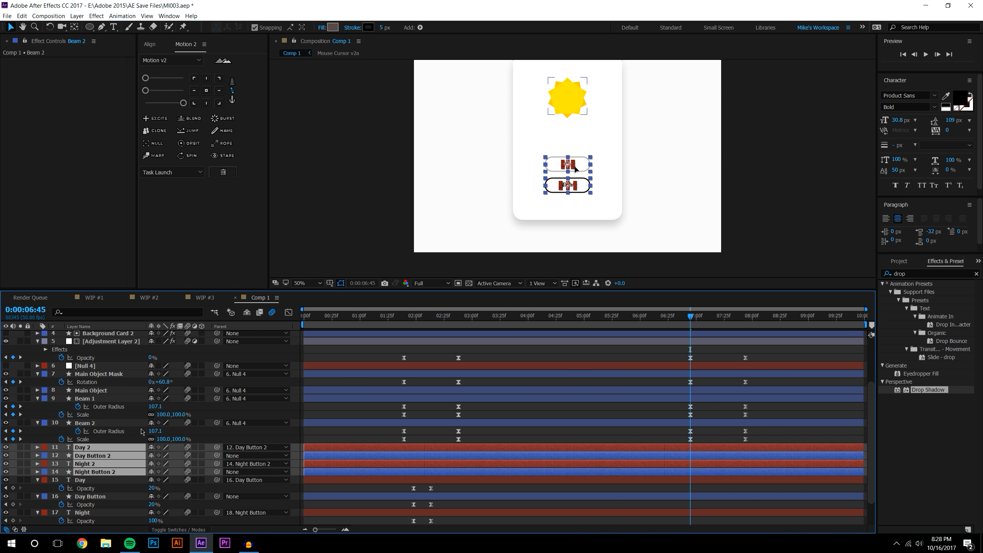
key(ctrl+z)
mouse_move(404, 452)
mouse_down()
mouse_move(448, 465)
mouse_move(437, 508)
mouse_up()
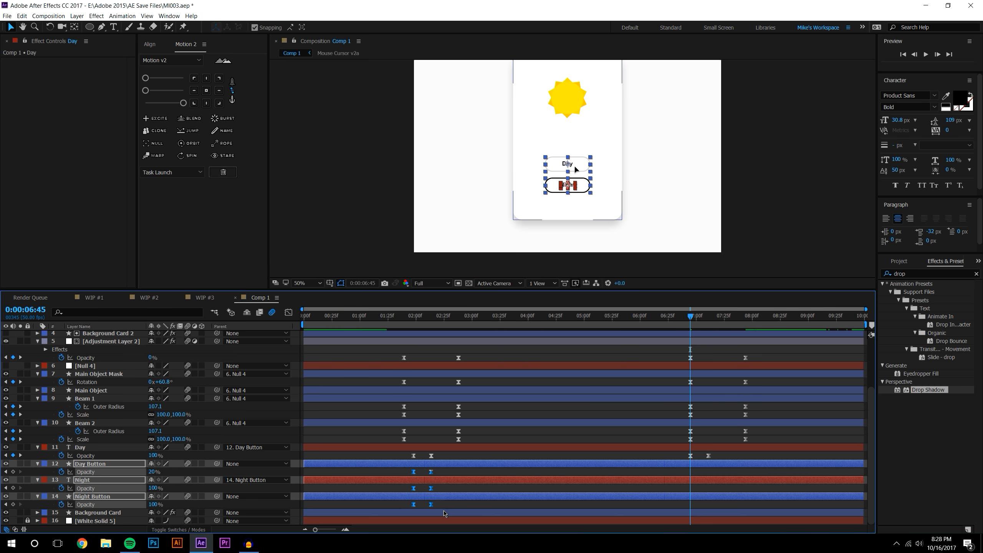
click(155, 131)
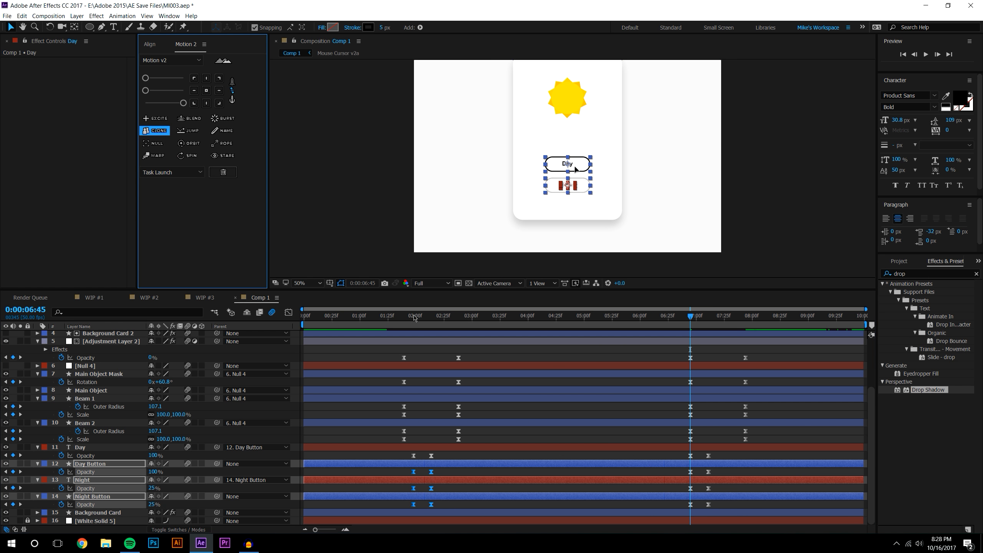
Time-reverse all of the copied transition keyframes that start at 0:00:06:45
click(741, 500)
drag(678, 354, 772, 518)
right_click(746, 360)
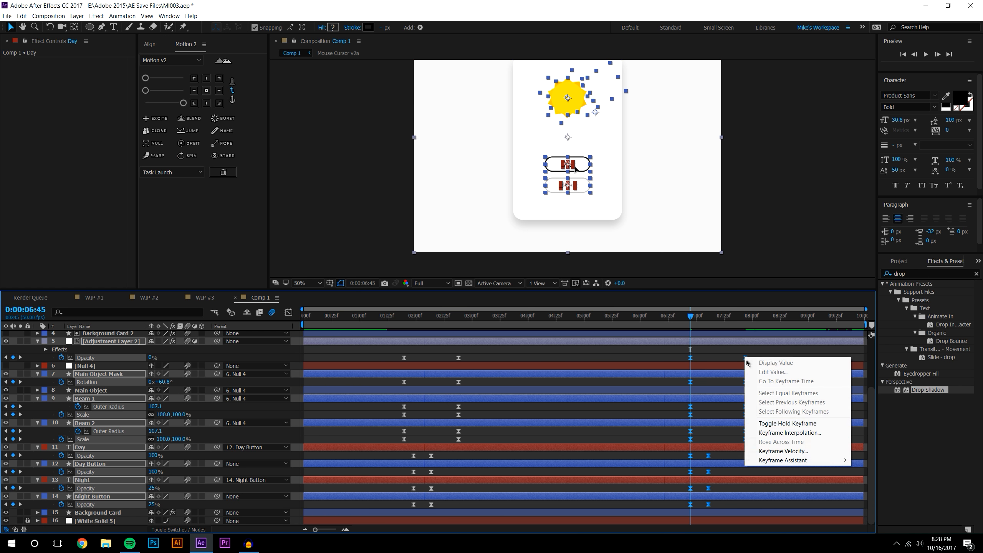
mouse_move(786, 460)
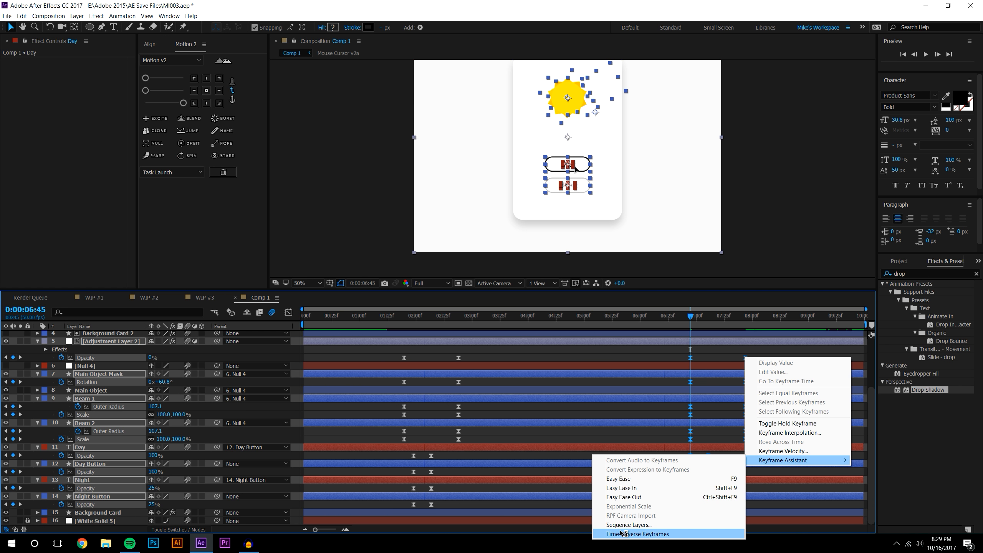
click(644, 535)
Shift the reversed Day and Night text and button Opacity keyframes slightly later than the other return keyframes
drag(676, 456, 710, 506)
drag(708, 456, 719, 456)
click(728, 456)
scroll(707, 359, up, 3)
scroll(663, 261, up, 1)
scroll(662, 263, up, 3)
scroll(616, 220, down, 5)
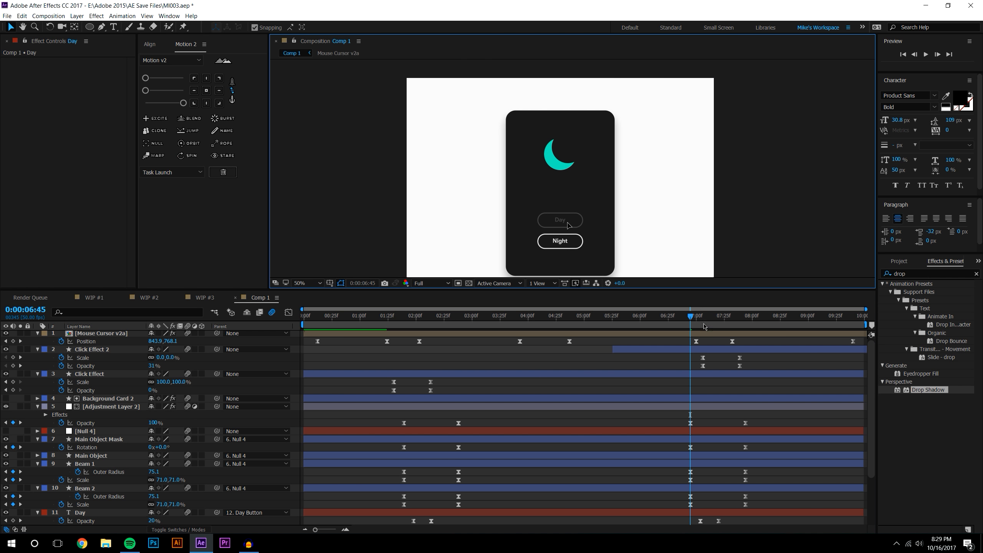
Move the whole set of return-transition keyframes later so it starts at 0:00:07:16
mouse_move(692, 318)
mouse_down()
mouse_move(770, 318)
mouse_move(698, 320)
mouse_up()
scroll(690, 405, down, 4)
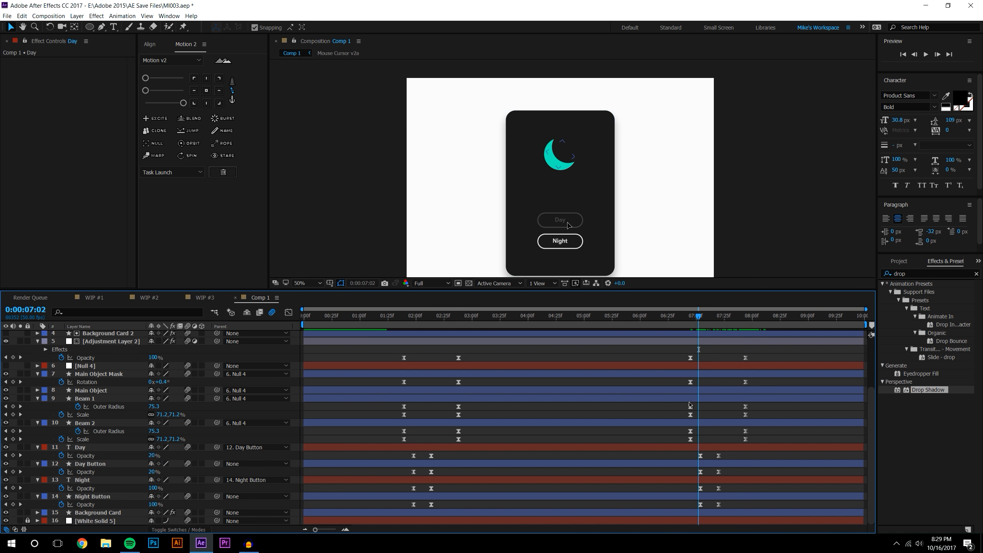
drag(681, 356, 778, 519)
scroll(708, 349, up, 3)
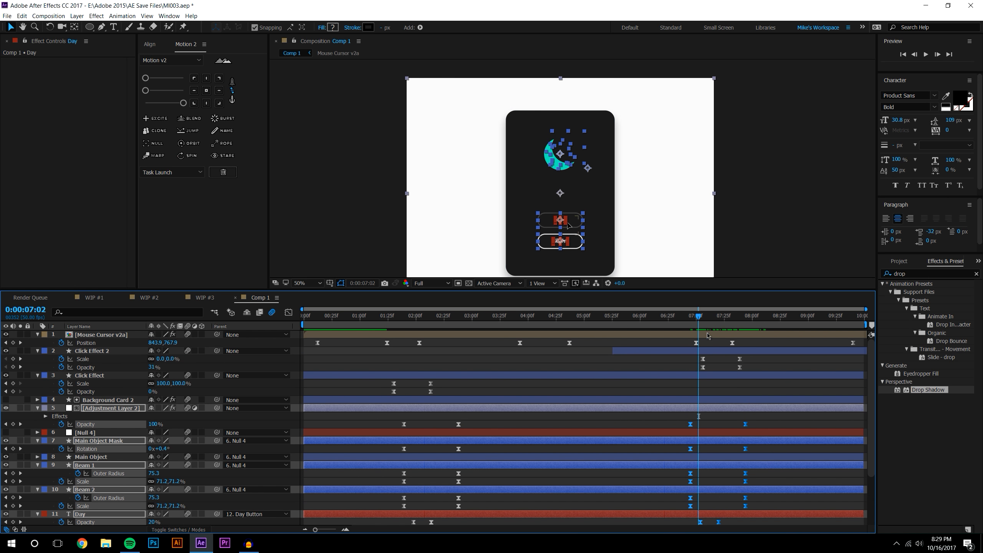
drag(698, 320, 714, 320)
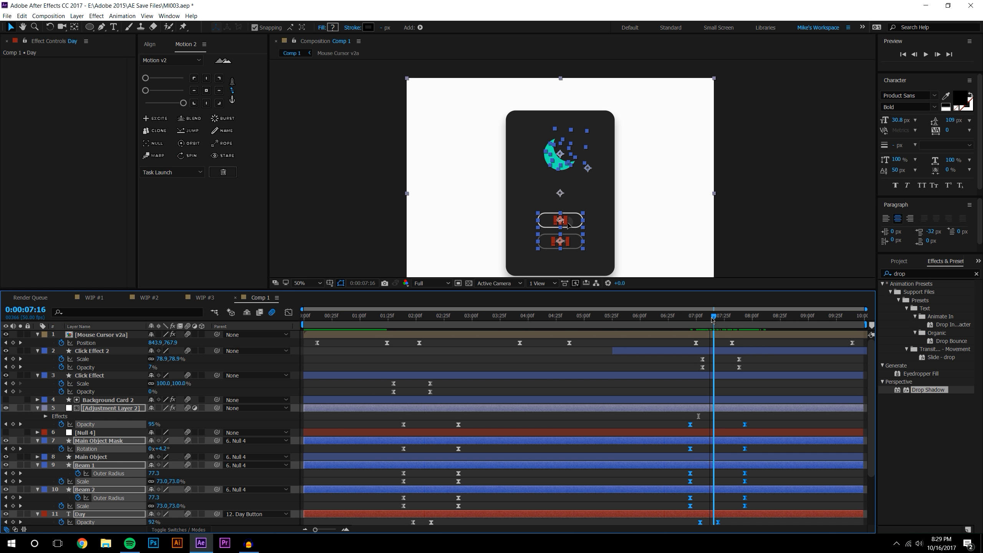
drag(691, 424, 716, 426)
click(726, 414)
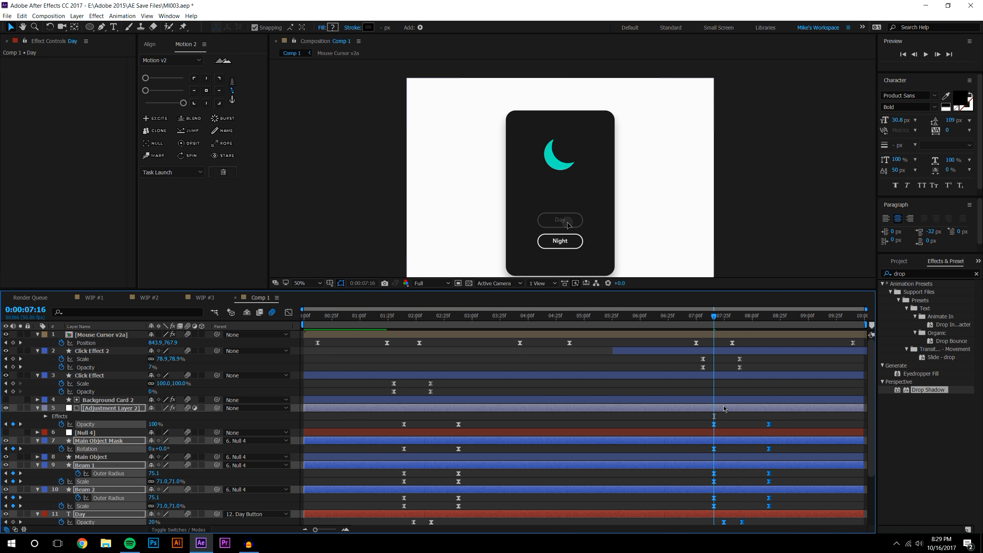
Preview the return transition from 0:00:06:40 and park the current time at 0:00:07:39
click(685, 319)
click(926, 54)
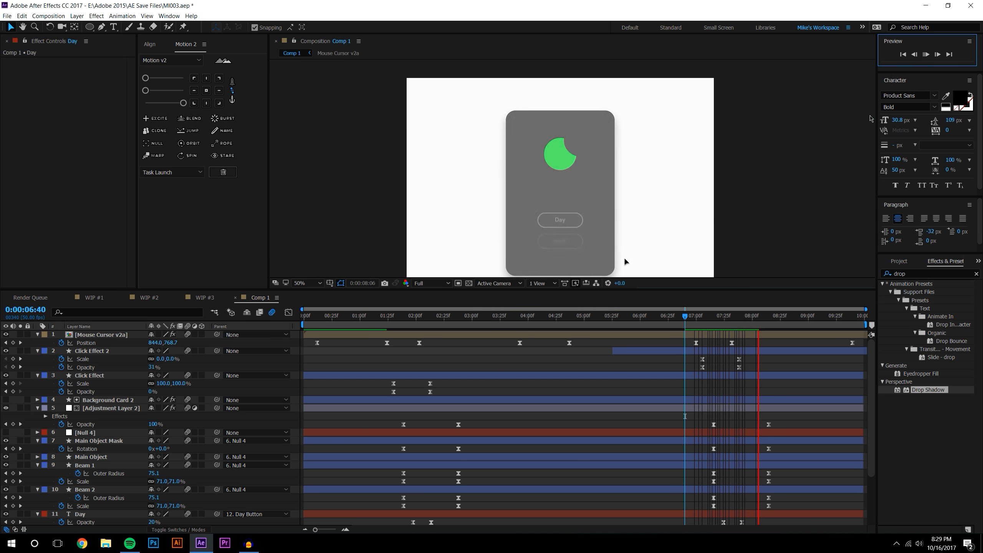
click(740, 316)
Try a different Motion 2 easing on all of the return-transition keyframes
scroll(736, 407, down, 4)
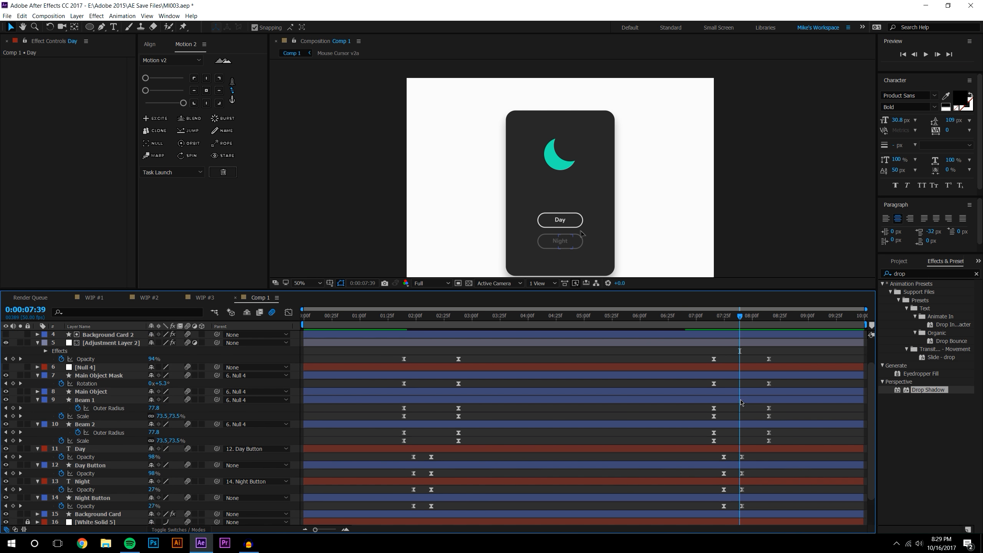
drag(701, 354, 792, 524)
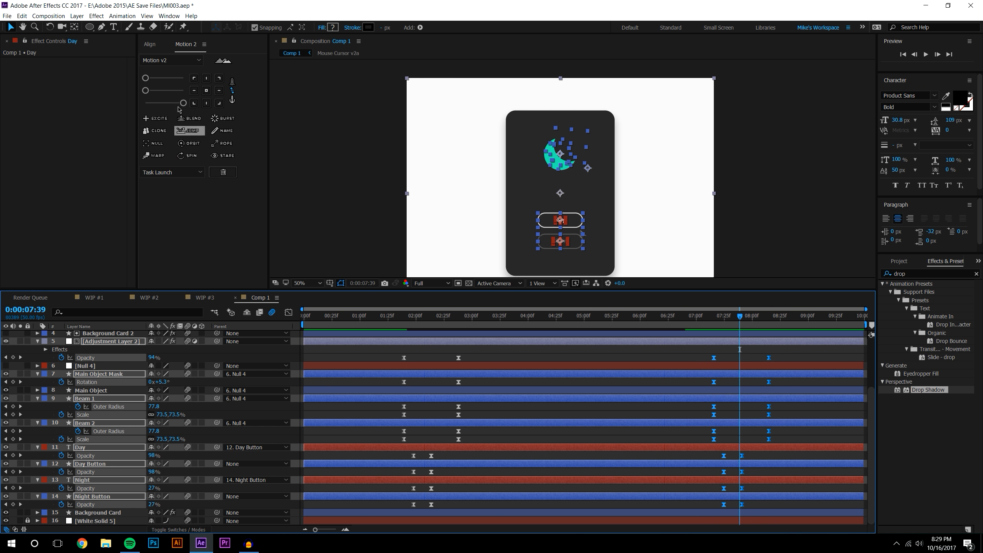
click(145, 90)
key(ctrl+z)
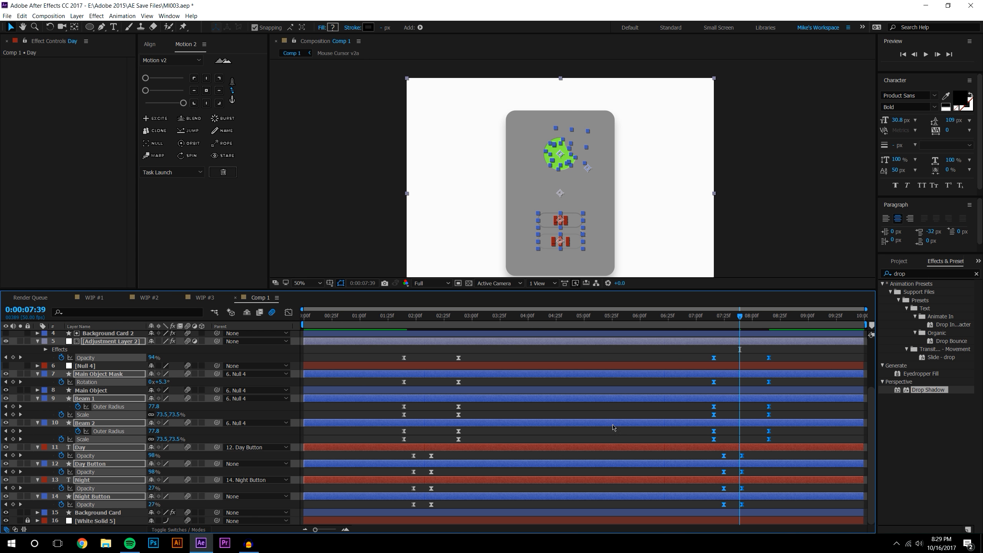
click(688, 442)
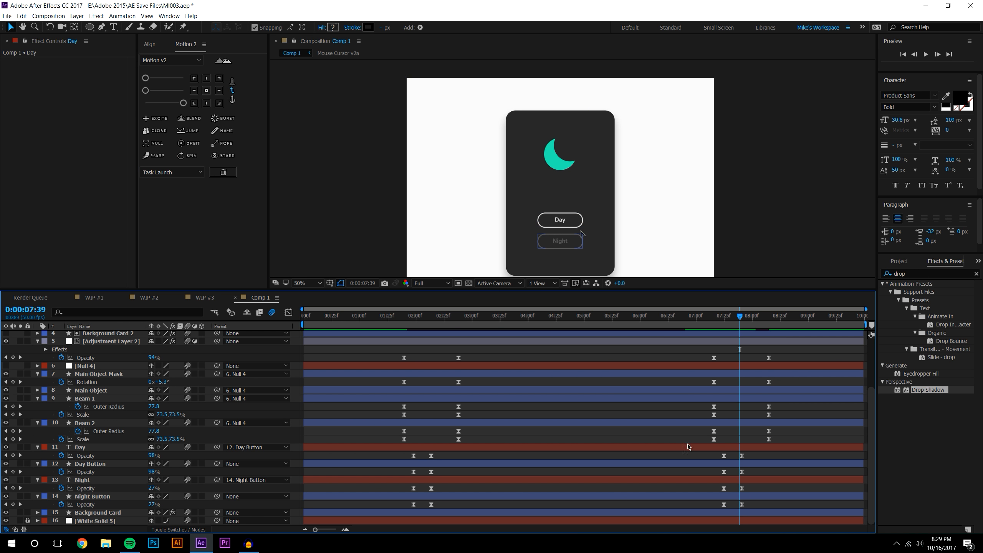
Examine the speed graphs of the Day Opacity, Day Button Opacity and Beam 1 Scale properties
click(288, 312)
click(126, 449)
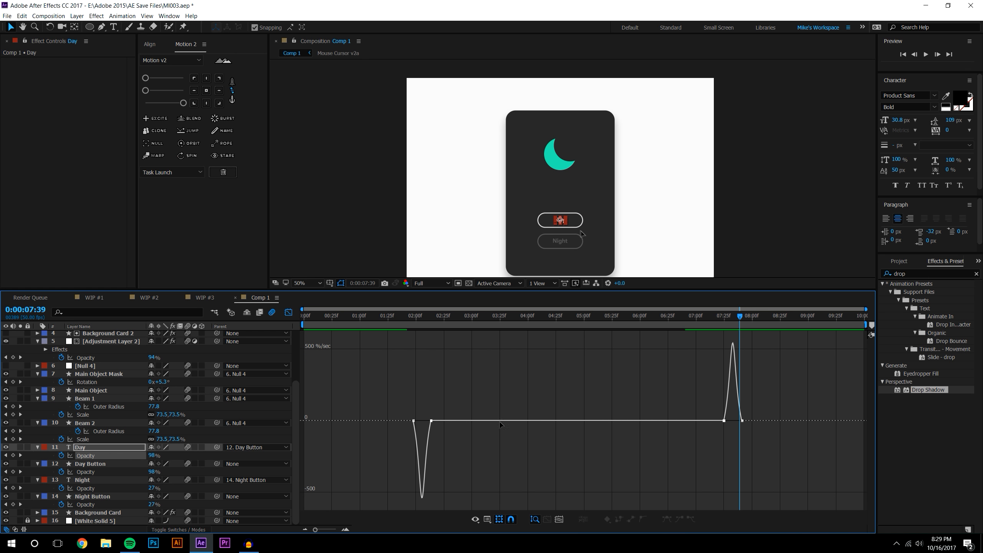
click(96, 472)
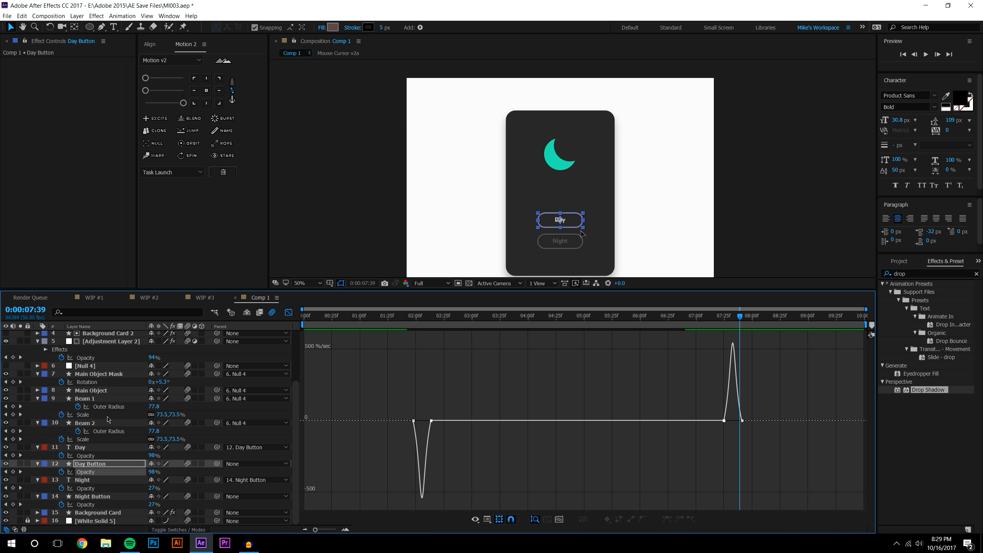
click(95, 414)
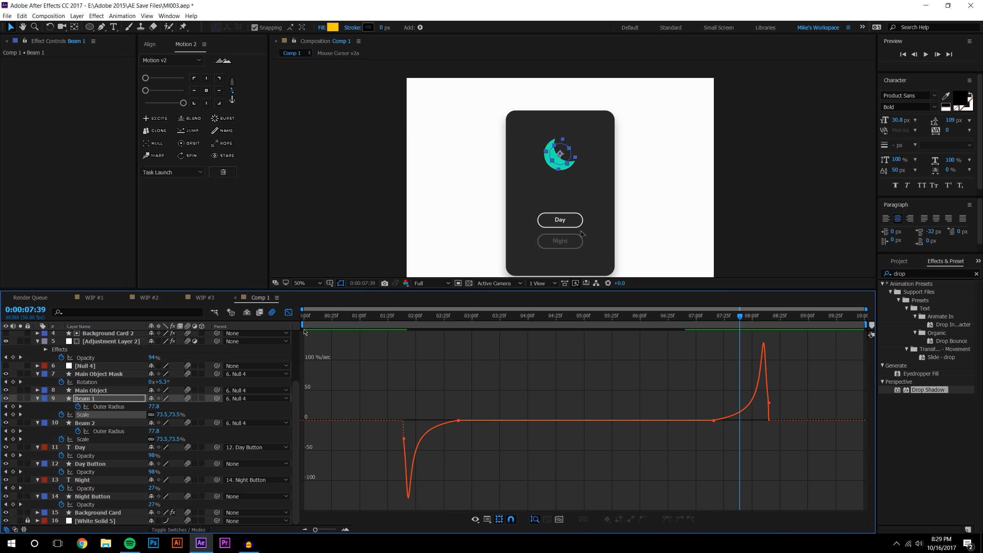
click(288, 314)
Try re-easing the return-transition keyframes again by combining two of the Motion 2 easing sliders
drag(700, 355, 778, 518)
click(147, 90)
click(183, 103)
click(752, 439)
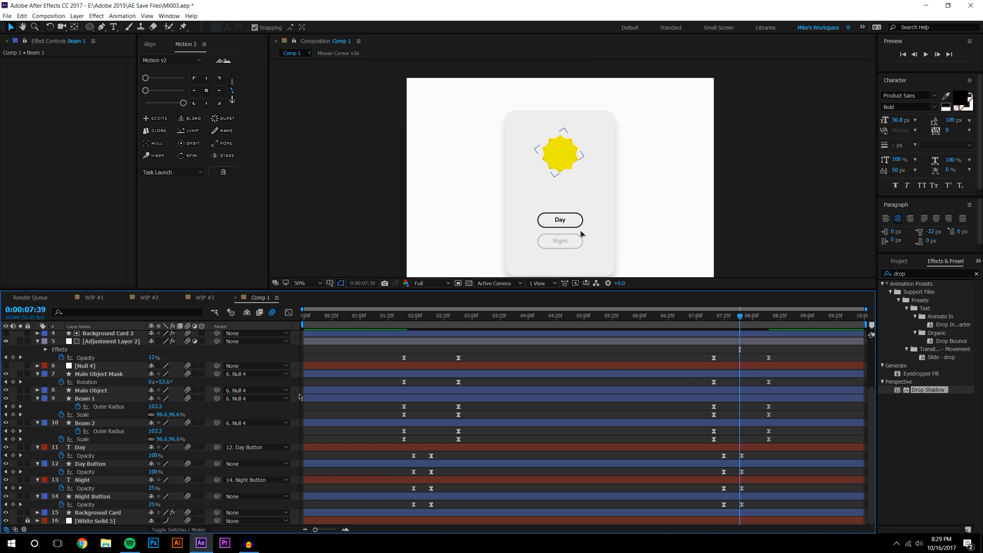
key(ctrl+z)
key(ctrl+z)
Try reshaping the Main Object Mask's return Rotation speed curve so it starts fast and tapers to a slow finish
click(245, 382)
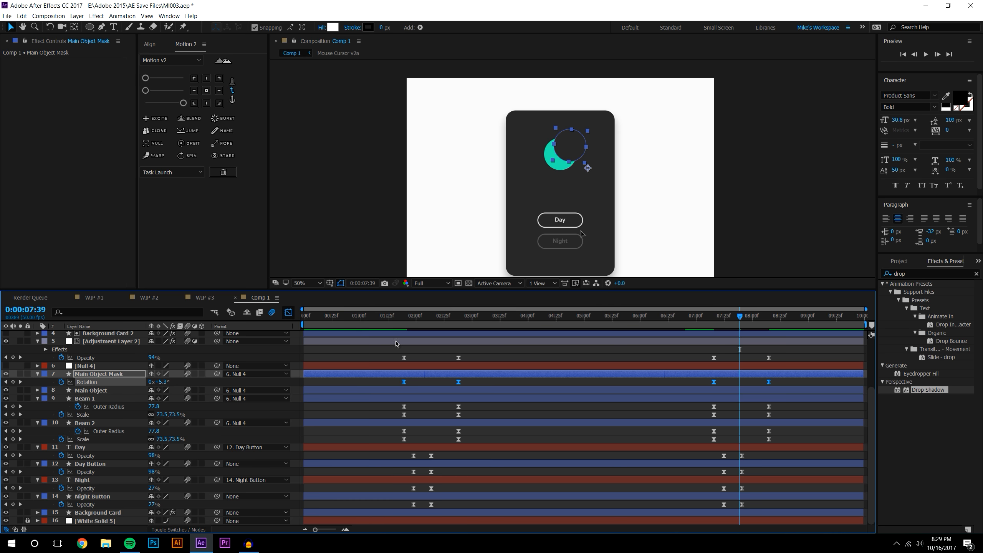
key(shift+F3)
click(714, 421)
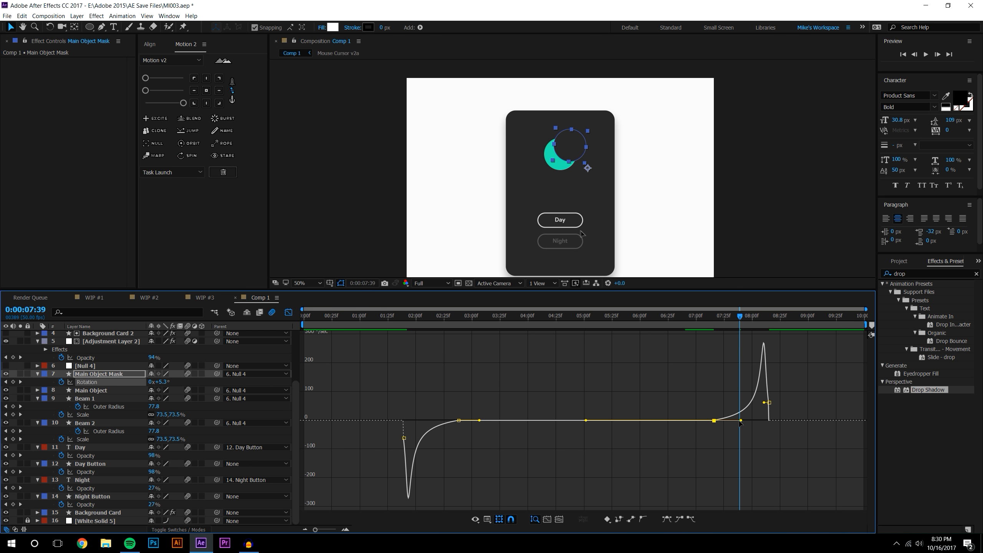
drag(725, 422, 760, 377)
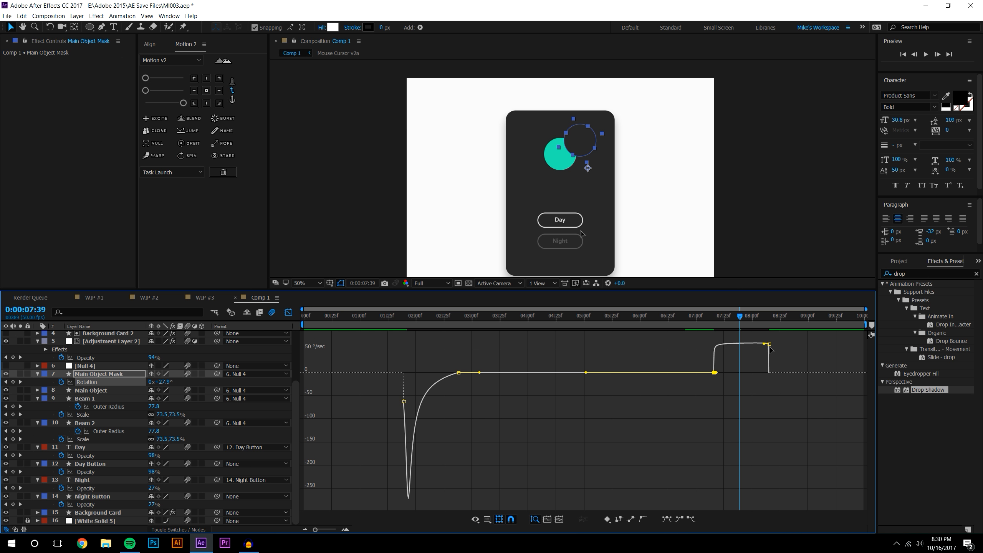
drag(764, 343, 770, 364)
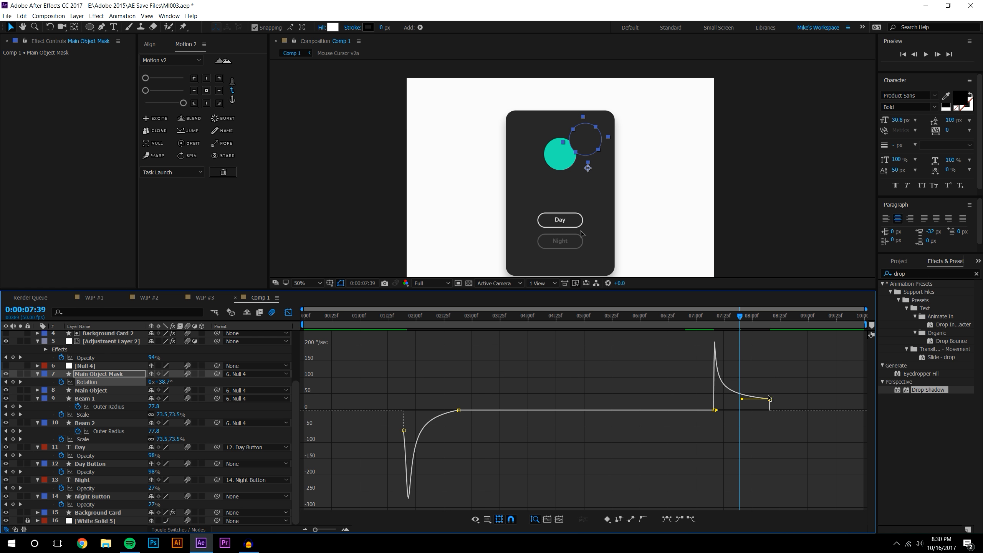
drag(770, 409, 771, 410)
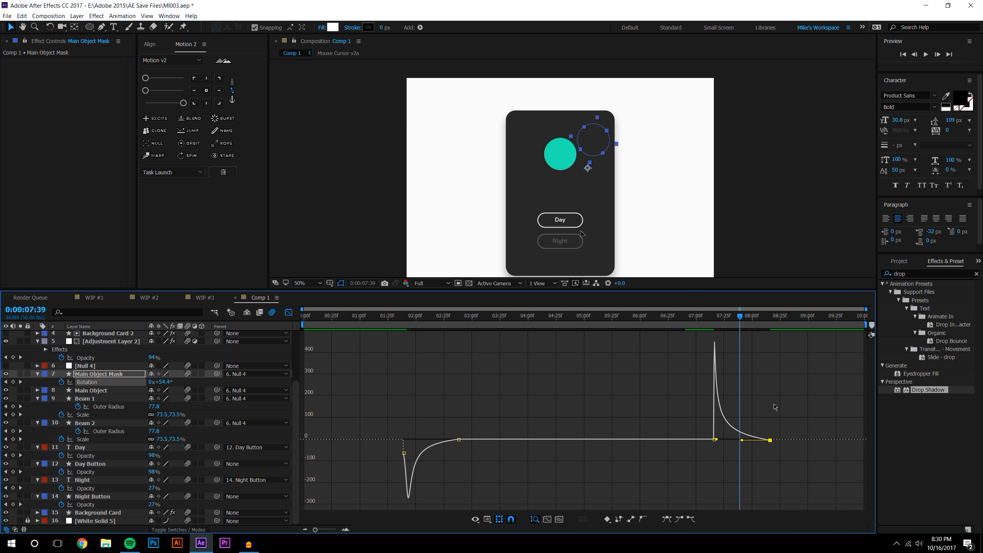
click(706, 328)
key(ctrl+z)
key(ctrl+z)
key(ctrl+z)
key(ctrl+z)
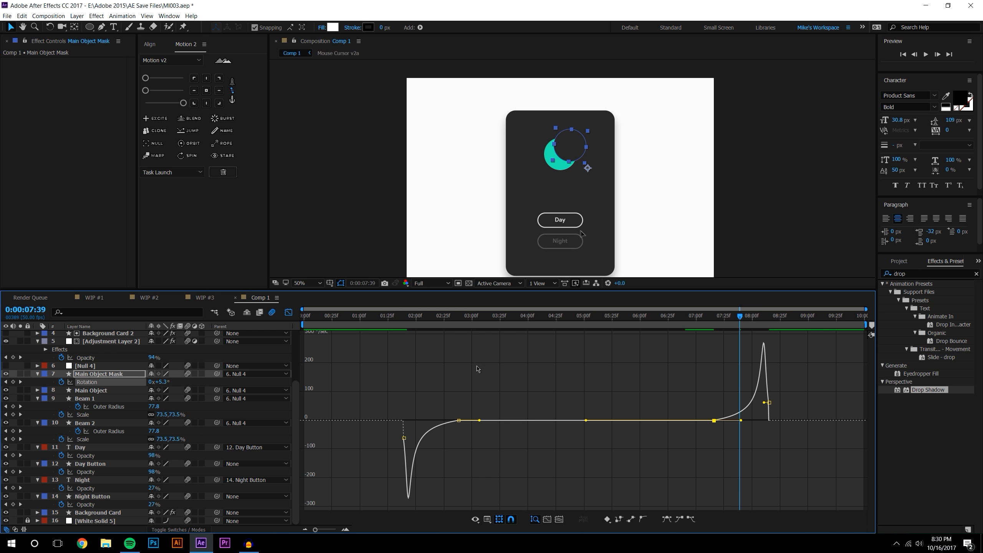
click(275, 312)
click(706, 351)
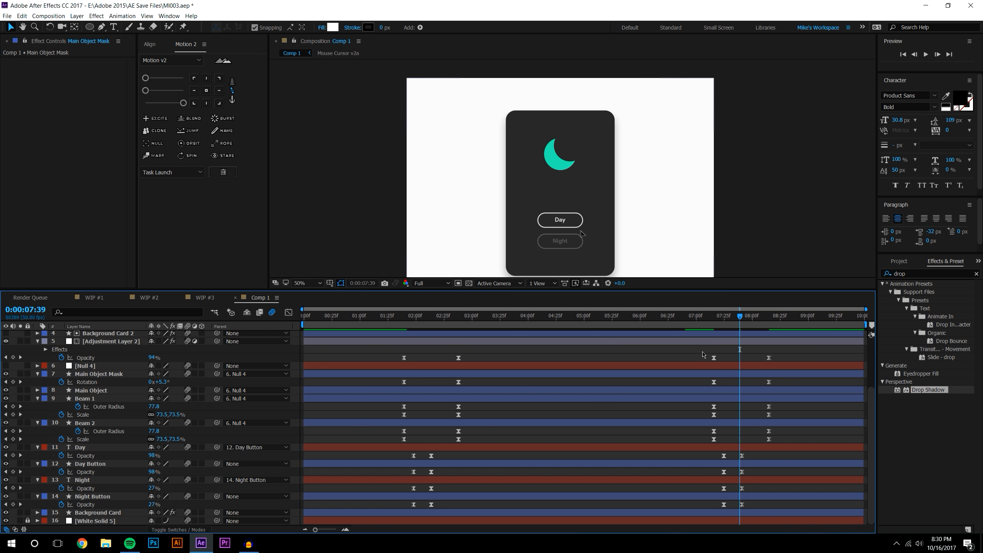
Re-ease all of the return-transition keyframes using the second and third Motion 2 easing sliders
scroll(711, 391, up, 4)
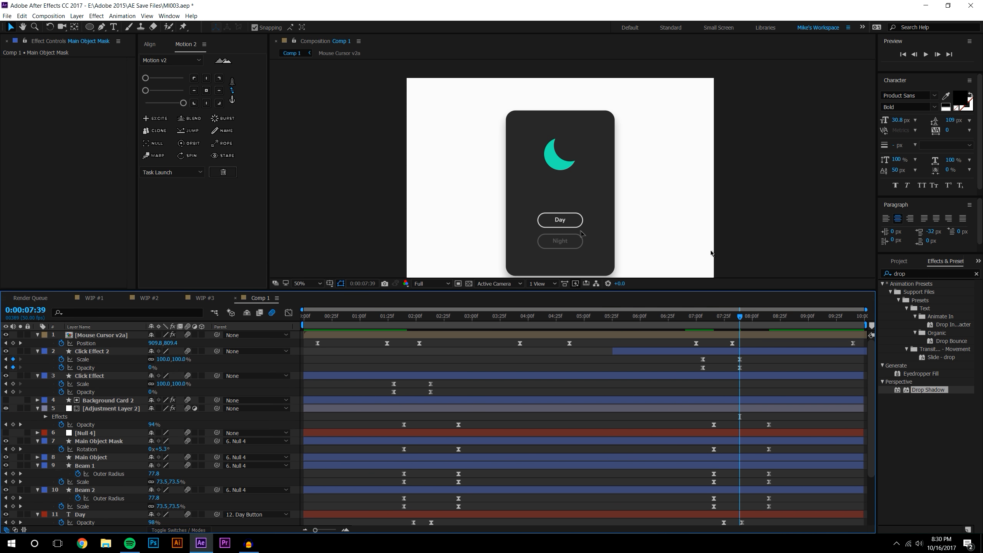
drag(711, 293, 712, 233)
drag(698, 301, 794, 525)
click(146, 91)
click(183, 103)
click(749, 359)
Preview the return to day from 0:00:06:44 to judge the new easing
click(689, 259)
click(925, 55)
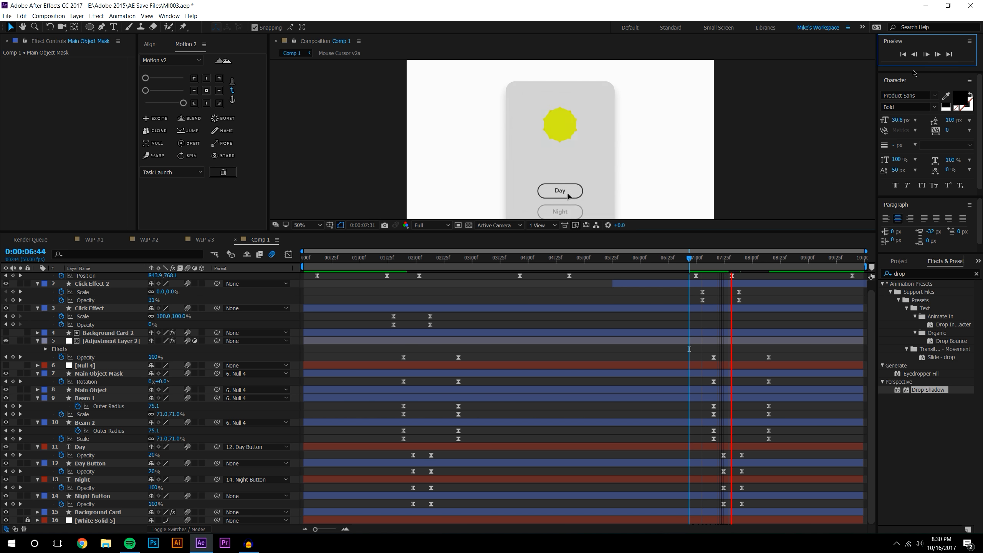
click(925, 55)
click(925, 54)
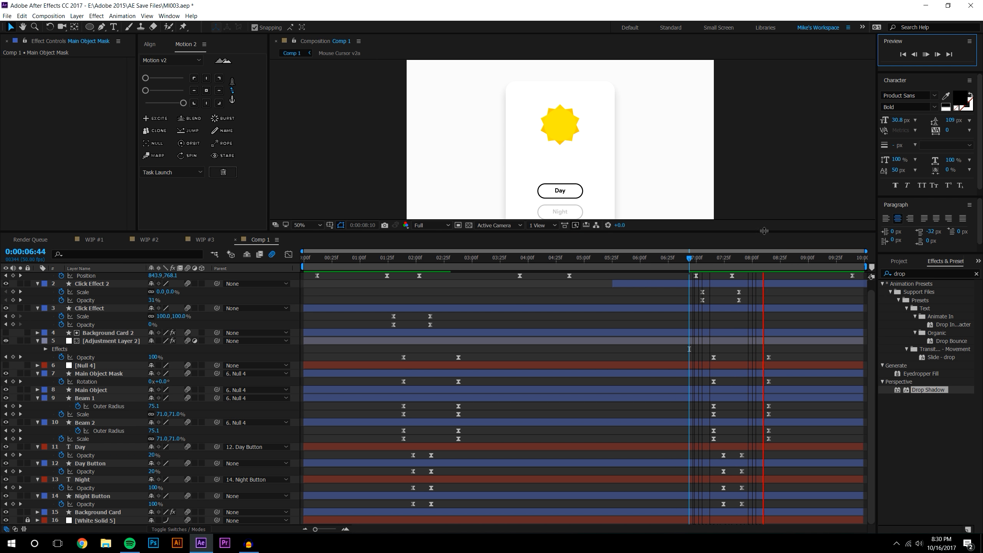
Shift the end keyframes of the return transition on all layers slightly earlier
drag(720, 251, 799, 250)
drag(787, 505, 415, 338)
drag(736, 325, 819, 527)
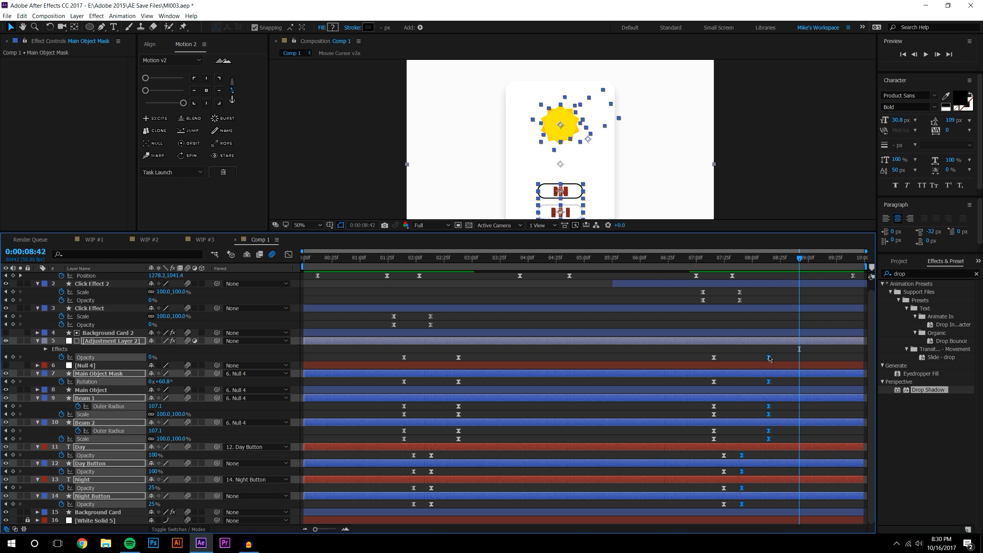
drag(768, 360, 766, 359)
Shift the end keyframes of the first day-to-night transition on all layers slightly earlier as well
drag(420, 351, 483, 509)
drag(458, 359, 456, 361)
drag(455, 417, 458, 420)
drag(458, 358, 455, 360)
click(485, 360)
Preview the shortened day-to-night transition from 0:00:01:21 and the return transition from 0:00:06:44
click(383, 259)
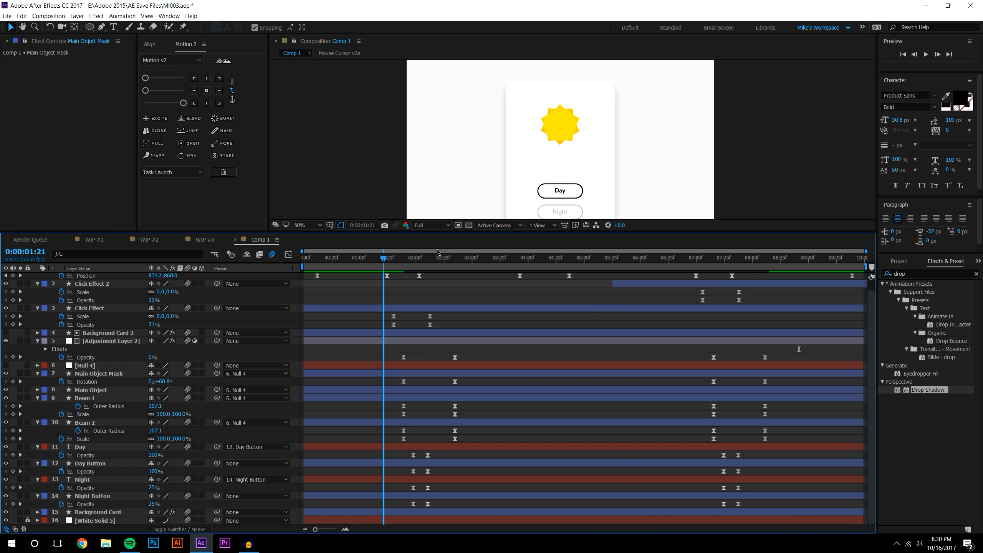
click(926, 55)
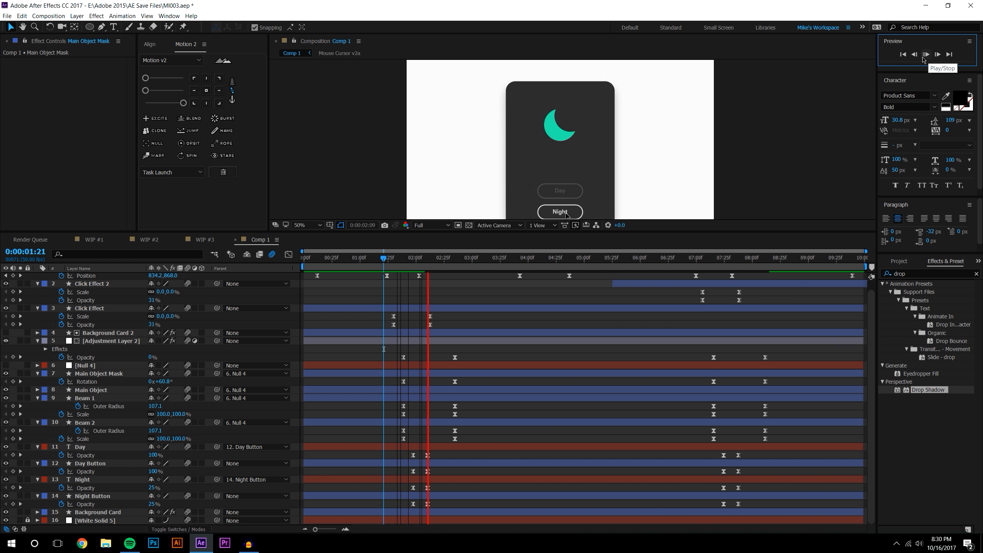
click(689, 257)
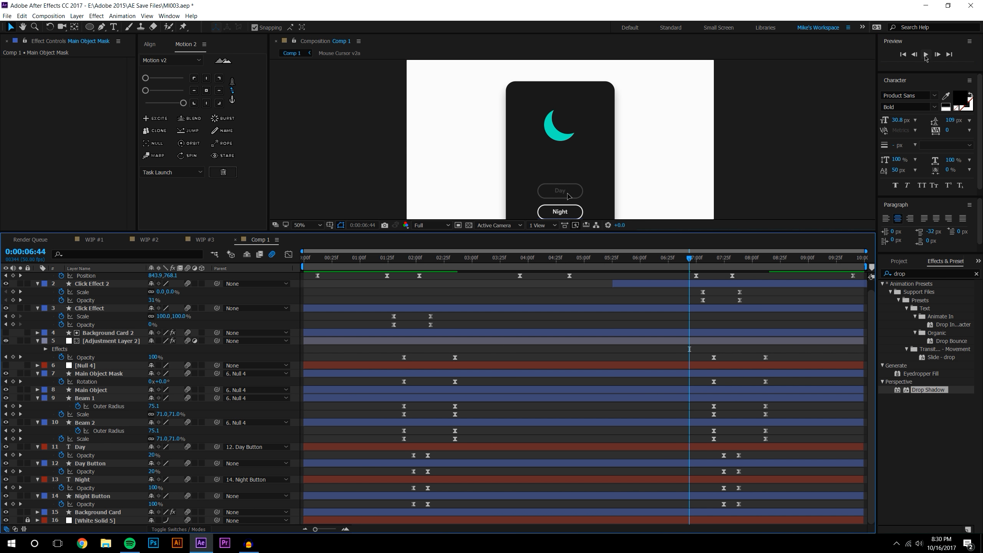
click(925, 55)
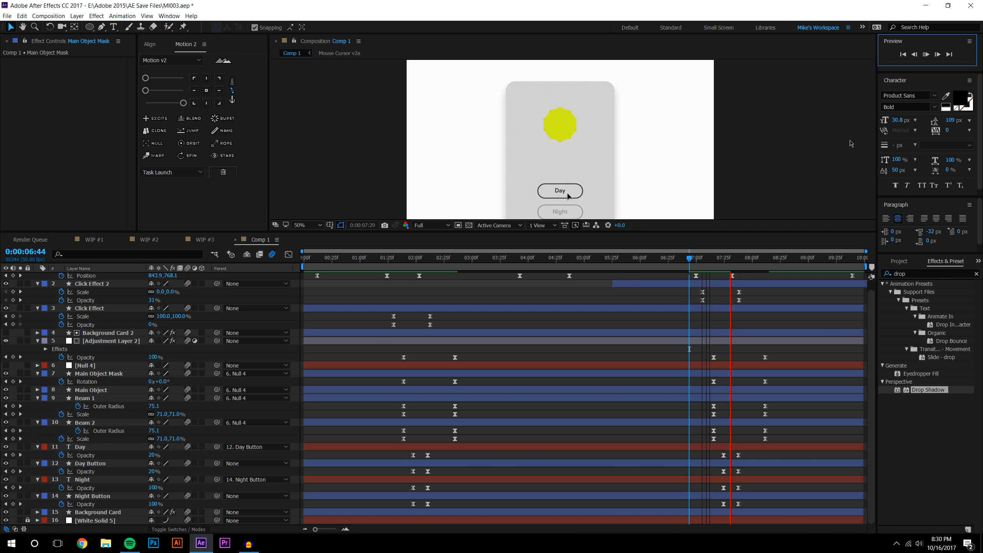
click(690, 262)
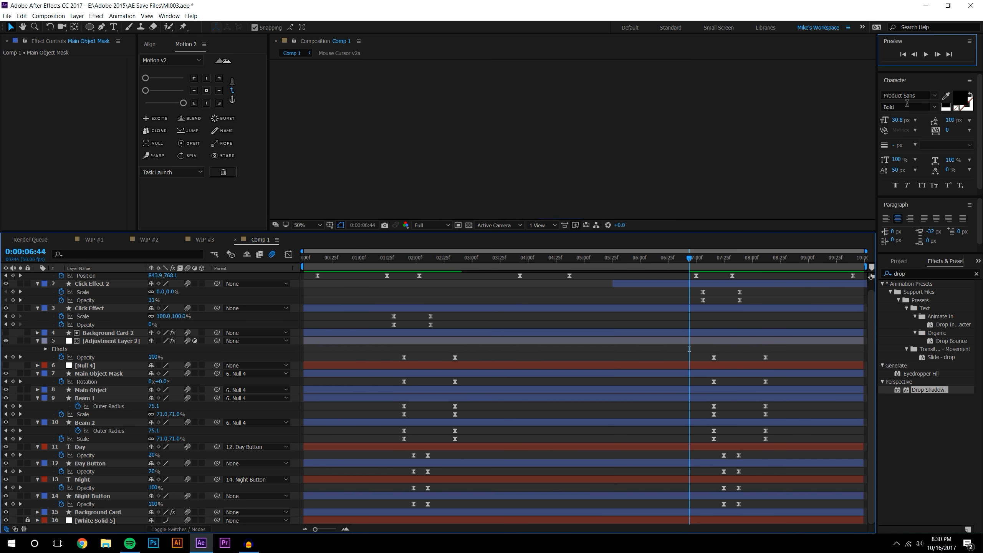
click(925, 54)
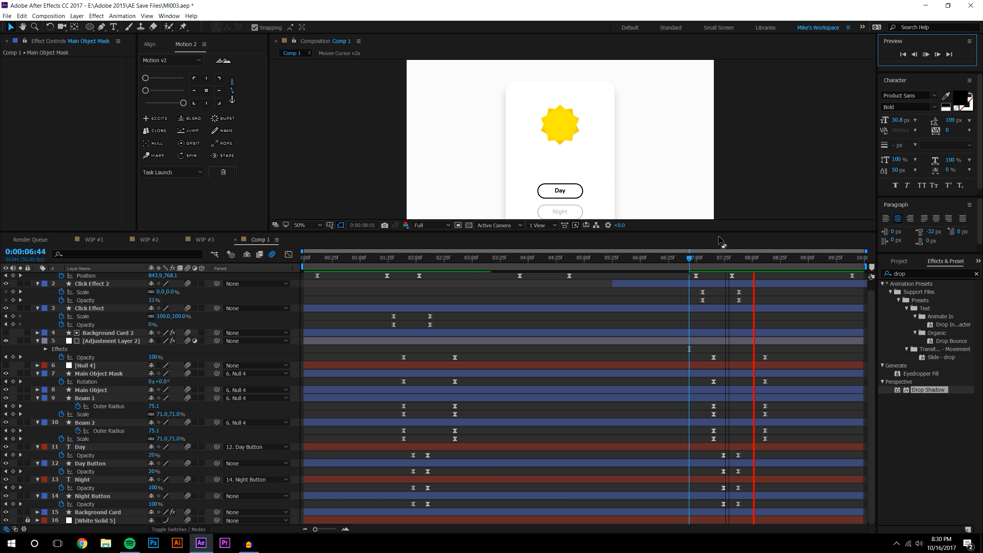
Examine the Day and Night buttons close up in both the day and night states
drag(689, 265, 794, 283)
drag(575, 231, 575, 301)
scroll(619, 263, up, 1)
drag(581, 245, 590, 189)
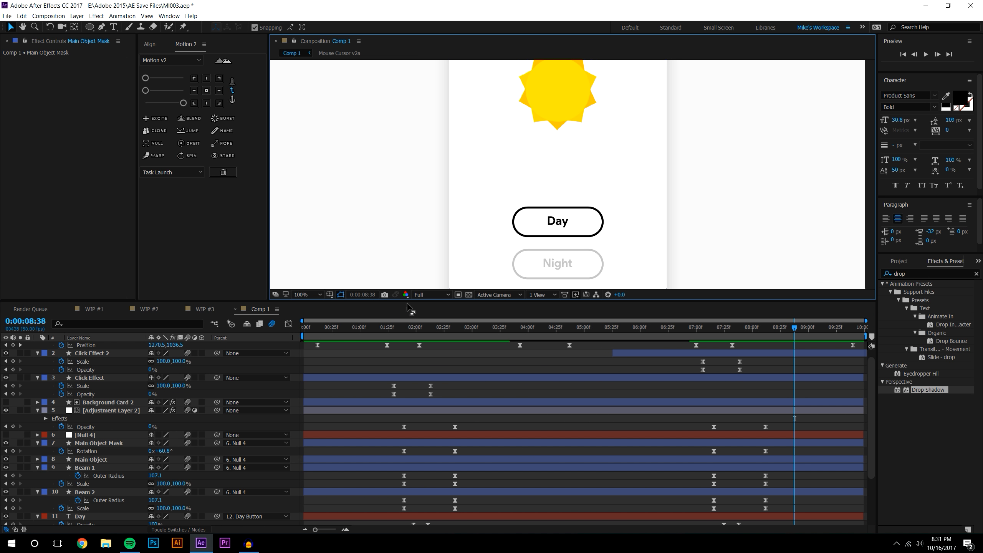
key(space)
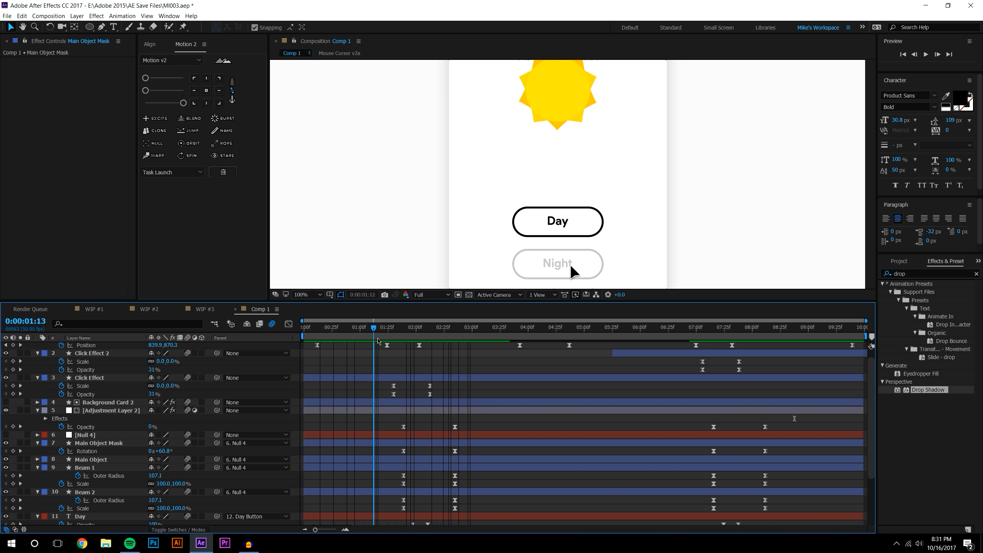
scroll(684, 152, up, 2)
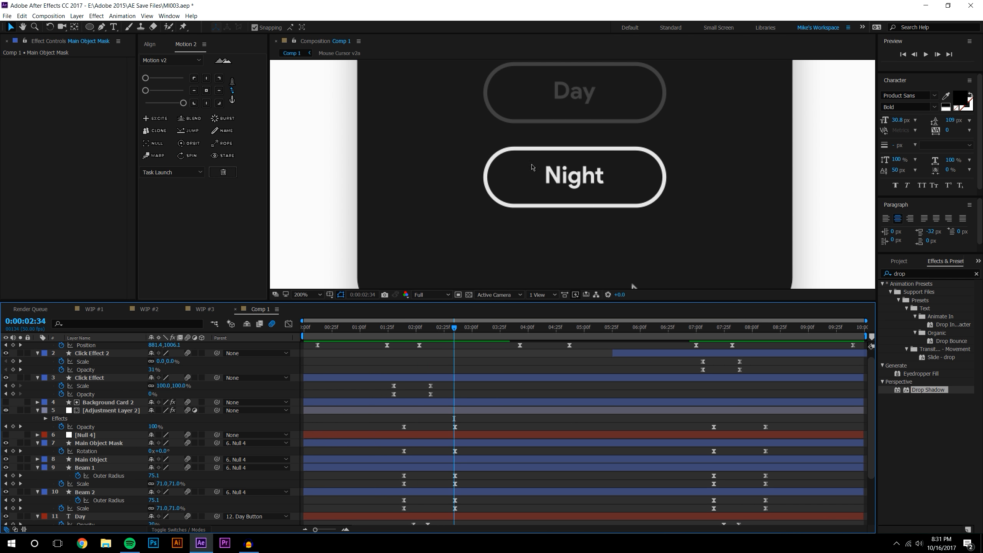
scroll(531, 165, down, 2)
drag(542, 158, 585, 181)
scroll(576, 219, up, 1)
click(539, 335)
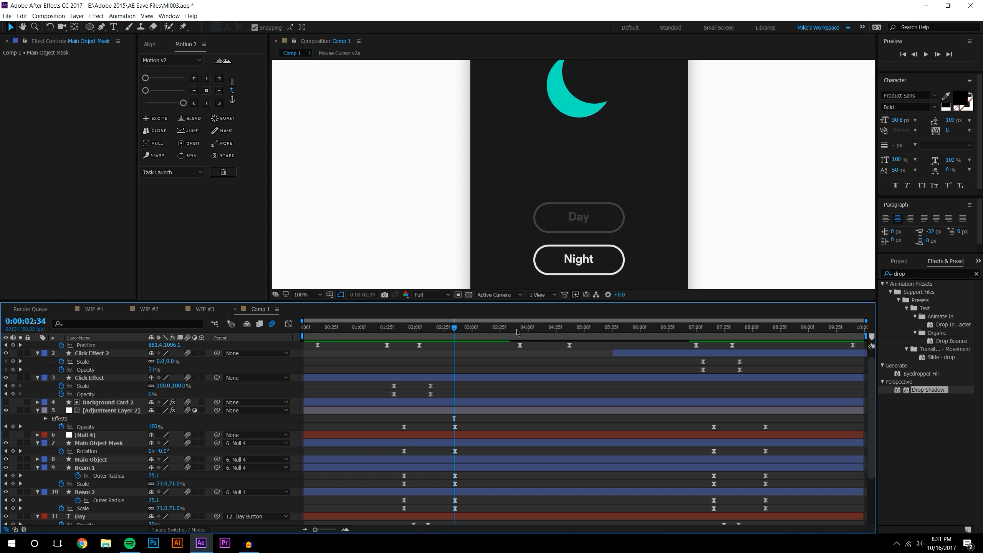
mouse_move(498, 332)
mouse_down()
mouse_move(808, 335)
mouse_move(332, 336)
mouse_move(506, 334)
mouse_up()
scroll(436, 344, up, 1)
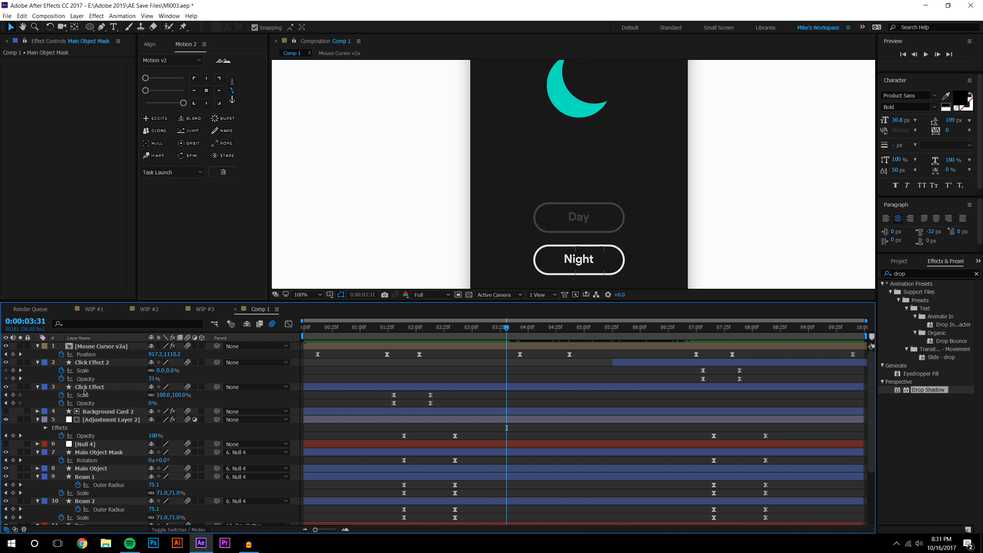
Set the opacity of the Day Button and Day layers to 10% at their 0:00:02:11 keyframes
scroll(111, 457, down, 5)
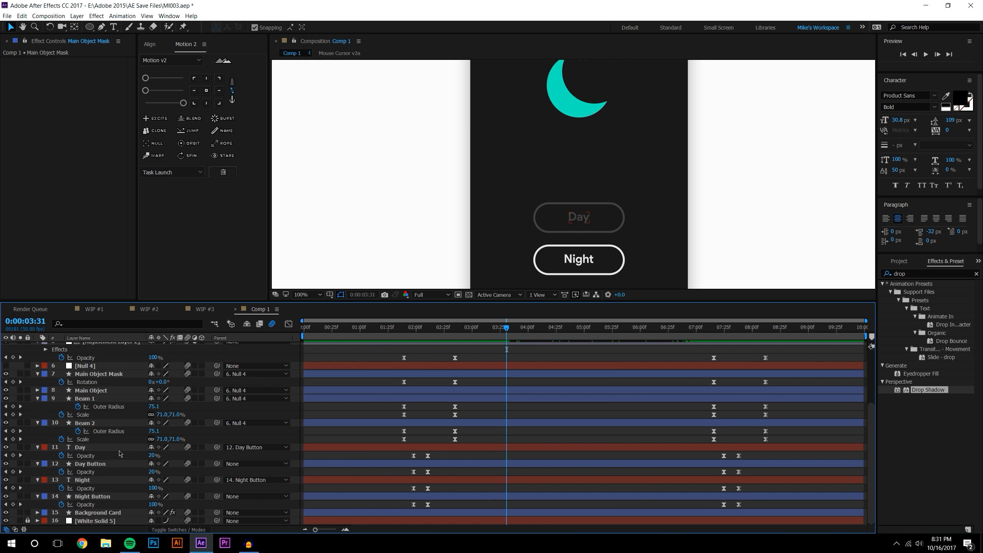
click(100, 481)
key(j)
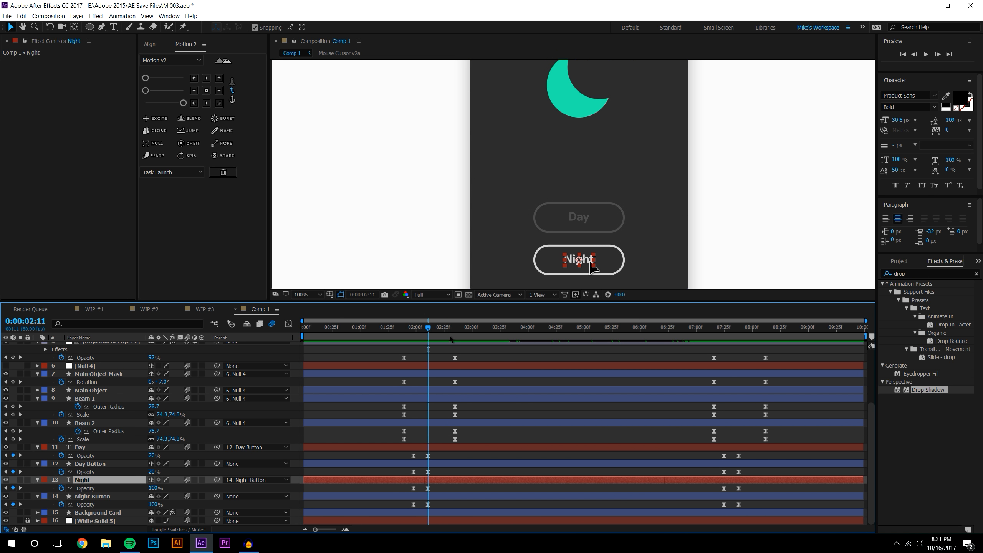
key(F2)
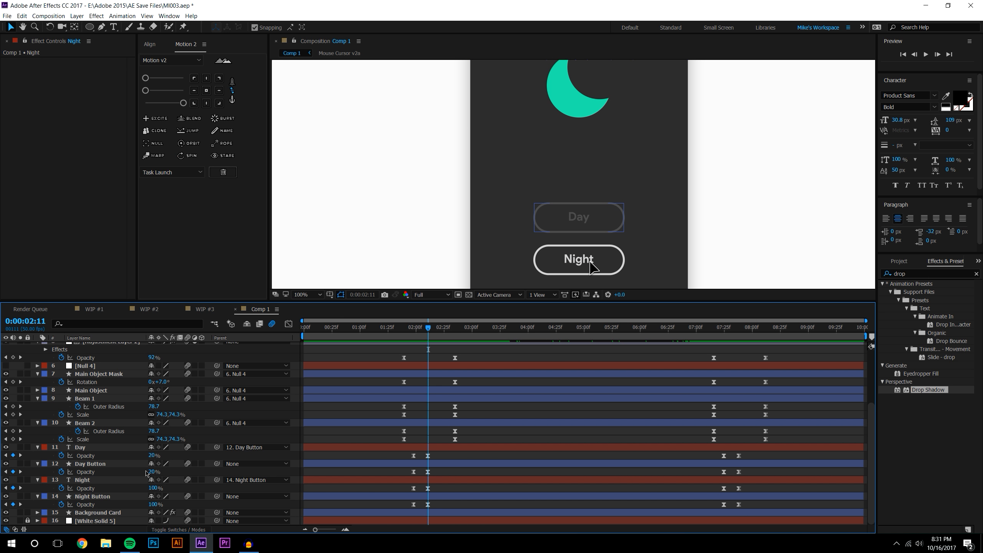
key(Return)
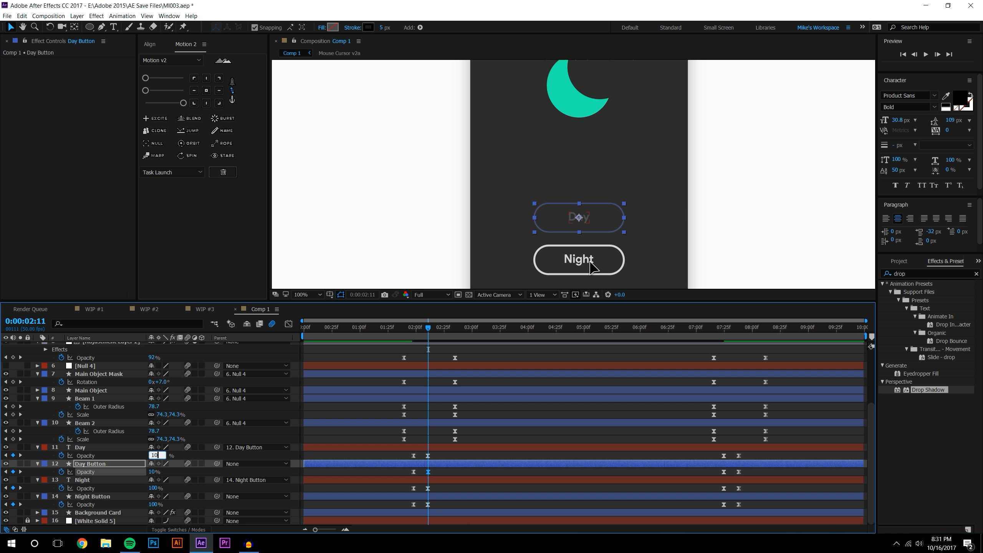
text(10)
key(Return)
key(F2)
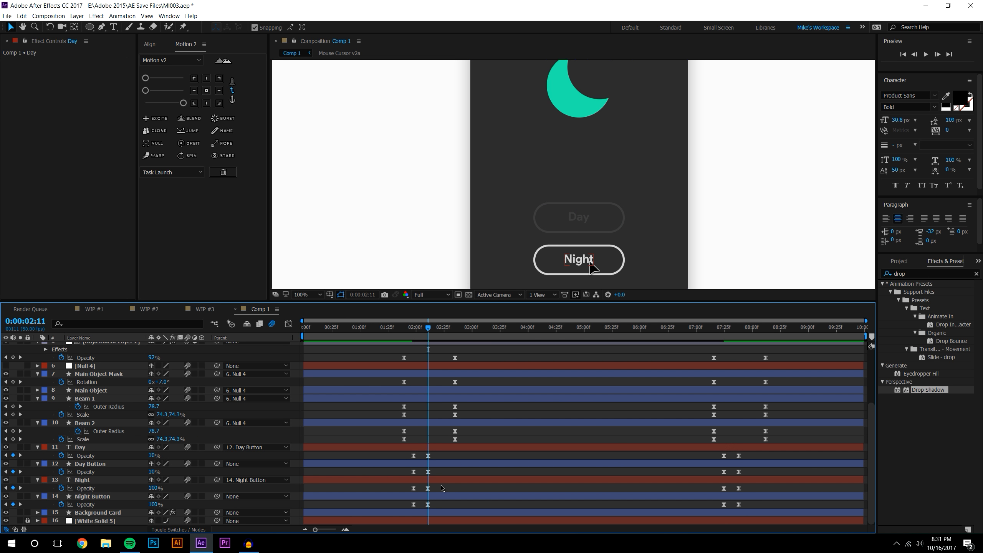
Set the opacity of the Night and Night Button layers to 10% at their 0:00:01:48 keyframes
key(space)
key(u)
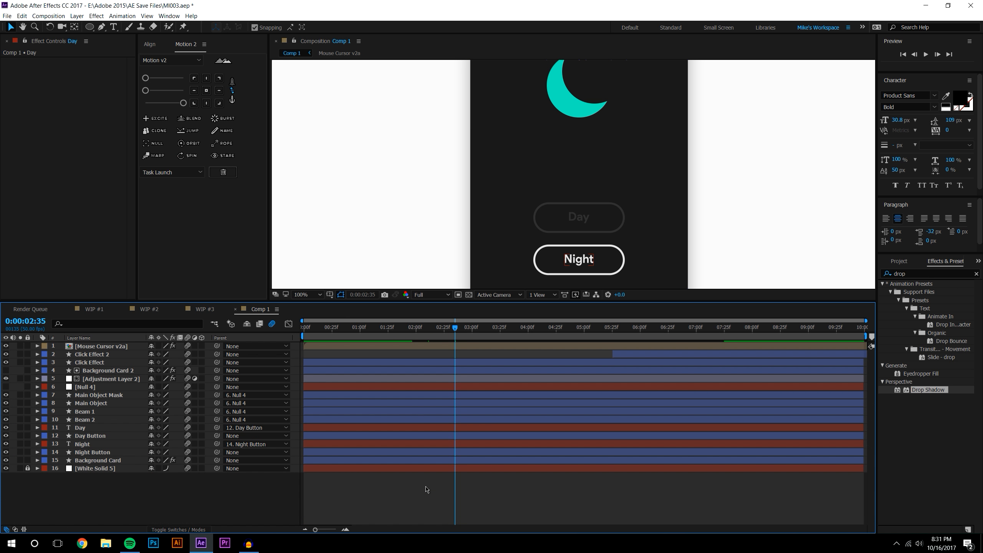
key(u)
scroll(438, 480, down, 3)
click(450, 465)
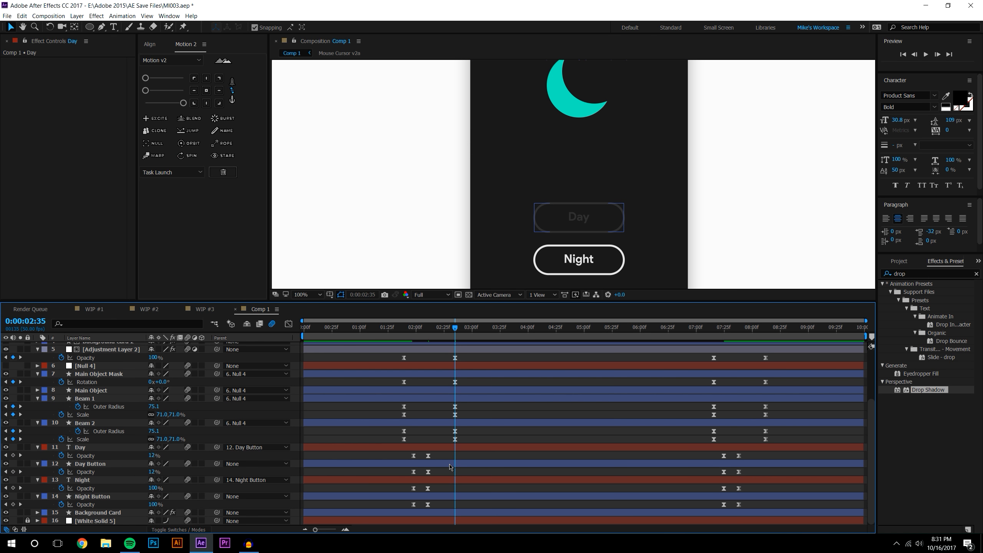
key(j)
key(j)
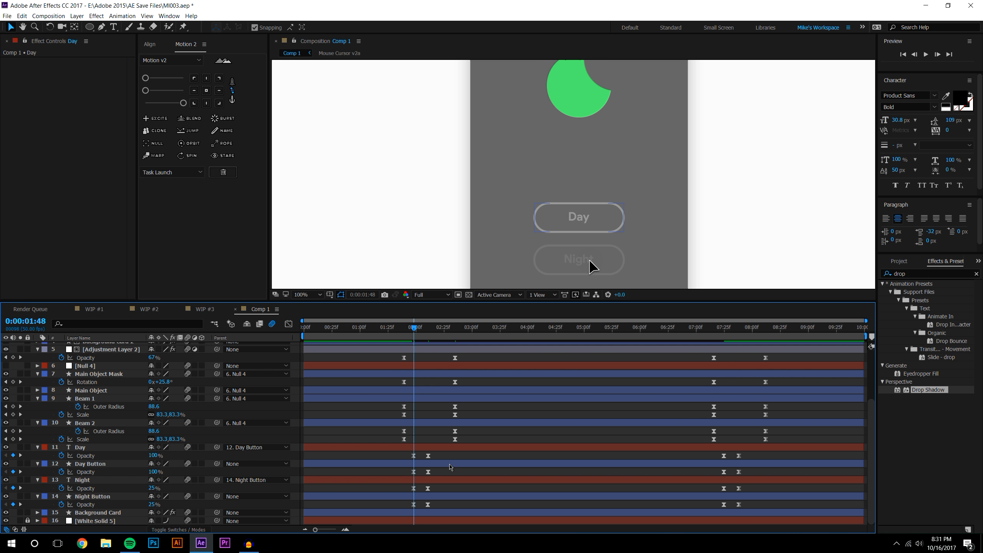
click(194, 490)
key(Tab)
text(10)
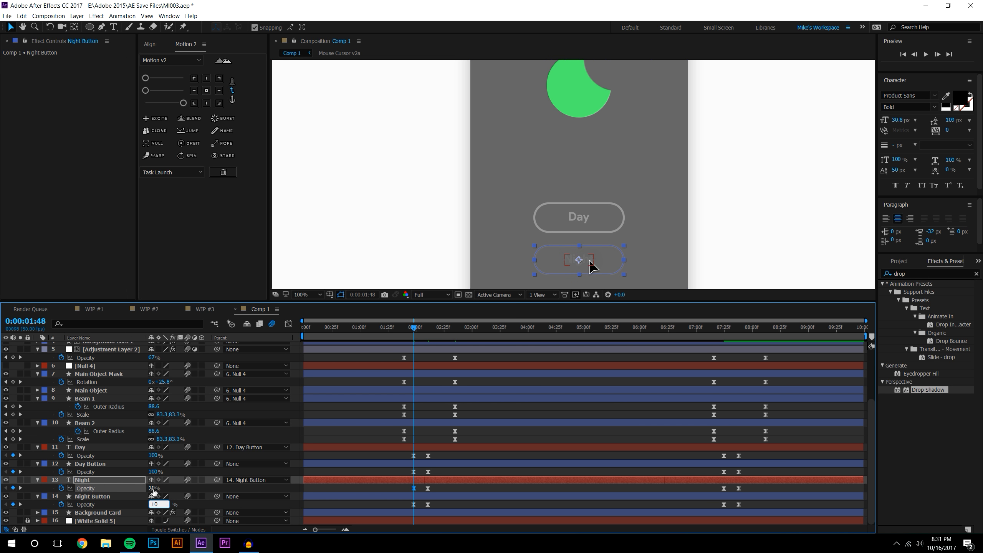
key(Return)
click(468, 459)
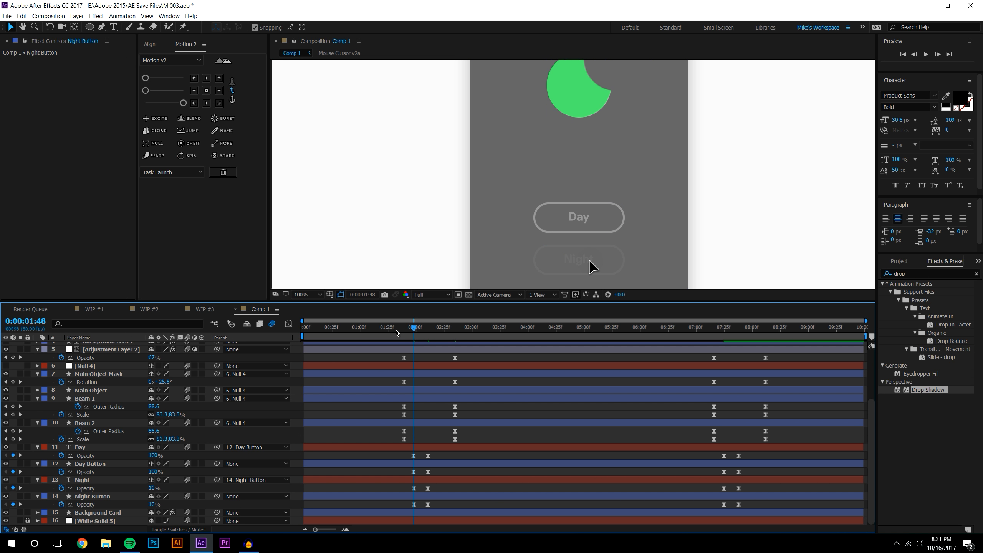
Preview the day-to-night transition from 0:00:01:31 with the fainter inactive buttons
click(396, 330)
click(926, 55)
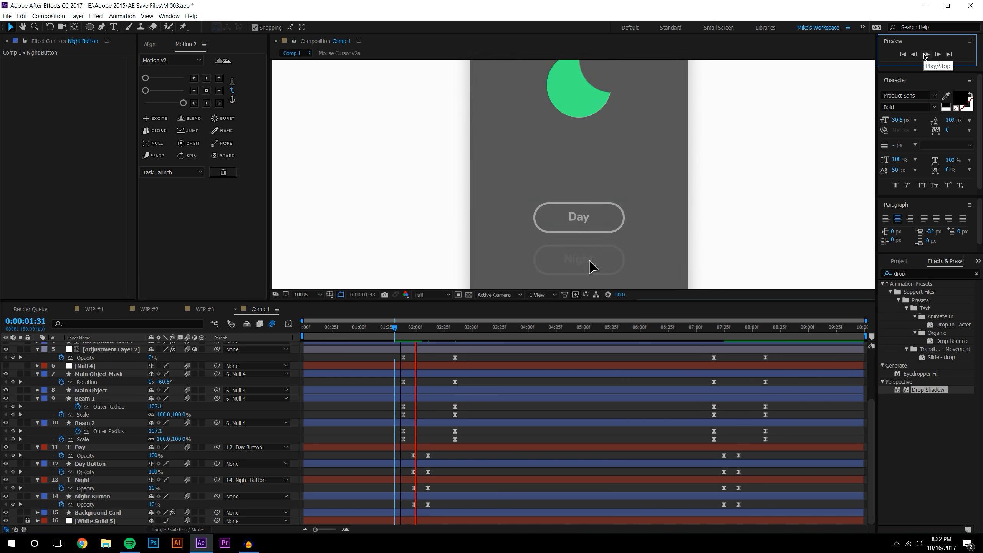
click(406, 328)
Set the opacity of the Day Button and Day layers to 10% at the return transition's 0:00:07:25 keyframes
drag(407, 328, 724, 333)
click(153, 473)
text(10)
key(Return)
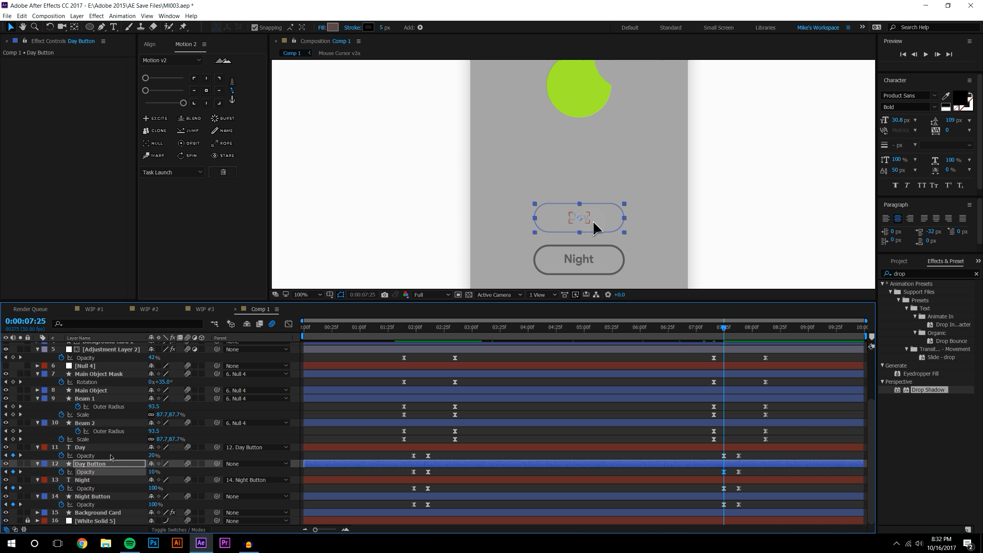
text(10)
key(Return)
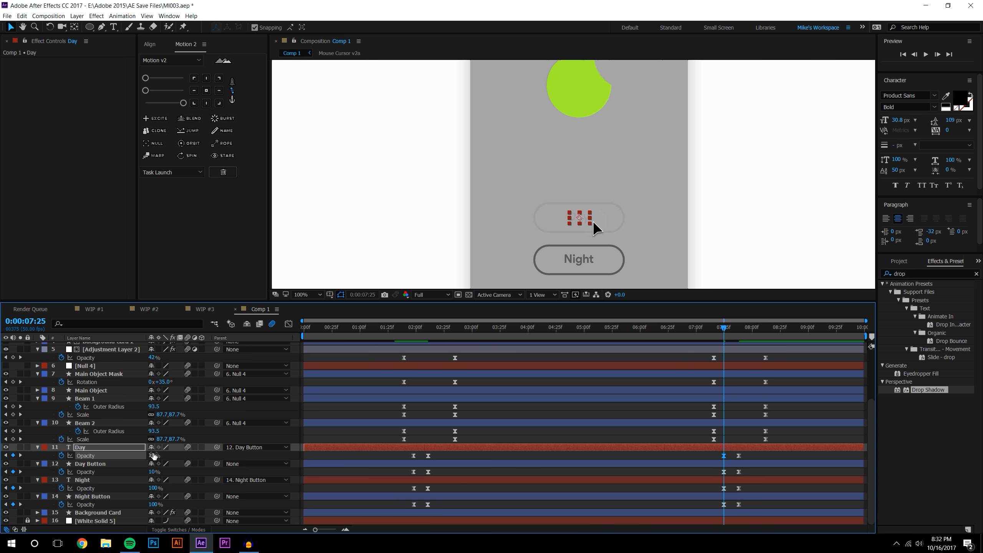
Set the opacity of the Night and Night Button layers to 10% at the return transition's 0:00:07:38 keyframes
key(k)
click(153, 488)
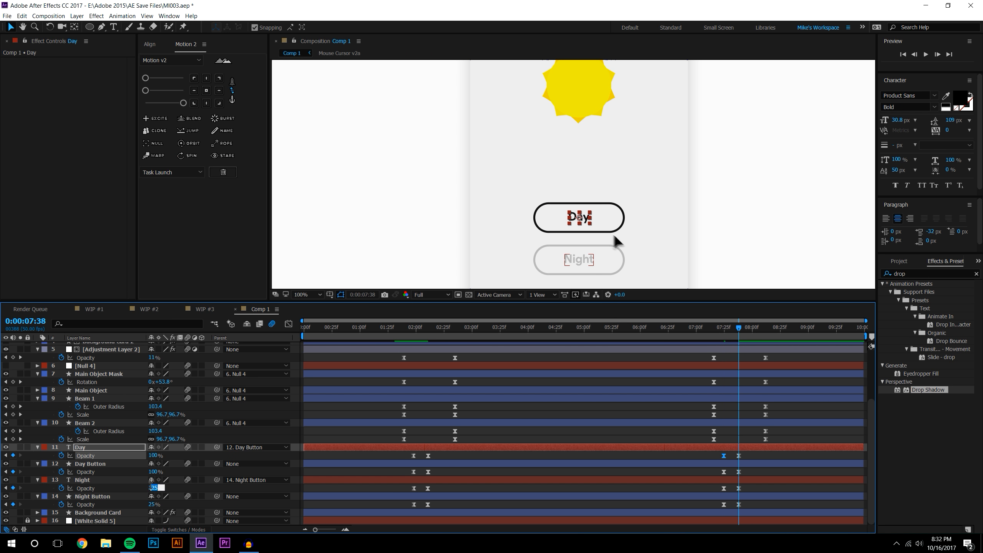
text(10)
key(Return)
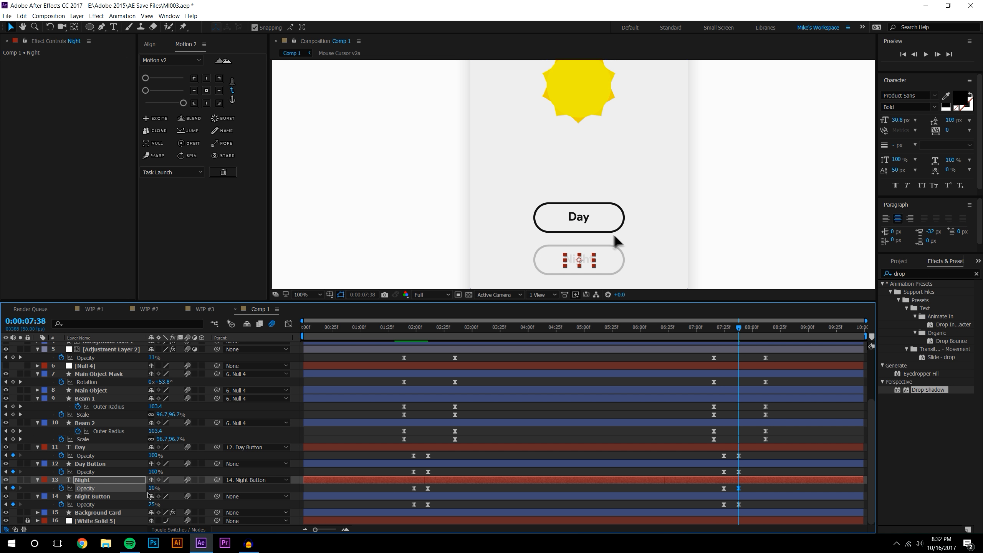
text(10)
key(Return)
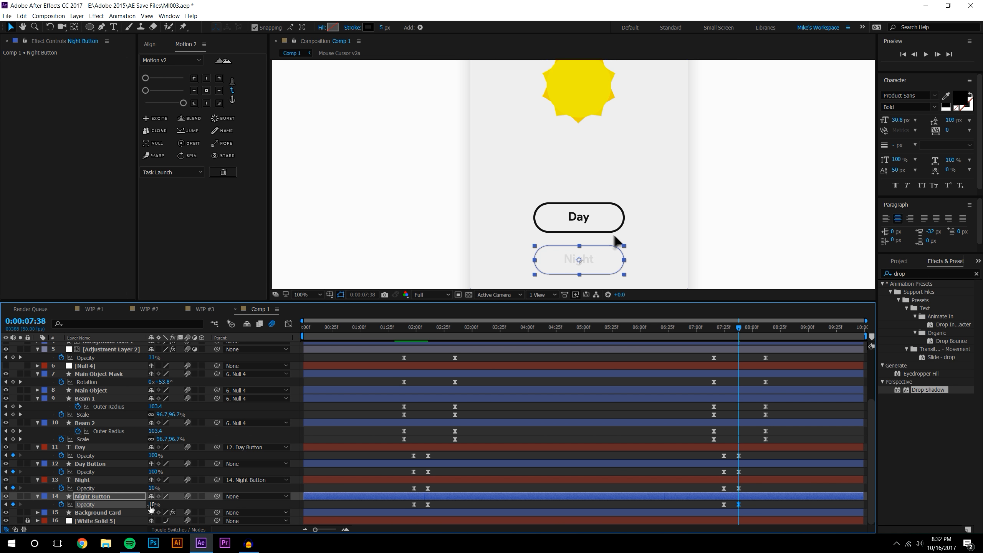
Move the starting opacity keyframes of the Day and Night texts and buttons earlier, aligned with the start of each transition's other keyframes
drag(395, 459, 418, 508)
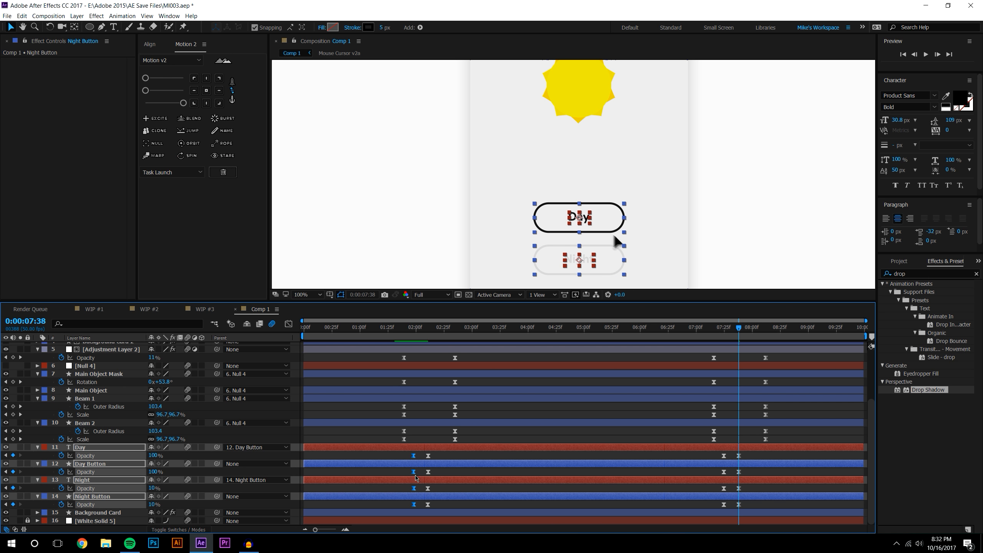
drag(404, 459, 405, 459)
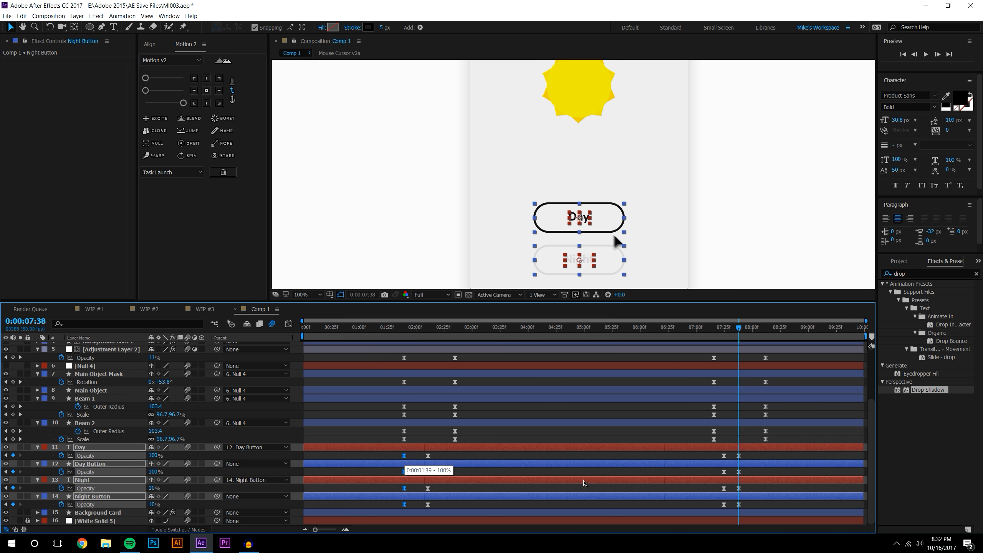
drag(718, 455, 727, 507)
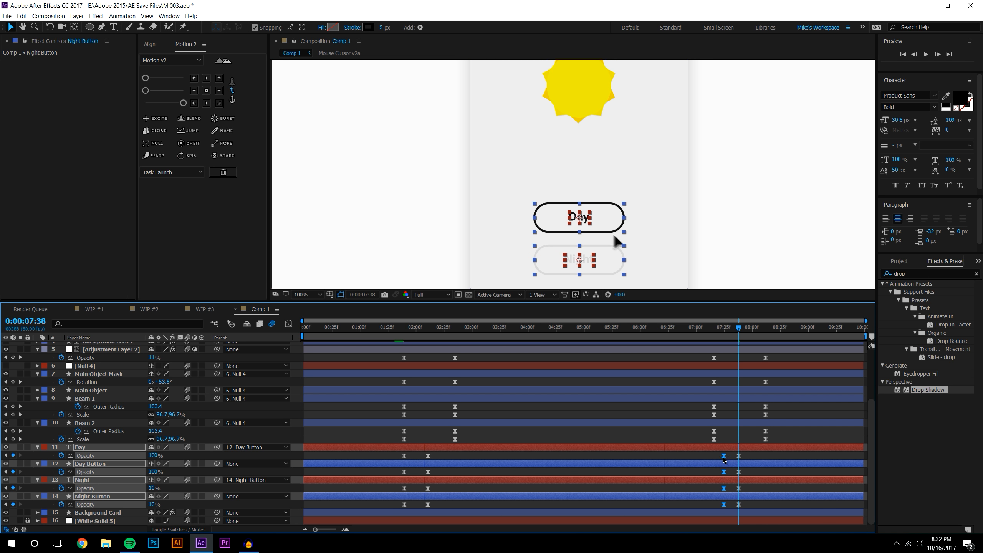
drag(715, 460, 715, 460)
Preview the day-to-night transition with the earlier button fades
click(402, 327)
key(space)
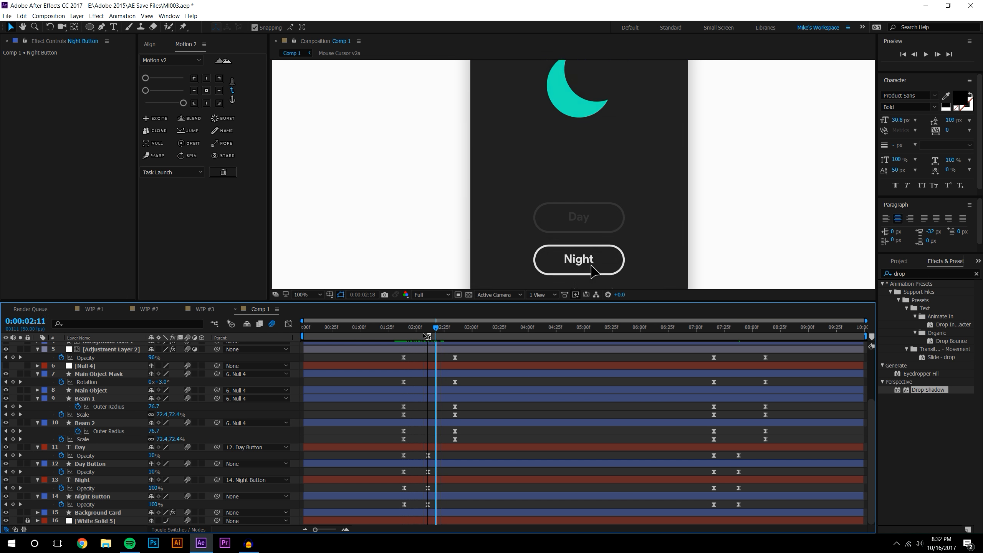
key(space)
click(924, 54)
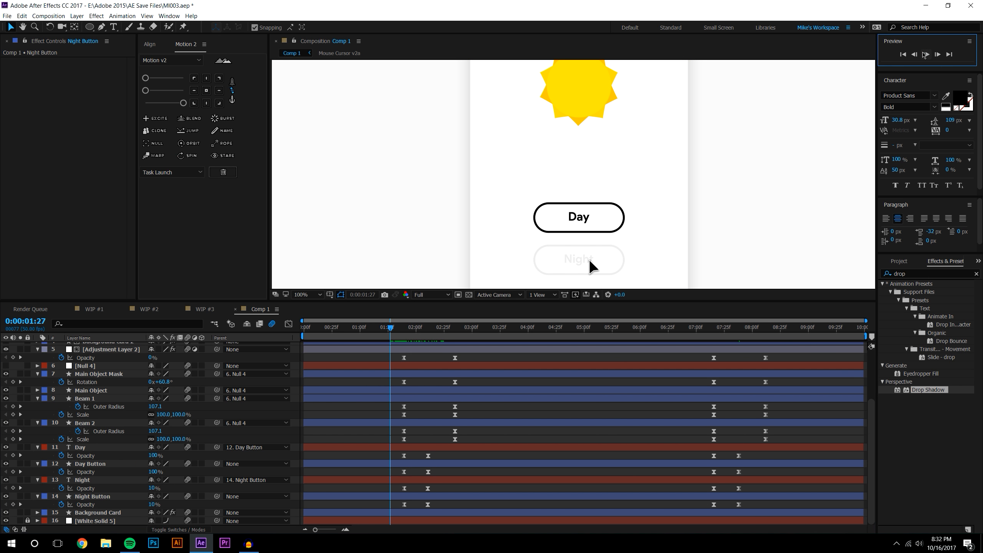
click(924, 54)
Preview the return to day from 0:00:07:09, also with the whole composition in view, and go back to the start
click(706, 331)
click(925, 56)
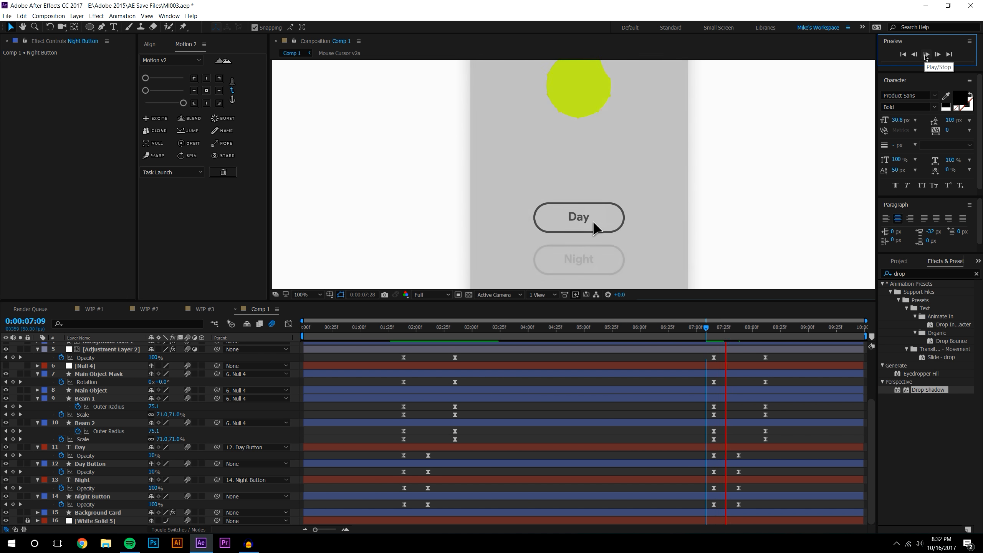
scroll(733, 172, down, 4)
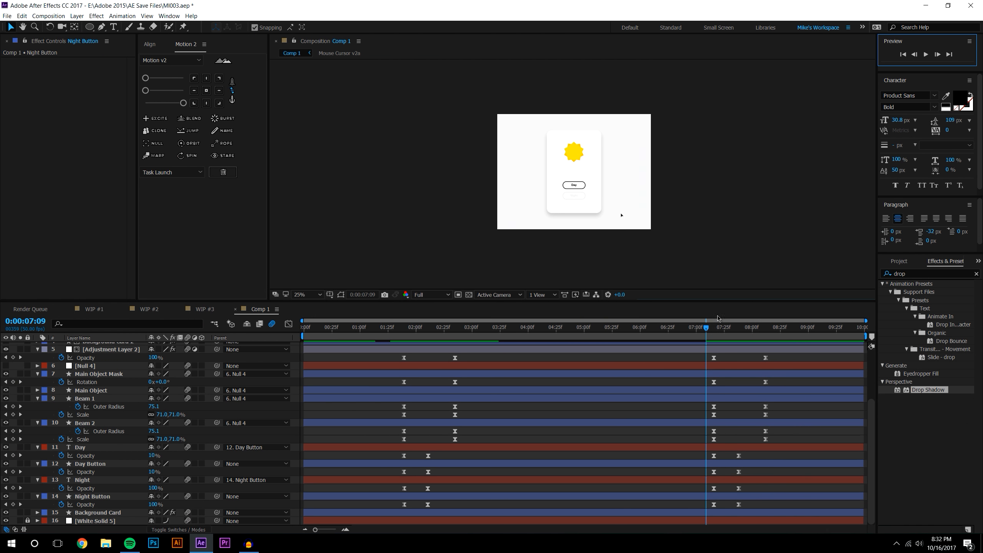
key(space)
click(925, 55)
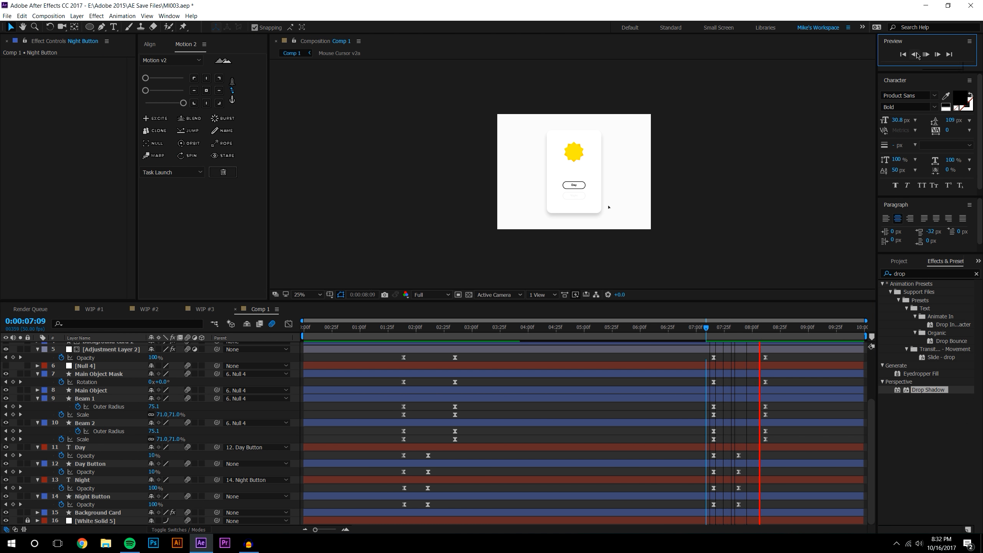
drag(700, 326, 195, 333)
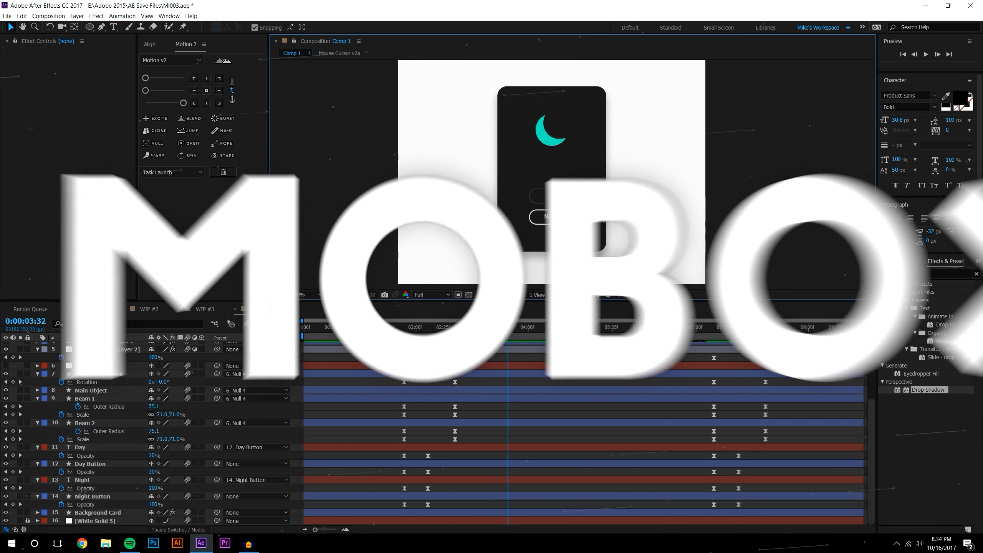